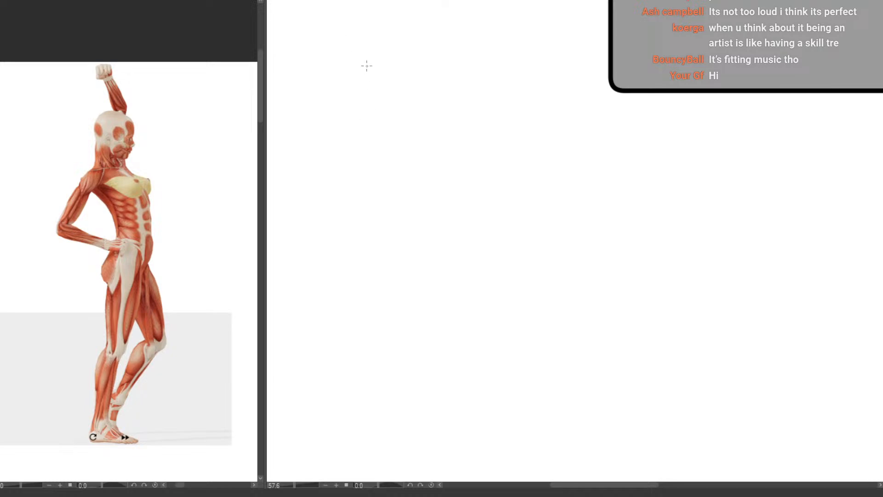
Sketch a tilted ribcage box on the blank canvas from the standing reference pose, with a thin side plane along its front edge
drag(364, 63, 393, 128)
mouse_move(365, 60)
mouse_down()
mouse_move(343, 75)
mouse_move(363, 139)
mouse_up()
drag(339, 79, 362, 143)
drag(372, 148, 394, 136)
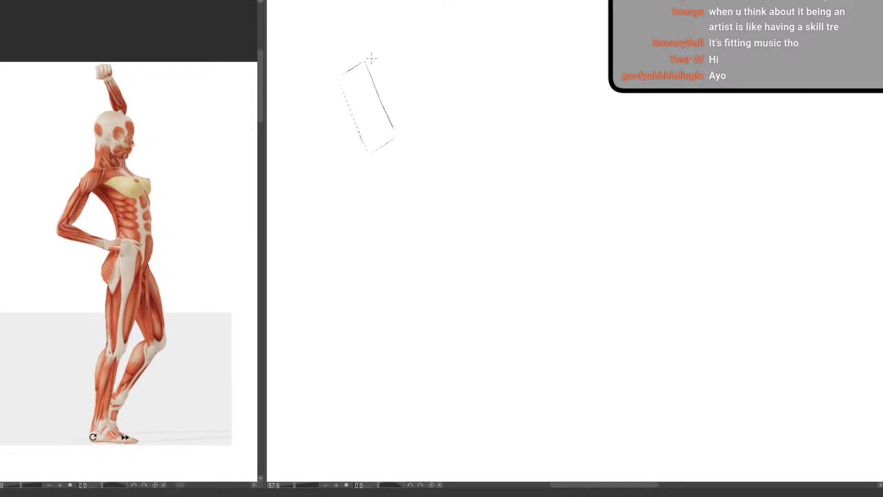
drag(364, 61, 404, 132)
drag(373, 67, 404, 133)
mouse_move(339, 80)
mouse_down()
mouse_move(388, 181)
mouse_move(415, 187)
mouse_up()
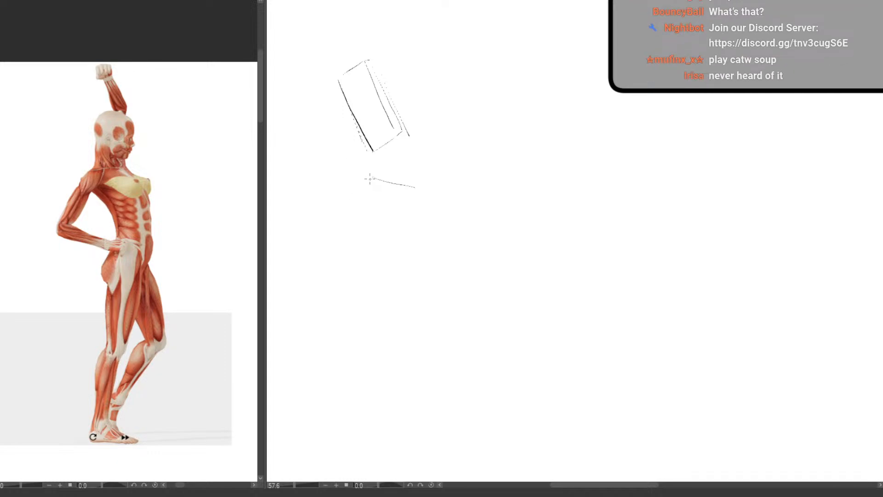
Sketch a pelvis box tilted the opposite way below the ribcage box, with an inner outline suggesting its depth
drag(372, 177, 358, 208)
key(ctrl+z)
drag(369, 179, 351, 228)
drag(415, 188, 399, 244)
drag(352, 228, 399, 243)
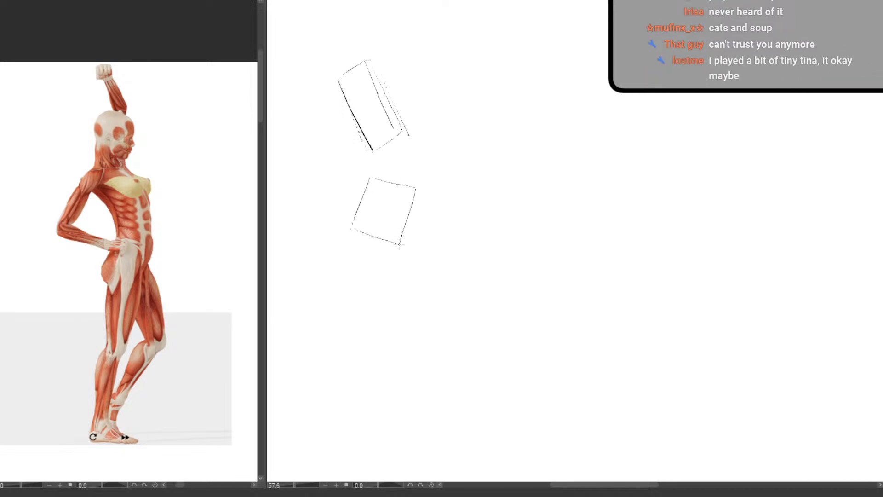
mouse_move(373, 176)
mouse_down()
mouse_move(415, 185)
mouse_move(353, 227)
mouse_move(365, 216)
mouse_move(396, 228)
mouse_up()
drag(409, 189, 397, 230)
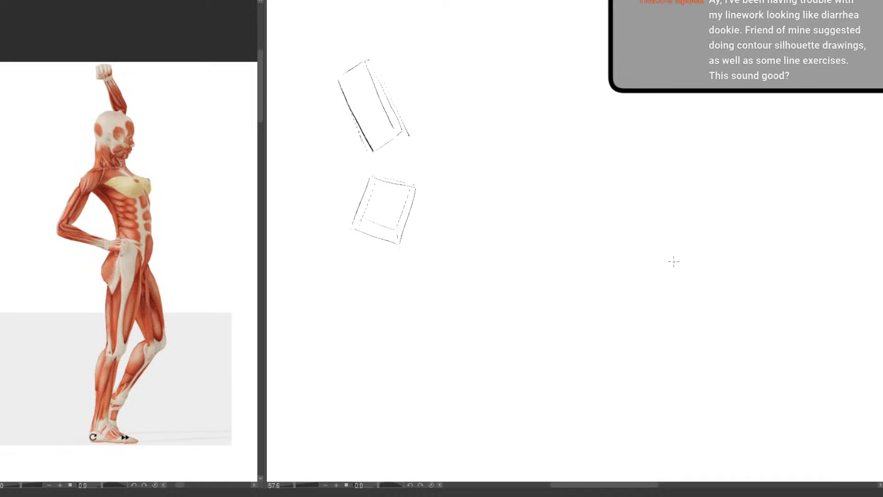
Start a full figure beside the two boxes by sketching the head block and a curved spine line
drag(406, 288, 369, 304)
drag(483, 204, 463, 229)
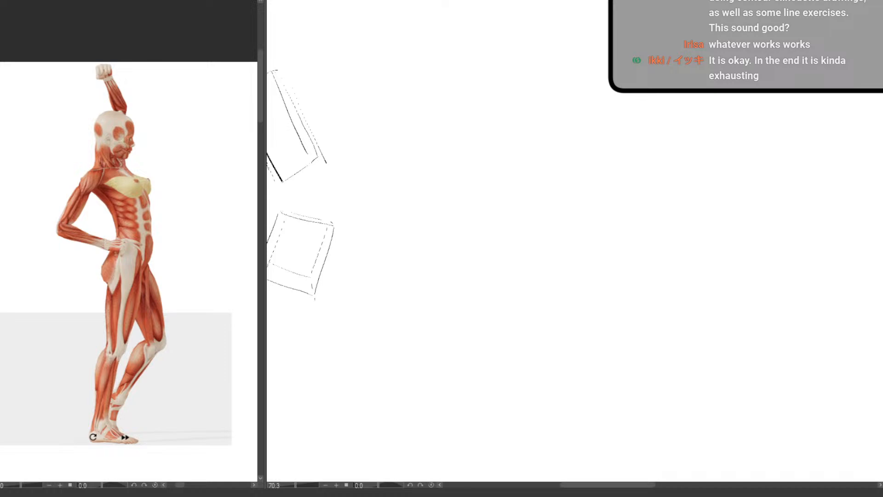
mouse_move(386, 163)
mouse_down()
mouse_move(420, 210)
mouse_move(493, 189)
mouse_move(455, 186)
mouse_move(388, 139)
mouse_move(359, 160)
mouse_up()
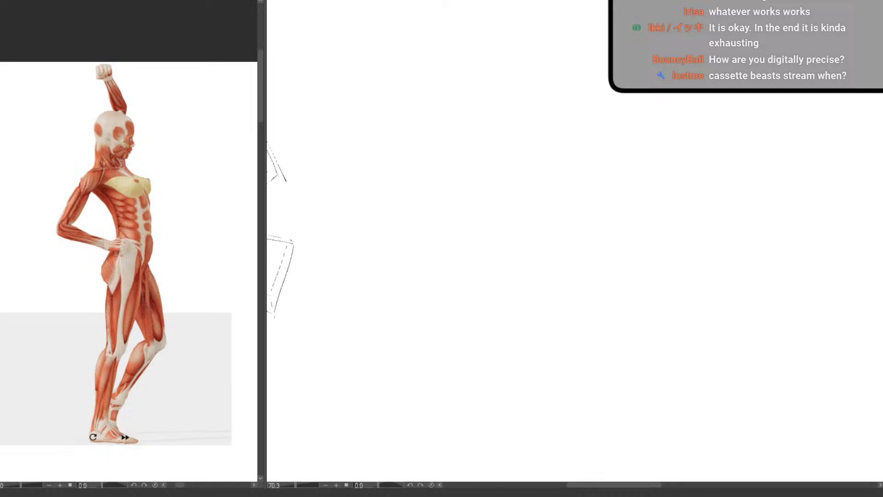
drag(461, 205, 513, 178)
drag(421, 193, 404, 199)
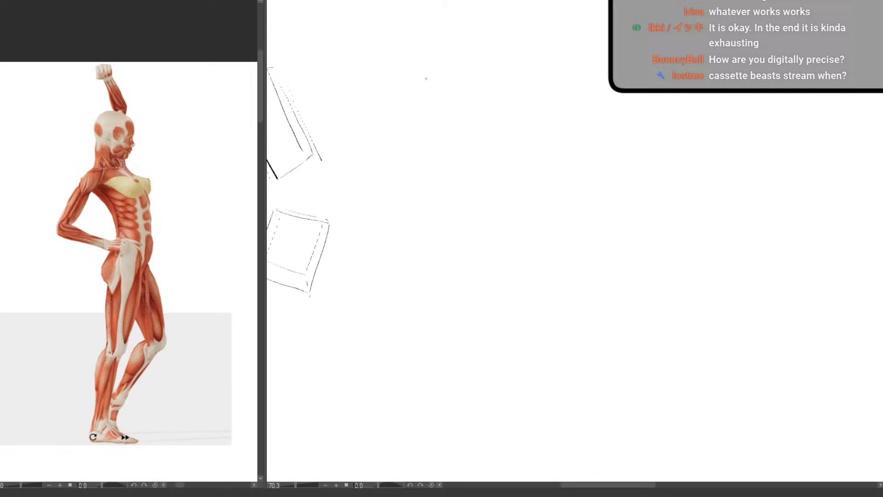
drag(495, 42, 482, 82)
mouse_move(494, 37)
mouse_down()
mouse_move(452, 46)
mouse_move(447, 77)
mouse_move(470, 83)
mouse_move(442, 108)
mouse_move(492, 188)
mouse_move(480, 174)
mouse_move(483, 197)
mouse_move(471, 227)
mouse_up()
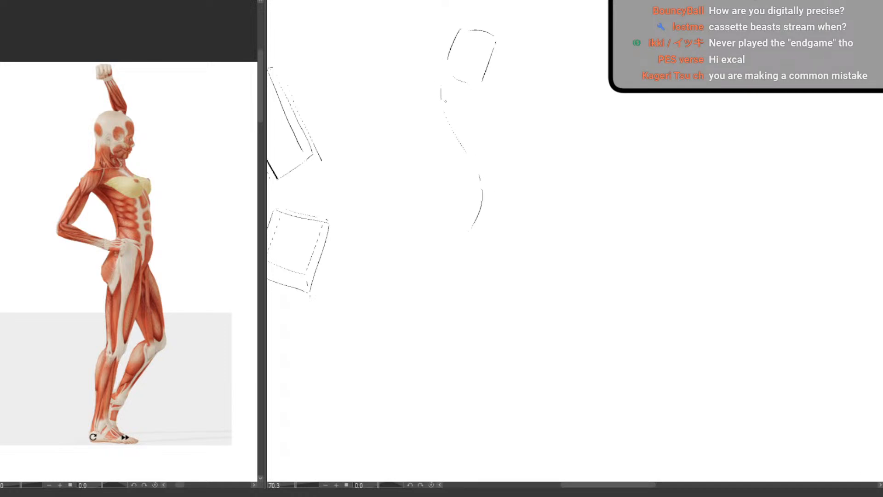
Sketch the tilted ribcage block below the head of the new figure
mouse_move(441, 90)
mouse_down()
mouse_move(432, 122)
mouse_move(470, 168)
mouse_up()
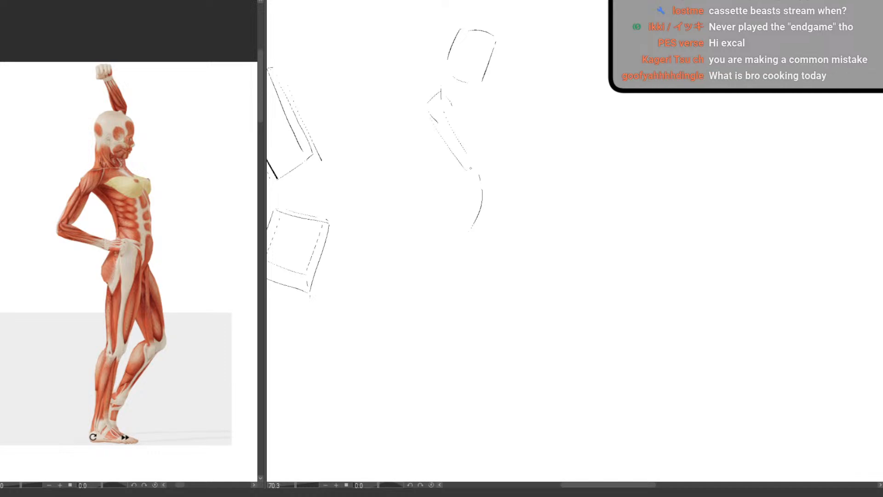
drag(481, 100, 494, 132)
drag(473, 167, 497, 141)
Sketch the pelvis block of the figure, tilted against the ribcage
mouse_move(457, 190)
mouse_down()
mouse_move(498, 211)
mouse_move(437, 218)
mouse_move(462, 244)
mouse_up()
drag(498, 216, 482, 252)
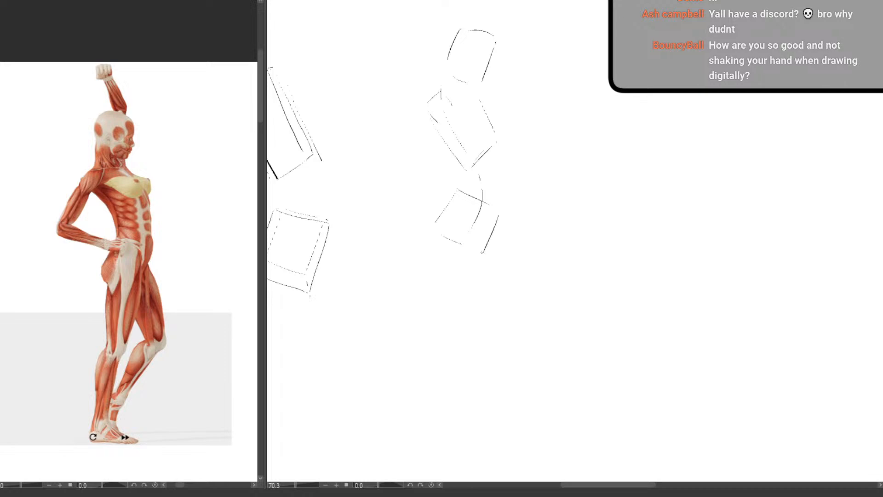
drag(458, 190, 436, 222)
Connect the ribcage and pelvis with belly and back lines, and sketch the bent arm with its hand on the hip
drag(502, 148, 502, 213)
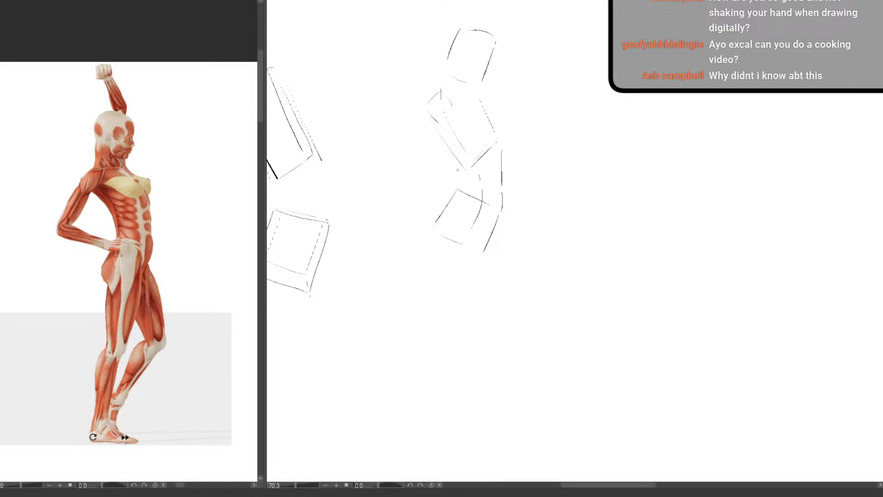
drag(462, 166, 458, 187)
mouse_move(426, 102)
mouse_down()
mouse_move(407, 136)
mouse_move(410, 170)
mouse_move(460, 202)
mouse_up()
mouse_move(400, 187)
mouse_down()
mouse_move(445, 206)
mouse_move(474, 193)
mouse_move(479, 213)
mouse_up()
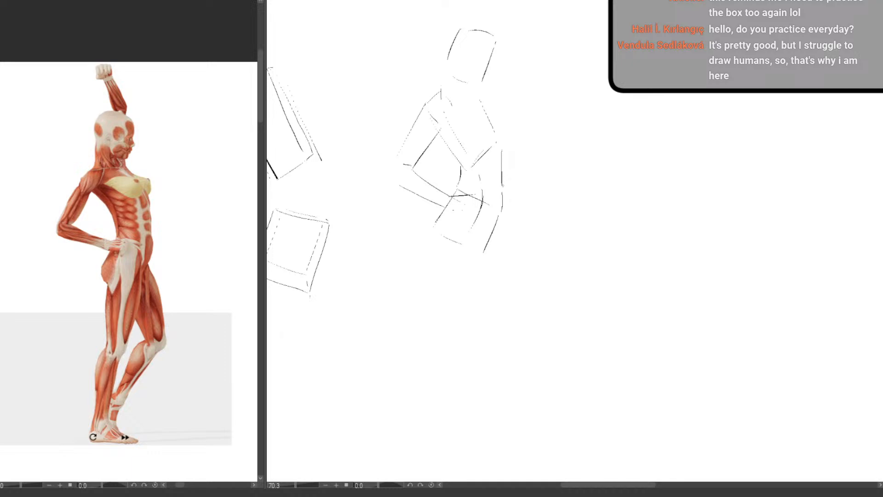
Erase the upper part of the belly line and redraw it with a clearer front contour
key(e)
mouse_move(502, 164)
mouse_down()
mouse_move(505, 184)
mouse_move(504, 152)
mouse_move(503, 192)
mouse_up()
key(p)
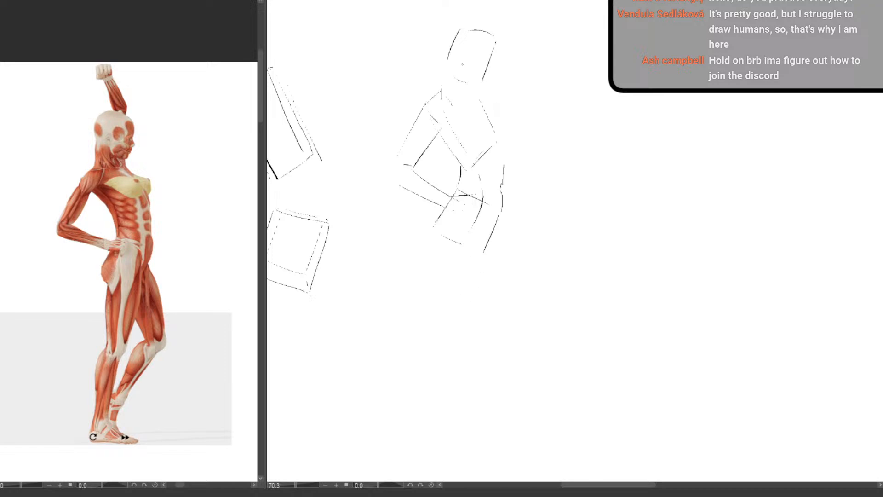
Sketch the neck between head and ribcage, and add the raised arm above the head
mouse_move(481, 101)
mouse_down()
mouse_move(478, 88)
mouse_move(468, 97)
mouse_up()
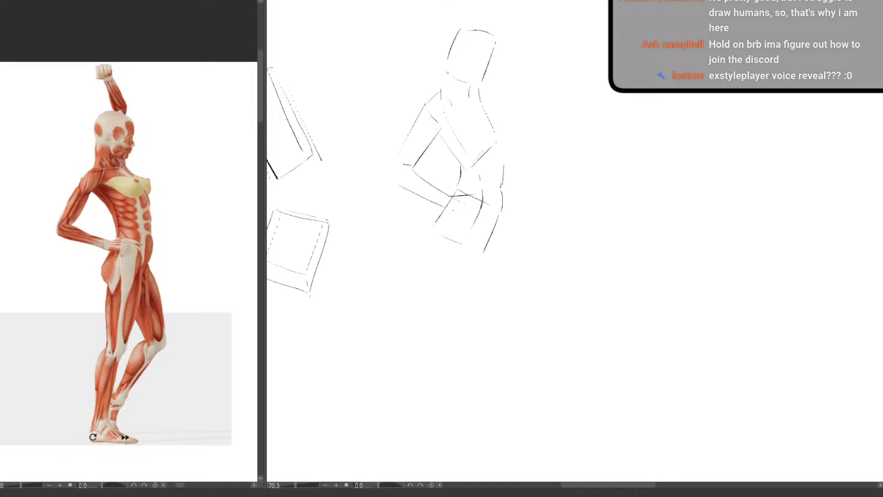
drag(449, 68, 444, 83)
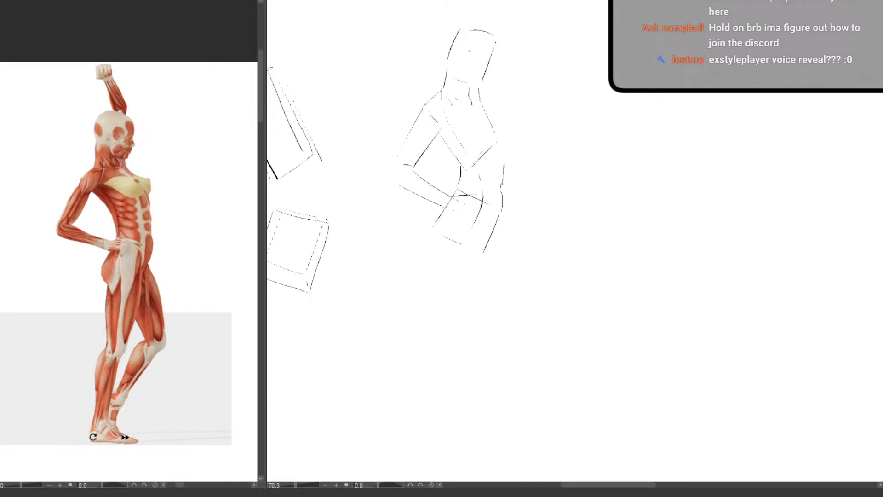
drag(474, 30, 468, 2)
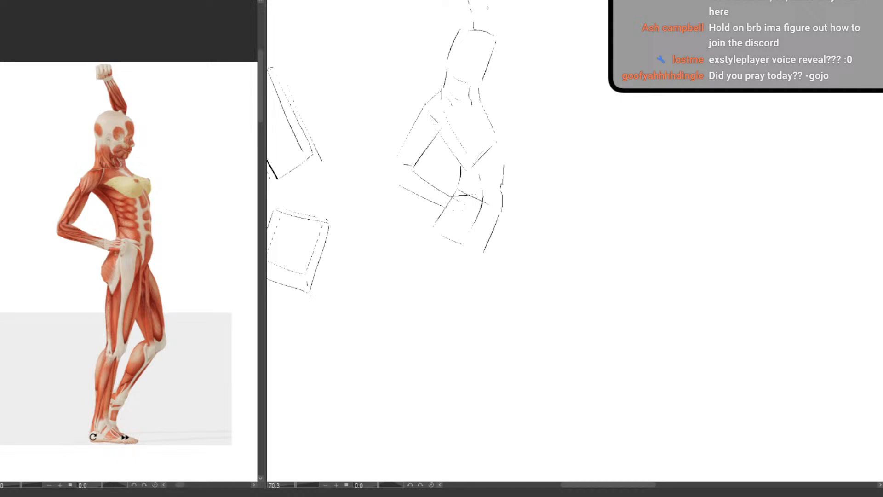
drag(488, 1, 492, 18)
Sketch both legs below the pelvis: the standing leg with its foot and the bent far leg
mouse_move(457, 200)
mouse_down()
mouse_move(442, 219)
mouse_move(487, 239)
mouse_up()
drag(435, 265, 433, 281)
drag(483, 252, 450, 328)
drag(443, 347, 440, 421)
mouse_move(430, 324)
mouse_down()
mouse_move(417, 370)
mouse_move(426, 417)
mouse_move(437, 419)
mouse_move(439, 436)
mouse_move(467, 427)
mouse_up()
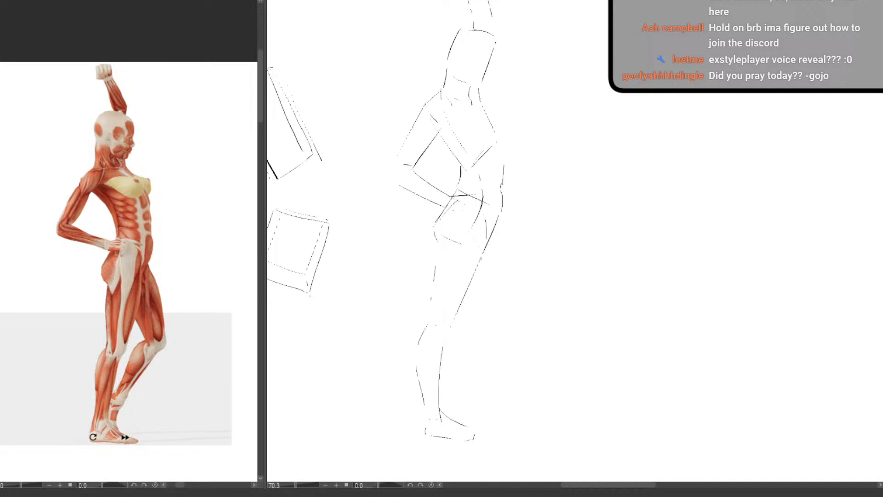
mouse_move(492, 235)
mouse_down()
mouse_move(495, 307)
mouse_move(455, 388)
mouse_up()
mouse_move(468, 317)
mouse_down()
mouse_move(454, 336)
mouse_move(440, 382)
mouse_up()
Lasso the whole figure sketch, try a transform on it, and clear the selection
drag(580, 219, 551, 294)
drag(525, 332, 475, 321)
drag(528, 309, 548, 284)
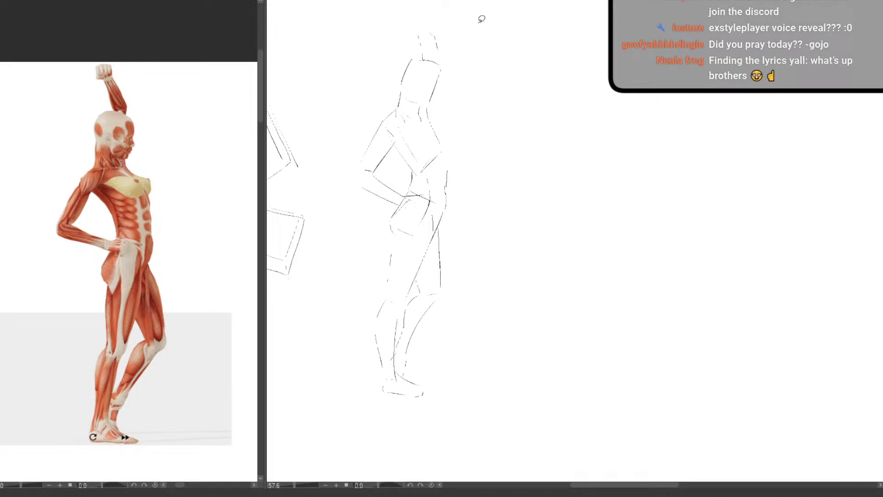
drag(446, 7, 377, 55)
drag(560, 121, 555, 136)
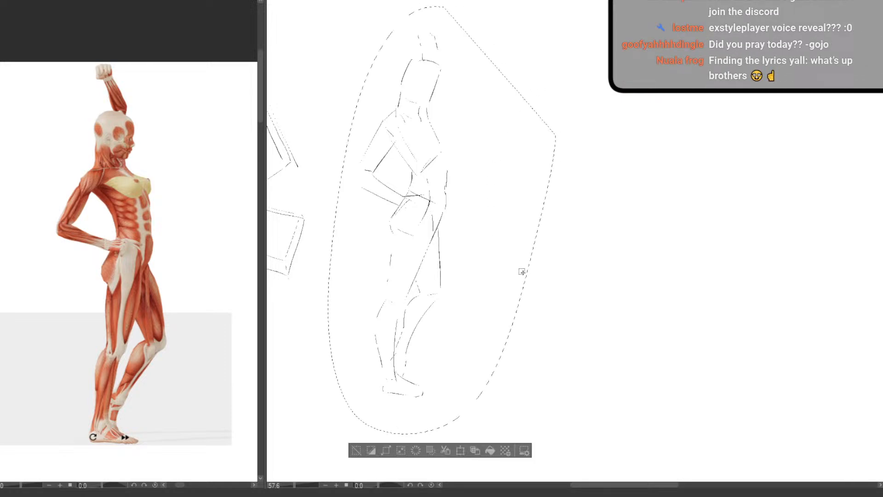
key(ctrl+t)
drag(578, 231, 574, 299)
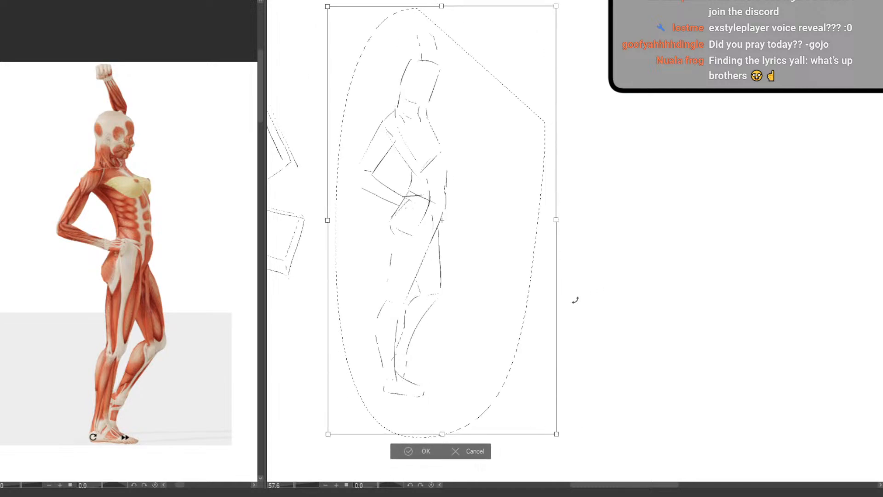
click(421, 454)
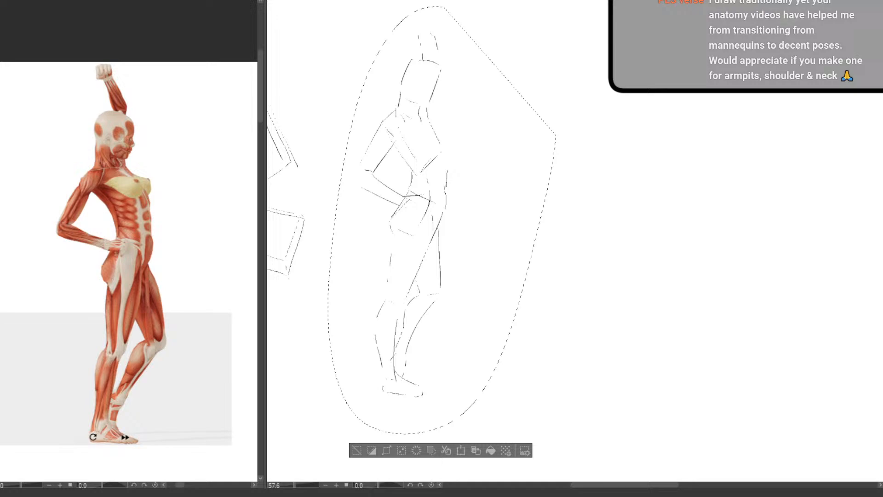
click(356, 450)
Paste the muscle-anatomy reference of a man raising one knee over the previous reference image
drag(522, 284, 502, 301)
drag(499, 317, 443, 322)
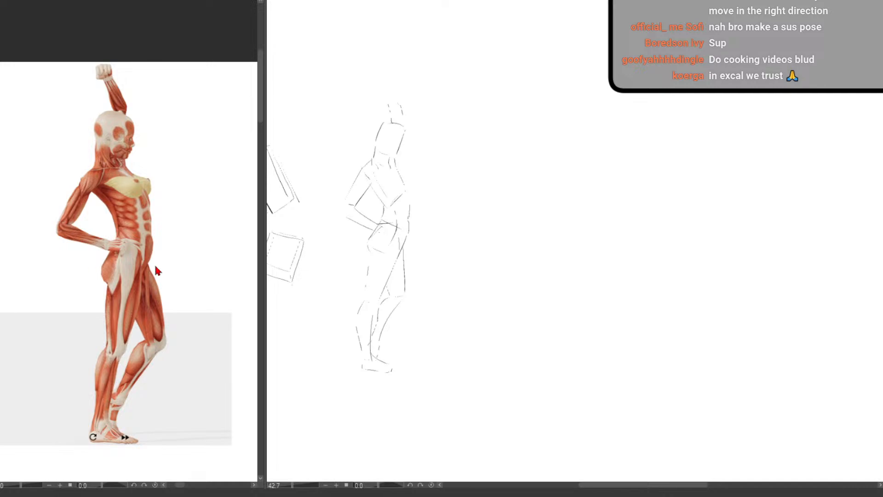
key(ctrl+v)
drag(161, 270, 145, 286)
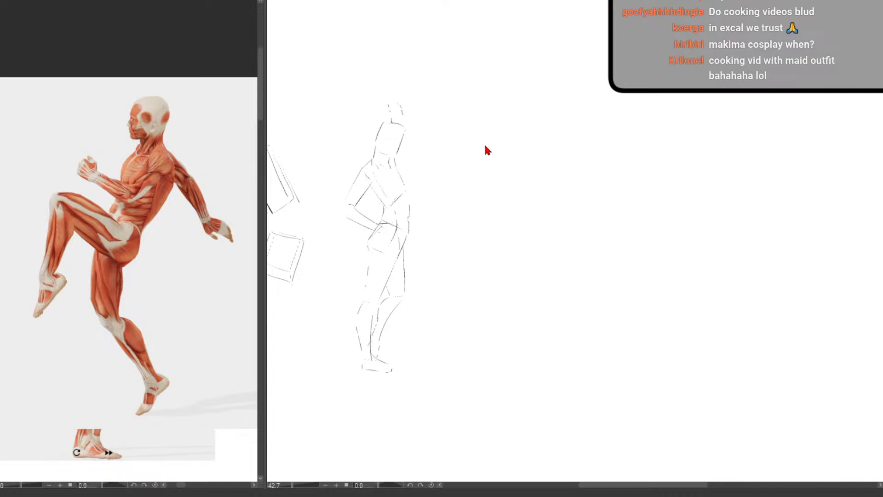
drag(506, 192, 442, 171)
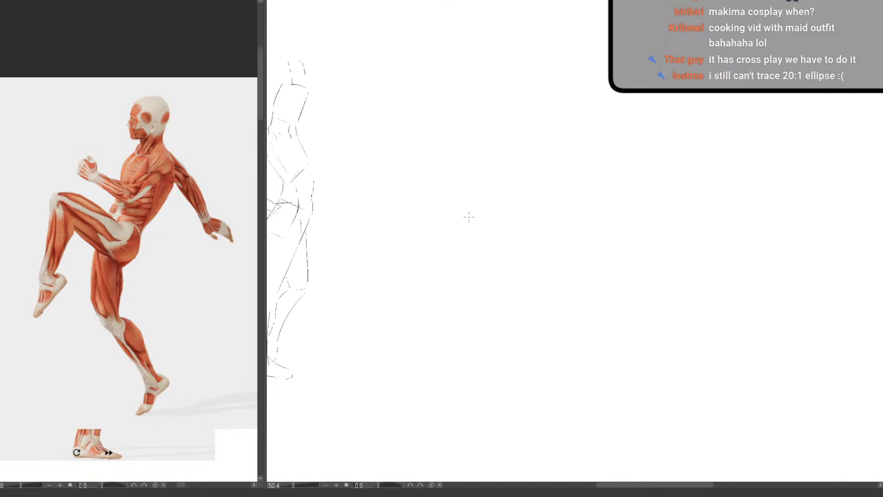
drag(435, 326, 460, 338)
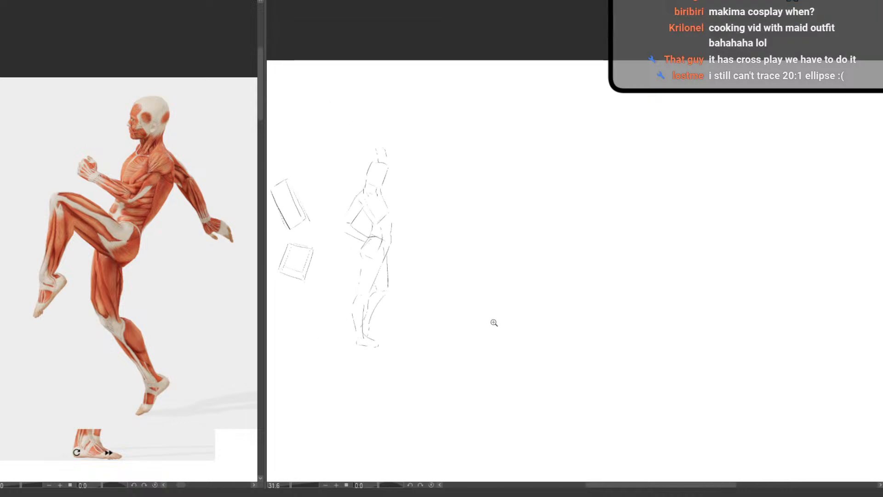
drag(519, 236, 483, 229)
scroll(483, 216, up, 3)
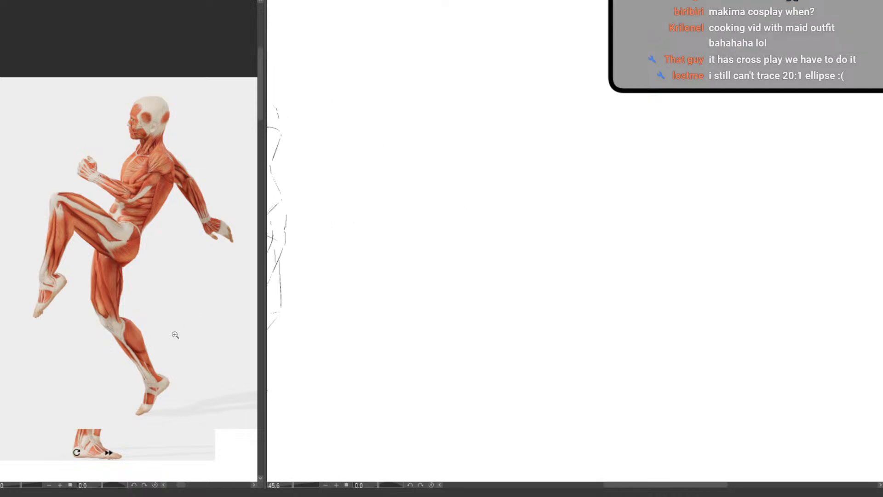
scroll(175, 333, up, 2)
scroll(176, 321, down, 5)
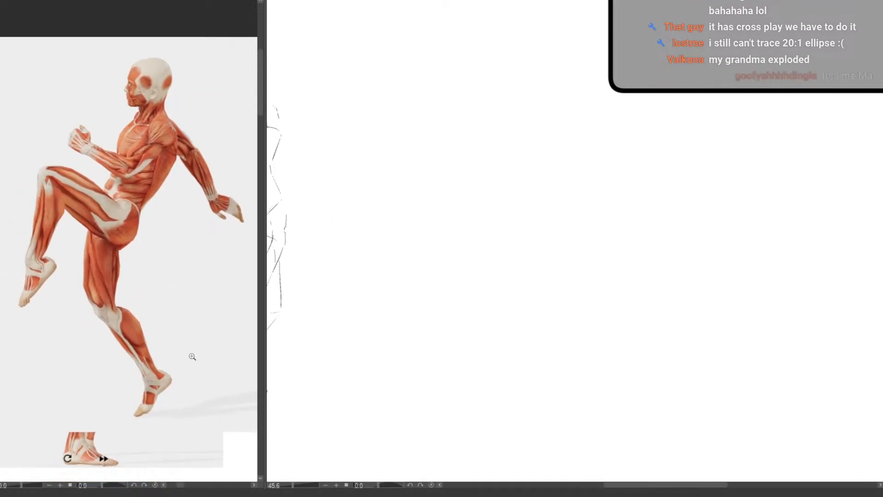
scroll(177, 370, up, 3)
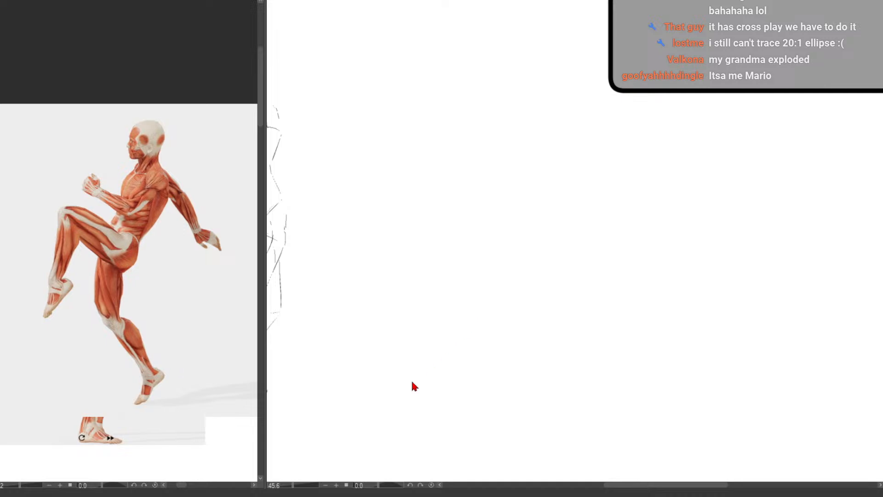
Try rough horizontal strokes above the head in the reference image and undo them
drag(5, 111, 214, 121)
drag(89, 113, 225, 104)
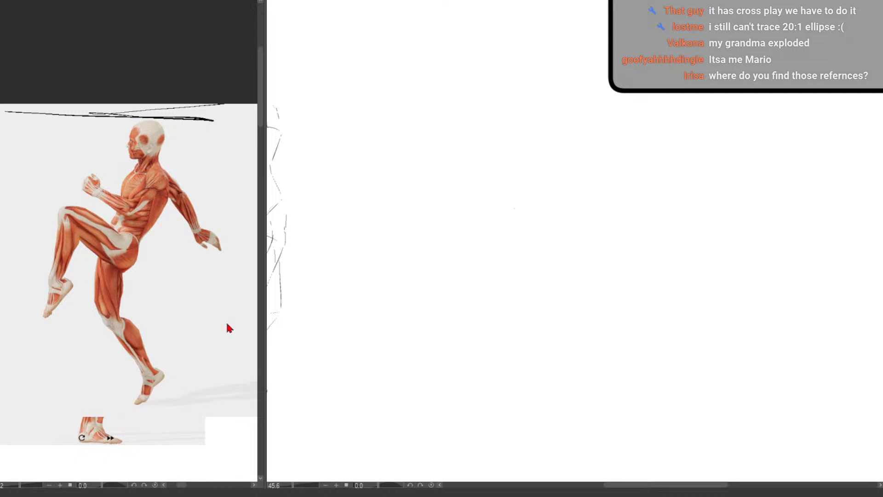
key(ctrl+z)
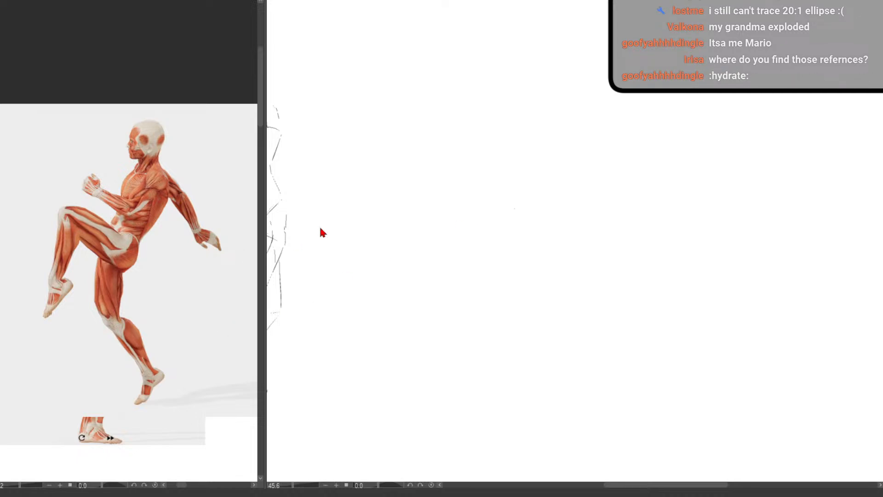
Try long diagonal and crossing strokes on the empty canvas area and undo them
drag(458, 166, 391, 256)
mouse_move(417, 213)
mouse_down()
mouse_move(493, 187)
mouse_move(461, 209)
mouse_move(493, 196)
mouse_move(432, 230)
mouse_up()
scroll(428, 266, down, 5)
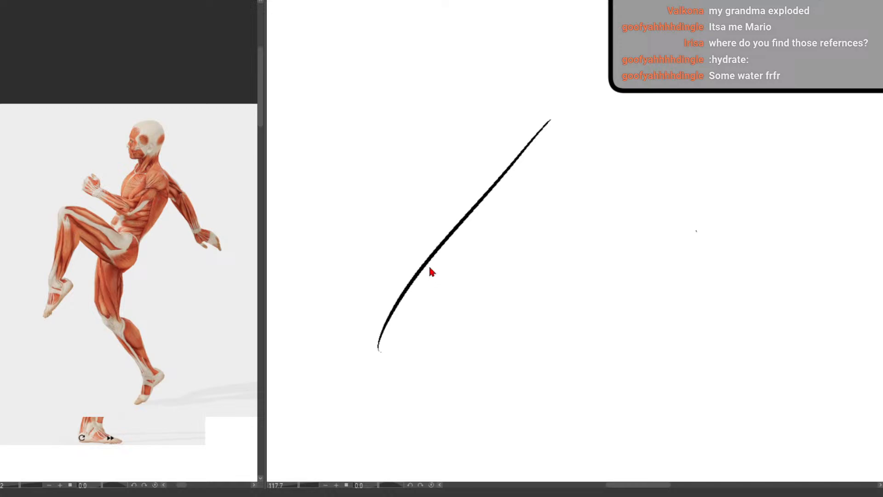
key(ctrl+z)
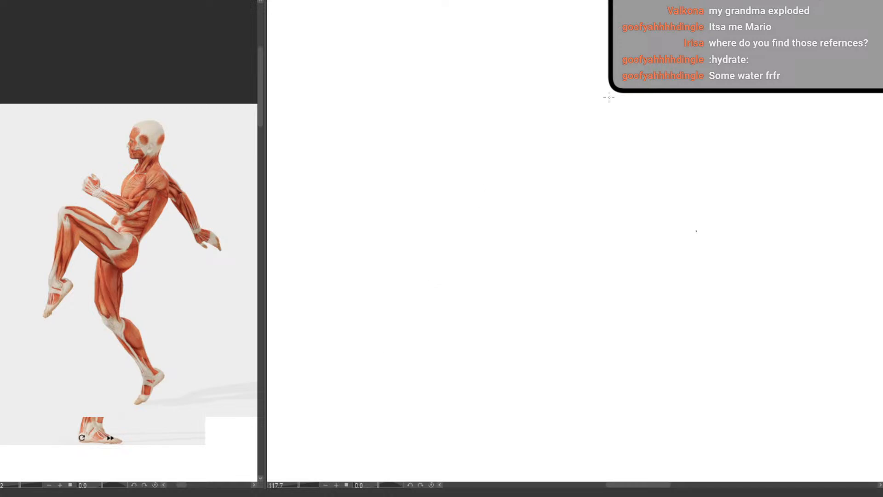
mouse_move(499, 93)
mouse_down()
mouse_move(394, 181)
mouse_move(321, 302)
mouse_move(301, 422)
mouse_move(414, 280)
mouse_move(436, 272)
mouse_move(359, 339)
mouse_move(458, 307)
mouse_move(406, 315)
mouse_up()
drag(508, 222, 473, 253)
drag(538, 211, 399, 242)
mouse_move(423, 193)
mouse_down()
mouse_move(369, 318)
mouse_move(455, 414)
mouse_up()
key(ctrl+z)
key(ctrl+z)
drag(419, 284, 421, 283)
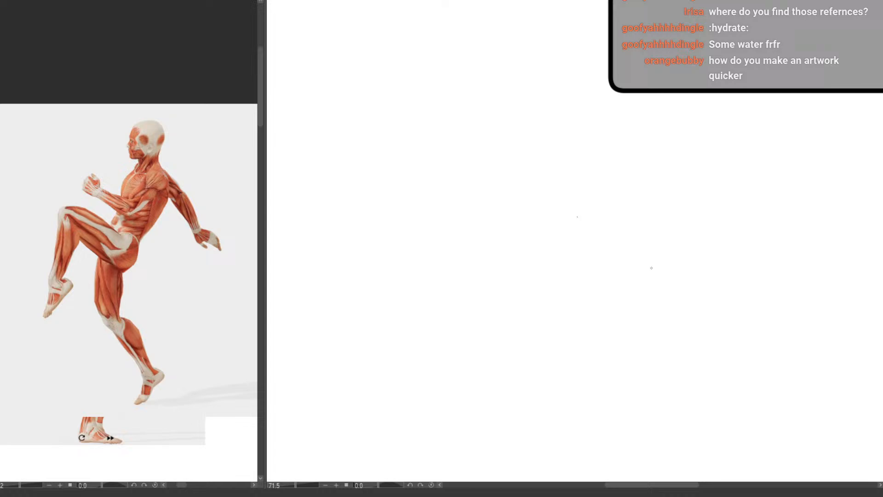
mouse_move(482, 242)
mouse_down()
mouse_move(462, 274)
mouse_move(477, 227)
mouse_move(504, 199)
mouse_up()
drag(479, 224, 468, 238)
key(e)
drag(425, 142, 420, 147)
Sketch a tilted rectangular box for the ribcage, with its side faces, bottom edges and inner guide lines
scroll(192, 297, up, 4)
drag(206, 340, 210, 349)
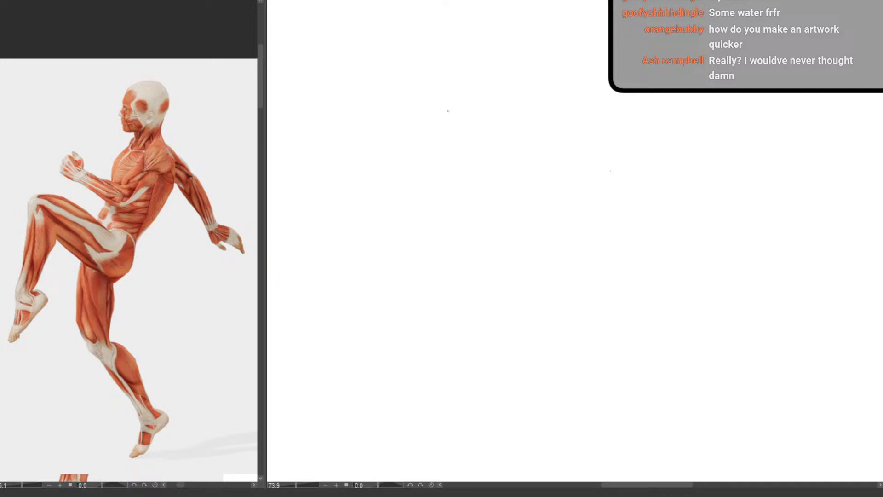
drag(445, 117, 406, 206)
mouse_move(436, 94)
mouse_down()
mouse_move(446, 112)
mouse_move(398, 182)
mouse_up()
drag(447, 113, 478, 125)
mouse_move(437, 95)
mouse_down()
mouse_move(474, 108)
mouse_move(500, 136)
mouse_move(489, 127)
mouse_up()
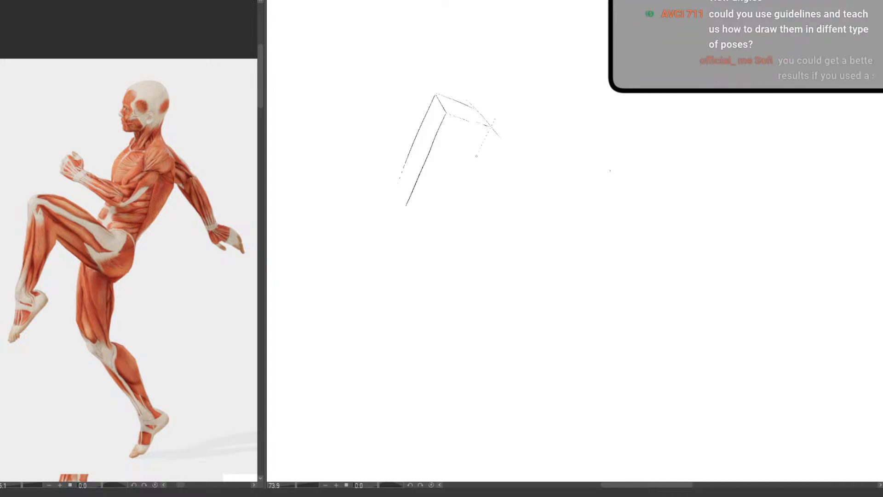
drag(495, 119, 424, 251)
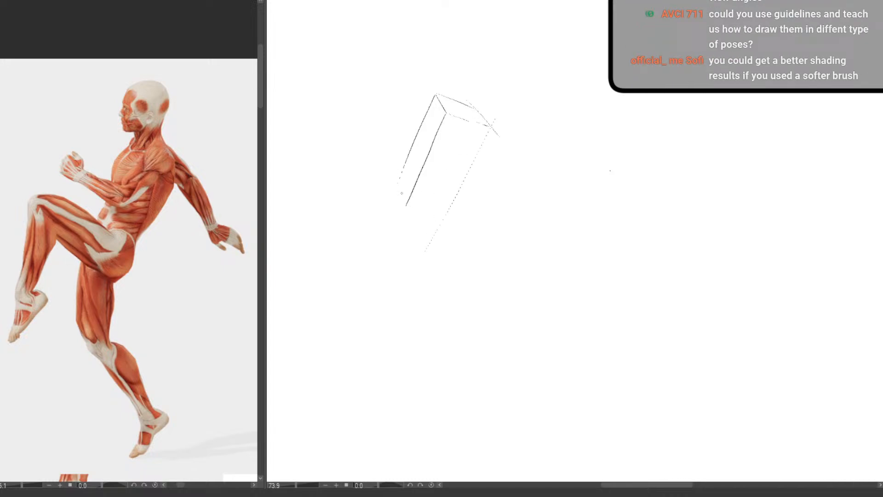
mouse_move(397, 181)
mouse_down()
mouse_move(426, 233)
mouse_move(414, 202)
mouse_move(451, 215)
mouse_up()
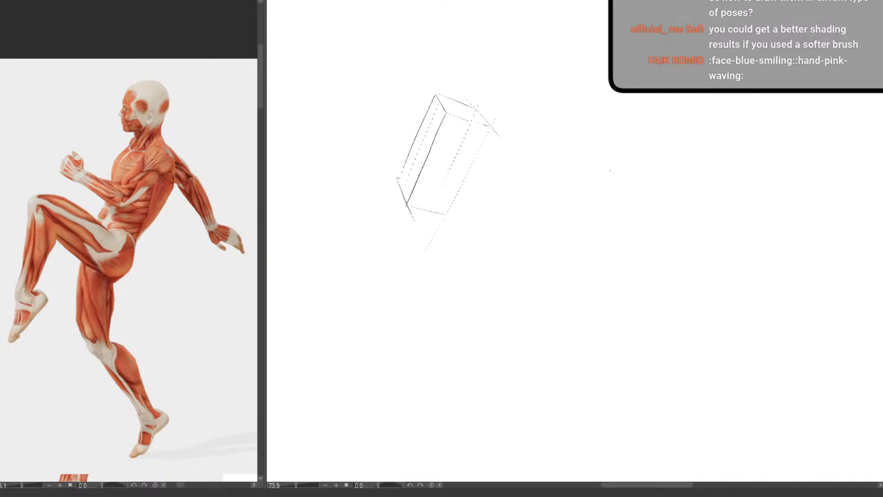
mouse_move(409, 186)
mouse_down()
mouse_move(443, 198)
mouse_move(449, 214)
mouse_up()
Try short strokes over the pelvis in the reference image and undo them
mouse_move(125, 216)
mouse_down()
mouse_move(102, 228)
mouse_move(124, 214)
mouse_move(130, 249)
mouse_up()
key(ctrl+z)
key(ctrl+z)
drag(98, 219, 101, 225)
key(ctrl+z)
Sketch a smaller tilted pelvis box directly below the ribcage box
drag(401, 228, 441, 238)
mouse_move(392, 202)
mouse_down()
mouse_move(434, 210)
mouse_move(393, 202)
mouse_move(433, 214)
mouse_move(441, 235)
mouse_move(386, 200)
mouse_move(402, 228)
mouse_move(370, 258)
mouse_move(428, 275)
mouse_up()
key(ctrl+z)
drag(402, 220, 376, 282)
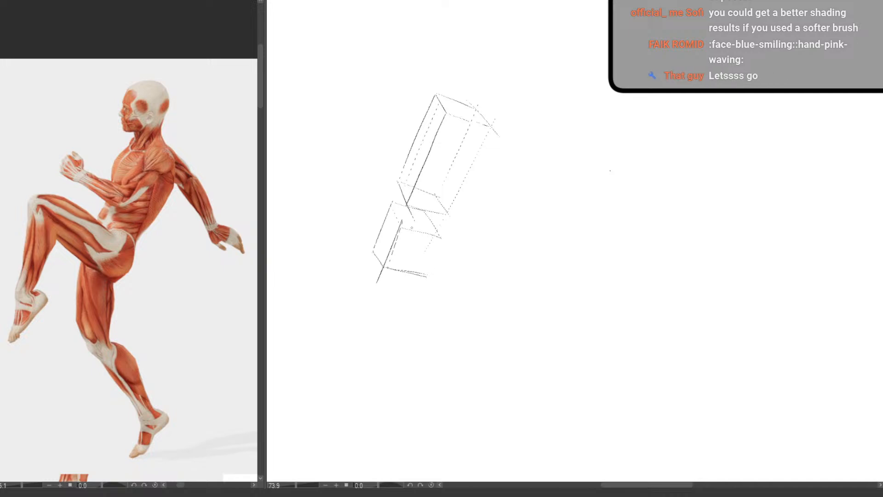
Erase and redraw the pelvis box's top edges and add its missing side edge
key(e)
mouse_move(400, 228)
mouse_down()
mouse_move(439, 235)
mouse_move(414, 219)
mouse_move(442, 229)
mouse_up()
key(p)
key(e)
mouse_move(393, 207)
mouse_down()
mouse_move(423, 217)
mouse_move(423, 289)
mouse_up()
key(p)
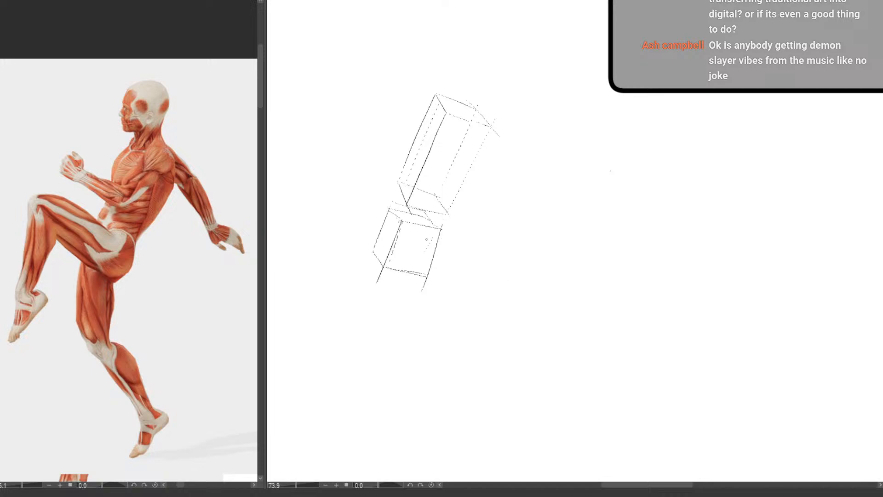
Draw a vertical plumb line on the reference image from the supporting foot up through the head
mouse_move(539, 241)
mouse_down()
mouse_move(469, 251)
mouse_move(476, 243)
mouse_up()
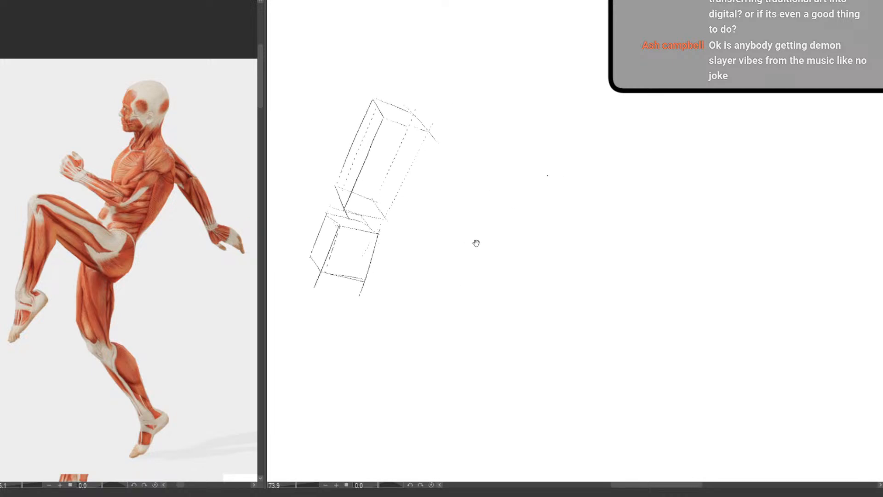
scroll(476, 243, down, 5)
scroll(532, 109, up, 4)
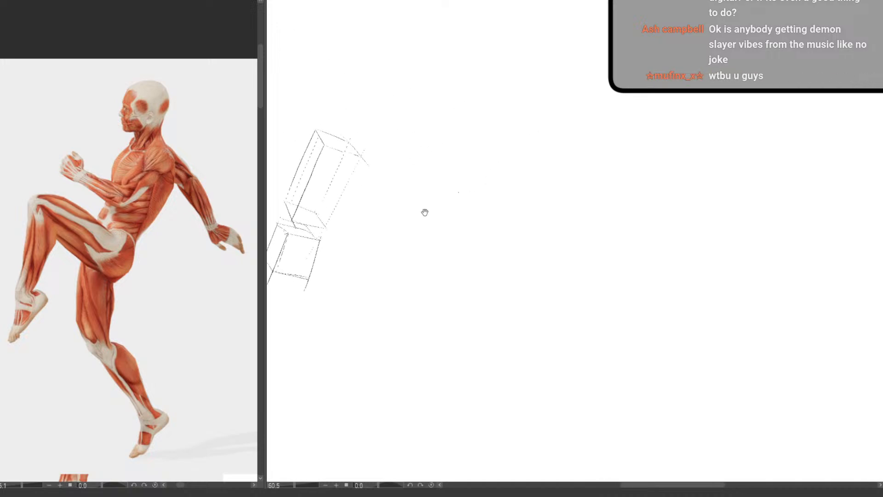
drag(148, 450, 138, 77)
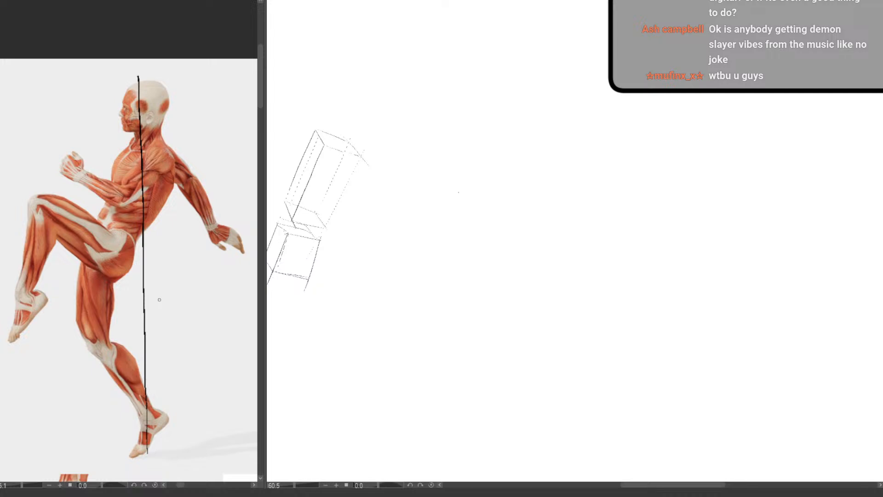
Try gesture lines along the reference figure's torso, supporting leg, neck and both arms, and undo them
mouse_move(155, 139)
mouse_down()
mouse_move(109, 254)
mouse_move(94, 264)
mouse_up()
mouse_move(91, 273)
mouse_down()
mouse_move(89, 332)
mouse_move(124, 373)
mouse_move(145, 439)
mouse_up()
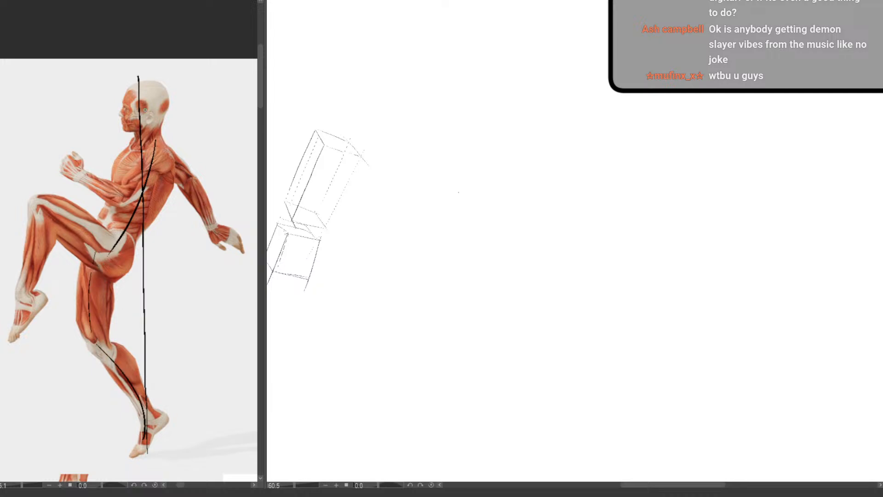
mouse_move(147, 91)
mouse_down()
mouse_move(152, 132)
mouse_move(119, 205)
mouse_move(70, 173)
mouse_up()
drag(151, 145, 191, 178)
drag(196, 189, 218, 249)
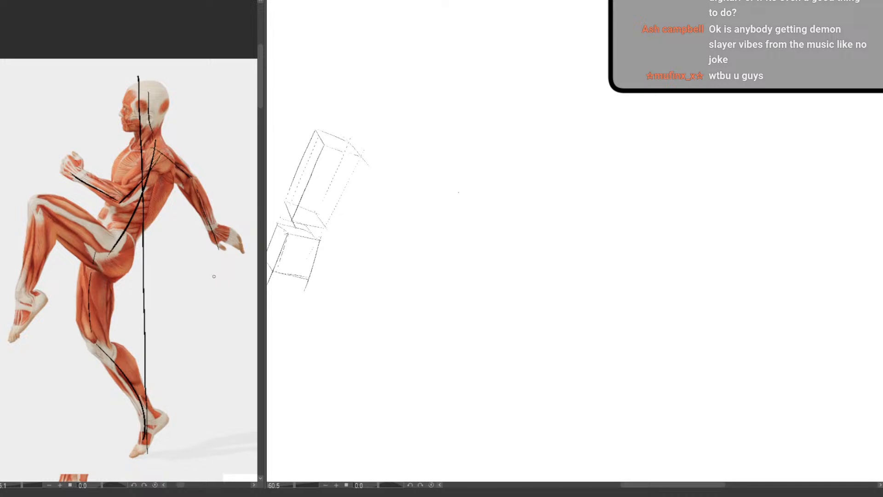
key(ctrl+z)
key(ctrl+z)
key(ctrl+z)
key(ctrl+z)
key(ctrl+z)
key(ctrl+z)
key(ctrl+z)
key(ctrl+z)
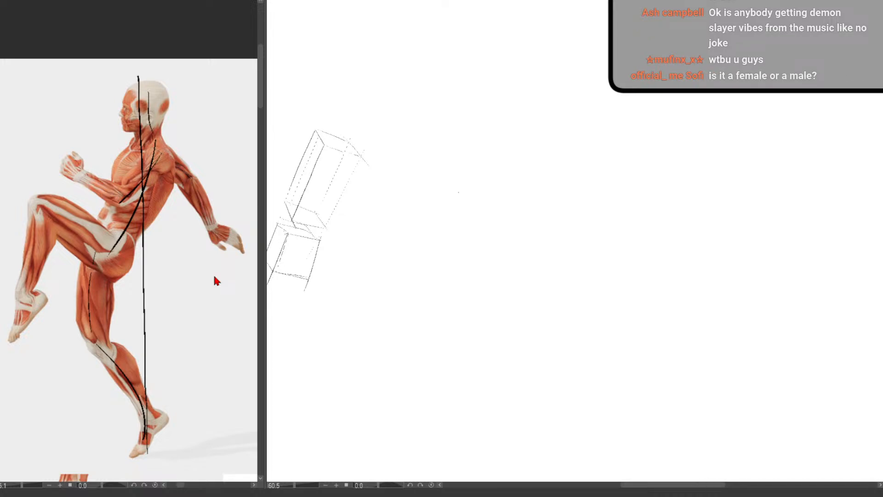
key(ctrl+z)
key(ctrl+z)
key(ctrl+z)
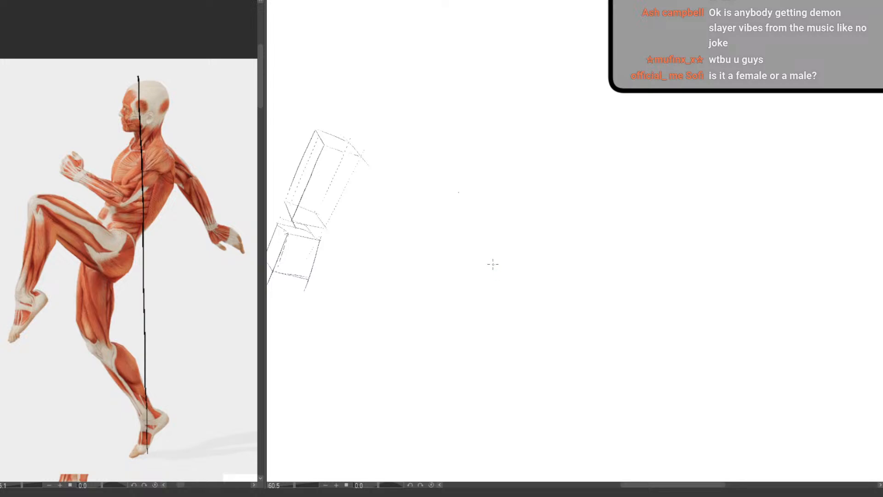
Sketch the head in profile beside the boxes, with the face line, crown, ear, jaw and back of the neck
mouse_move(506, 290)
mouse_down()
mouse_move(477, 322)
mouse_move(541, 258)
mouse_up()
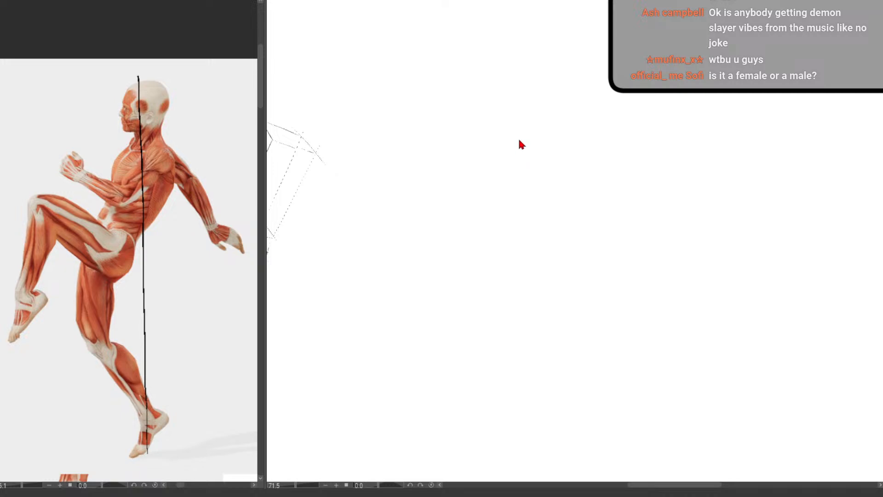
drag(449, 218, 431, 216)
drag(483, 113, 503, 136)
drag(462, 56, 464, 101)
drag(469, 46, 489, 38)
drag(516, 76, 492, 93)
drag(502, 94, 502, 113)
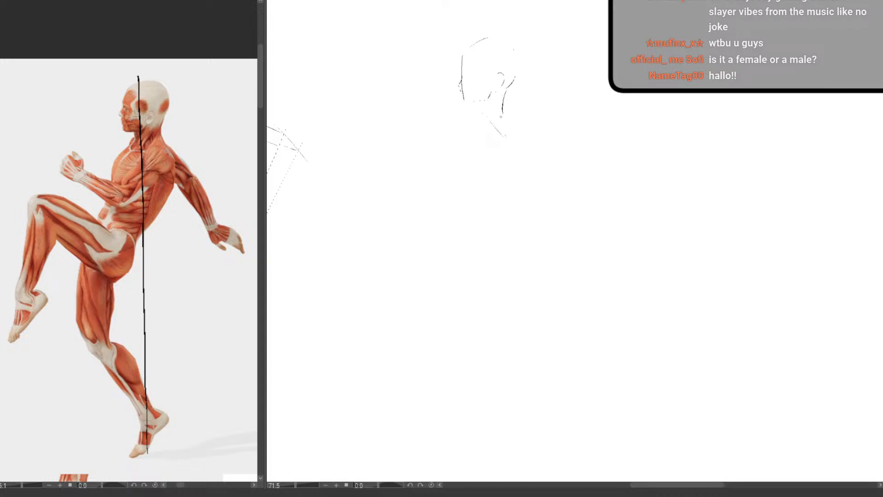
Sketch the spine curve, shoulder circle, chest and back contours, and a vertical plumb line below the torso
drag(482, 171, 427, 267)
mouse_move(502, 124)
mouse_down()
mouse_move(477, 148)
mouse_move(506, 140)
mouse_up()
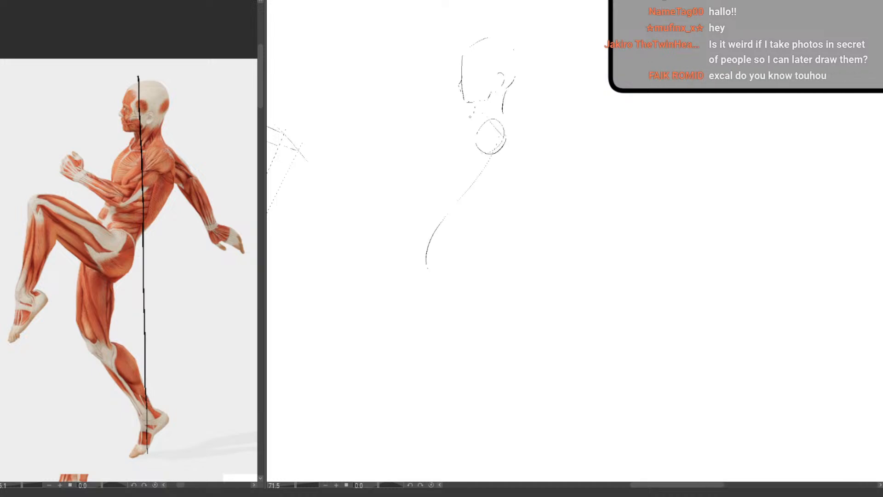
mouse_move(469, 119)
mouse_down()
mouse_move(433, 165)
mouse_move(434, 196)
mouse_move(443, 201)
mouse_up()
mouse_move(508, 128)
mouse_down()
mouse_move(510, 140)
mouse_move(441, 221)
mouse_up()
drag(474, 276, 477, 444)
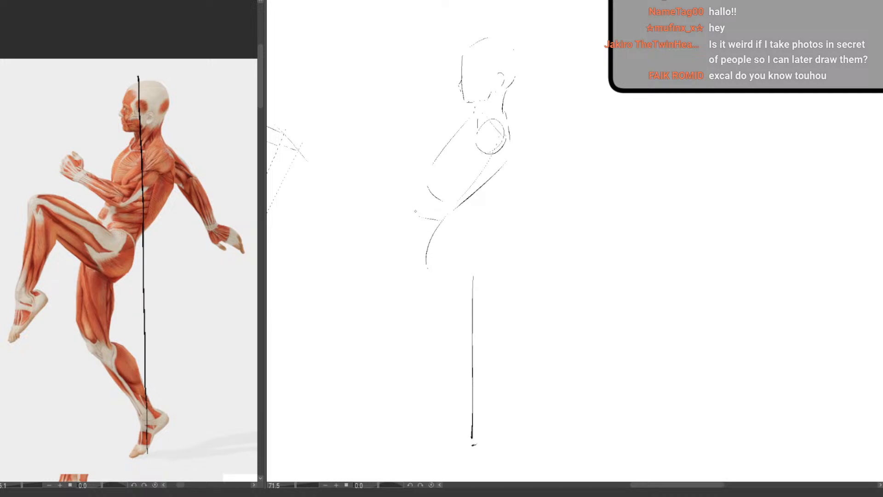
Correct the waist line and sketch a rounded pelvis beneath the torso
key(e)
drag(431, 220, 442, 221)
key(p)
drag(448, 240, 455, 271)
drag(401, 273, 429, 279)
Sketch the raised thigh up to the knee and extend the belly and lower-back contours
mouse_move(392, 248)
mouse_down()
mouse_move(404, 215)
mouse_move(332, 183)
mouse_up()
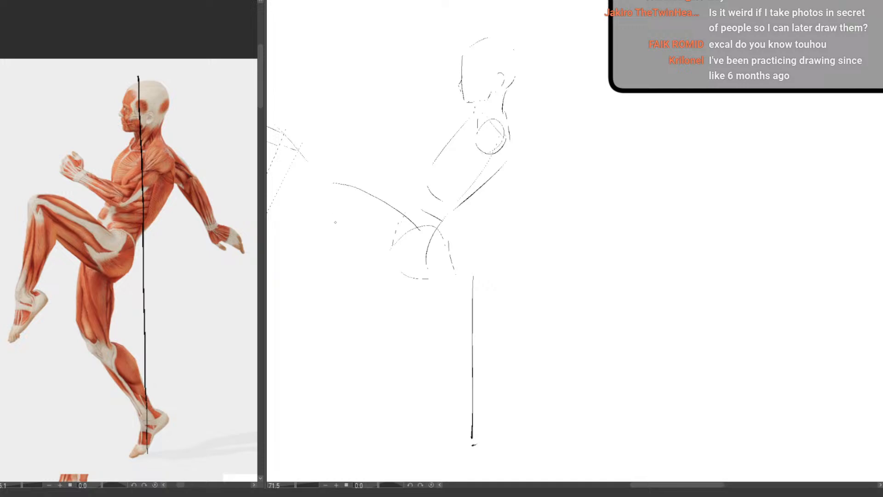
drag(360, 248, 391, 276)
mouse_move(330, 182)
mouse_down()
mouse_move(322, 196)
mouse_move(398, 278)
mouse_move(435, 279)
mouse_up()
drag(469, 118, 411, 198)
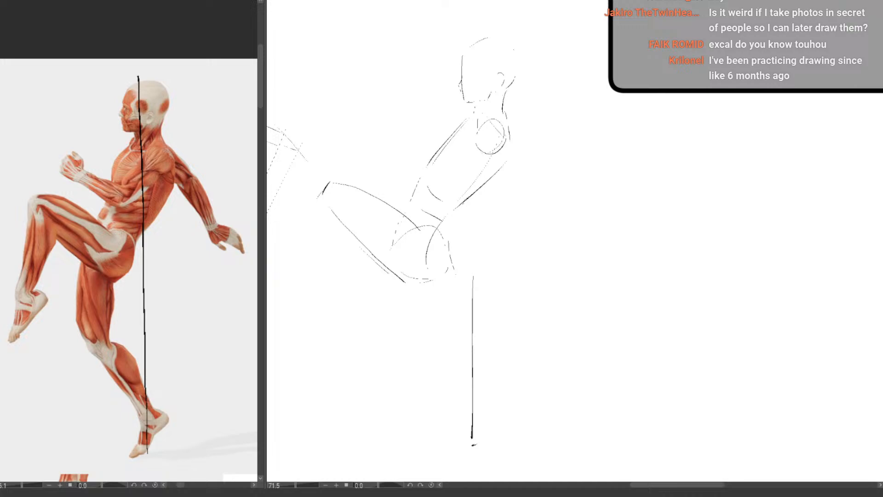
drag(464, 202, 457, 254)
Sketch the supporting leg below the pelvis, reworking the thigh contour and adding the knee, calf and foot
mouse_move(407, 209)
mouse_down()
mouse_move(373, 309)
mouse_move(441, 428)
mouse_up()
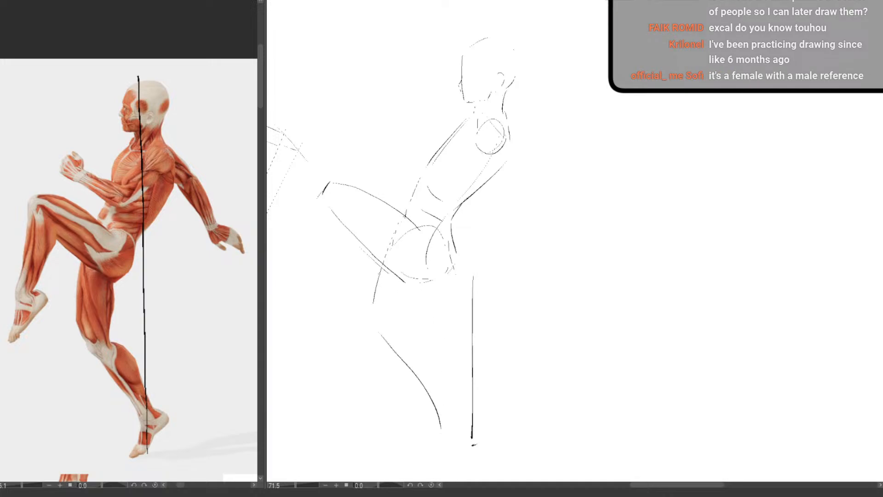
key(ctrl+z)
drag(380, 269, 379, 341)
drag(404, 207, 412, 187)
drag(454, 251, 453, 266)
key(e)
drag(377, 282, 381, 333)
key(p)
mouse_move(419, 286)
mouse_down()
mouse_move(401, 338)
mouse_move(427, 340)
mouse_move(451, 412)
mouse_move(462, 415)
mouse_move(414, 459)
mouse_up()
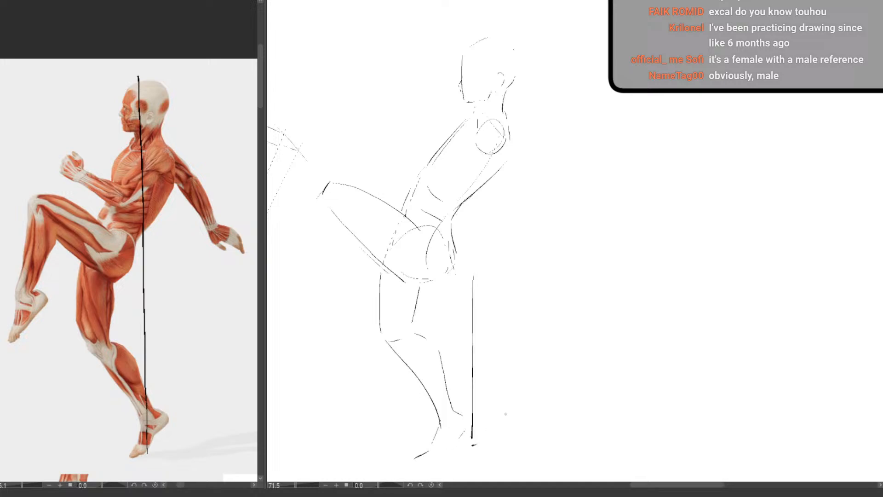
Extend the plumb line from the ground up through the head and remove the supporting leg
drag(431, 372, 412, 372)
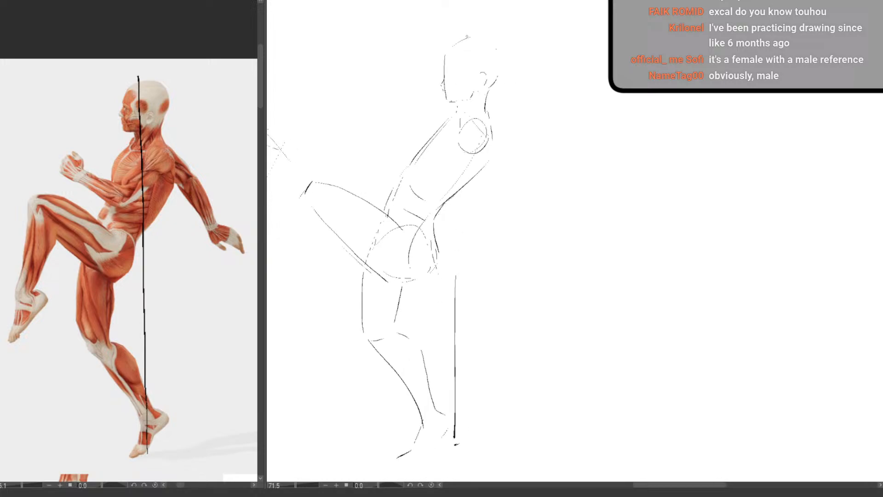
mouse_move(469, 34)
mouse_down()
mouse_move(453, 429)
mouse_move(421, 446)
mouse_move(416, 427)
mouse_move(429, 434)
mouse_move(435, 397)
mouse_move(426, 428)
mouse_move(392, 339)
mouse_move(372, 322)
mouse_move(360, 275)
mouse_move(366, 353)
mouse_move(397, 291)
mouse_move(420, 270)
mouse_up()
key(ctrl+z)
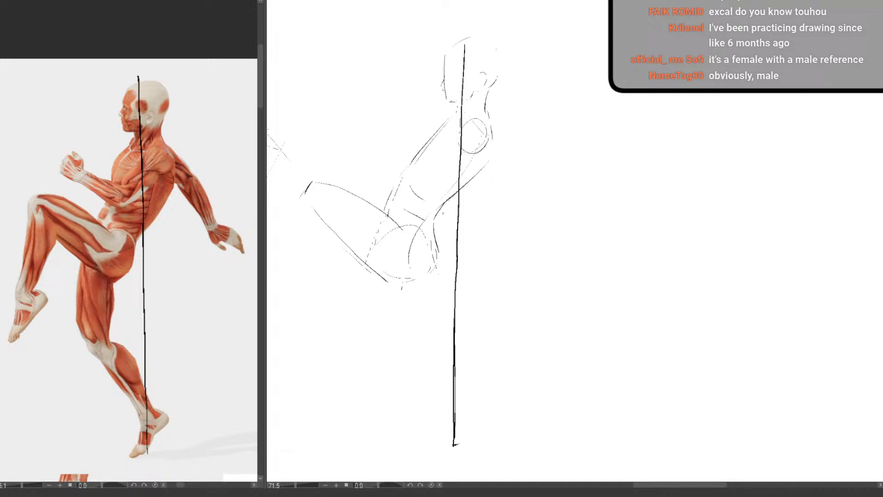
Erase the raised thigh, pelvis and waist with an enlarged eraser, leaving the head and upper torso
mouse_move(404, 174)
mouse_down()
mouse_move(389, 207)
mouse_move(402, 207)
mouse_up()
key(bracketright)
key(bracketright)
key(bracketright)
key(bracketright)
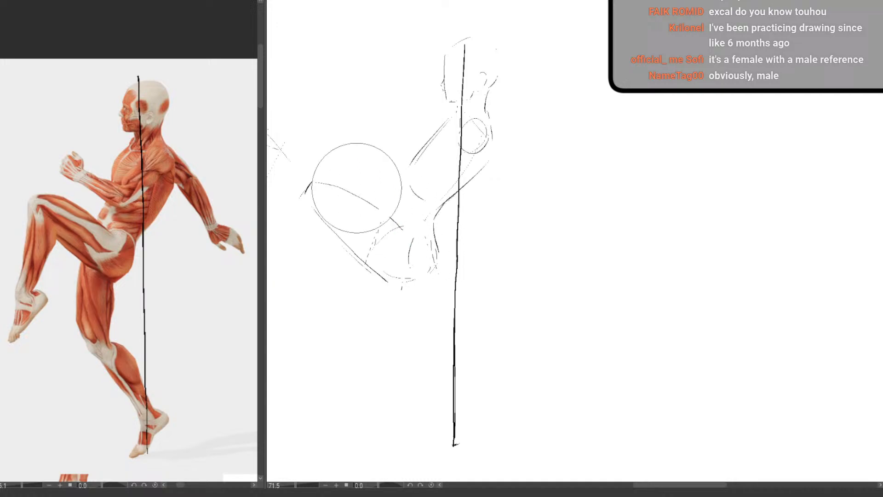
mouse_move(357, 191)
mouse_down()
mouse_move(373, 243)
mouse_move(392, 232)
mouse_up()
key(bracketleft)
key(bracketleft)
key(bracketleft)
key(bracketleft)
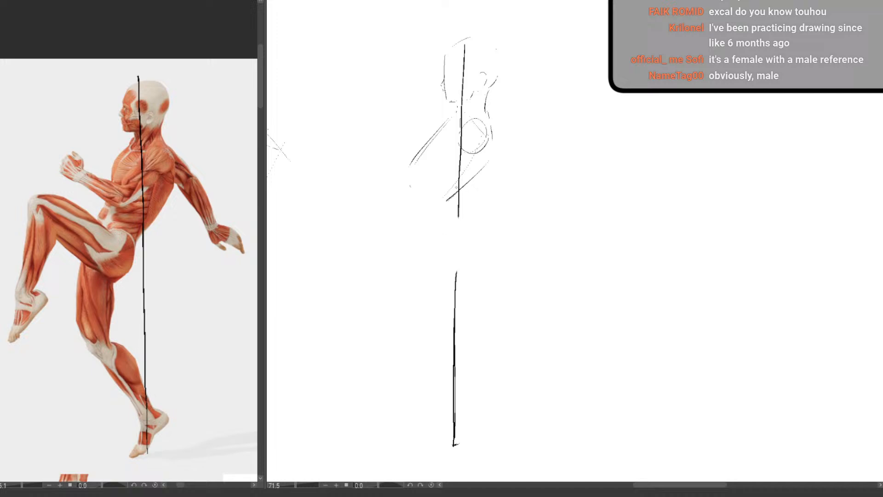
Redraw the ribcage with cleaner back and chest contours and a curved lower edge
drag(449, 199, 466, 185)
key(p)
drag(494, 159, 449, 209)
key(e)
drag(427, 138, 409, 165)
key(p)
mouse_move(439, 131)
mouse_down()
mouse_move(410, 185)
mouse_move(449, 209)
mouse_up()
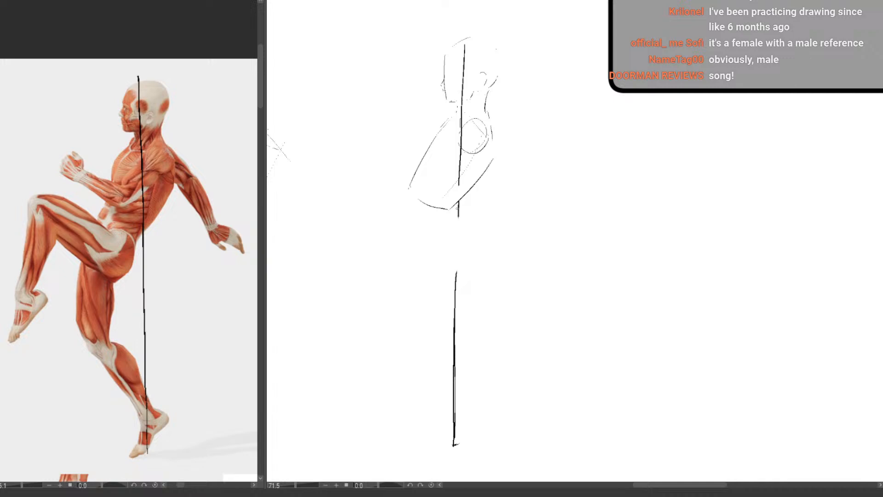
Sketch the belly and lower-back contours down to a block-shaped pelvis with a flat base
drag(450, 216, 444, 246)
mouse_move(403, 201)
mouse_down()
mouse_move(388, 252)
mouse_move(445, 252)
mouse_up()
key(e)
key(p)
drag(448, 236, 447, 251)
Sketch the supporting leg with thigh, knee, calf and a foot standing on its toes
drag(385, 289, 392, 354)
mouse_move(431, 274)
mouse_down()
mouse_move(420, 351)
mouse_move(406, 363)
mouse_move(445, 431)
mouse_up()
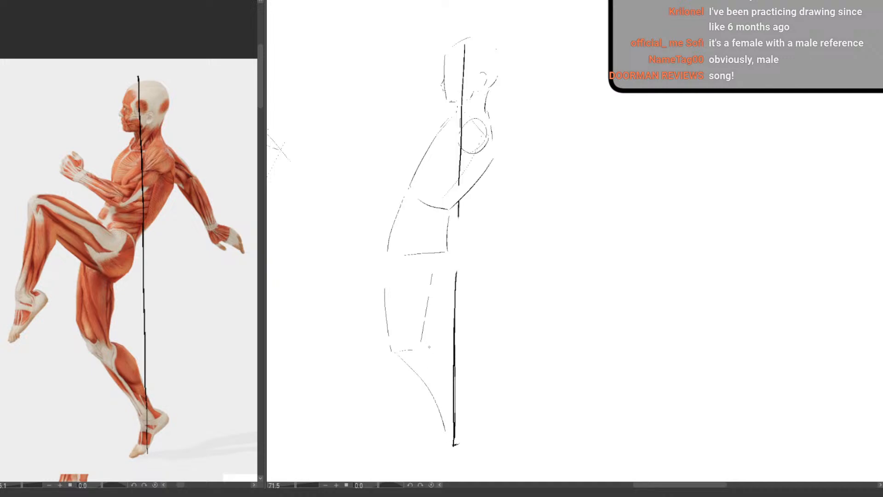
mouse_move(425, 343)
mouse_down()
mouse_move(468, 441)
mouse_move(470, 431)
mouse_move(454, 464)
mouse_up()
mouse_move(445, 430)
mouse_down()
mouse_move(434, 456)
mouse_move(417, 468)
mouse_move(461, 470)
mouse_move(443, 472)
mouse_up()
Sketch the raised leg with its thigh, bent knee, shin and hanging foot
mouse_move(408, 210)
mouse_down()
mouse_move(423, 206)
mouse_move(335, 178)
mouse_move(320, 189)
mouse_move(371, 246)
mouse_move(439, 265)
mouse_up()
drag(315, 227, 307, 293)
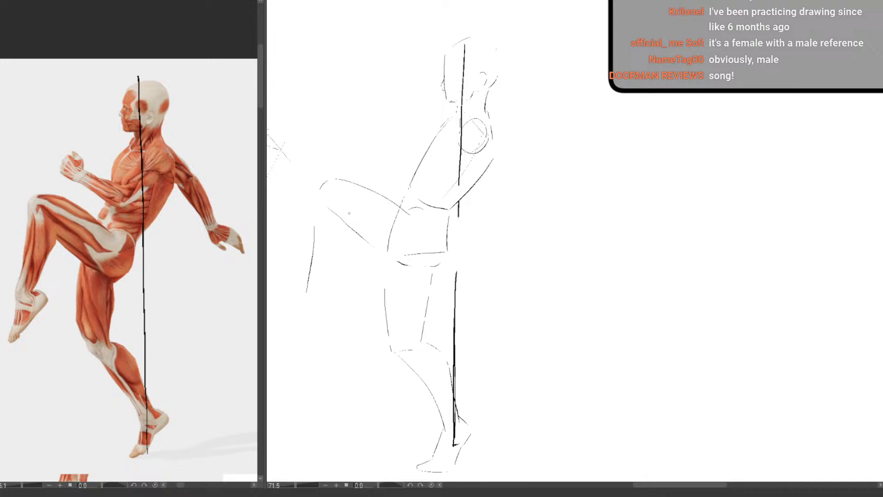
mouse_move(336, 198)
mouse_down()
mouse_move(351, 226)
mouse_move(320, 282)
mouse_up()
key(ctrl+z)
mouse_move(348, 229)
mouse_down()
mouse_move(330, 271)
mouse_move(300, 301)
mouse_move(298, 343)
mouse_up()
mouse_move(327, 283)
mouse_down()
mouse_move(335, 308)
mouse_move(308, 342)
mouse_up()
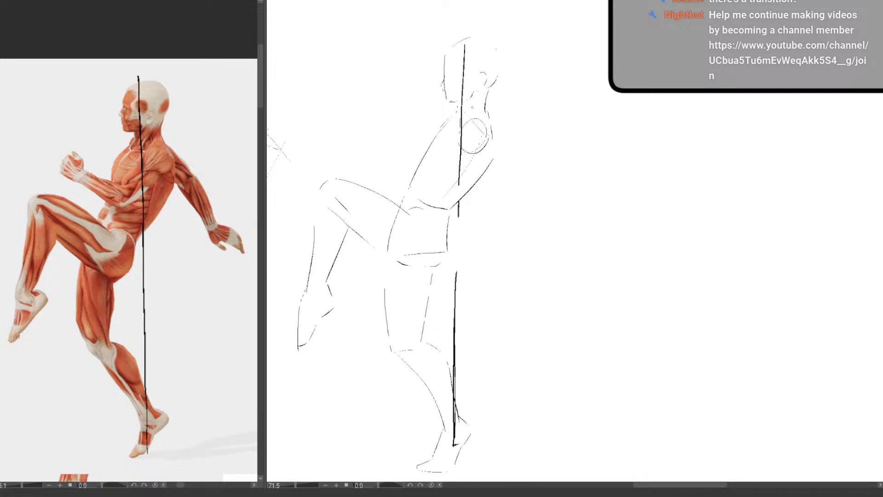
Sketch the near arm bent across the torso with the forearm raised to a fist
mouse_move(473, 116)
mouse_down()
mouse_move(490, 130)
mouse_move(487, 148)
mouse_move(429, 186)
mouse_up()
drag(459, 123, 426, 156)
key(ctrl+z)
mouse_move(458, 127)
mouse_down()
mouse_move(421, 156)
mouse_move(390, 145)
mouse_move(382, 153)
mouse_move(416, 182)
mouse_up()
drag(390, 129, 392, 141)
mouse_move(378, 122)
mouse_down()
mouse_move(363, 141)
mouse_move(380, 154)
mouse_up()
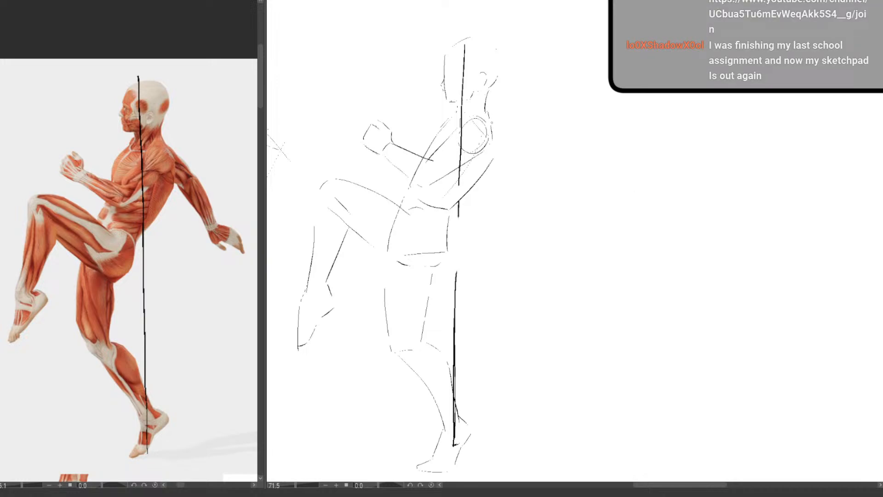
Sketch the other arm stretched out behind the back, with its hand and fingers
drag(491, 116, 513, 144)
drag(518, 154, 534, 211)
mouse_move(497, 168)
mouse_down()
mouse_move(519, 218)
mouse_move(532, 212)
mouse_move(533, 200)
mouse_move(567, 227)
mouse_up()
drag(490, 111, 512, 148)
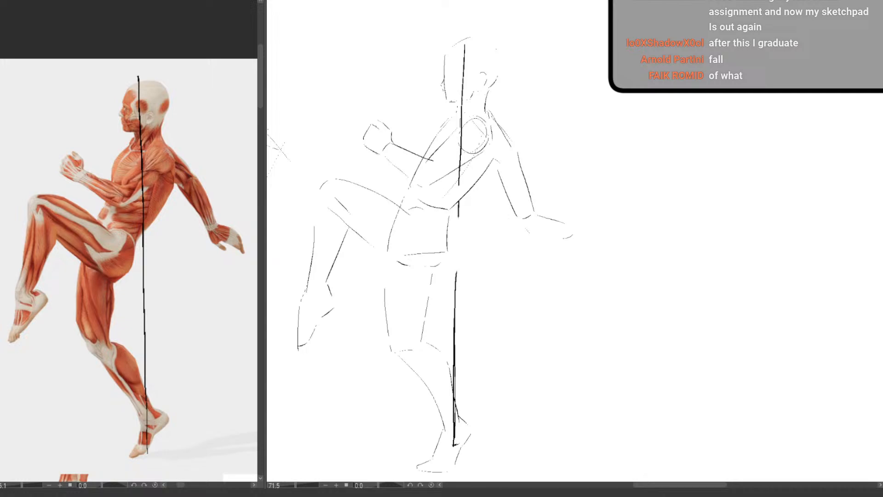
scroll(451, 318, down, 4)
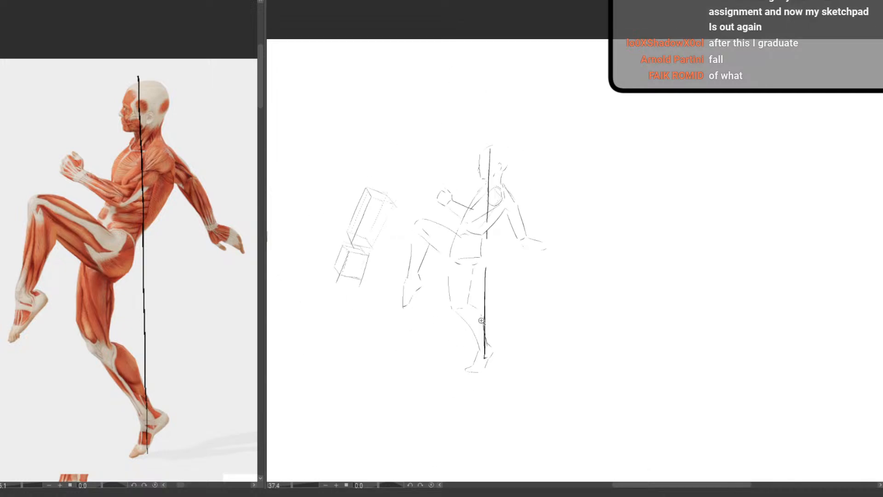
scroll(481, 321, up, 2)
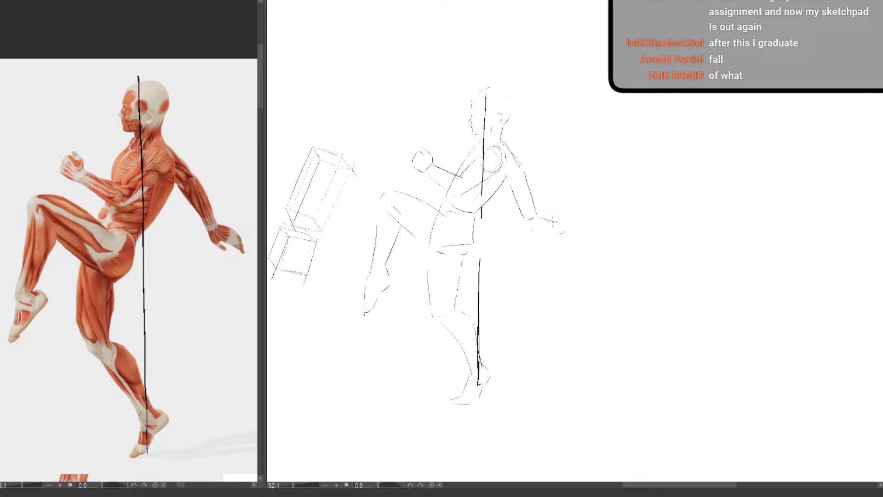
mouse_move(551, 216)
mouse_down()
mouse_move(562, 242)
mouse_move(528, 222)
mouse_move(540, 239)
mouse_move(561, 234)
mouse_up()
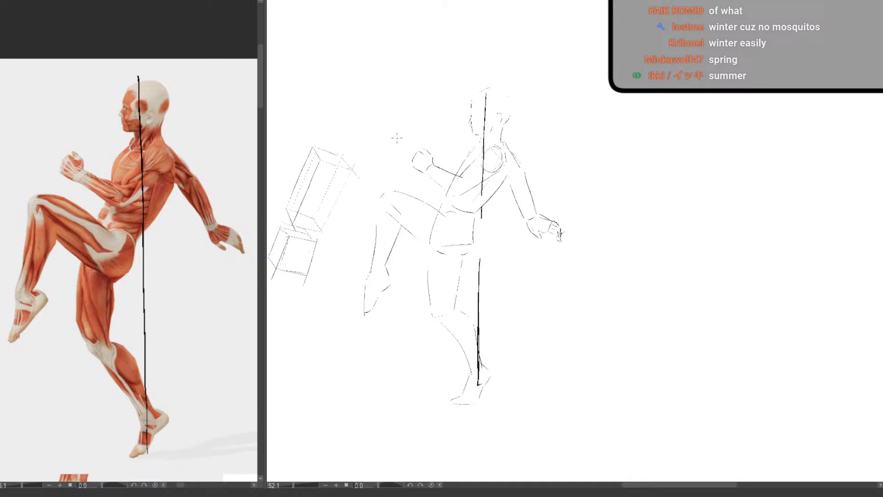
Refine the outline of the outstretched back arm between the shoulder and the hand
scroll(417, 123, up, 1)
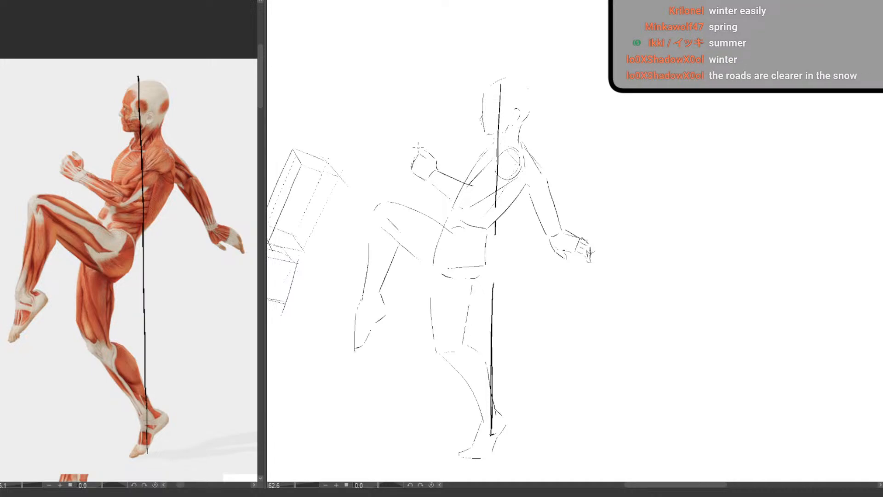
mouse_move(503, 330)
mouse_down()
mouse_move(521, 282)
mouse_move(455, 265)
mouse_up()
scroll(523, 285, down, 2)
scroll(642, 172, up, 1)
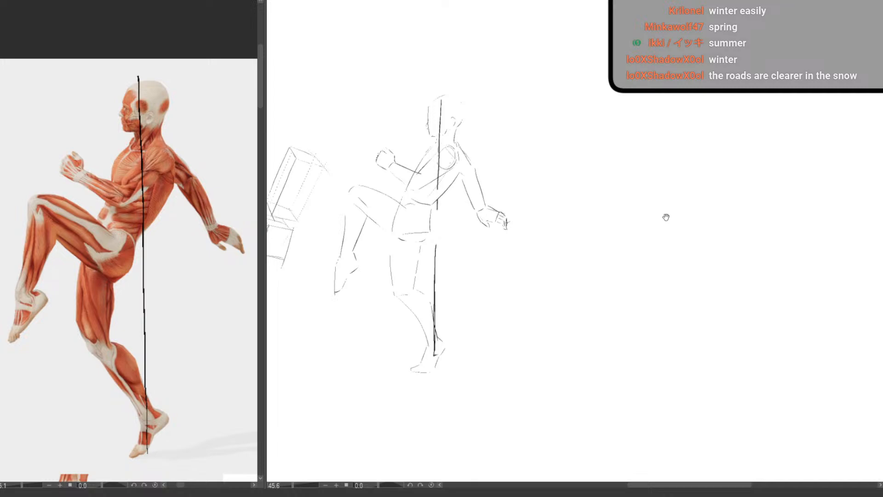
key(h)
key(h)
scroll(502, 220, up, 3)
drag(528, 227, 548, 276)
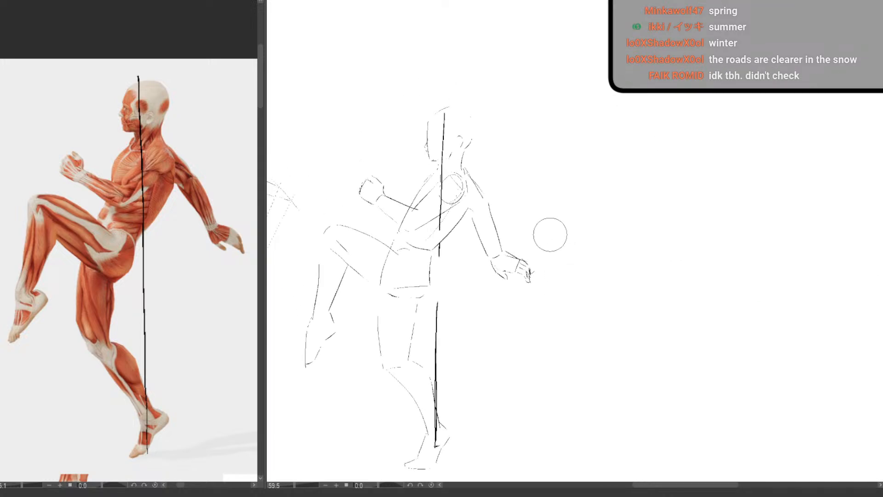
mouse_move(482, 210)
mouse_down()
mouse_move(474, 227)
mouse_move(489, 260)
mouse_up()
drag(471, 214, 495, 262)
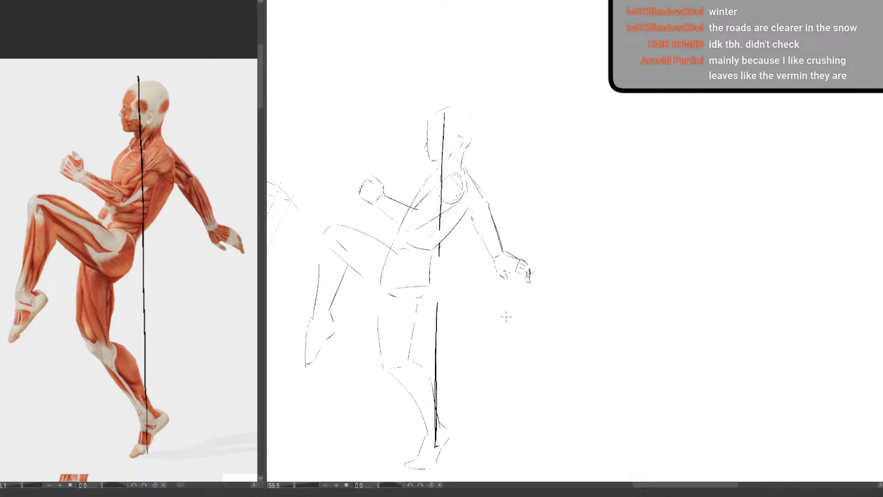
mouse_move(528, 274)
mouse_down()
mouse_move(526, 287)
mouse_move(507, 267)
mouse_up()
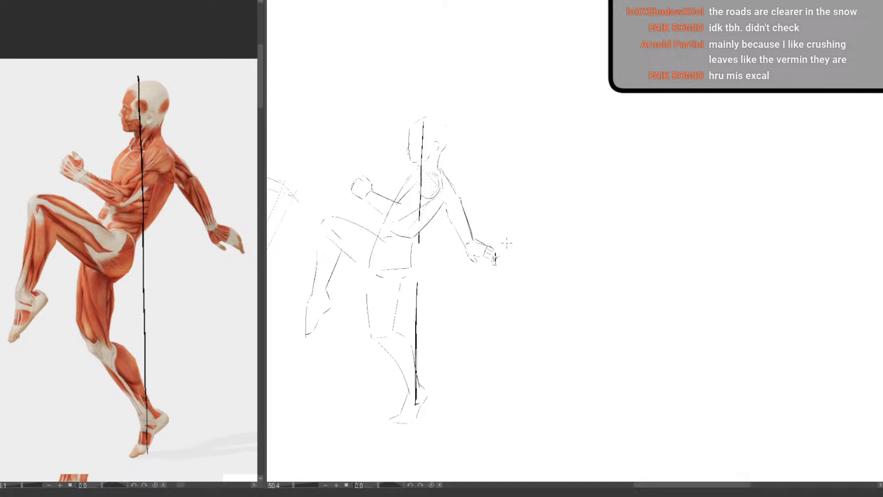
drag(464, 288, 440, 298)
scroll(366, 201, up, 3)
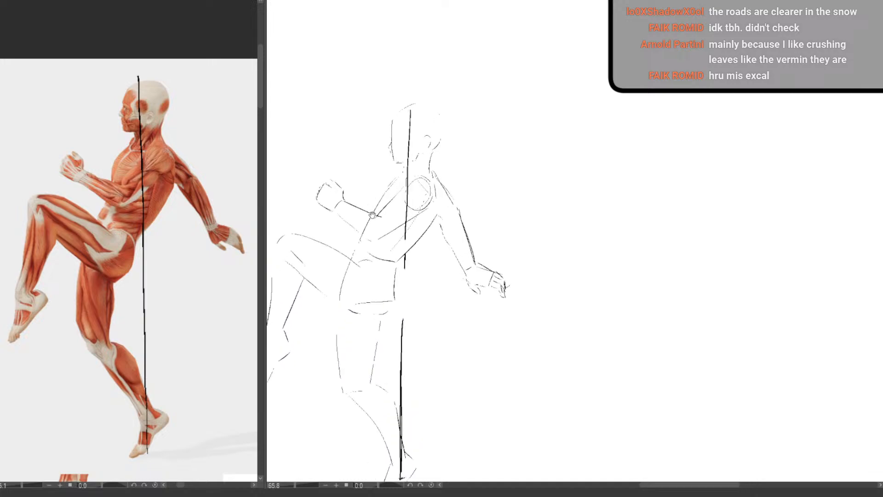
drag(372, 215, 395, 198)
scroll(408, 264, down, 2)
drag(406, 292, 412, 265)
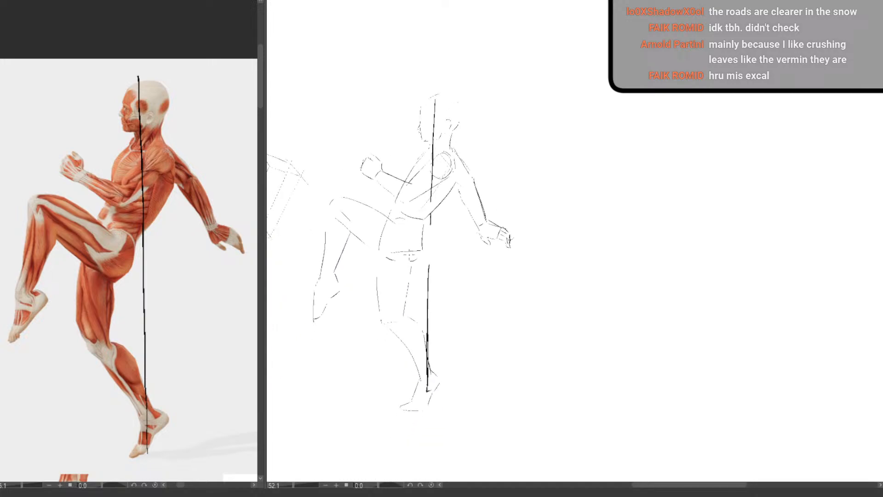
drag(420, 354, 431, 346)
scroll(509, 277, down, 3)
drag(474, 325, 466, 292)
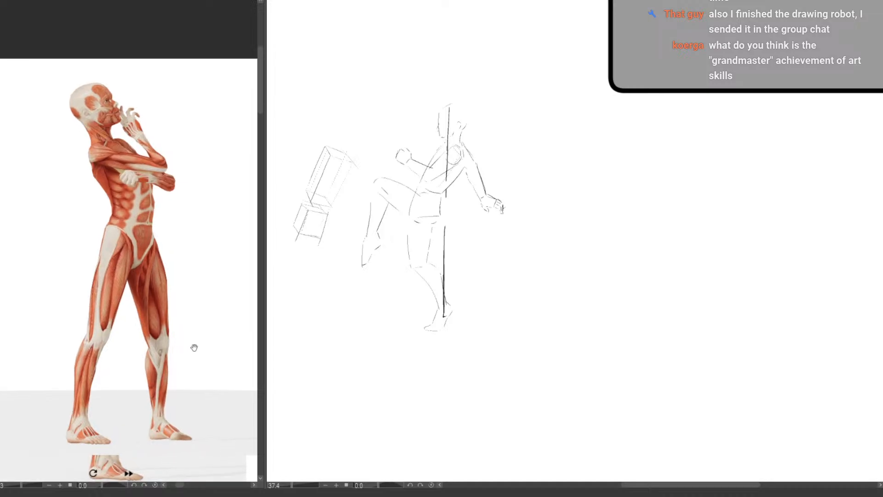
Draw horizontal head-height and ground lines joined by a broken vertical line on the blank canvas for the standing crossed-arm pose
drag(194, 348, 191, 352)
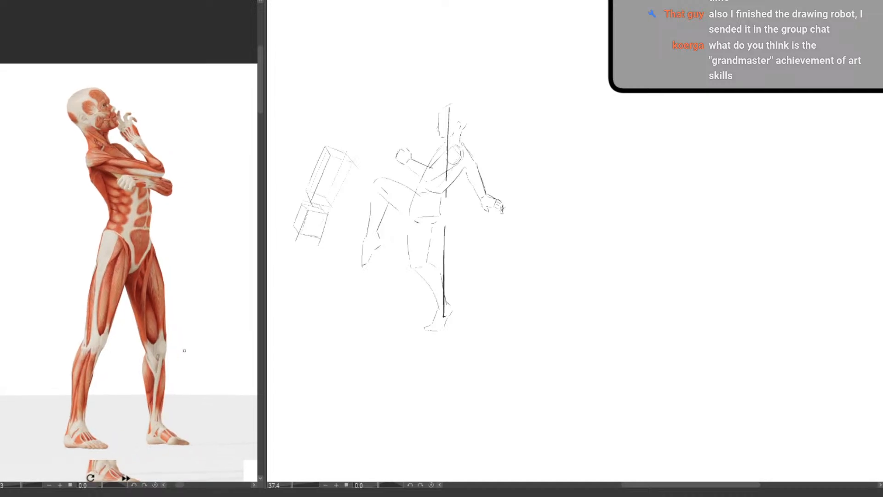
drag(485, 291, 412, 287)
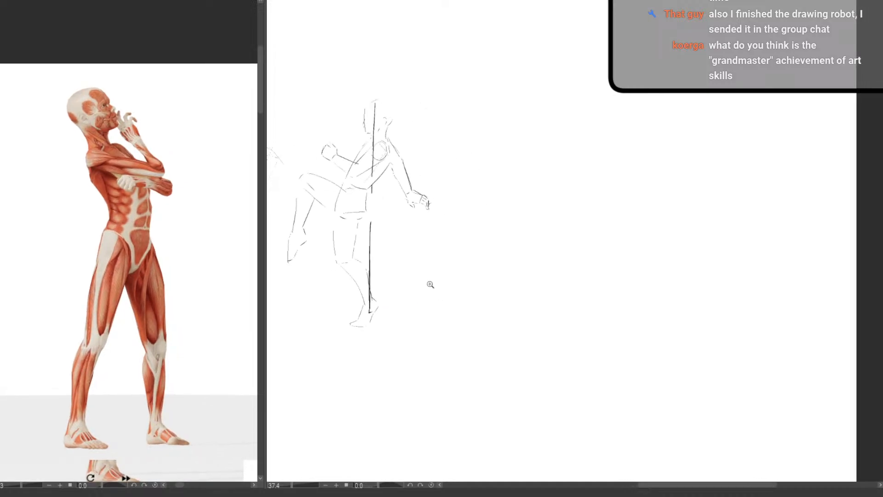
mouse_move(471, 273)
mouse_down()
mouse_move(478, 277)
mouse_move(461, 260)
mouse_up()
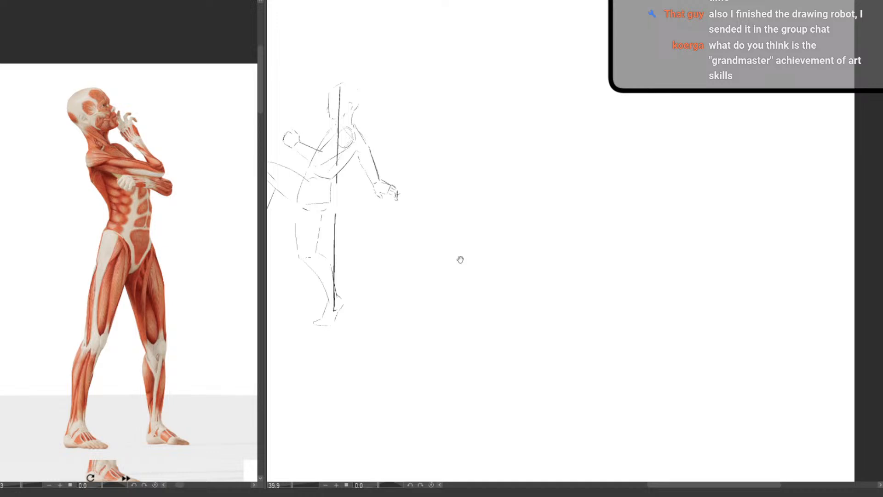
mouse_move(512, 250)
mouse_down()
mouse_move(458, 206)
mouse_move(454, 187)
mouse_move(488, 215)
mouse_move(751, 234)
mouse_move(481, 157)
mouse_move(499, 163)
mouse_move(483, 134)
mouse_up()
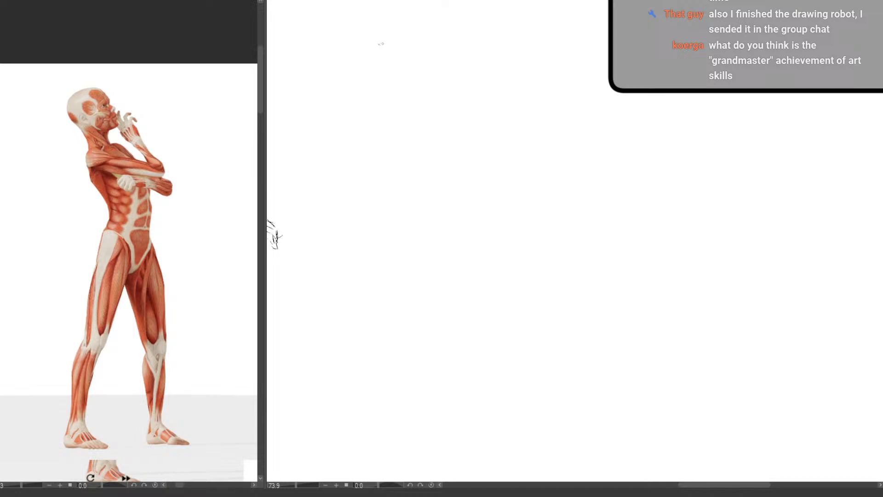
drag(380, 43, 532, 41)
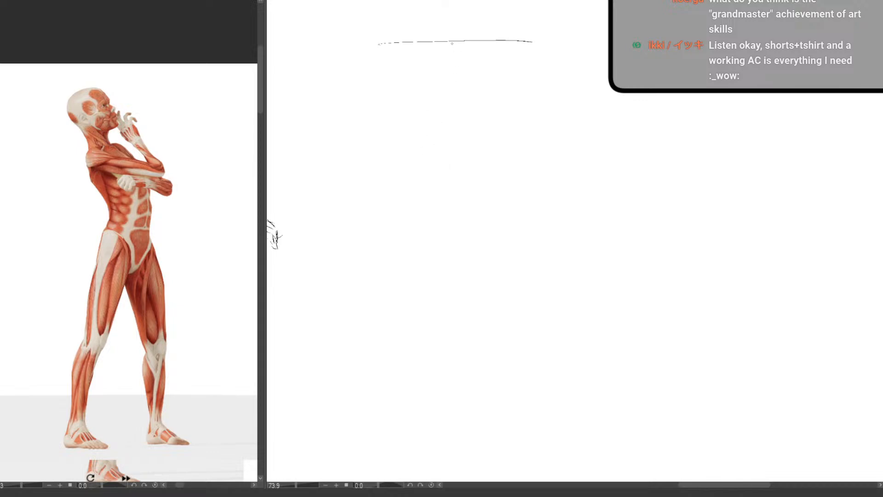
drag(346, 431, 552, 432)
key(ctrl+z)
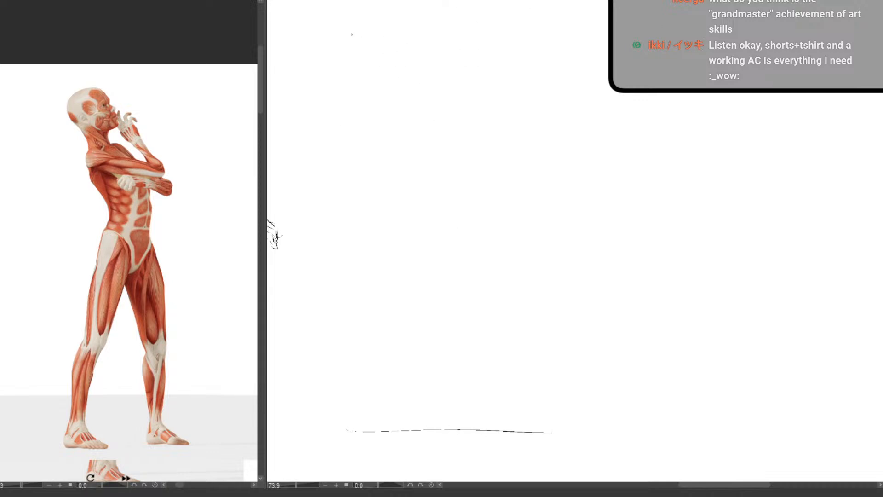
drag(354, 34, 578, 34)
drag(459, 40, 459, 259)
drag(458, 304, 460, 422)
Sketch the side plane of the ribcage as a backward-tilted rectangle in the empty space beside the guide lines
mouse_move(518, 267)
mouse_down()
mouse_move(329, 274)
mouse_move(452, 254)
mouse_move(546, 258)
mouse_up()
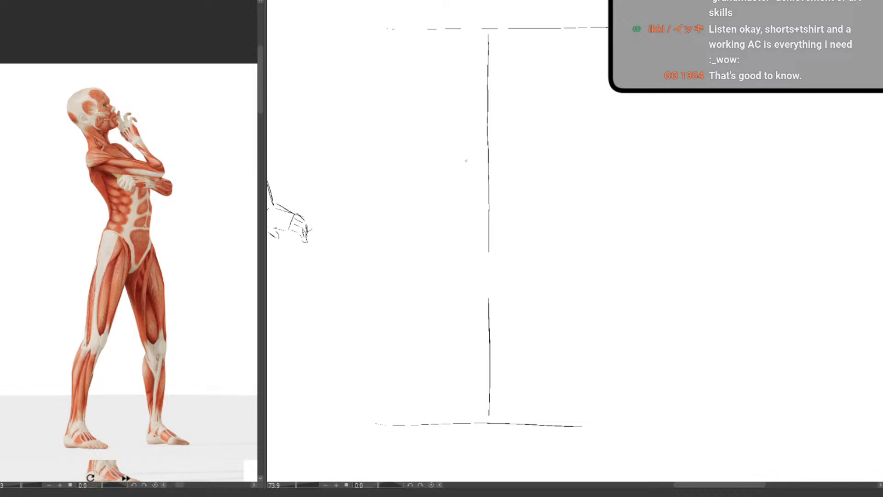
drag(474, 256, 443, 259)
drag(454, 152, 434, 157)
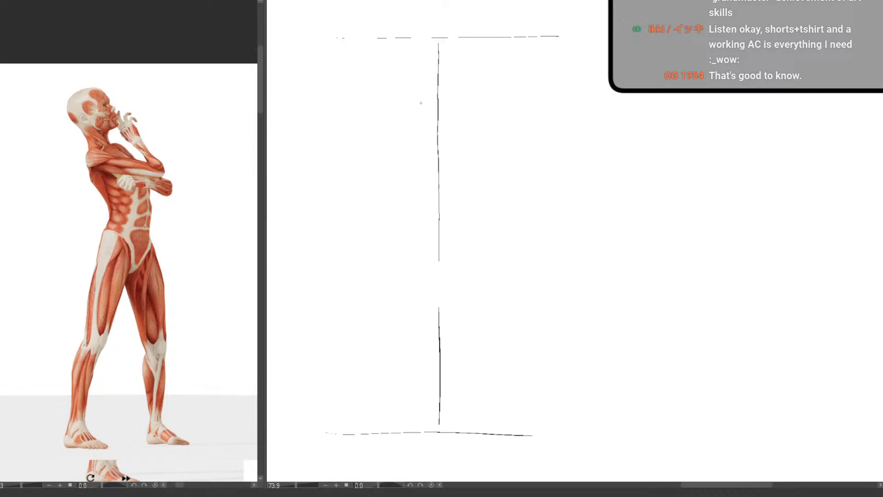
drag(587, 205, 375, 224)
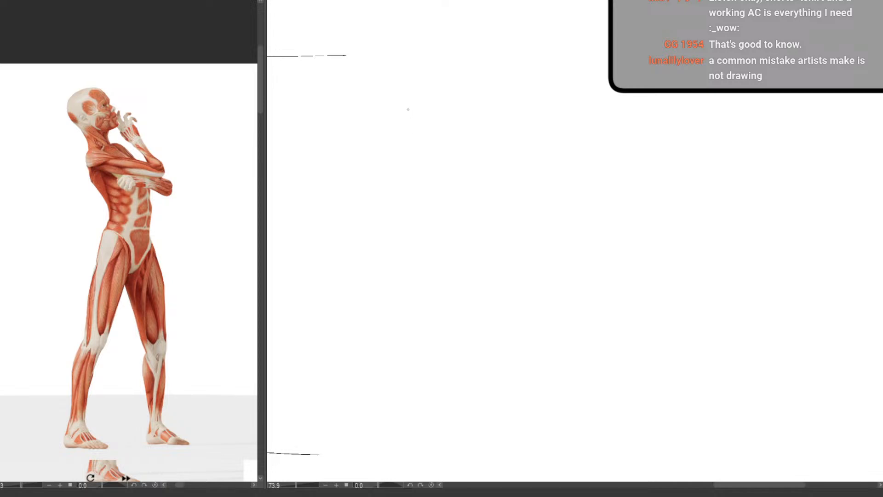
drag(409, 112, 433, 195)
drag(404, 107, 371, 123)
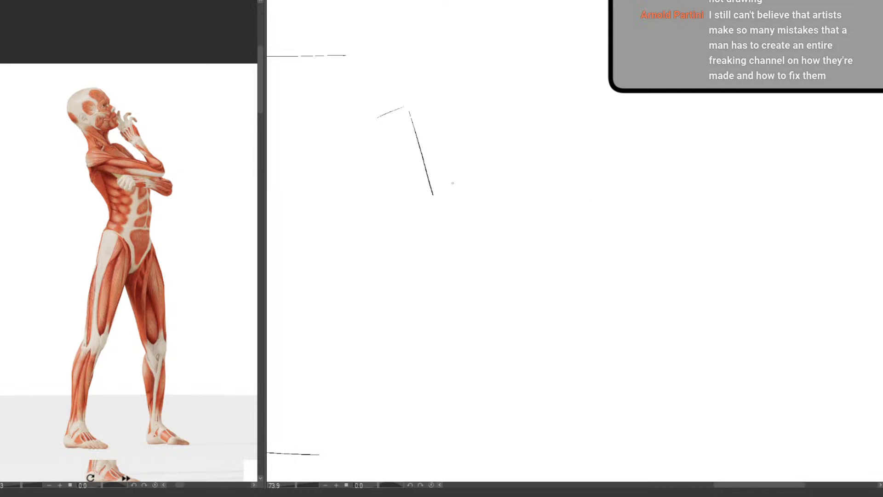
mouse_move(379, 149)
mouse_down()
mouse_move(399, 206)
mouse_move(425, 202)
mouse_up()
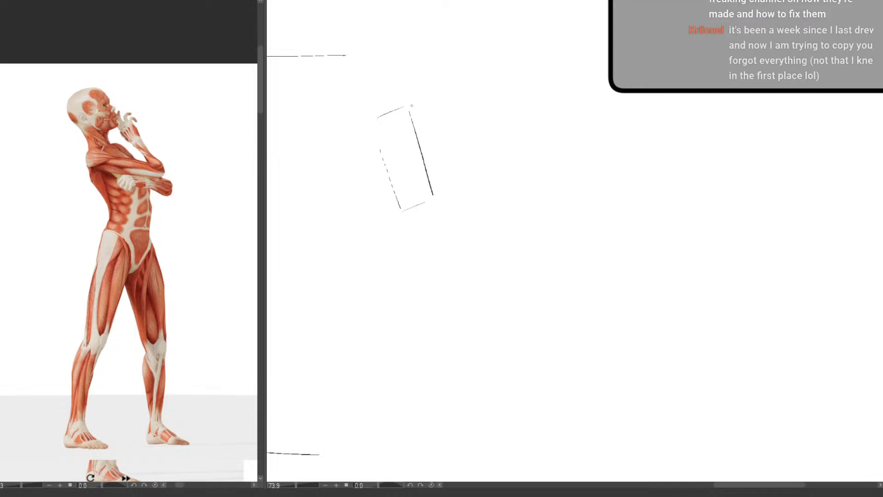
Trace a tilted ribcage box over the torso of the standing reference figure, including its narrow front plane
mouse_move(89, 163)
mouse_down()
mouse_move(113, 145)
mouse_move(94, 153)
mouse_move(111, 146)
mouse_move(138, 195)
mouse_move(115, 216)
mouse_move(133, 204)
mouse_up()
key(ctrl+z)
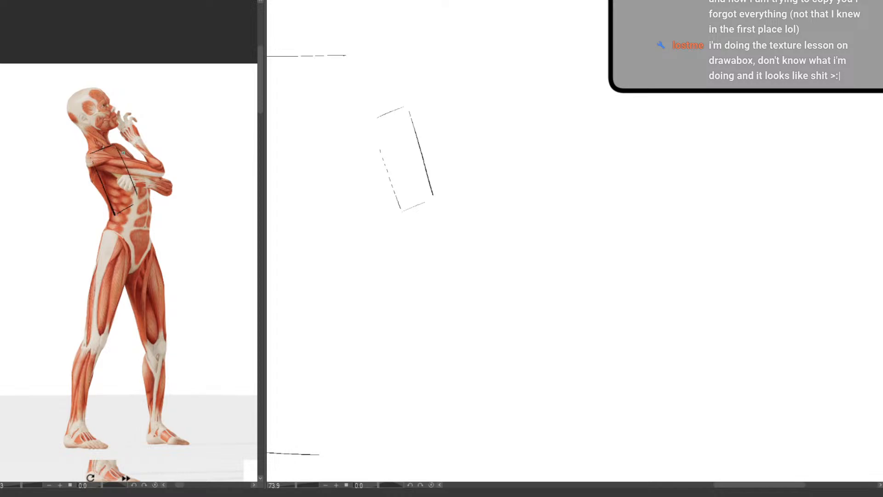
drag(122, 148, 146, 199)
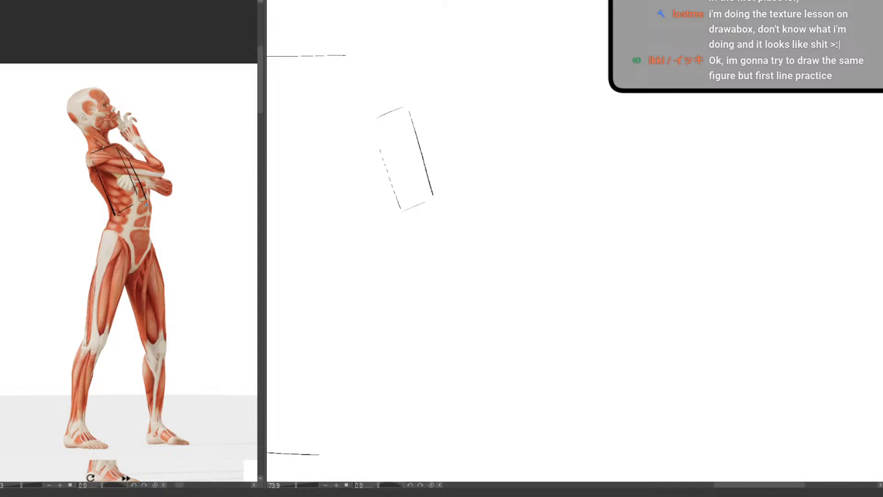
drag(146, 207, 131, 213)
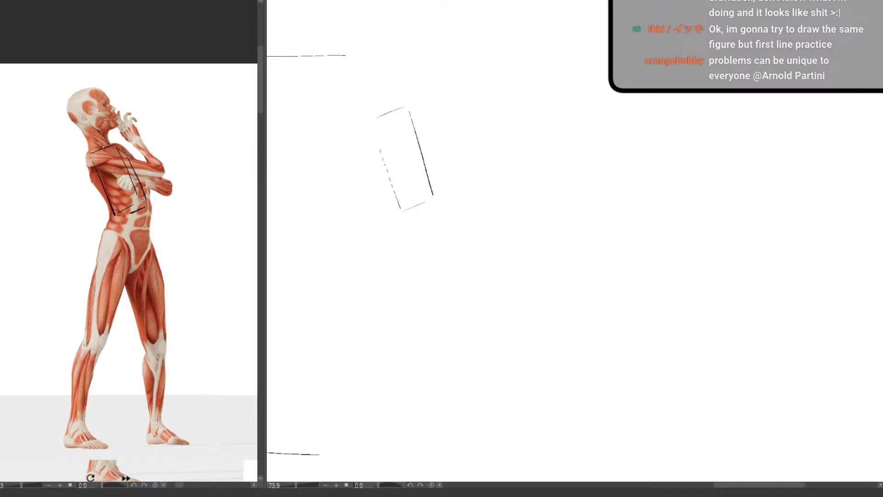
mouse_move(91, 136)
mouse_down()
mouse_move(78, 154)
mouse_move(99, 128)
mouse_move(80, 152)
mouse_up()
key(ctrl+z)
Add the narrow front plane to the sketched ribcage box, cleaning up and redrawing its outer and bottom edges
drag(422, 128, 439, 189)
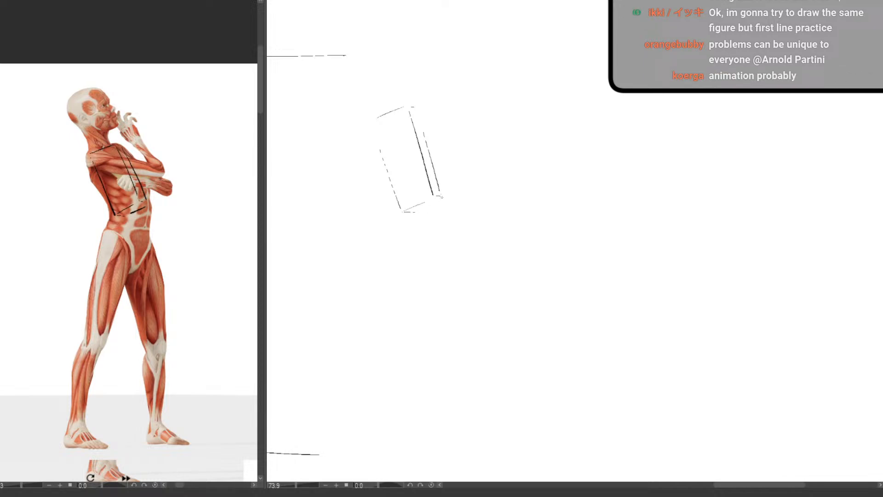
drag(430, 205, 416, 213)
mouse_move(429, 198)
mouse_down()
mouse_move(403, 212)
mouse_move(433, 195)
mouse_up()
key(ctrl+z)
drag(417, 110, 438, 189)
key(e)
mouse_move(431, 167)
mouse_down()
mouse_move(439, 184)
mouse_move(421, 119)
mouse_move(443, 197)
mouse_up()
key(p)
Sketch the top face of the pelvis box just below the ribcage, erasing and redrawing edges as needed
mouse_move(401, 230)
mouse_down()
mouse_move(428, 247)
mouse_move(415, 238)
mouse_move(461, 236)
mouse_move(401, 226)
mouse_move(495, 225)
mouse_move(401, 233)
mouse_move(421, 246)
mouse_move(463, 236)
mouse_move(412, 244)
mouse_move(401, 232)
mouse_move(423, 236)
mouse_move(398, 228)
mouse_move(450, 240)
mouse_move(419, 239)
mouse_move(415, 262)
mouse_up()
key(e)
key(p)
key(e)
key(p)
key(e)
key(p)
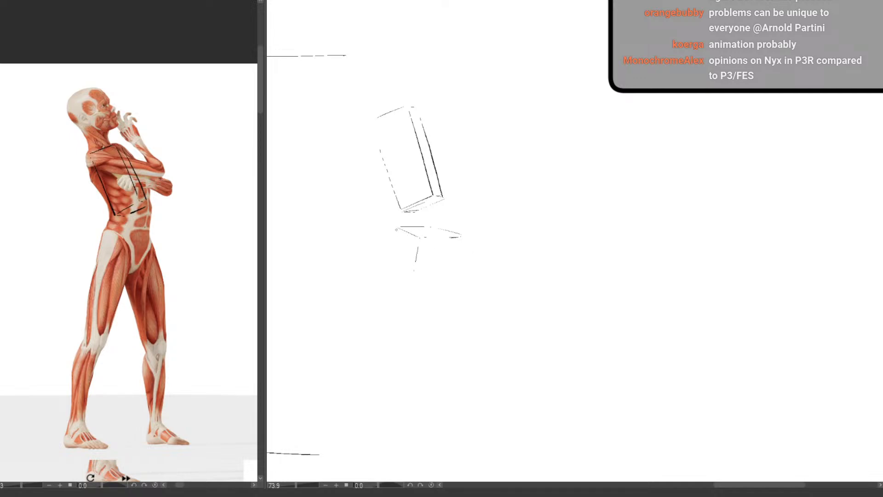
Complete the pelvis box with its vertical edges and bottom edges
mouse_move(396, 230)
mouse_down()
mouse_move(392, 272)
mouse_move(411, 280)
mouse_move(414, 270)
mouse_move(414, 282)
mouse_move(459, 268)
mouse_move(459, 240)
mouse_move(454, 273)
mouse_up()
key(e)
drag(393, 271, 408, 279)
key(p)
key(e)
key(p)
drag(417, 248, 414, 282)
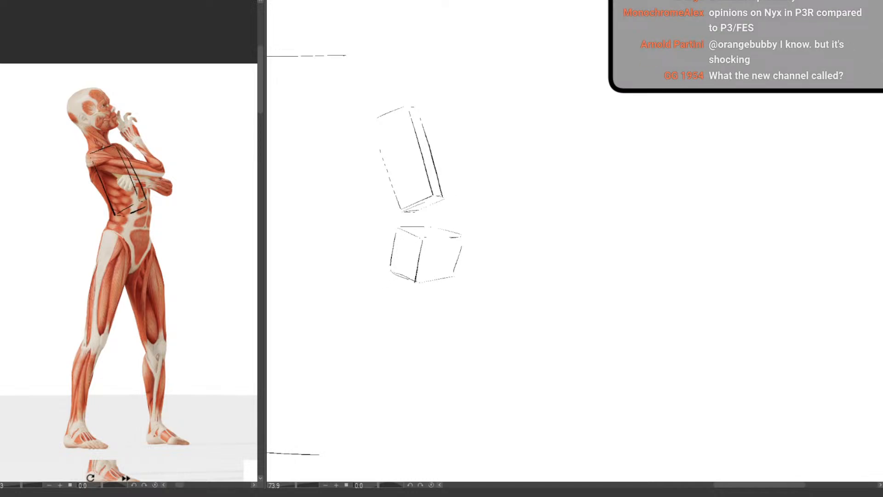
drag(461, 241, 455, 272)
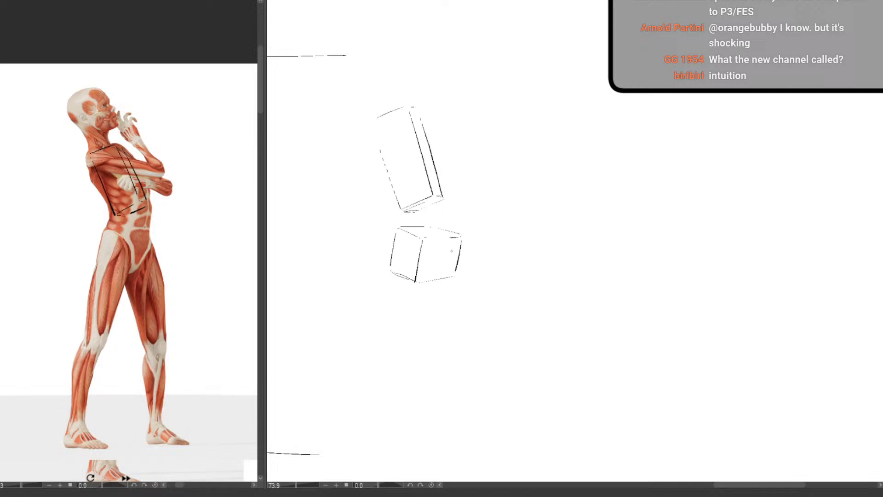
Draw centre lines down the front planes of the pelvis and ribcage boxes, joined by a short curve at the waist
drag(442, 242, 437, 279)
drag(441, 209, 444, 229)
drag(424, 146, 436, 188)
Select the ribcage and pelvis boxes together, move them horizontally away from the guide lines, and deselect
scroll(448, 319, down, 4)
drag(416, 381, 383, 341)
scroll(403, 210, up, 4)
drag(424, 292, 428, 267)
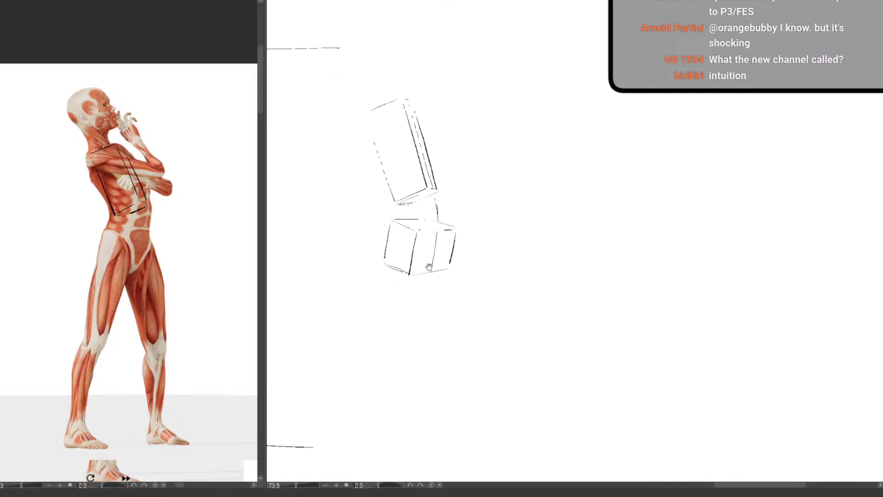
scroll(429, 267, down, 2)
drag(453, 358, 506, 339)
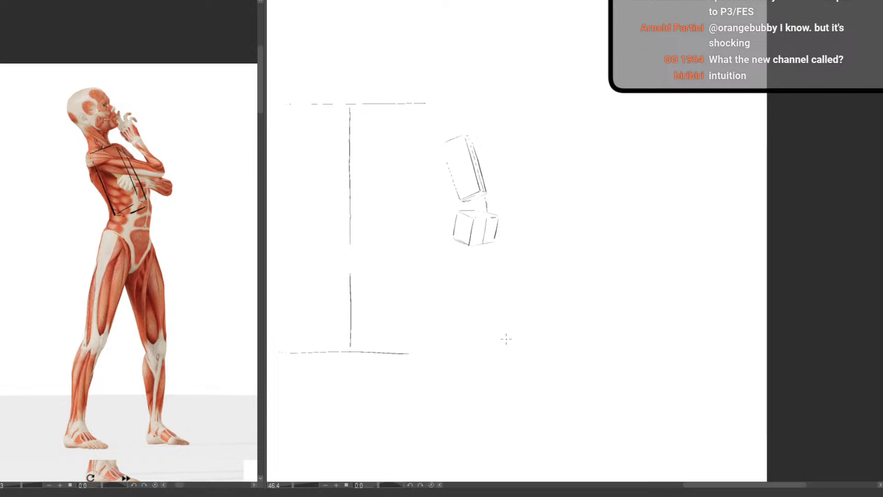
scroll(410, 288, up, 3)
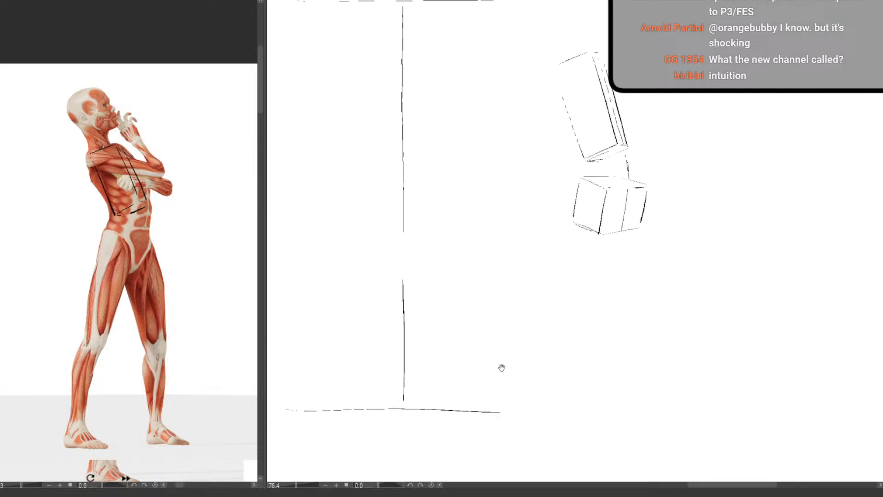
drag(496, 365, 436, 365)
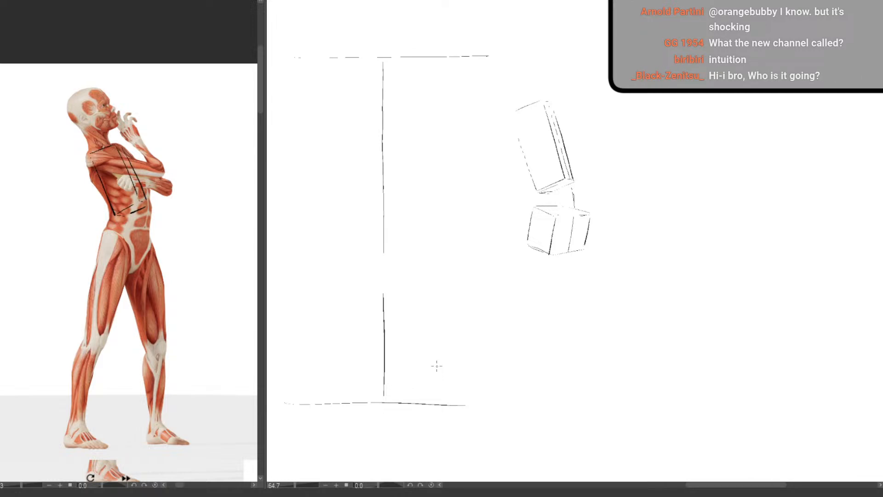
mouse_move(624, 70)
mouse_down()
mouse_move(487, 228)
mouse_move(722, 138)
mouse_up()
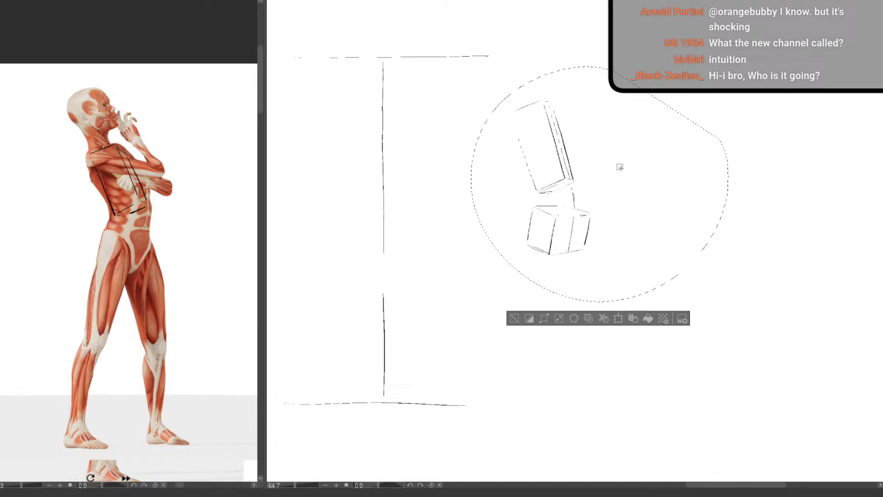
click(621, 319)
drag(614, 272, 719, 272)
click(680, 319)
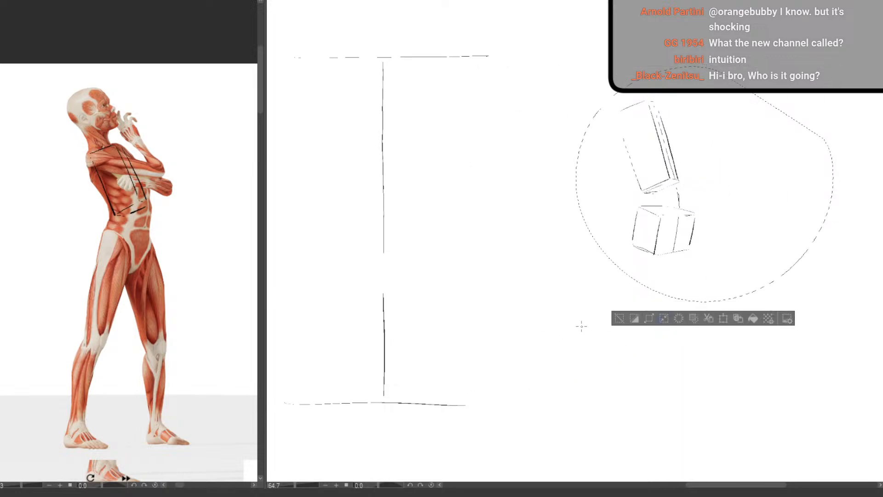
drag(475, 380, 491, 394)
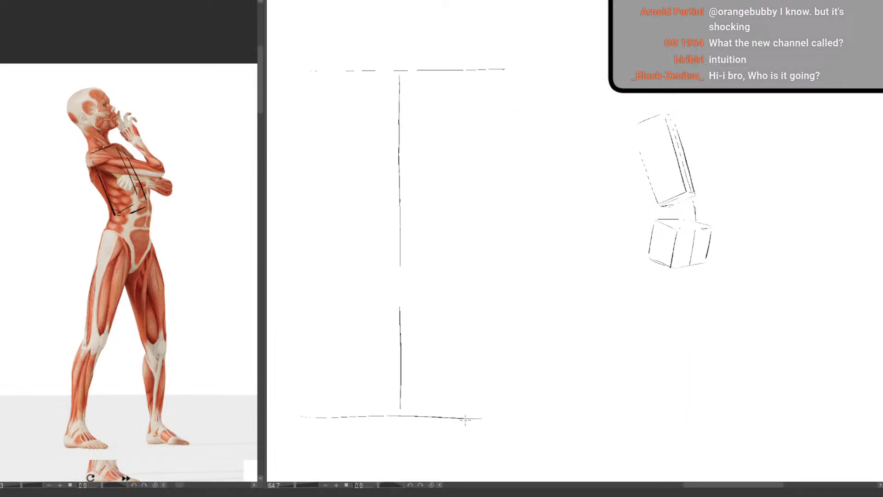
Sketch the tilted head box above the ribcage box
drag(635, 144, 546, 158)
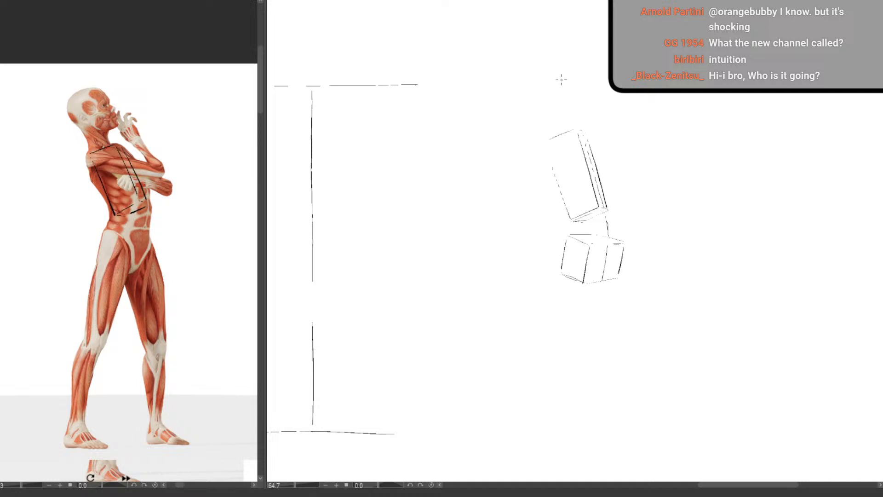
drag(561, 79, 571, 115)
mouse_move(559, 78)
mouse_down()
mouse_move(538, 89)
mouse_move(546, 96)
mouse_move(528, 96)
mouse_move(543, 129)
mouse_move(564, 123)
mouse_up()
Select the head box, shift it slightly away from the ribcage box, and deselect
mouse_move(556, 54)
mouse_down()
mouse_move(514, 88)
mouse_move(578, 121)
mouse_move(524, 71)
mouse_up()
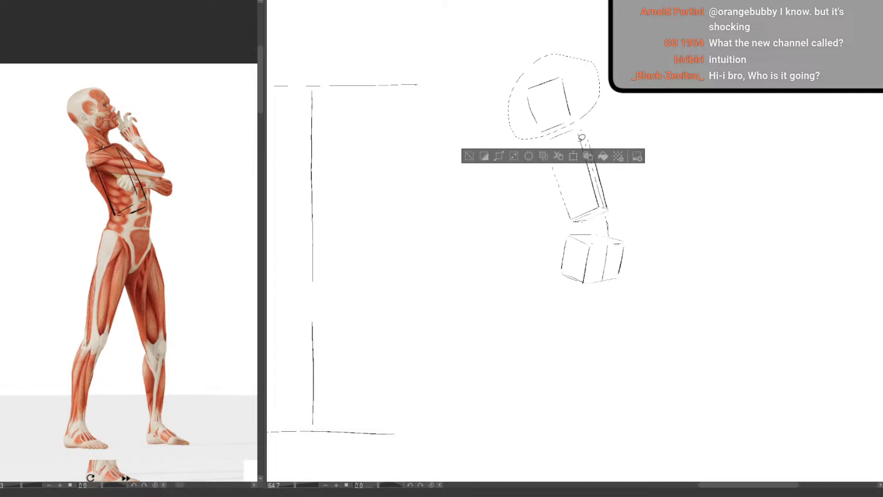
key(ctrl+t)
key(Return)
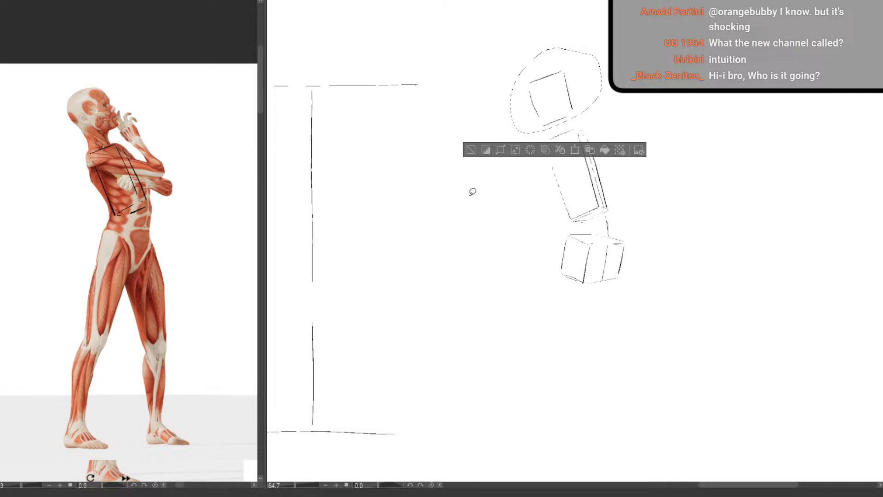
key(ctrl+d)
Redraw the ground guide line and mark a short horizontal crotch-level line across the vertical height guide
drag(477, 328, 581, 315)
drag(459, 341, 488, 348)
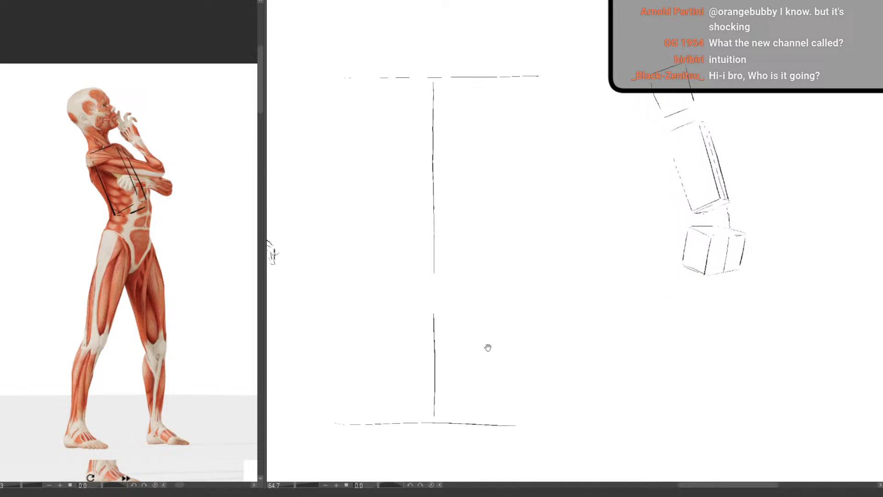
key(e)
mouse_move(542, 426)
mouse_down()
mouse_move(331, 428)
mouse_move(555, 435)
mouse_up()
key(p)
scroll(516, 291, right, 2)
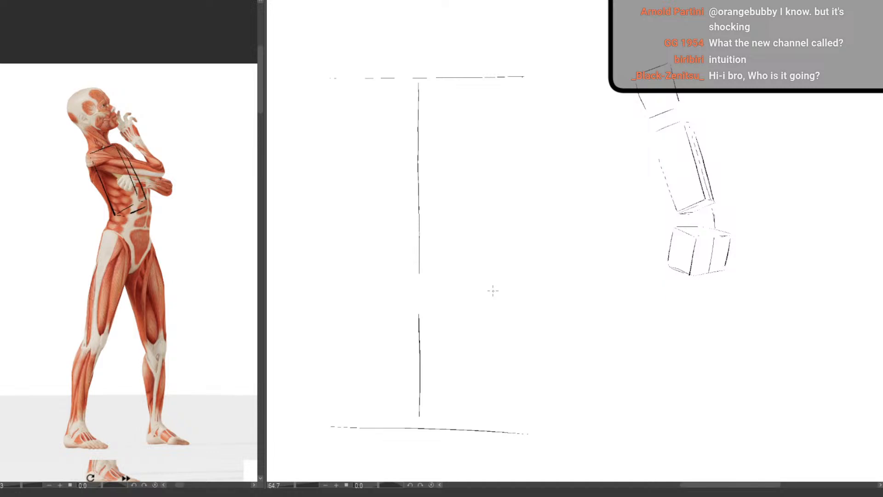
drag(492, 291, 475, 305)
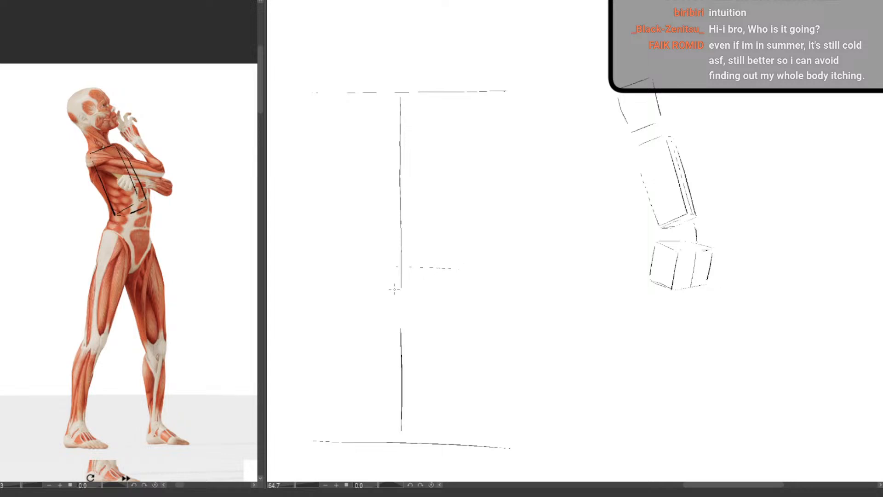
drag(371, 284, 437, 282)
Sketch the tilted head block just under the top height guide, with short jaw and neck lines beneath it
drag(369, 102, 377, 132)
mouse_move(370, 99)
mouse_down()
mouse_move(408, 96)
mouse_move(410, 127)
mouse_move(378, 137)
mouse_move(412, 137)
mouse_up()
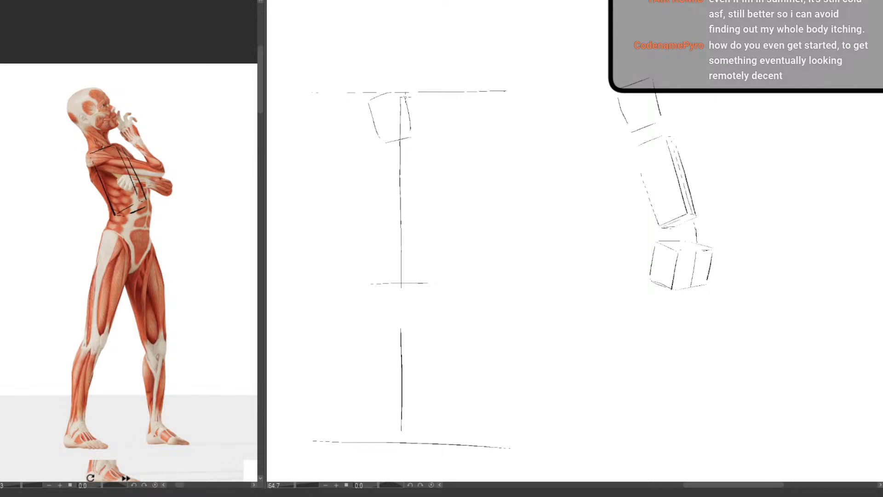
drag(413, 131, 396, 93)
mouse_move(383, 135)
mouse_down()
mouse_move(404, 136)
mouse_move(377, 129)
mouse_up()
drag(380, 137, 386, 149)
Rough in the upper torso below the neck with back, shoulder and chest lines, redrawing the chest contour
mouse_move(389, 164)
mouse_down()
mouse_move(413, 201)
mouse_move(409, 262)
mouse_up()
mouse_move(386, 146)
mouse_down()
mouse_move(381, 177)
mouse_move(416, 227)
mouse_up()
mouse_move(385, 149)
mouse_down()
mouse_move(426, 168)
mouse_move(433, 185)
mouse_up()
key(ctrl+z)
mouse_move(411, 150)
mouse_down()
mouse_move(440, 193)
mouse_move(412, 252)
mouse_move(434, 188)
mouse_up()
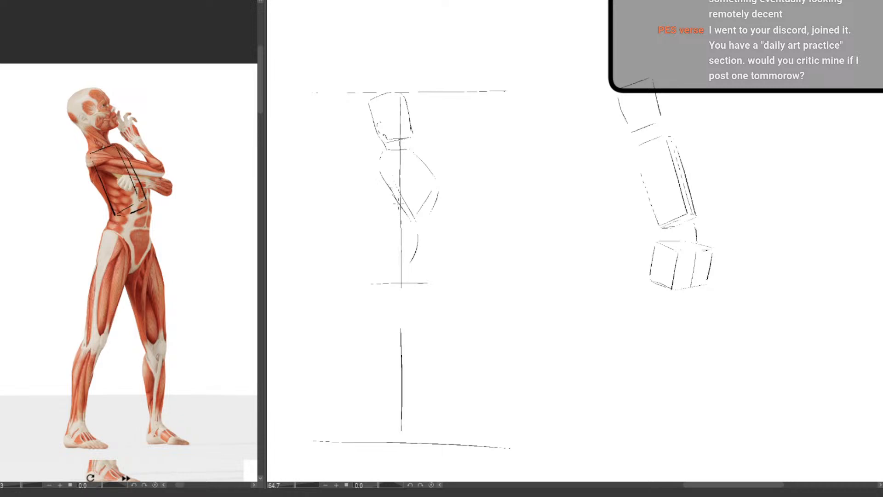
Sketch the waist, lower ribcage edge, belly and buttock contours down to the crotch-level mark
drag(399, 204, 403, 224)
mouse_move(401, 225)
mouse_down()
mouse_move(385, 253)
mouse_move(432, 240)
mouse_up()
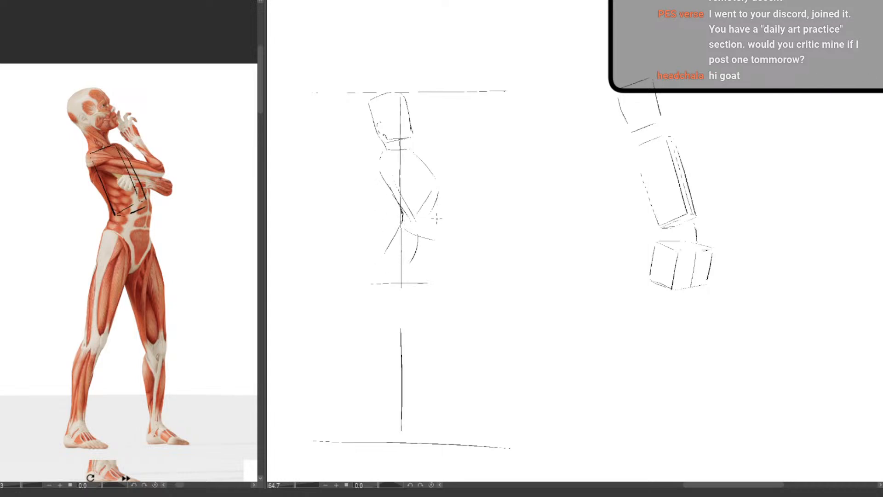
mouse_move(440, 198)
mouse_down()
mouse_move(433, 261)
mouse_move(440, 249)
mouse_move(433, 275)
mouse_up()
drag(386, 251, 409, 282)
Draw the back leg from hip to ground with thigh, knee, calf and a flat foot
drag(412, 249, 374, 352)
mouse_move(374, 283)
mouse_down()
mouse_move(362, 378)
mouse_move(343, 434)
mouse_up()
mouse_move(367, 328)
mouse_down()
mouse_move(341, 366)
mouse_move(330, 432)
mouse_move(336, 378)
mouse_move(330, 433)
mouse_up()
key(e)
key(p)
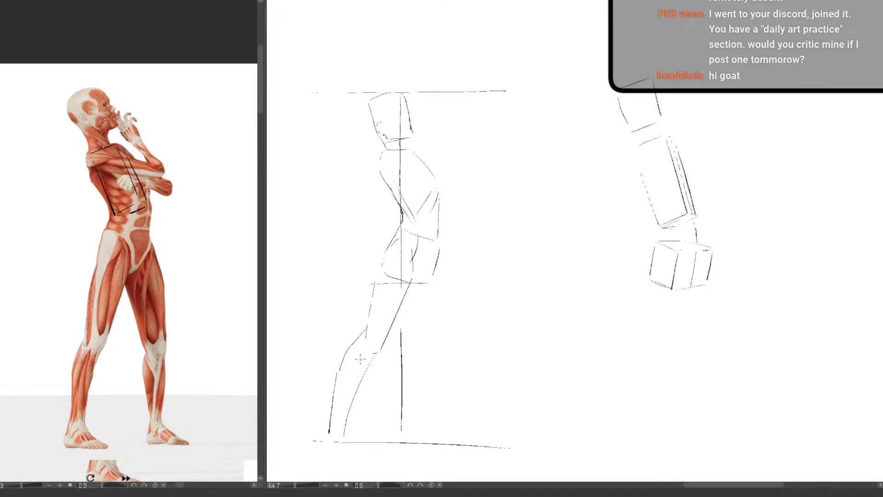
drag(376, 400, 384, 404)
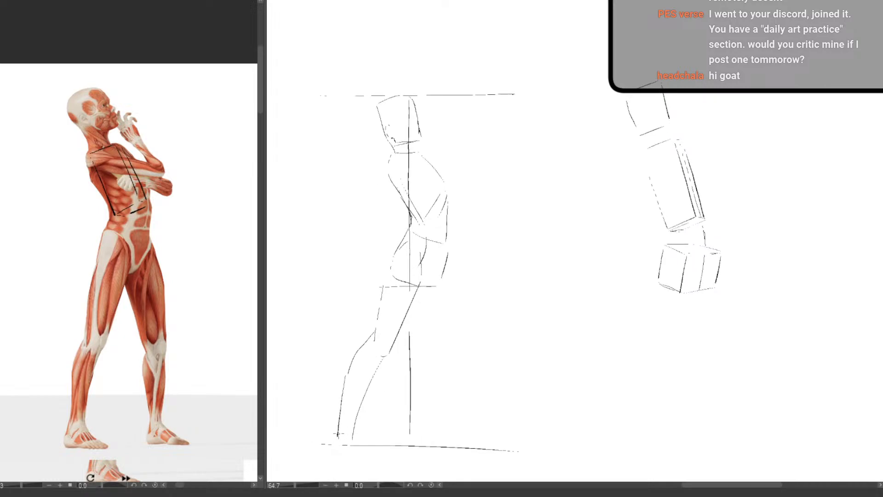
mouse_move(338, 433)
mouse_down()
mouse_move(335, 447)
mouse_move(348, 456)
mouse_move(352, 432)
mouse_move(375, 450)
mouse_move(359, 454)
mouse_up()
drag(385, 414, 395, 101)
key(ctrl+z)
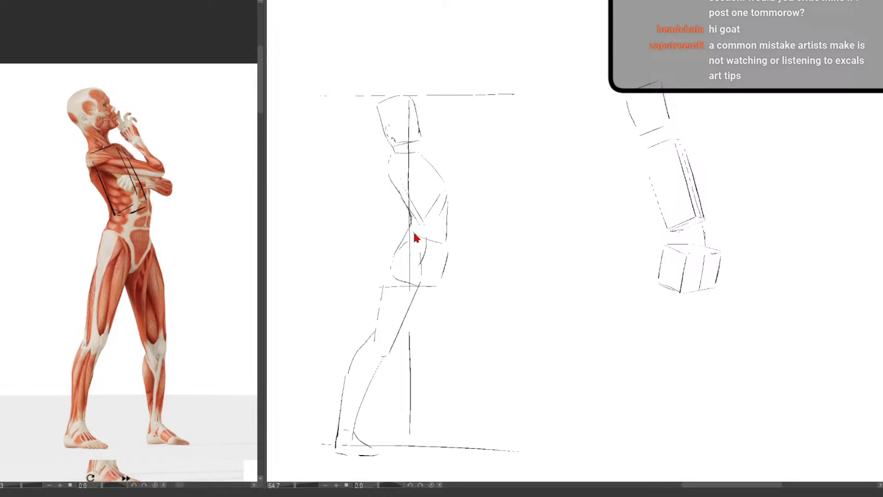
Draw the front leg with straight thigh edges, knee line, shin and foot, redrawing the shin's front edge
drag(442, 277, 448, 254)
drag(448, 259, 450, 345)
mouse_move(419, 304)
mouse_down()
mouse_move(430, 351)
mouse_move(449, 354)
mouse_up()
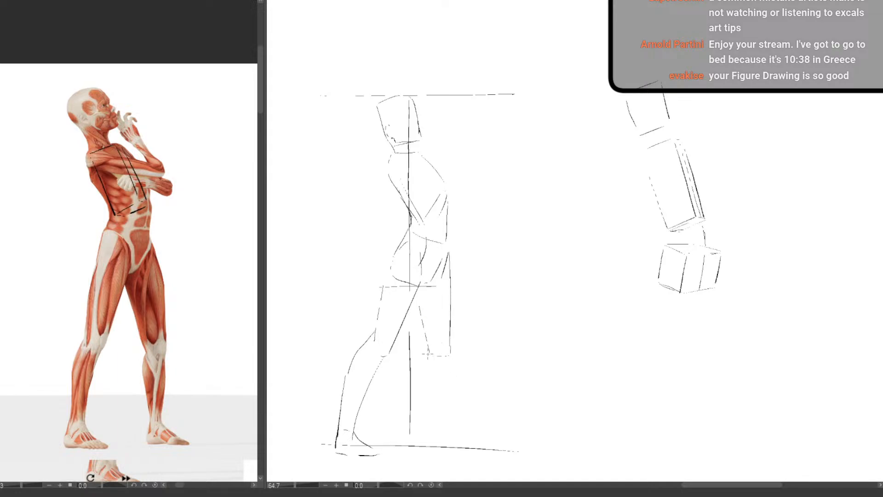
drag(425, 351, 434, 430)
drag(450, 361, 448, 438)
key(ctrl+z)
drag(452, 377, 447, 439)
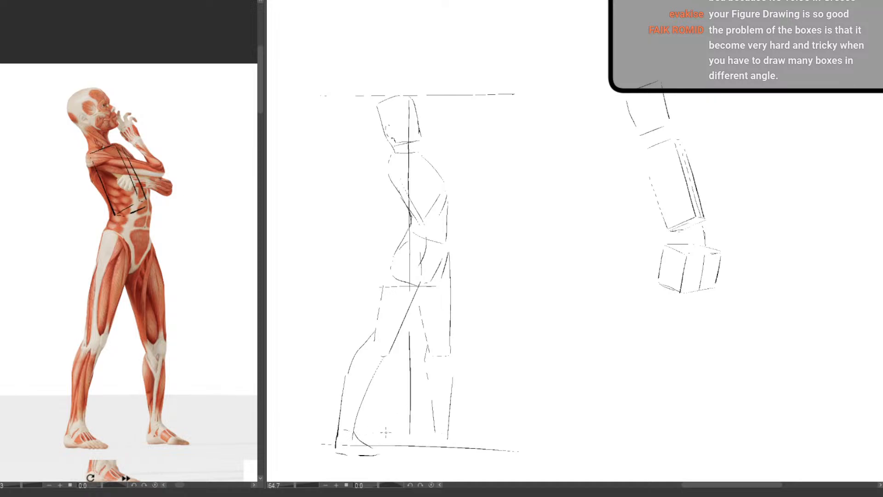
mouse_move(375, 433)
mouse_down()
mouse_move(444, 432)
mouse_move(434, 449)
mouse_move(481, 455)
mouse_up()
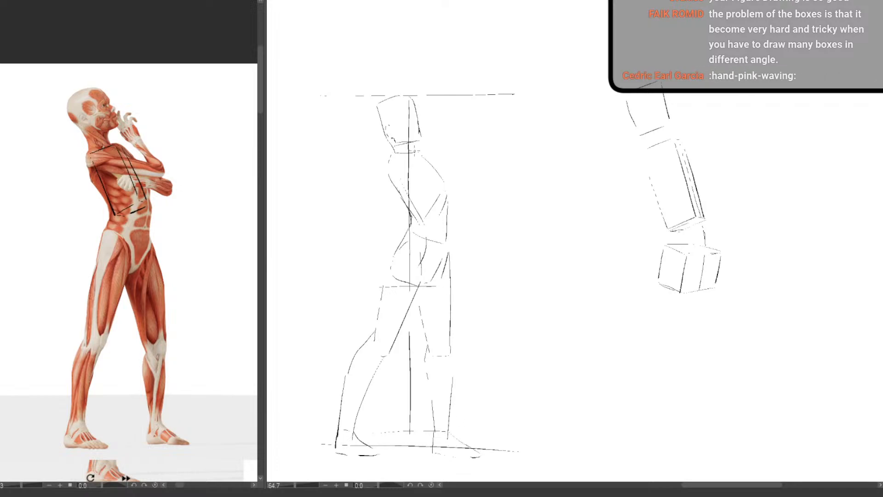
Sketch the arm lying across the chest and the two edges of the raised forearm
drag(398, 155, 458, 173)
drag(401, 179, 455, 180)
drag(435, 138, 458, 171)
drag(440, 139, 468, 174)
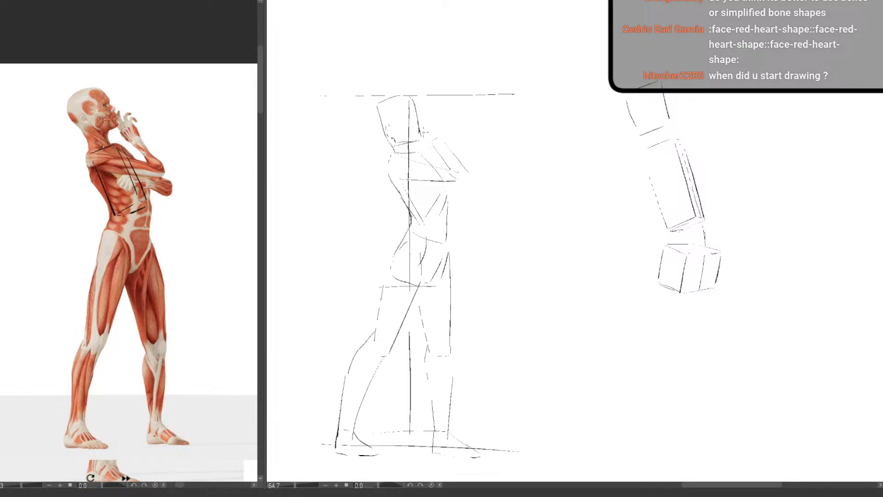
Add the raised hand with its fingers near the chin and close off the elbow of the crossed arm
mouse_move(418, 133)
mouse_down()
mouse_move(430, 133)
mouse_move(422, 129)
mouse_up()
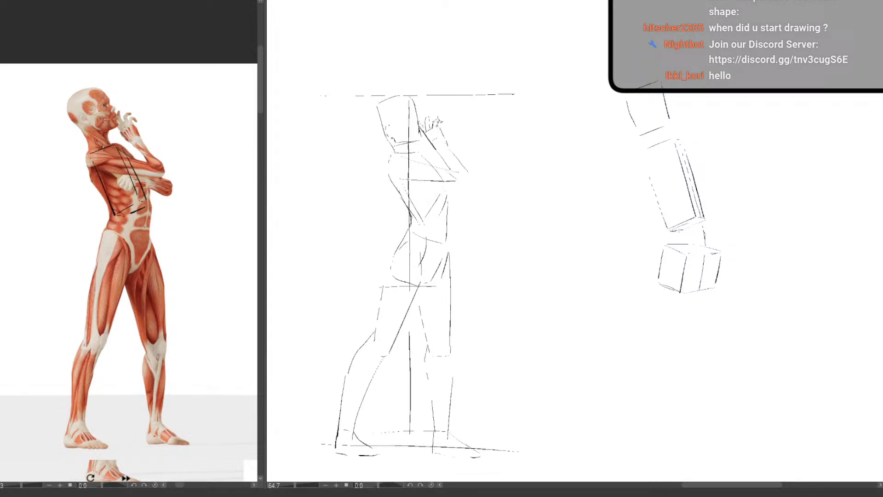
drag(441, 121, 445, 127)
mouse_move(440, 127)
mouse_down()
mouse_move(446, 144)
mouse_move(426, 139)
mouse_up()
key(ctrl+z)
key(ctrl+z)
mouse_move(477, 181)
mouse_down()
mouse_move(444, 184)
mouse_move(473, 200)
mouse_move(476, 181)
mouse_up()
Review the complete crossed-arm figure and its box construction against the reference pose
drag(456, 316, 430, 298)
scroll(454, 283, down, 1)
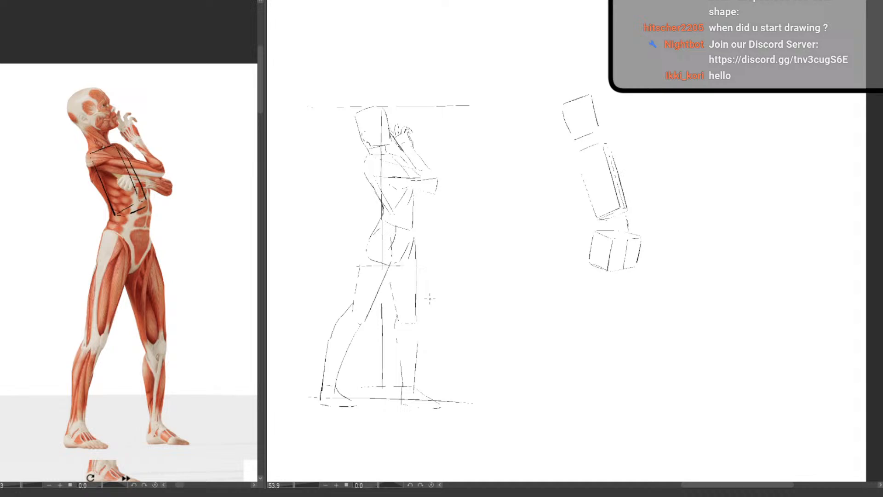
mouse_move(462, 340)
mouse_down()
mouse_move(473, 319)
mouse_move(473, 350)
mouse_move(454, 342)
mouse_up()
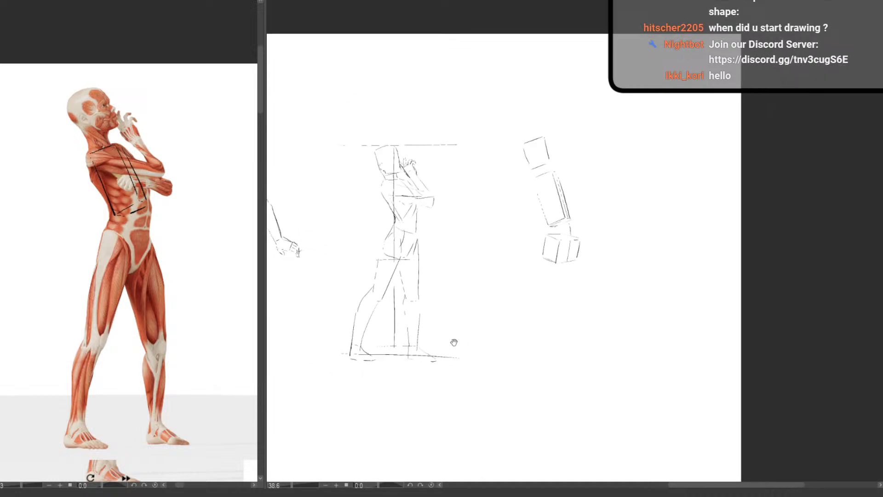
drag(421, 283, 446, 312)
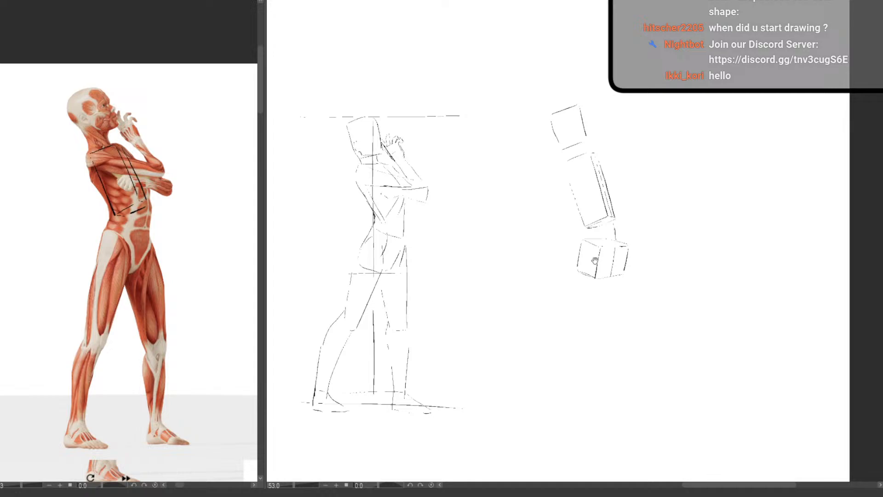
drag(451, 351, 472, 322)
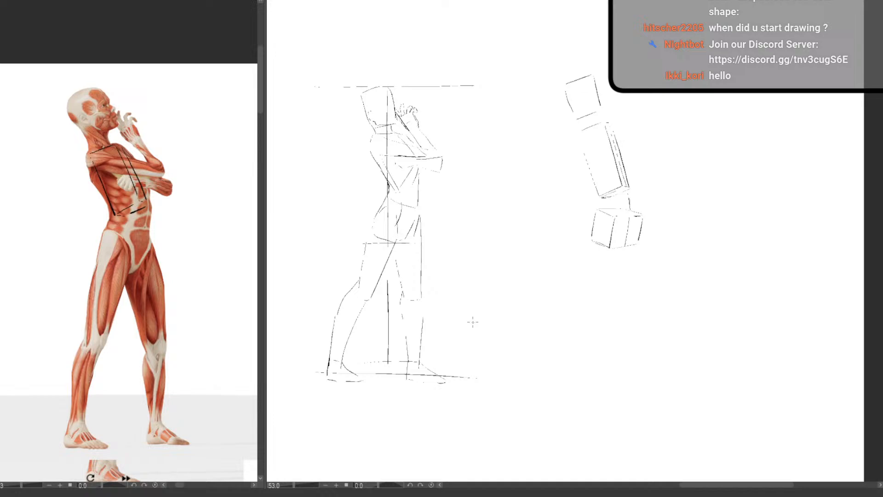
drag(481, 335, 489, 318)
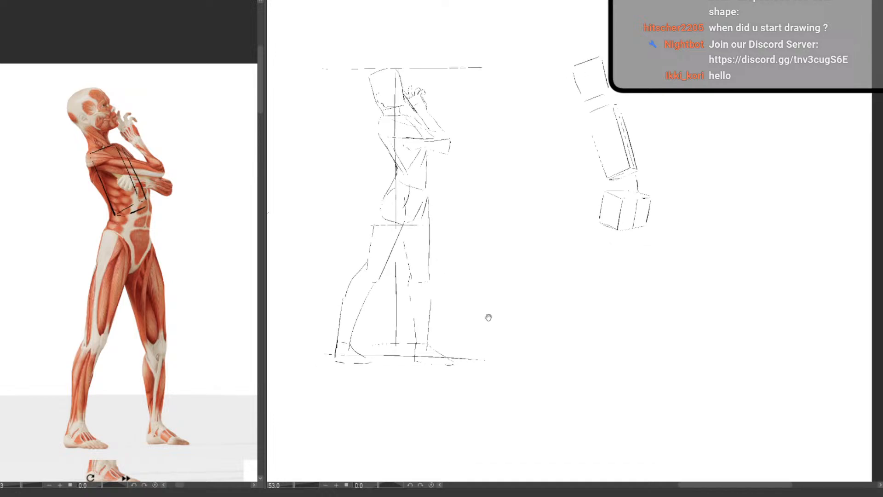
drag(562, 306, 531, 306)
drag(531, 306, 477, 254)
drag(514, 221, 529, 225)
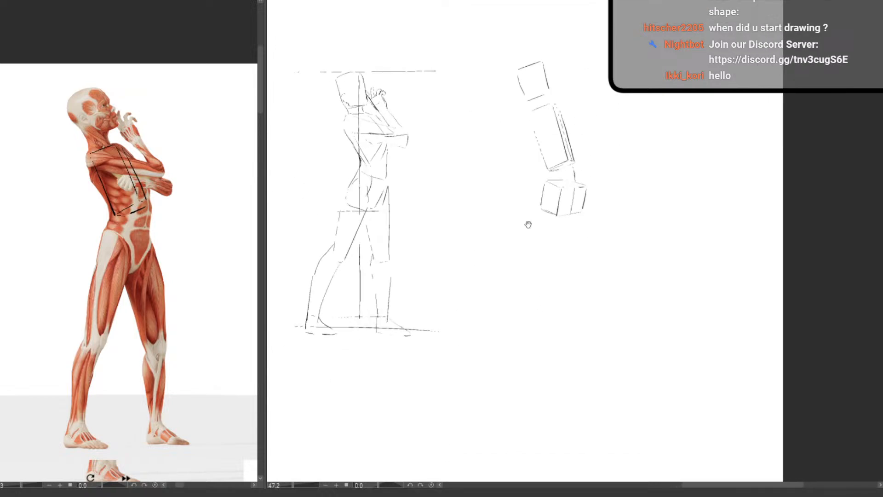
drag(537, 281, 612, 308)
key(h)
key(h)
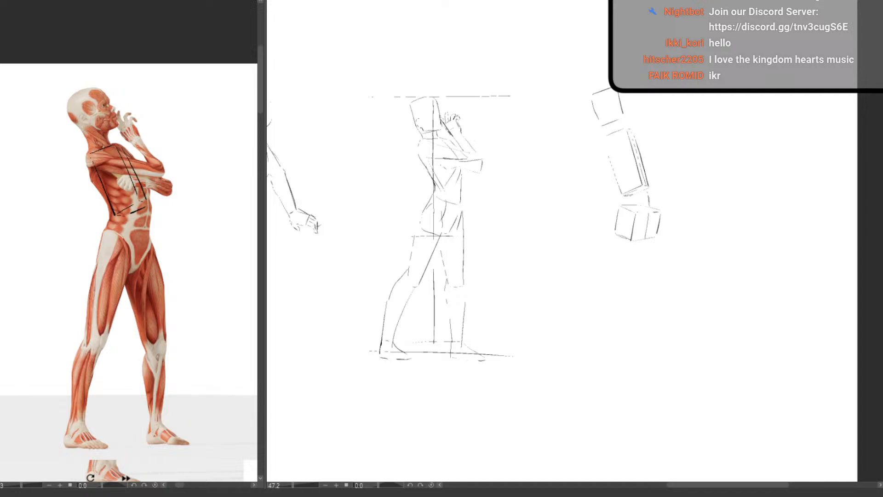
Paste the one-legged kicking pose over the previous reference and frame its whole figure beside an empty canvas area
key(ctrl+v)
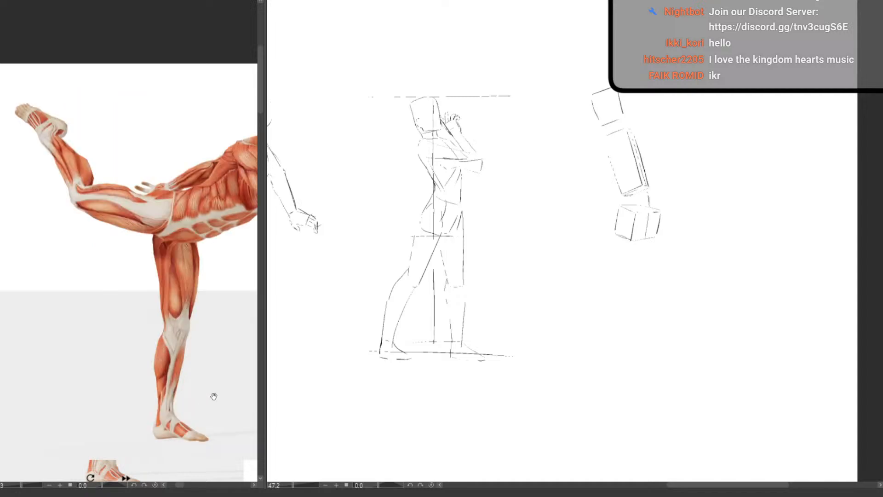
drag(214, 396, 188, 417)
drag(188, 417, 188, 377)
click(187, 376)
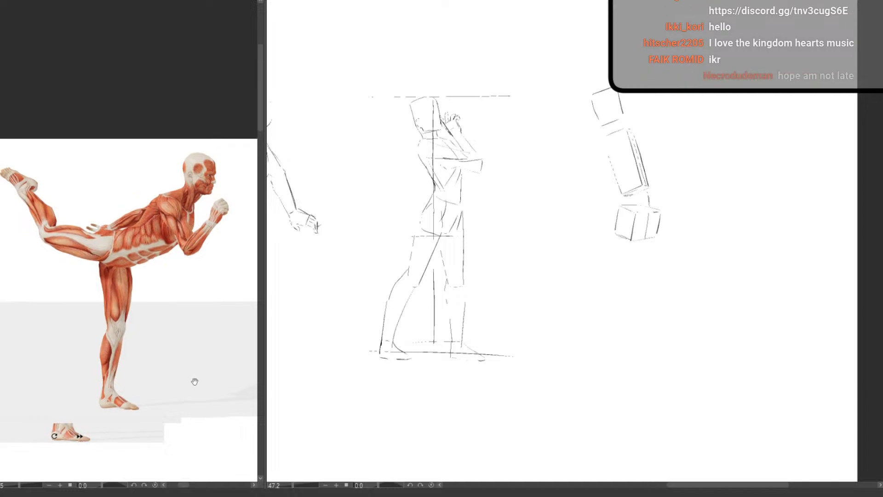
scroll(478, 363, down, 3)
scroll(472, 336, up, 1)
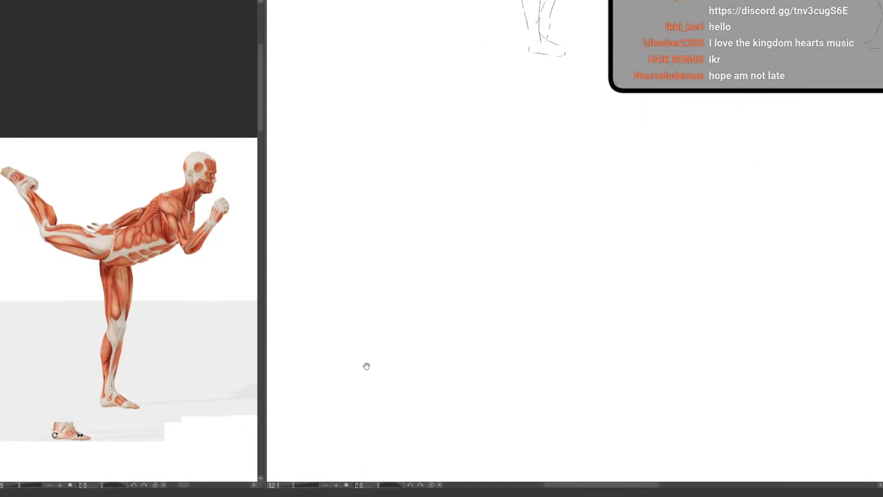
scroll(340, 367, up, 2)
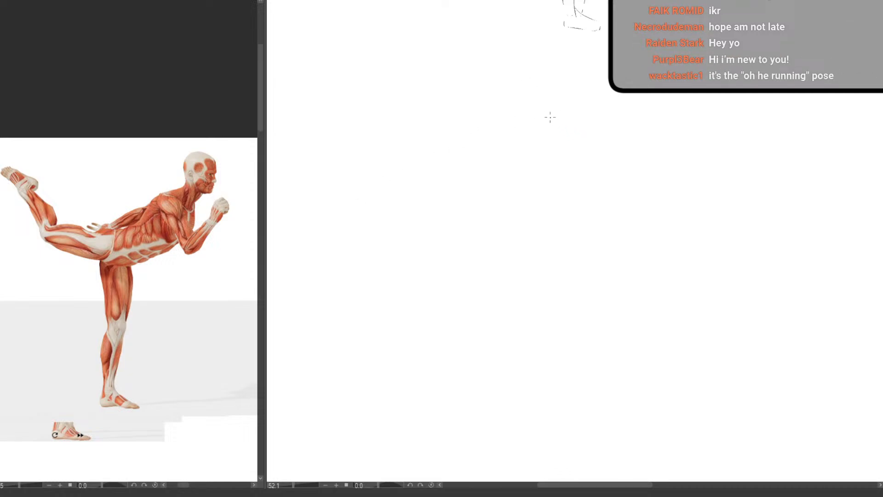
Construct the forward-leaning ribcage box of the kicking pose with its narrow end plane, long edges and underside
drag(545, 114, 562, 142)
drag(581, 133, 587, 141)
drag(546, 110, 561, 119)
drag(566, 122, 575, 143)
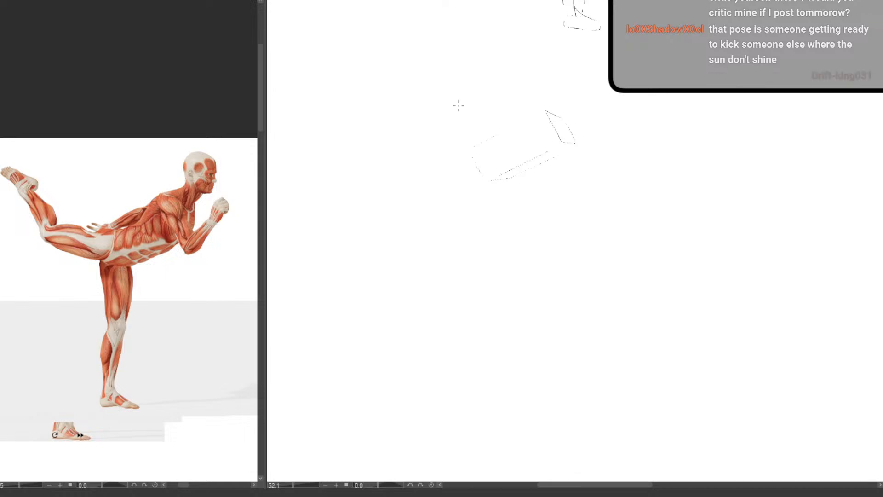
drag(472, 148, 481, 180)
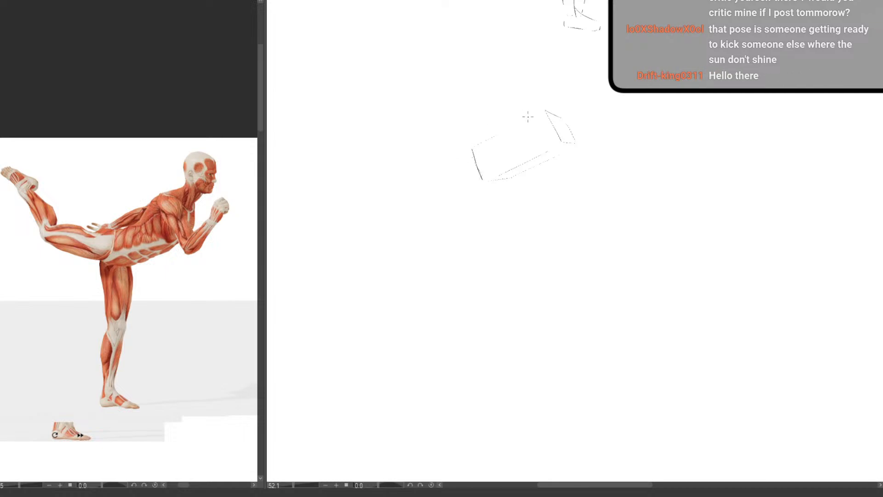
drag(537, 115, 471, 148)
drag(555, 145, 491, 178)
drag(566, 150, 514, 175)
Sketch the pelvis box behind the lower end of the ribcage box, joined to it by waist lines
mouse_move(454, 152)
mouse_down()
mouse_move(449, 180)
mouse_move(470, 183)
mouse_up()
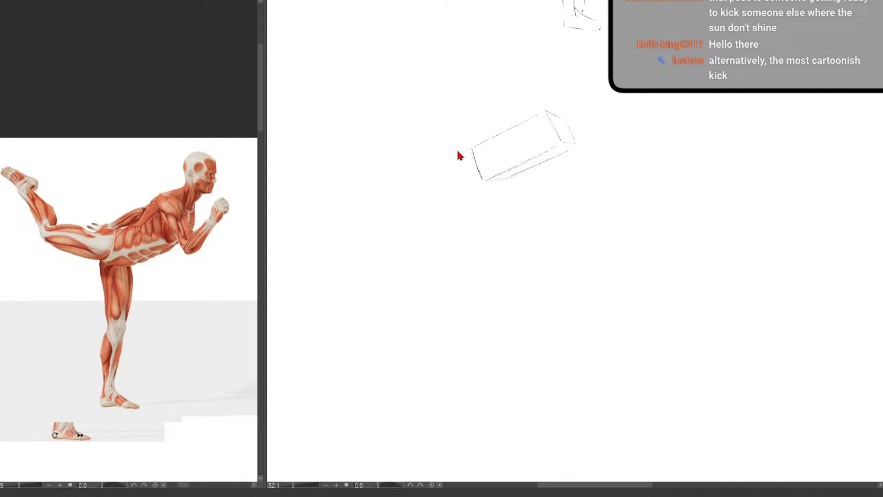
mouse_move(455, 149)
mouse_down()
mouse_move(451, 175)
mouse_move(469, 167)
mouse_move(466, 153)
mouse_move(481, 184)
mouse_up()
mouse_move(446, 148)
mouse_down()
mouse_move(427, 150)
mouse_move(420, 171)
mouse_move(445, 179)
mouse_up()
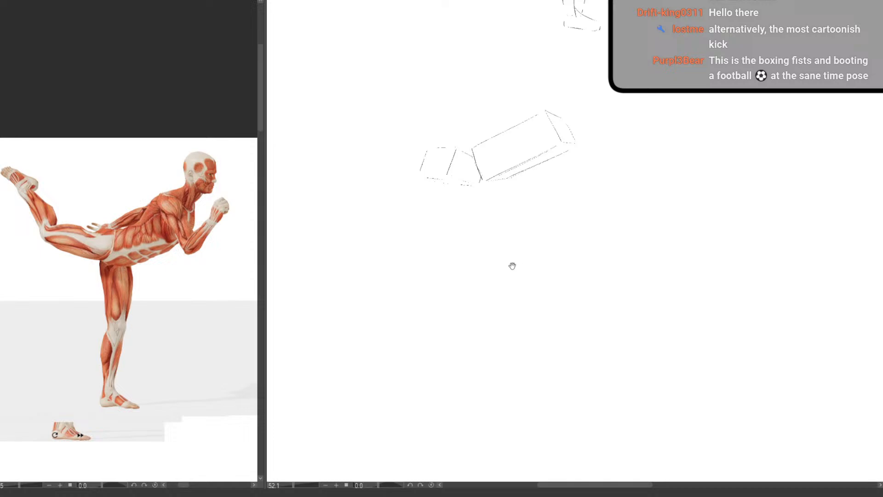
Start the complete kicking figure in the empty area beside its box study by sketching the forward-facing head outline
drag(551, 230, 522, 241)
drag(536, 209, 517, 247)
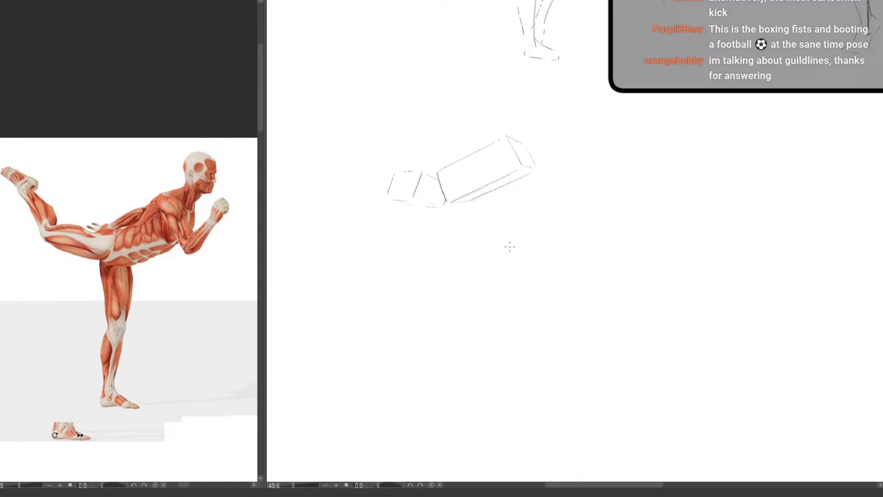
drag(455, 335, 375, 349)
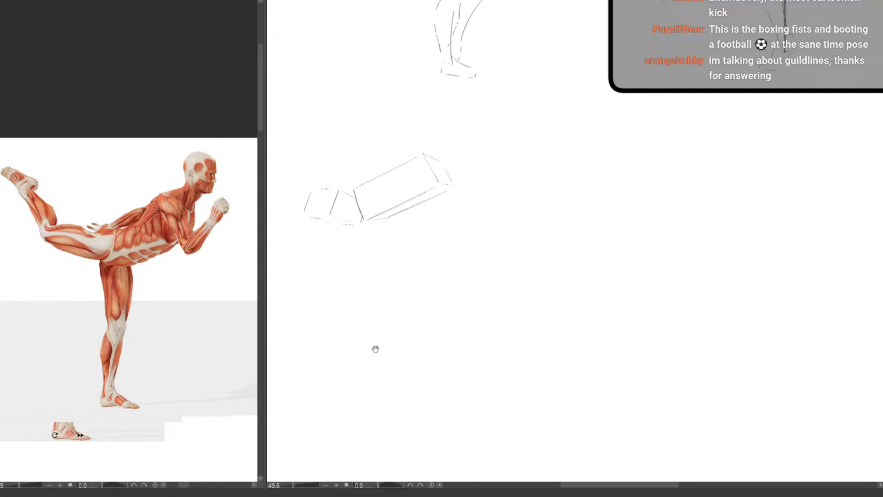
scroll(544, 236, up, 2)
mouse_move(507, 234)
mouse_down()
mouse_move(437, 268)
mouse_move(446, 327)
mouse_move(423, 315)
mouse_up()
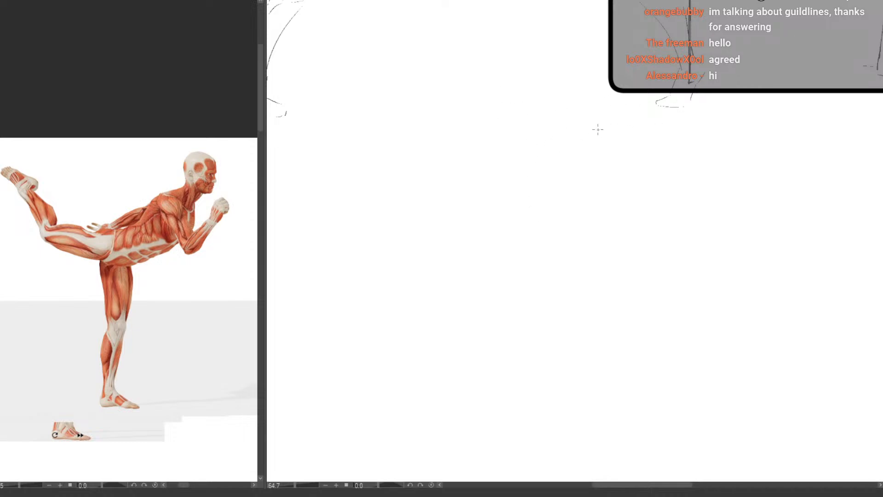
mouse_move(601, 127)
mouse_down()
mouse_move(625, 139)
mouse_move(616, 176)
mouse_up()
key(ctrl+z)
key(ctrl+z)
mouse_move(602, 128)
mouse_down()
mouse_move(626, 140)
mouse_move(619, 173)
mouse_up()
mouse_move(593, 137)
mouse_down()
mouse_move(590, 166)
mouse_move(611, 180)
mouse_move(595, 171)
mouse_move(594, 156)
mouse_move(606, 179)
mouse_up()
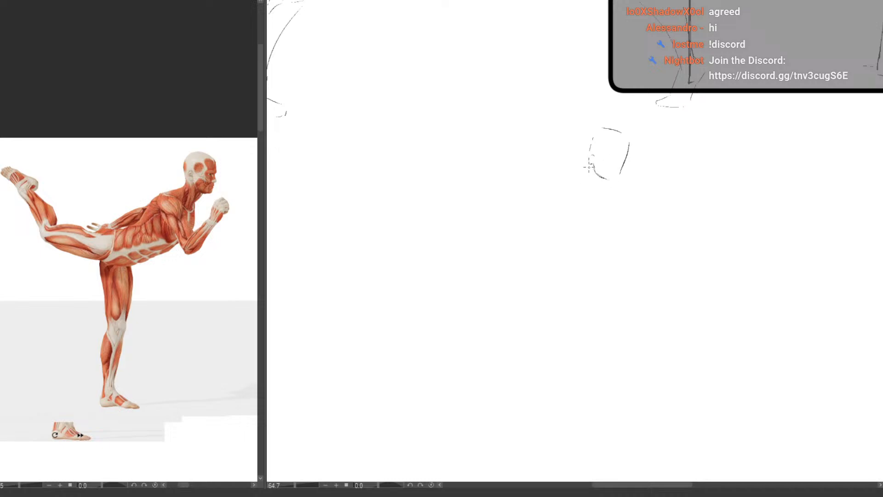
Lay down the gesture lines: a sweeping curve from the neck through the back into the raised leg, plus the standing leg and foot
drag(576, 185, 478, 221)
drag(449, 215, 478, 223)
drag(397, 212, 451, 229)
drag(373, 184, 343, 136)
drag(485, 276, 462, 421)
Block in the bent front arm with a V-shaped pair of lines for the upper arm and forearm
drag(570, 179, 594, 220)
drag(569, 179, 600, 233)
drag(629, 193, 599, 232)
drag(628, 194, 592, 238)
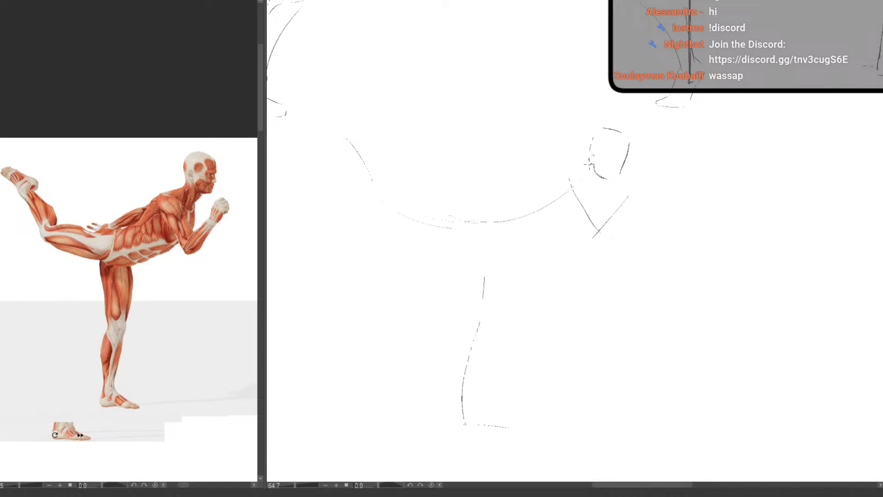
Sketch the neck line into the upper back and outline the ribcage along the chest and its lower end
mouse_move(588, 163)
mouse_down()
mouse_move(523, 207)
mouse_move(541, 229)
mouse_move(522, 227)
mouse_up()
drag(529, 233, 551, 237)
mouse_move(597, 175)
mouse_down()
mouse_move(607, 179)
mouse_move(589, 189)
mouse_up()
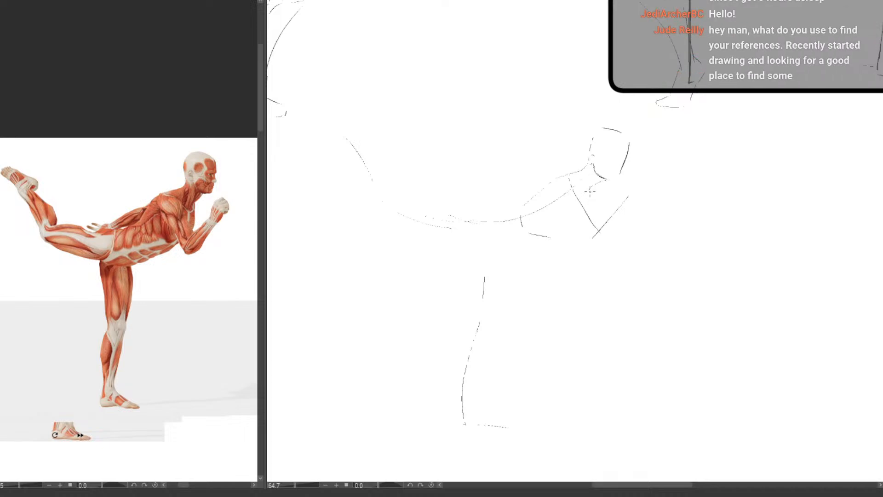
mouse_move(590, 190)
mouse_down()
mouse_move(569, 229)
mouse_move(546, 235)
mouse_up()
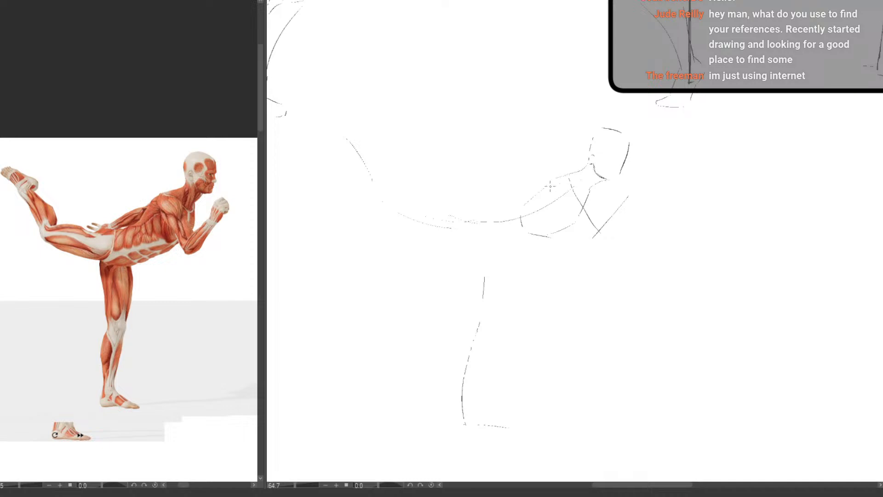
Add the shoulder oval and redraw the back contour of the ribcage
mouse_move(550, 185)
mouse_down()
mouse_move(566, 178)
mouse_move(546, 188)
mouse_up()
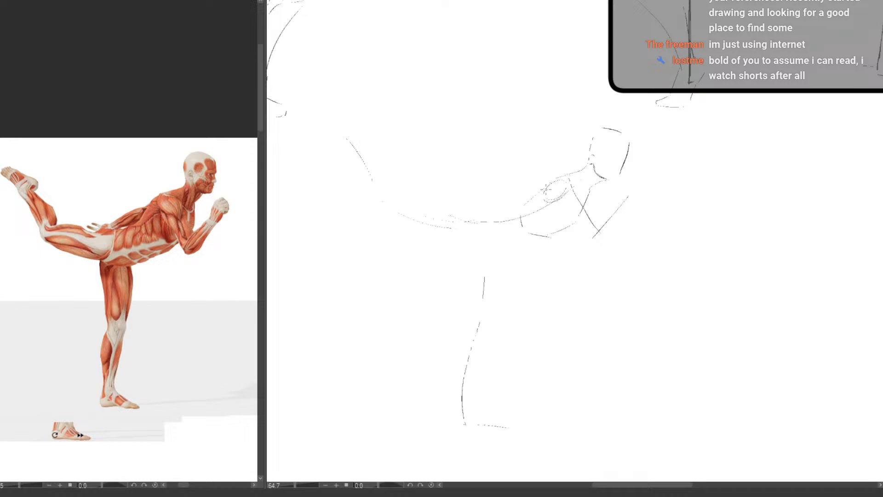
key(e)
key(p)
mouse_move(552, 239)
mouse_down()
mouse_move(537, 234)
mouse_move(547, 237)
mouse_up()
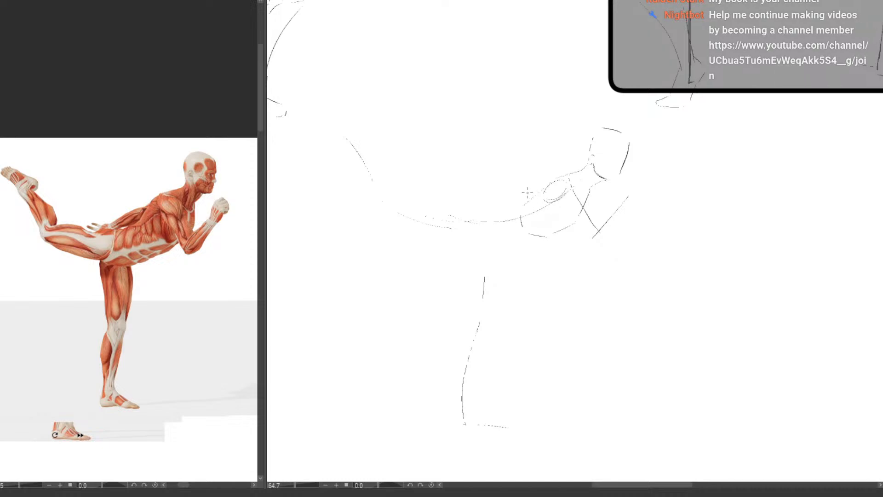
drag(550, 181, 521, 212)
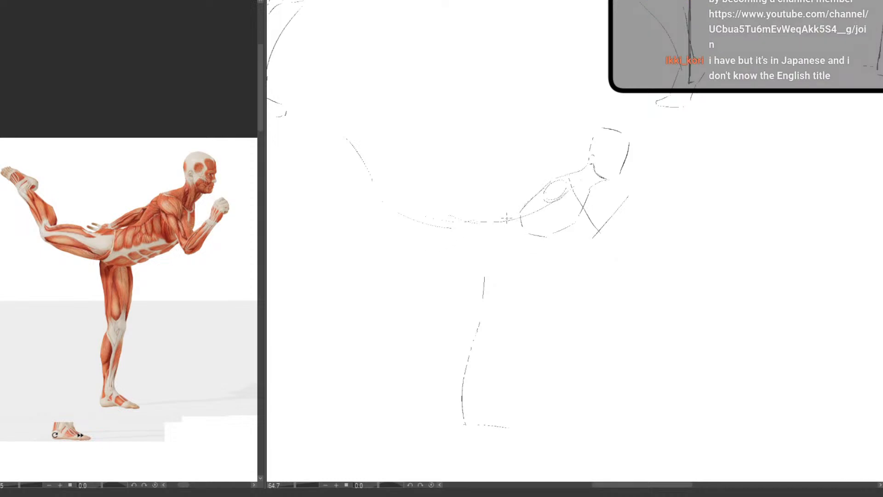
Sketch the waist and the rounded pelvis block behind the ribcage, and reinforce the chest and belly contours
drag(505, 221, 533, 243)
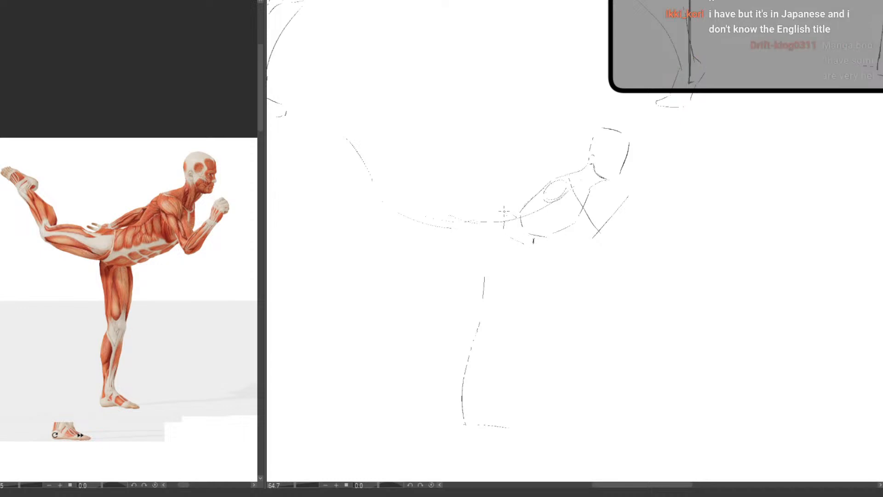
mouse_move(505, 210)
mouse_down()
mouse_move(480, 209)
mouse_move(470, 223)
mouse_move(468, 215)
mouse_move(468, 242)
mouse_move(521, 250)
mouse_up()
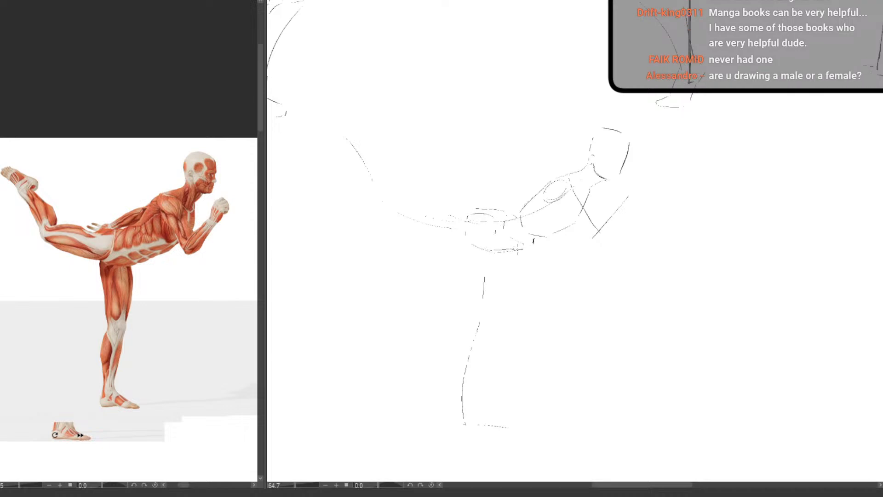
drag(475, 209, 507, 212)
mouse_move(90, 130)
mouse_down()
mouse_move(37, 301)
mouse_move(223, 248)
mouse_move(25, 241)
mouse_move(204, 340)
mouse_up()
key(ctrl+z)
mouse_move(566, 221)
mouse_down()
mouse_move(584, 190)
mouse_move(568, 179)
mouse_move(585, 192)
mouse_up()
drag(551, 235, 511, 252)
Mark the torso mass with an ellipse on the reference, drop a plumb line to the standing foot, and undo the marks
mouse_move(114, 247)
mouse_down()
mouse_move(114, 402)
mouse_move(159, 409)
mouse_up()
key(ctrl+z)
key(ctrl+z)
mouse_move(117, 241)
mouse_down()
mouse_move(108, 261)
mouse_move(128, 296)
mouse_move(128, 401)
mouse_move(145, 401)
mouse_up()
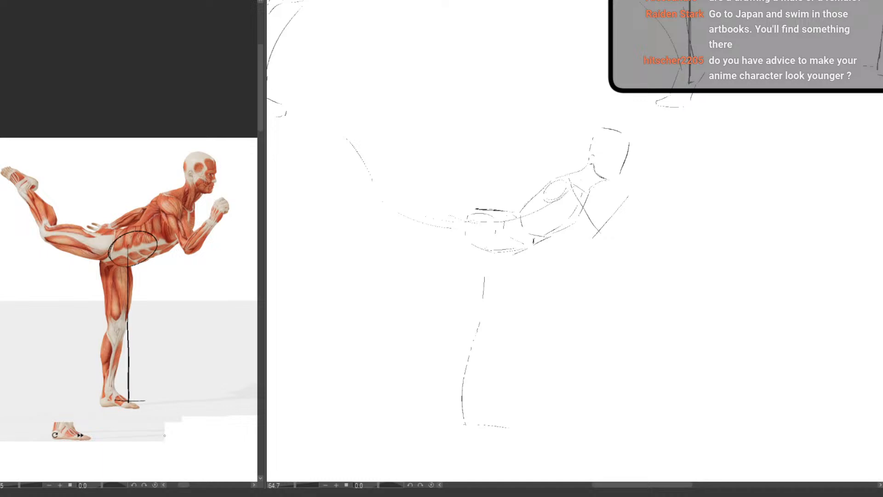
key(ctrl+z)
key(ctrl+z)
key(ctrl+z)
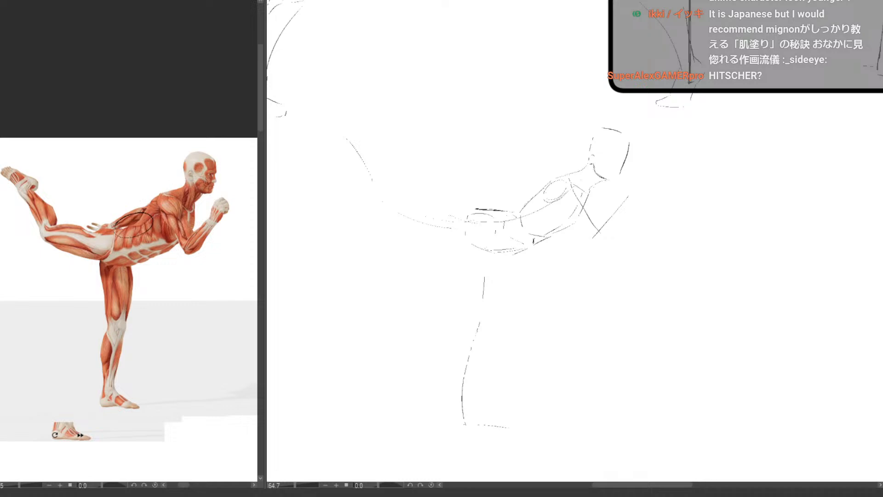
Draw the spine curve and a balance arrow from the back to the standing foot on the reference, and undo them
mouse_move(105, 243)
mouse_down()
mouse_move(123, 242)
mouse_move(183, 147)
mouse_up()
mouse_move(134, 228)
mouse_down()
mouse_move(129, 402)
mouse_move(137, 389)
mouse_up()
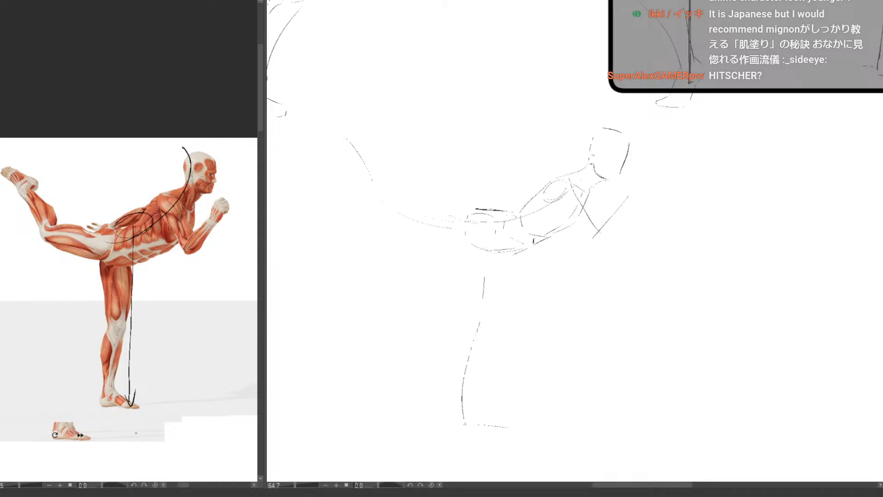
key(ctrl+z)
key(ctrl+z)
key(ctrl+z)
key(ctrl+z)
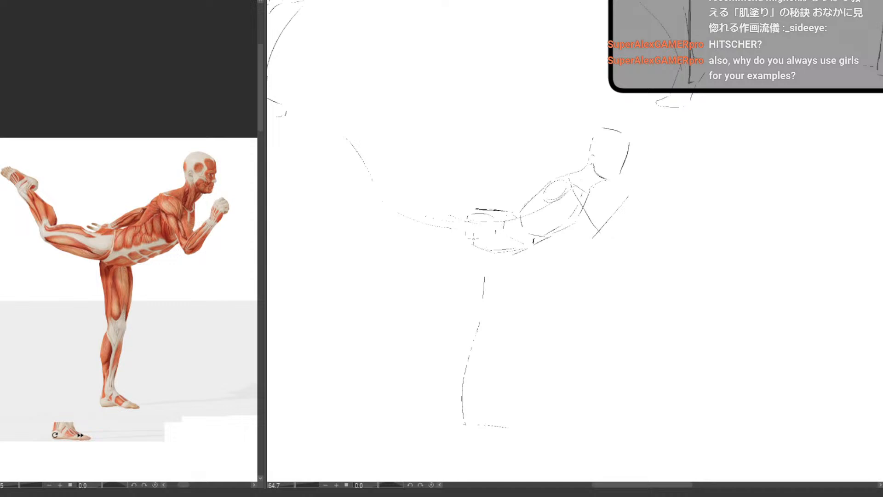
Sketch the hip and the raised rear leg with its thigh, bent lower leg and foot
mouse_move(484, 239)
mouse_down()
mouse_move(453, 239)
mouse_move(401, 209)
mouse_move(409, 194)
mouse_move(428, 193)
mouse_move(415, 198)
mouse_move(478, 206)
mouse_up()
drag(366, 164, 390, 212)
drag(373, 152, 394, 171)
drag(396, 174, 402, 202)
mouse_move(375, 152)
mouse_down()
mouse_move(322, 127)
mouse_move(365, 159)
mouse_move(359, 152)
mouse_move(383, 193)
mouse_move(361, 155)
mouse_move(388, 200)
mouse_up()
key(ctrl+z)
key(ctrl+z)
key(ctrl+z)
drag(362, 158, 392, 213)
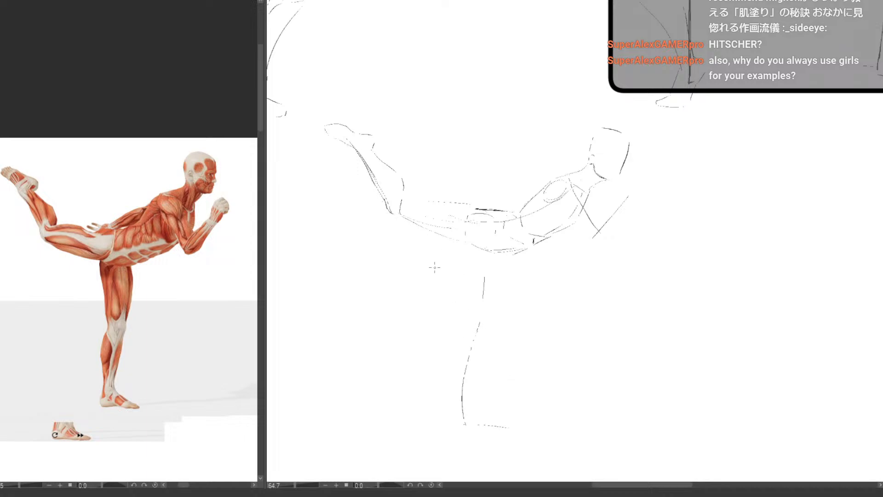
Erase the raised lower leg and foot and redraw them with a slightly shorter, cleaner calf contour
key(e)
mouse_move(327, 131)
mouse_down()
mouse_move(376, 157)
mouse_move(365, 167)
mouse_move(330, 123)
mouse_up()
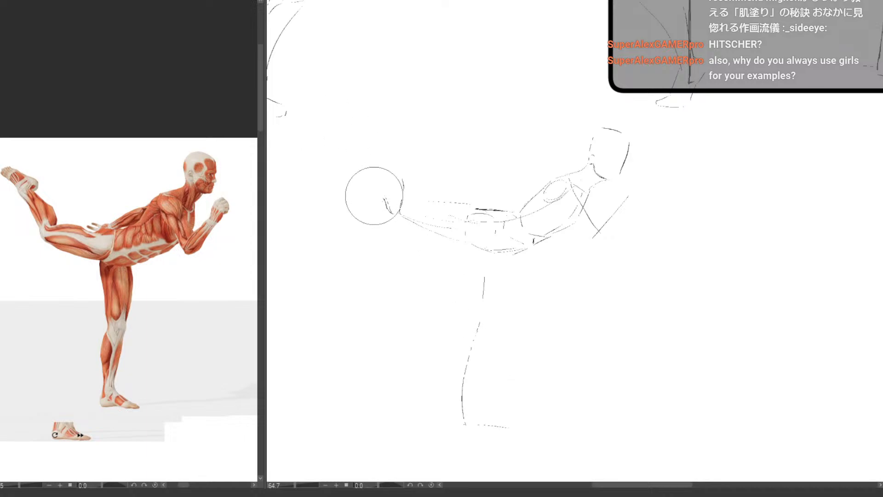
mouse_move(373, 193)
mouse_down()
mouse_move(407, 178)
mouse_move(387, 198)
mouse_move(394, 209)
mouse_move(400, 198)
mouse_move(385, 200)
mouse_move(368, 162)
mouse_move(387, 204)
mouse_up()
key(p)
key(ctrl+z)
drag(377, 149, 404, 196)
mouse_move(378, 146)
mouse_down()
mouse_move(325, 121)
mouse_move(342, 122)
mouse_move(339, 135)
mouse_move(369, 161)
mouse_up()
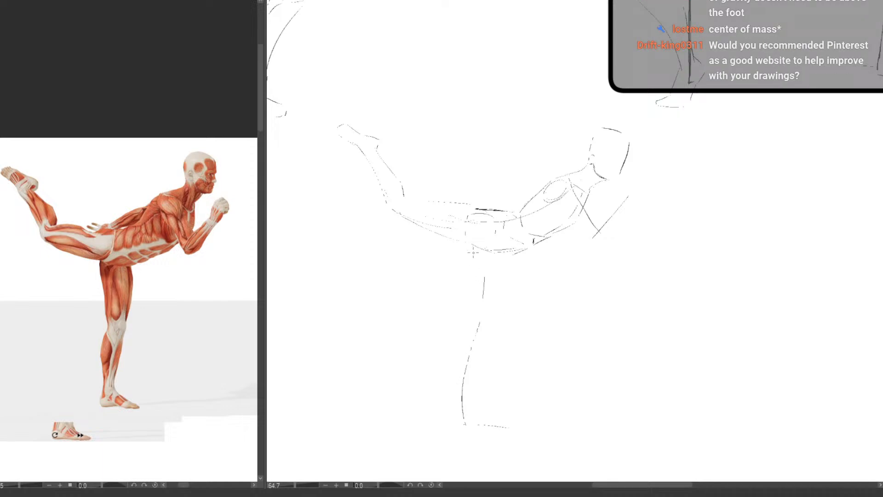
Outline the standing leg around its gesture line, with both thigh edges, the knee, the shin and the foot
drag(468, 266, 476, 325)
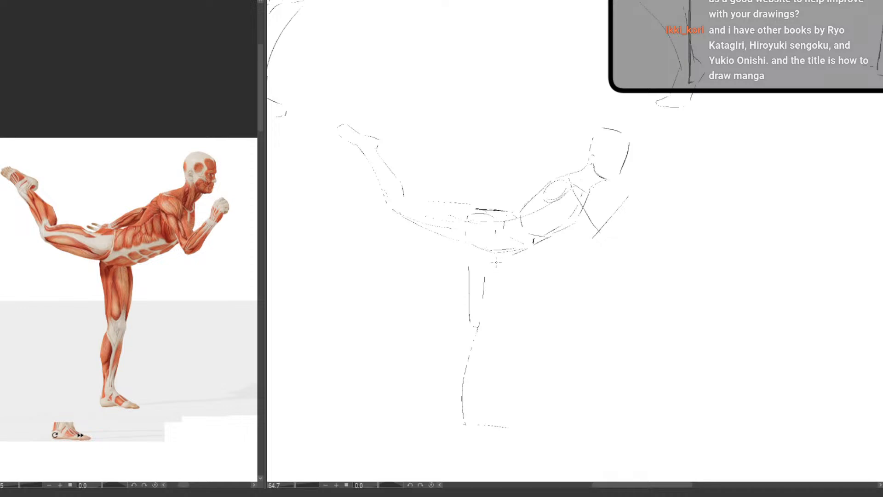
drag(499, 262, 489, 323)
drag(470, 321, 459, 410)
drag(487, 332, 474, 401)
key(ctrl+z)
mouse_move(484, 340)
mouse_down()
mouse_move(470, 406)
mouse_move(457, 416)
mouse_move(482, 411)
mouse_move(472, 406)
mouse_move(502, 425)
mouse_up()
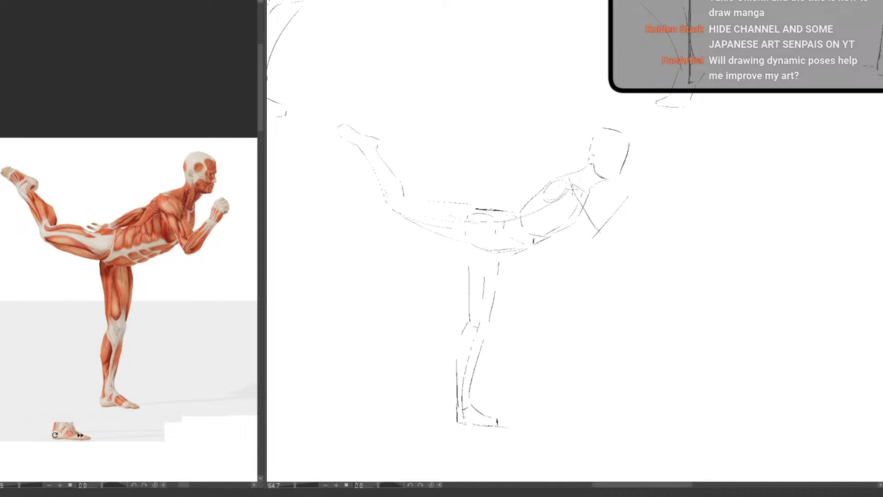
Flesh out the bent front arm with its fist, and sketch the far arm trailing along the back to its hand
drag(571, 186, 594, 235)
drag(552, 200, 588, 237)
mouse_move(616, 198)
mouse_down()
mouse_move(595, 219)
mouse_move(621, 207)
mouse_move(595, 242)
mouse_up()
mouse_move(616, 199)
mouse_down()
mouse_move(619, 206)
mouse_move(621, 186)
mouse_move(635, 188)
mouse_up()
drag(631, 197, 619, 212)
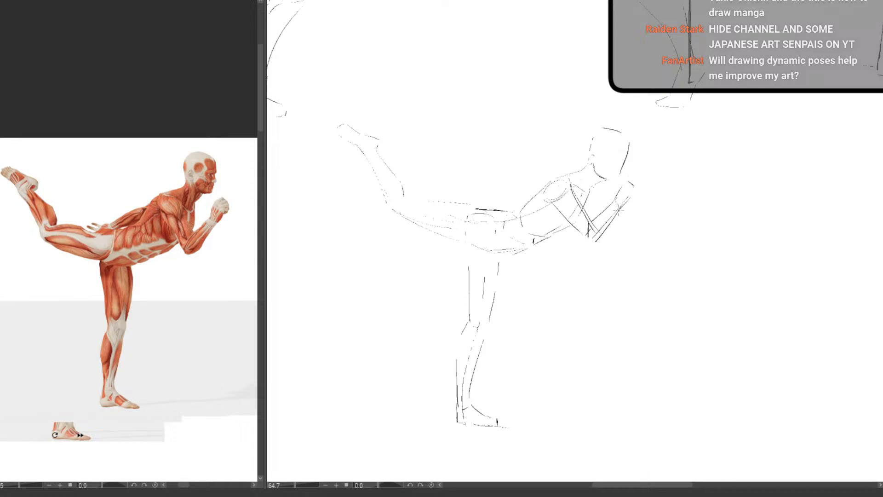
mouse_move(546, 183)
mouse_down()
mouse_move(505, 200)
mouse_move(533, 189)
mouse_move(520, 202)
mouse_move(522, 189)
mouse_move(484, 199)
mouse_up()
drag(482, 200, 460, 198)
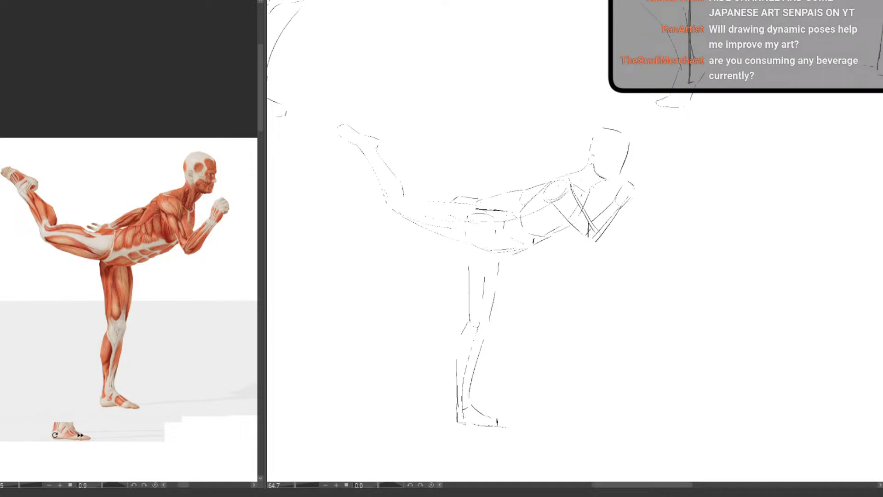
Redraw the underside contour of the raised thigh and check the whole kicking figure beside the other sketches
drag(388, 209, 457, 243)
key(ctrl+z)
drag(410, 225, 471, 245)
scroll(661, 294, down, 8)
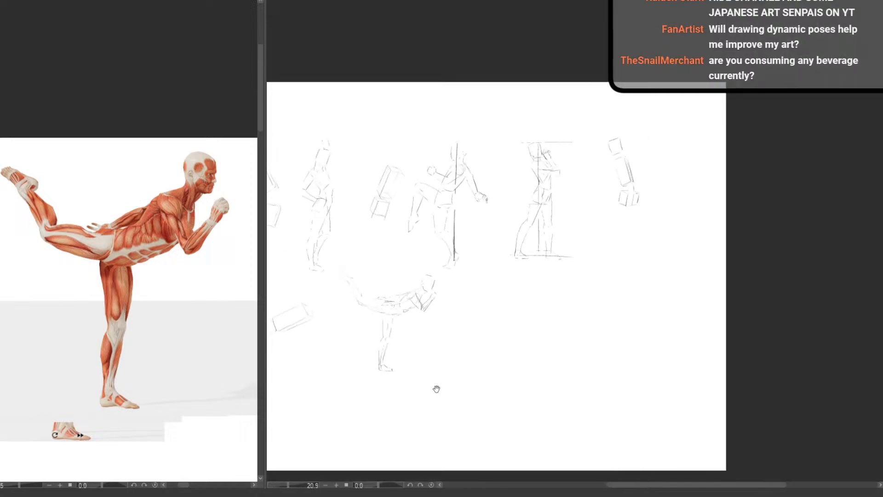
drag(437, 389, 479, 374)
scroll(417, 336, up, 7)
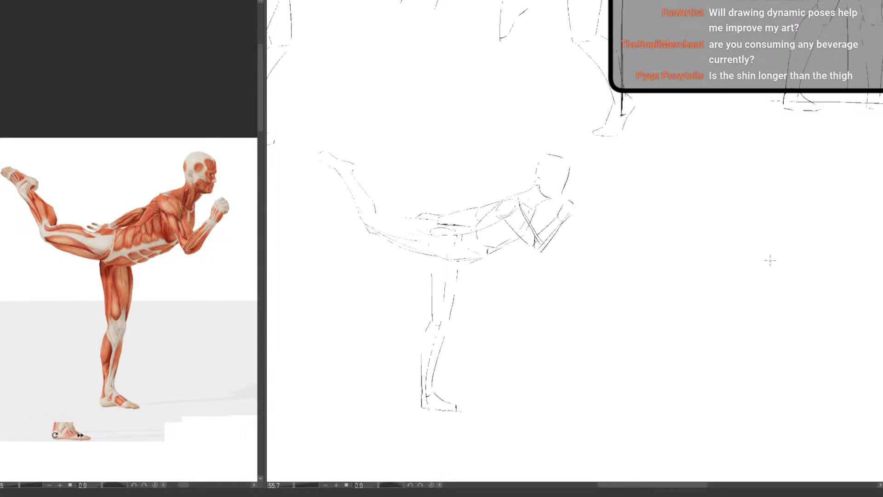
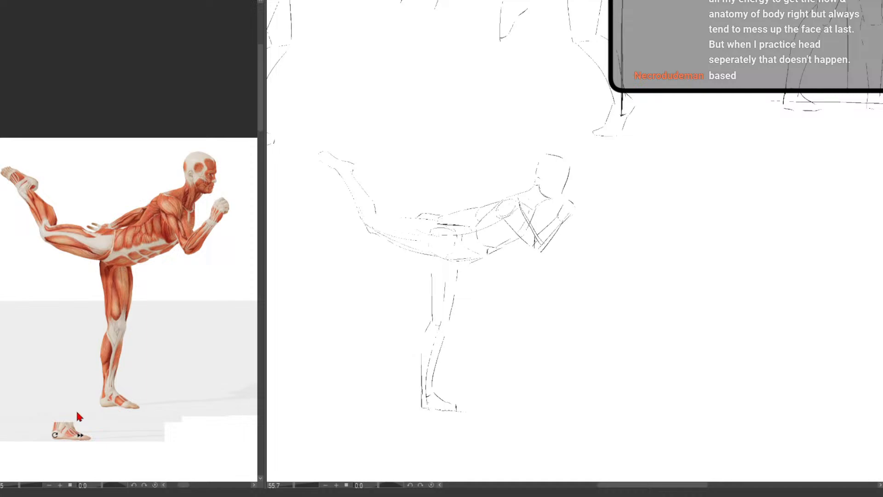
Check the kicking figure's balance with temporary ground and vertical lines over the anatomy reference
drag(95, 404, 125, 359)
drag(58, 355, 231, 361)
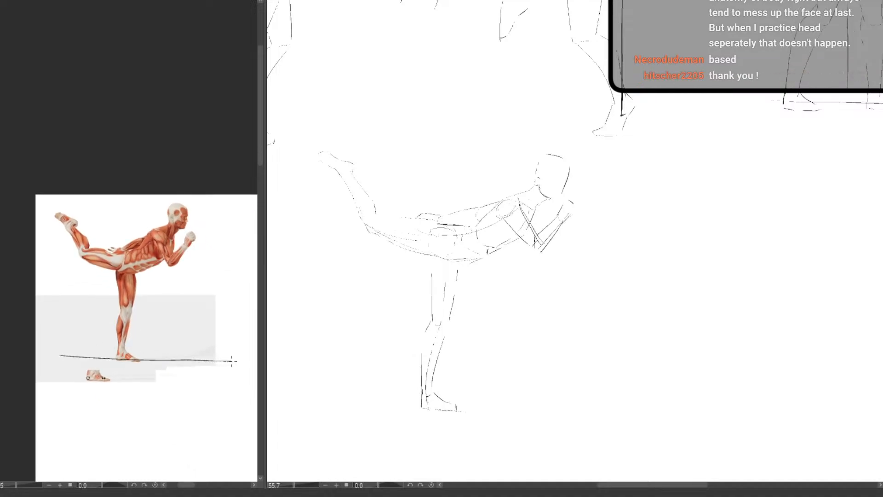
key(ctrl+z)
drag(127, 282, 128, 354)
key(ctrl+z)
Paste the kickboxer photo with the blue punching bag over the anatomy reference and enlarge it to fill the reference canvas
scroll(394, 295, down, 1)
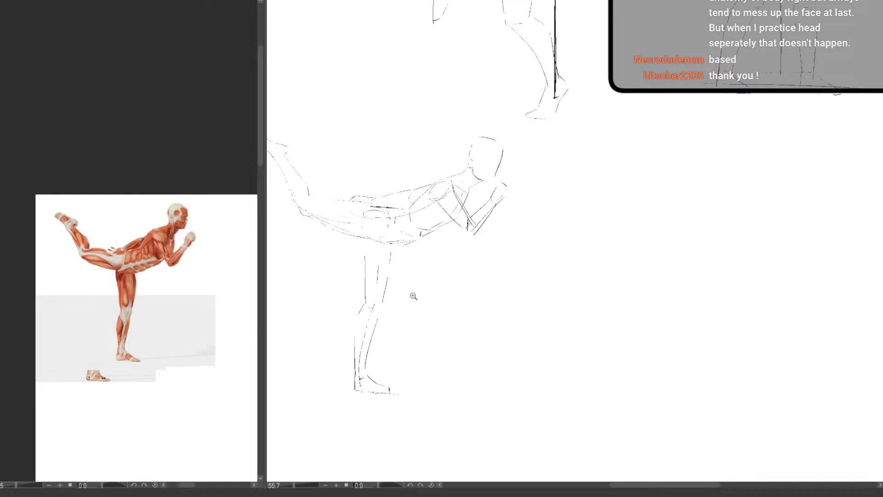
scroll(402, 302, down, 1)
scroll(401, 302, up, 1)
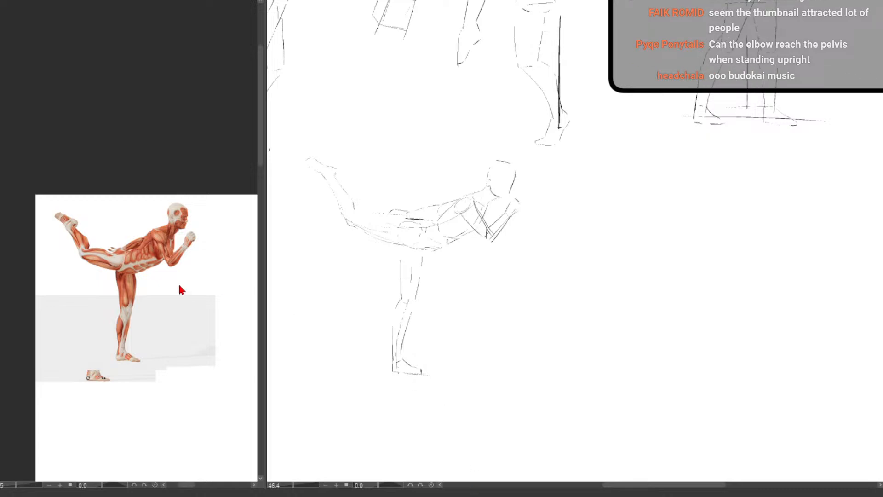
key(ctrl+v)
drag(118, 314, 167, 348)
drag(167, 348, 207, 365)
scroll(208, 365, up, 1)
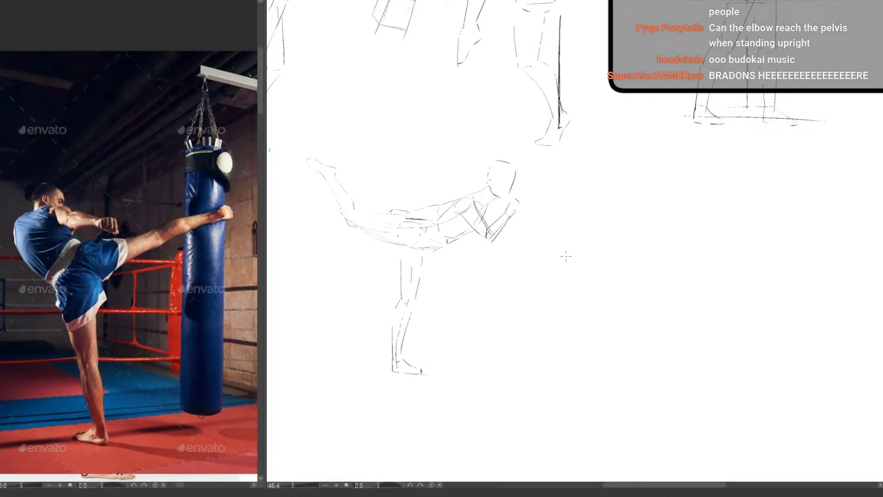
drag(543, 316, 478, 279)
scroll(492, 313, down, 3)
scroll(491, 285, up, 2)
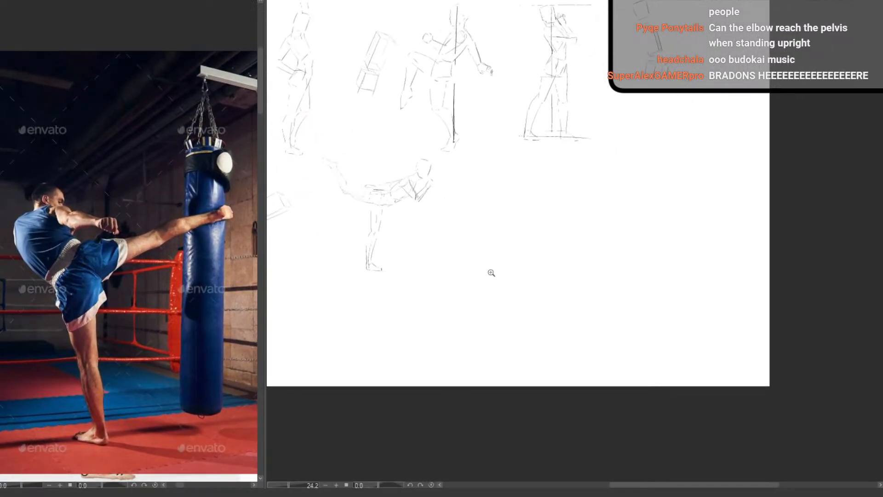
drag(538, 248, 509, 277)
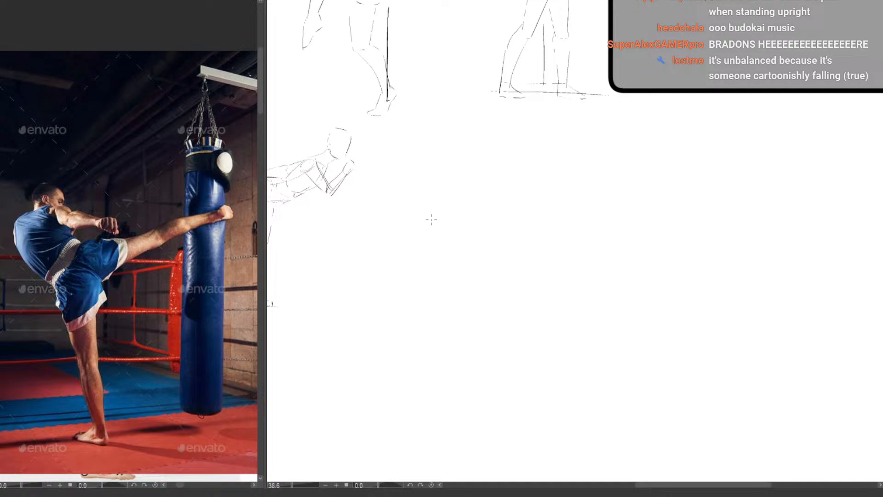
drag(442, 309, 679, 314)
mouse_move(679, 314)
mouse_down()
mouse_move(653, 331)
mouse_move(371, 363)
mouse_up()
drag(418, 331, 427, 338)
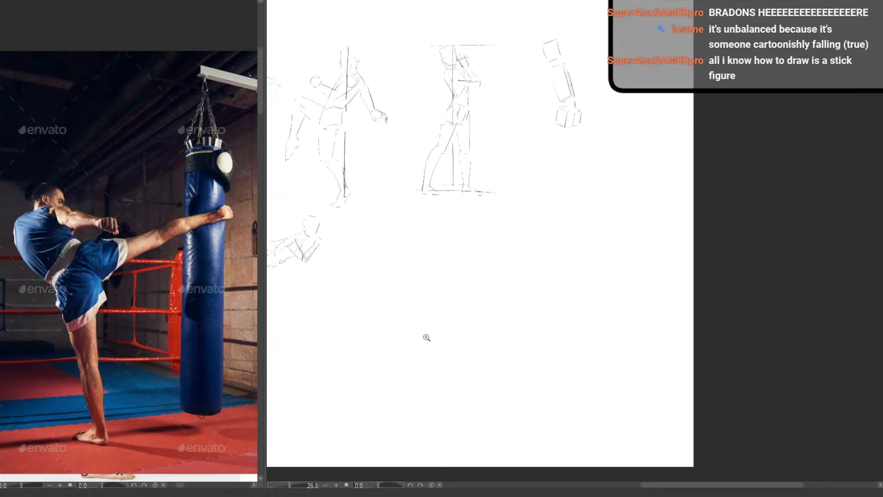
click(427, 337)
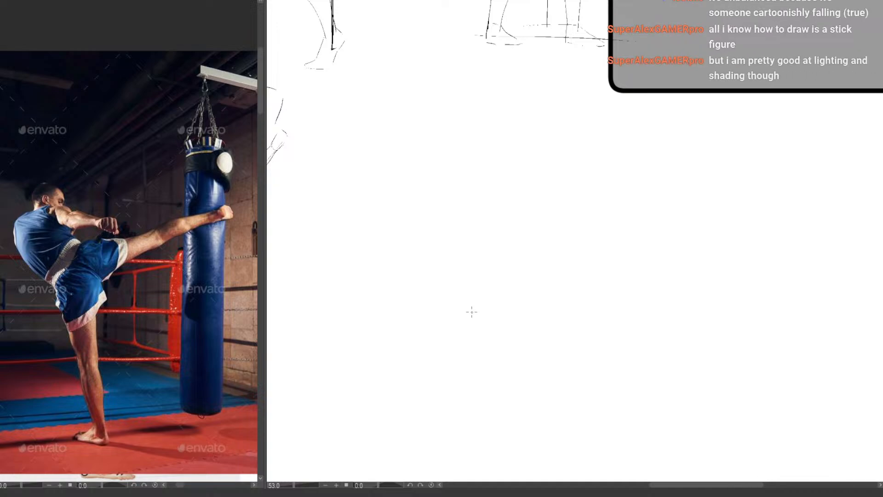
drag(389, 124, 445, 116)
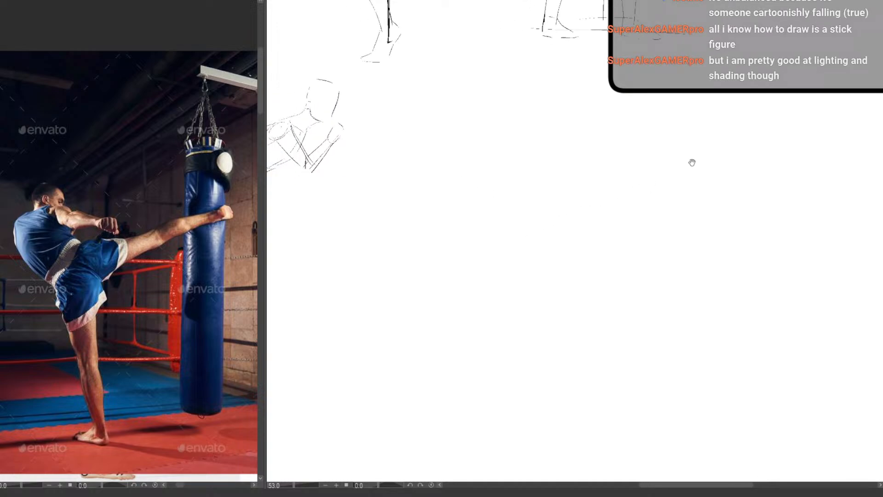
drag(526, 209, 521, 221)
drag(510, 255, 444, 284)
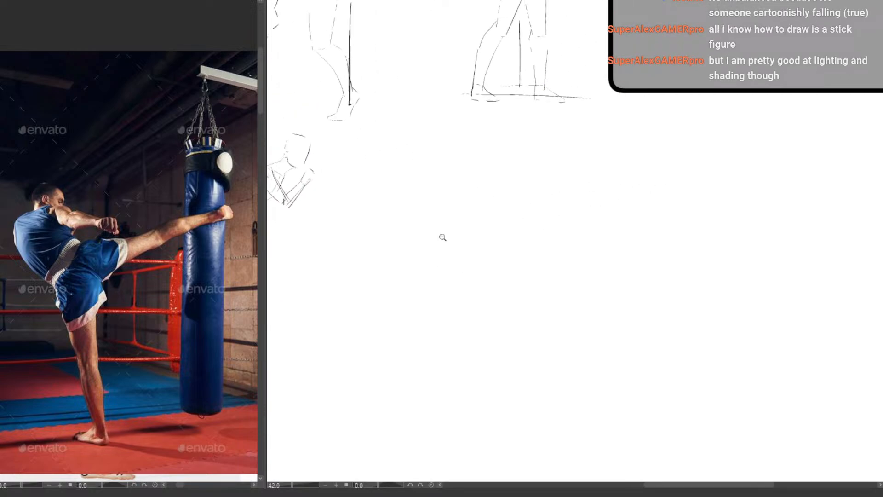
drag(462, 192, 472, 192)
drag(453, 238, 457, 203)
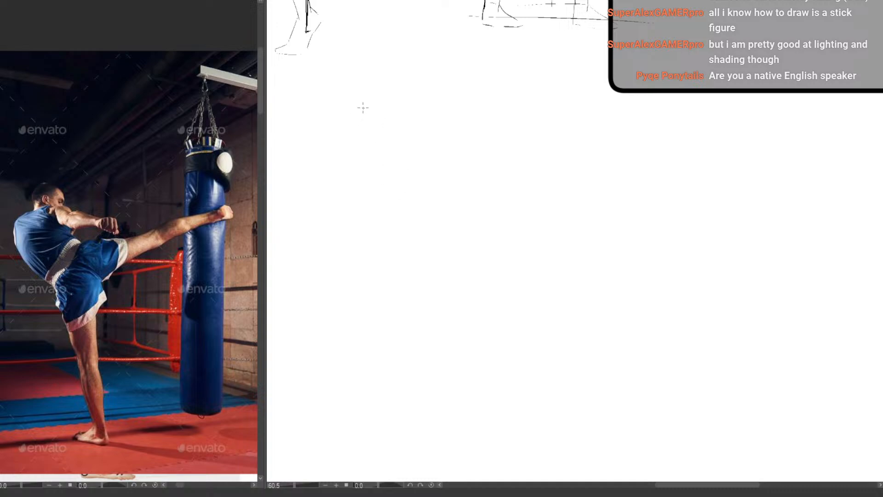
Sketch the kickboxer's torso gesture on the empty paper with a shoulder line, a curved spine and a tilted pelvis line
mouse_move(363, 106)
mouse_down()
mouse_move(352, 128)
mouse_move(392, 134)
mouse_move(359, 174)
mouse_move(394, 216)
mouse_up()
key(ctrl+z)
drag(354, 164, 382, 220)
drag(409, 187, 373, 237)
drag(401, 211, 361, 252)
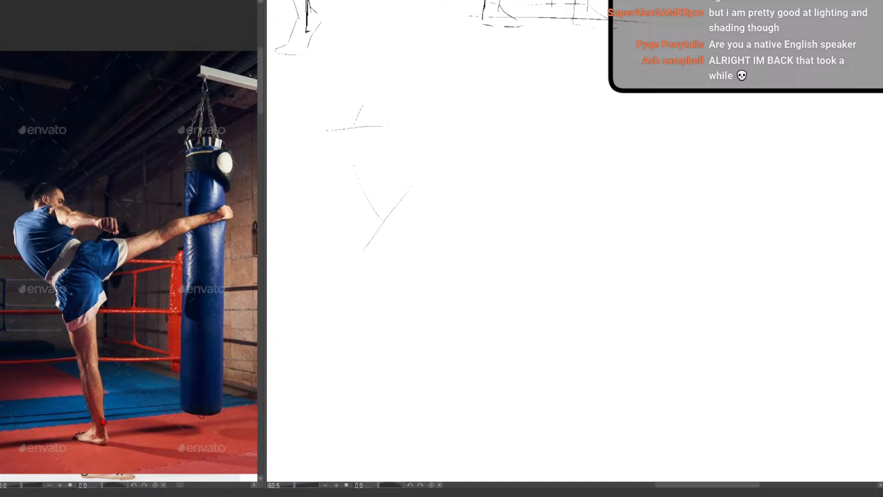
Gauge the supporting leg's lean with a temporary line on the photo and draw the matching slanted leg line below the pelvis
drag(69, 272, 115, 449)
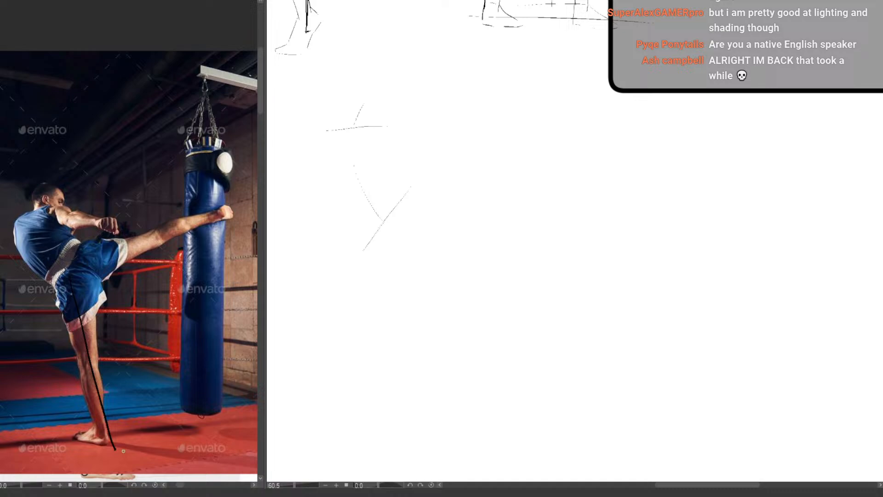
key(ctrl+z)
drag(389, 348, 394, 374)
drag(375, 256, 403, 432)
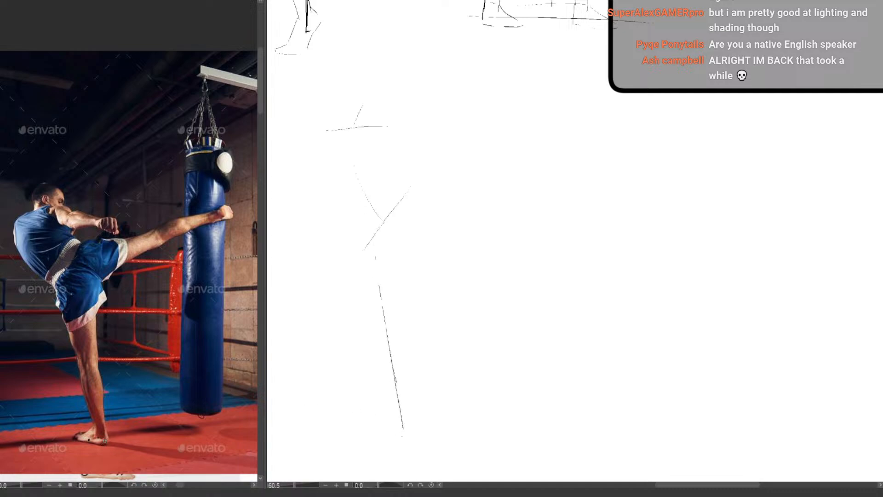
Draw a vertical balance line up from the supporting foot on photo and sketch, and add a horizontal ground line through the foot
drag(105, 440, 98, 251)
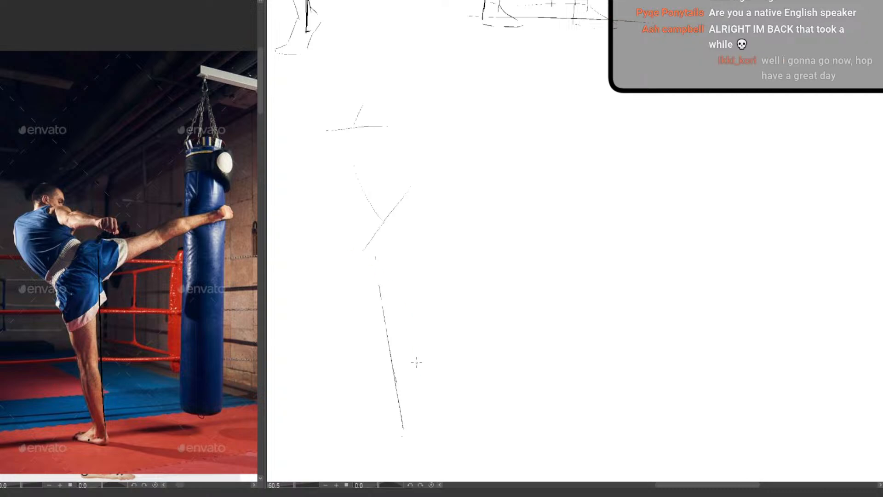
drag(401, 221, 399, 435)
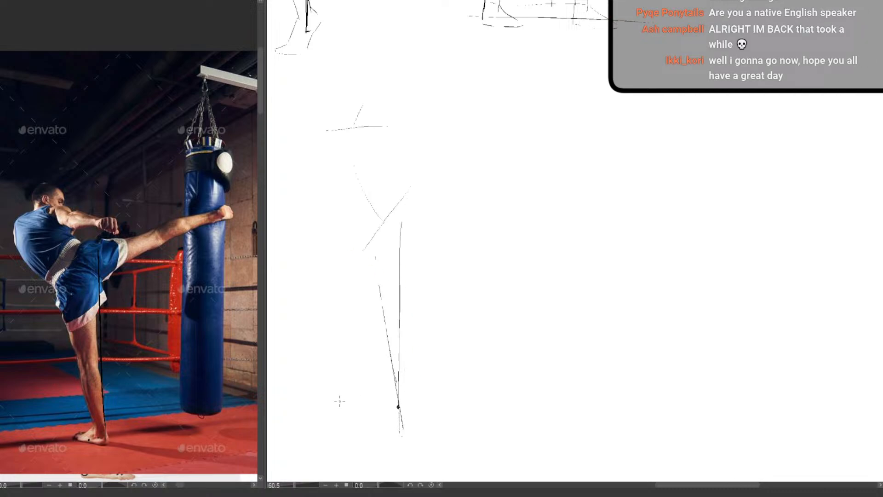
drag(323, 405, 503, 412)
key(ctrl+z)
drag(311, 406, 497, 408)
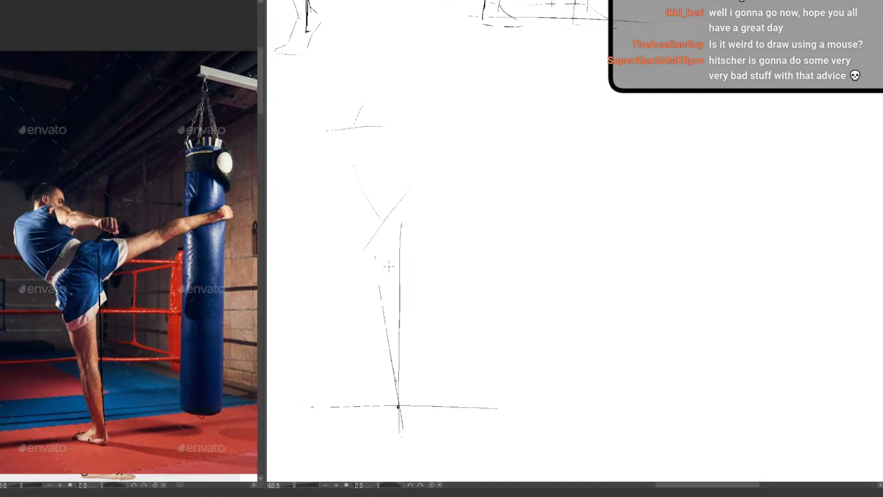
Erase the first shoulder and spine lines and redraw them with the upper body leaning further back from the pelvis
drag(395, 298, 411, 281)
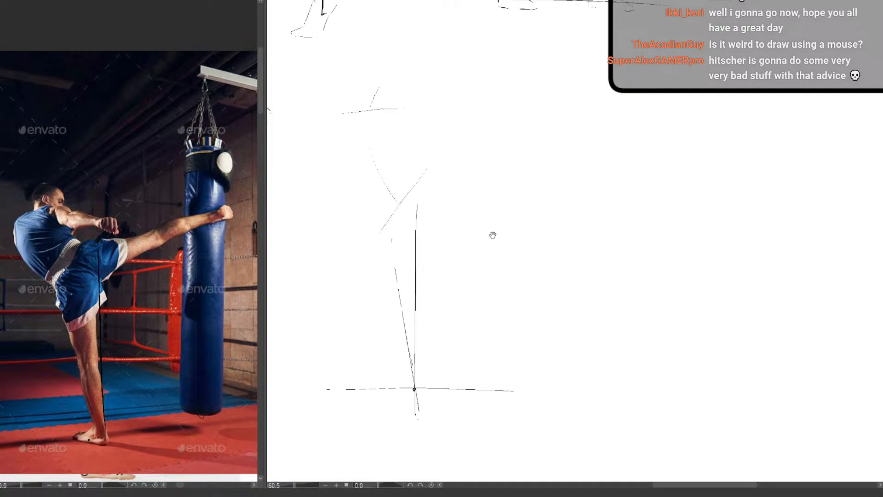
scroll(403, 184, up, 1)
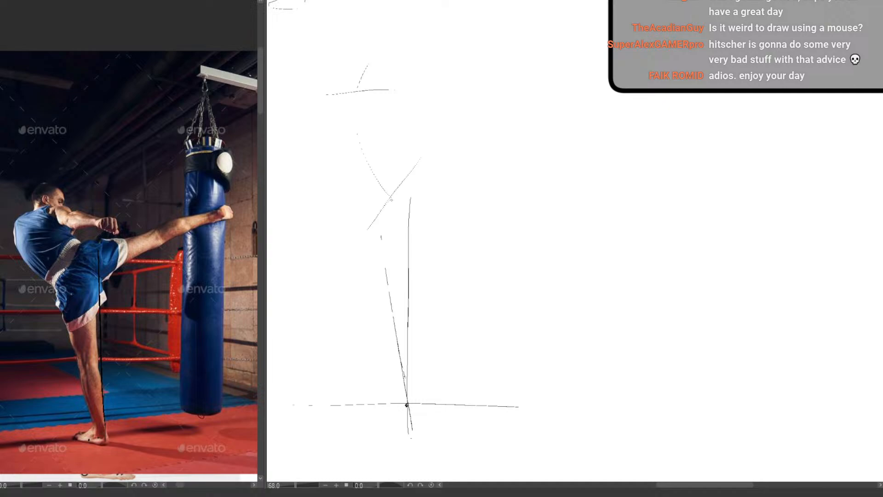
mouse_move(387, 199)
mouse_down()
mouse_move(357, 183)
mouse_move(327, 143)
mouse_move(343, 164)
mouse_up()
key(e)
drag(370, 80, 341, 77)
mouse_move(357, 135)
mouse_down()
mouse_move(385, 183)
mouse_move(367, 153)
mouse_up()
drag(324, 123, 354, 191)
key(p)
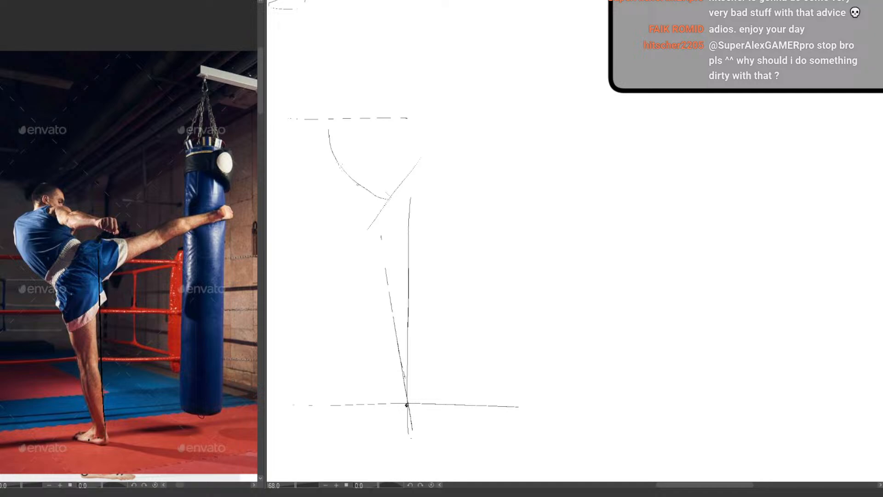
Replace the shoulder line and spine again with a raised dashed line and a softer curve, and reinforce the supporting leg line
key(e)
mouse_move(374, 193)
mouse_down()
mouse_move(302, 115)
mouse_move(428, 108)
mouse_up()
drag(320, 112, 482, 105)
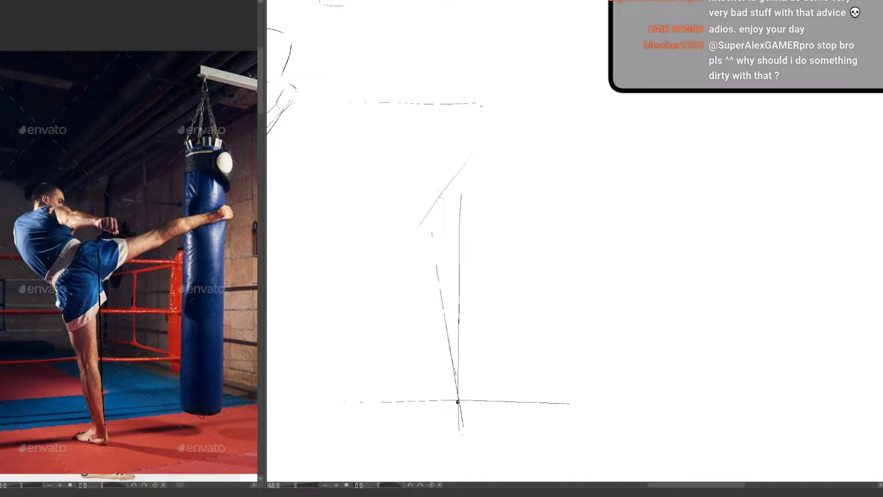
drag(391, 142, 434, 190)
key(ctrl+z)
mouse_move(380, 121)
mouse_down()
mouse_move(393, 154)
mouse_move(447, 193)
mouse_up()
drag(439, 267, 443, 304)
drag(485, 270, 462, 283)
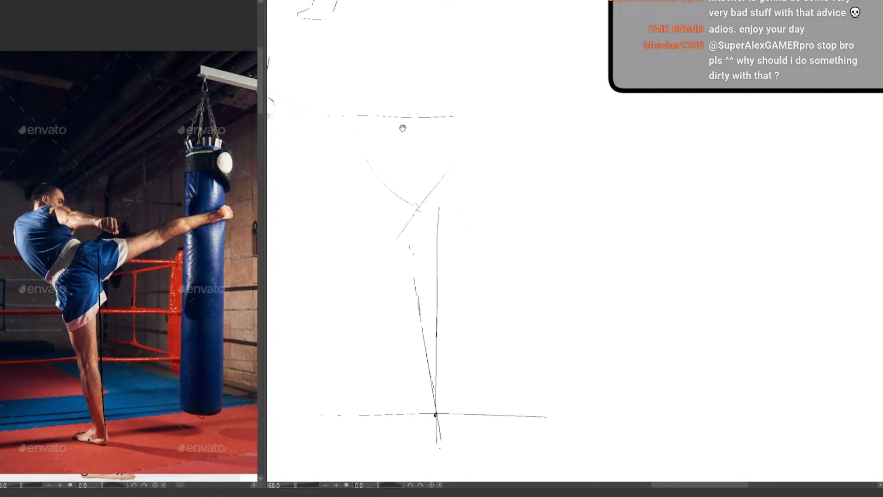
drag(408, 232, 410, 243)
Sketch the tilted head with jaw and neck above the shoulder line, and run the front arm's gesture line out to the fist
drag(405, 90, 400, 109)
drag(410, 117, 448, 136)
drag(407, 91, 390, 122)
drag(380, 104, 381, 95)
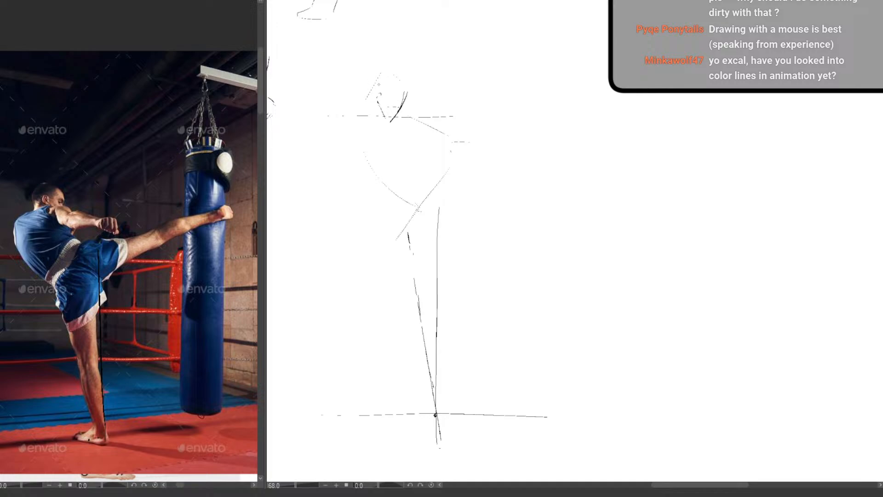
key(e)
mouse_move(377, 81)
mouse_down()
mouse_move(360, 107)
mouse_move(371, 84)
mouse_up()
key(p)
Block in the waist line, the belly edge and the outer side of the pelvis around the torso gesture
mouse_move(400, 115)
mouse_down()
mouse_move(394, 136)
mouse_move(389, 116)
mouse_move(335, 130)
mouse_up()
key(ctrl+z)
mouse_move(346, 166)
mouse_down()
mouse_move(374, 198)
mouse_move(405, 172)
mouse_up()
drag(374, 202, 394, 227)
drag(411, 166, 423, 164)
drag(403, 154, 414, 165)
Clean up the back contour and redraw it from the shoulder down along the curved back to the waist
key(e)
drag(343, 120, 336, 151)
key(p)
drag(340, 119, 337, 138)
drag(345, 169, 376, 199)
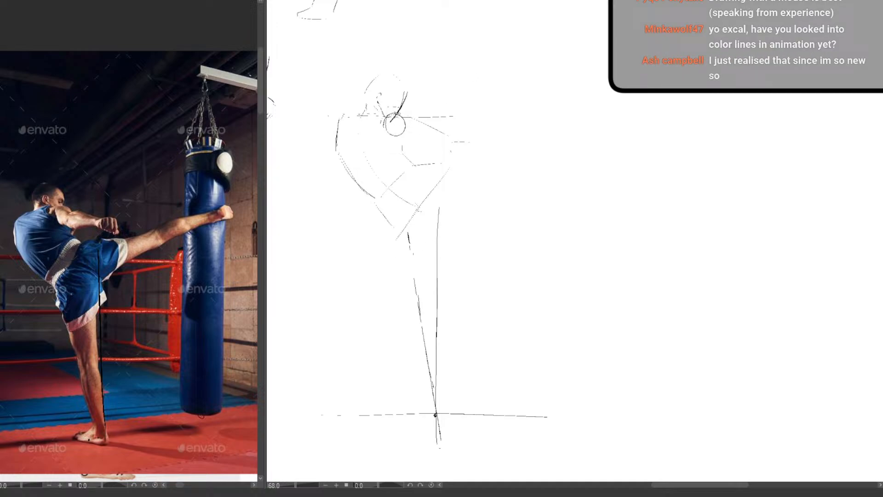
Draw the shoulder ball, the upper and lower edges of the extended front arm, and a boxy fist at its end
mouse_move(401, 116)
mouse_down()
mouse_move(422, 133)
mouse_move(405, 115)
mouse_move(417, 125)
mouse_move(393, 133)
mouse_up()
mouse_move(404, 147)
mouse_down()
mouse_move(414, 125)
mouse_move(455, 137)
mouse_up()
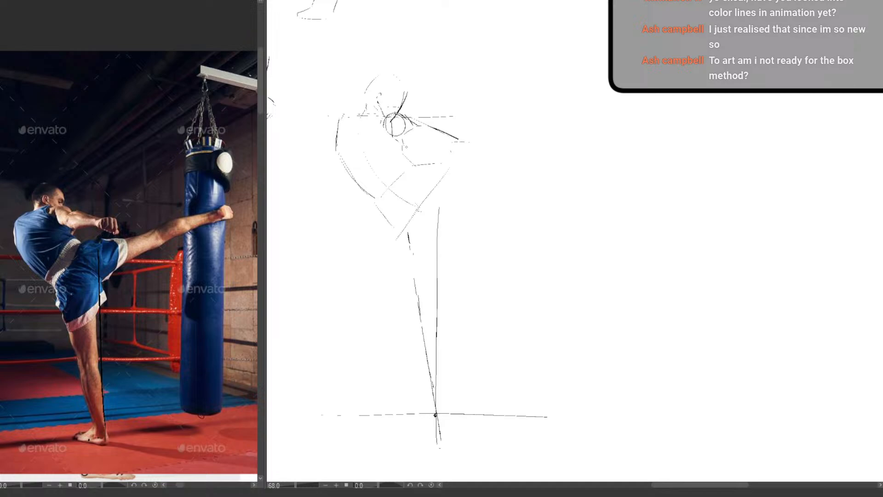
drag(403, 147, 422, 149)
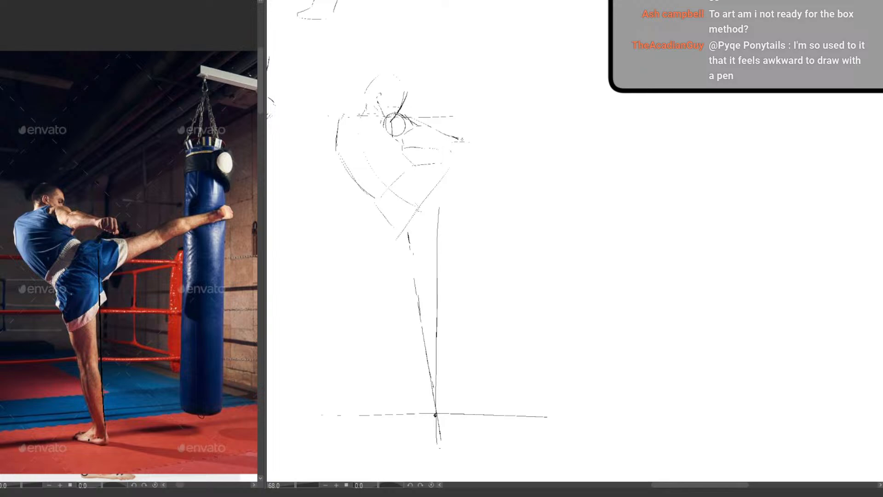
mouse_move(469, 141)
mouse_down()
mouse_move(466, 161)
mouse_move(441, 147)
mouse_move(443, 157)
mouse_move(465, 160)
mouse_up()
Outline the raised thigh with its upper and lower edges from the pelvis out to the knee
drag(404, 193, 419, 204)
drag(450, 164, 504, 154)
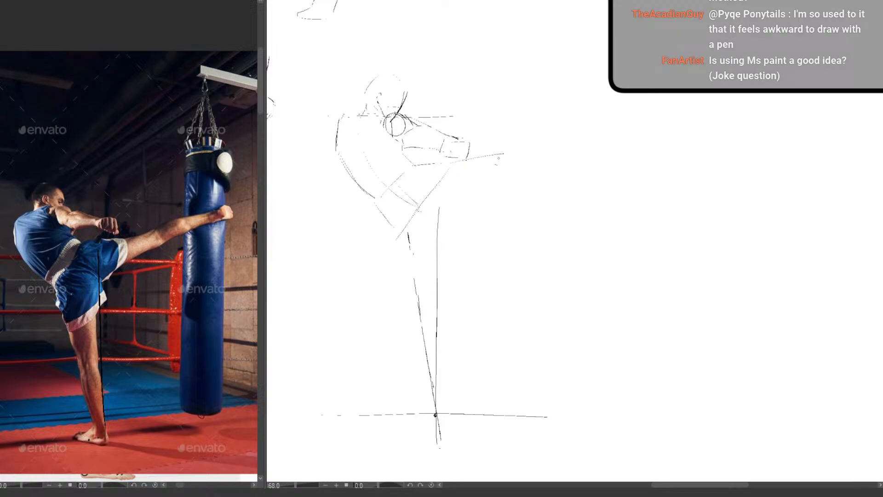
key(ctrl+z)
mouse_move(459, 163)
mouse_down()
mouse_move(514, 156)
mouse_move(514, 171)
mouse_up()
drag(432, 199, 507, 177)
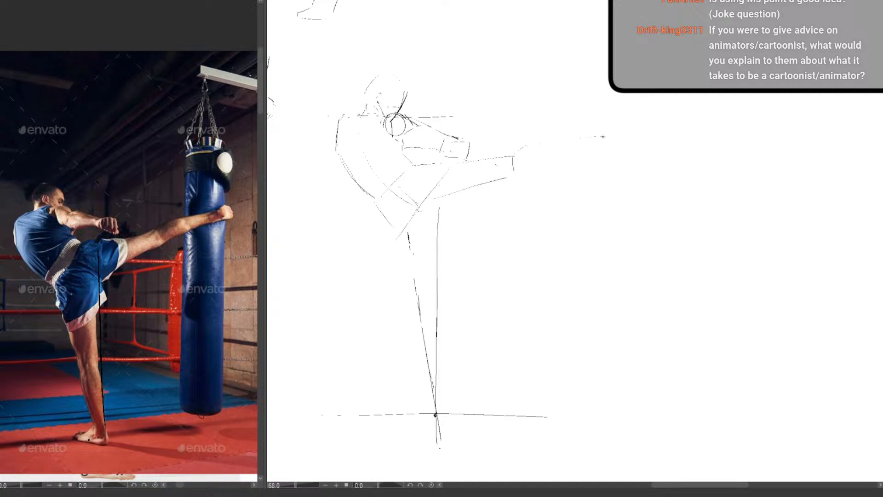
Outline the raised lower leg from the knee to the ankle with a gently curved calf underside
drag(515, 175, 590, 154)
key(ctrl+z)
drag(525, 171, 593, 153)
drag(518, 172, 599, 146)
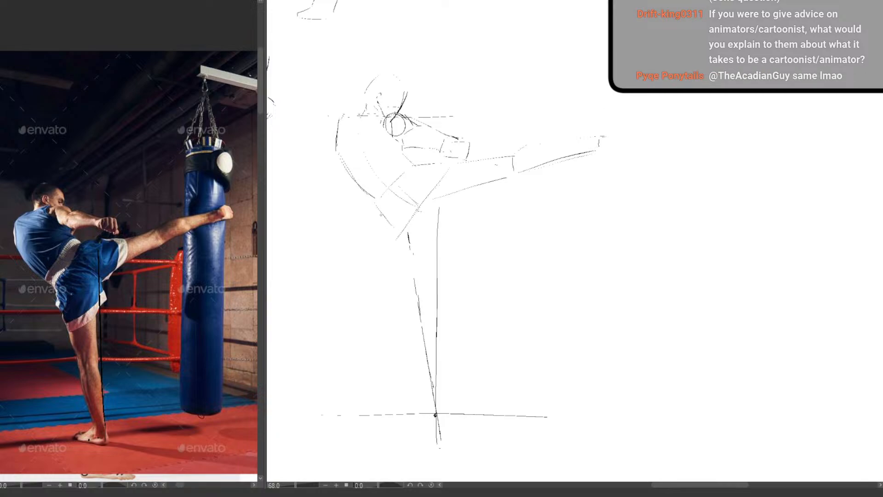
Firm up both sides of the pelvis, the chest-and-belly edge and the curved centre line of the torso
drag(376, 201, 390, 233)
drag(427, 204, 408, 232)
mouse_move(396, 117)
mouse_down()
mouse_move(391, 132)
mouse_move(416, 162)
mouse_up()
mouse_move(377, 107)
mouse_down()
mouse_move(363, 155)
mouse_move(361, 124)
mouse_move(387, 186)
mouse_up()
key(ctrl+z)
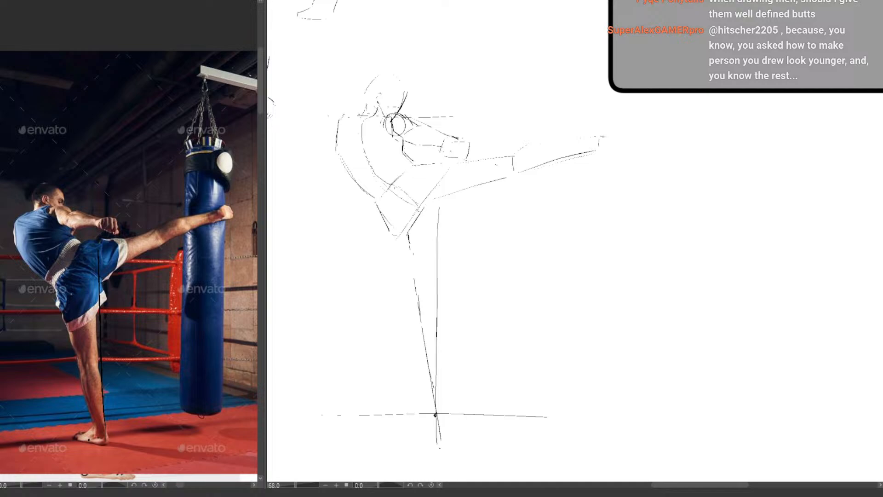
Add the triangular hip plane on the pelvis and cross-contour lines around the waist and ribcage
mouse_move(402, 176)
mouse_down()
mouse_move(417, 209)
mouse_move(388, 195)
mouse_move(421, 199)
mouse_move(412, 241)
mouse_move(387, 195)
mouse_move(376, 199)
mouse_move(385, 223)
mouse_up()
drag(404, 173, 411, 198)
drag(405, 154, 412, 164)
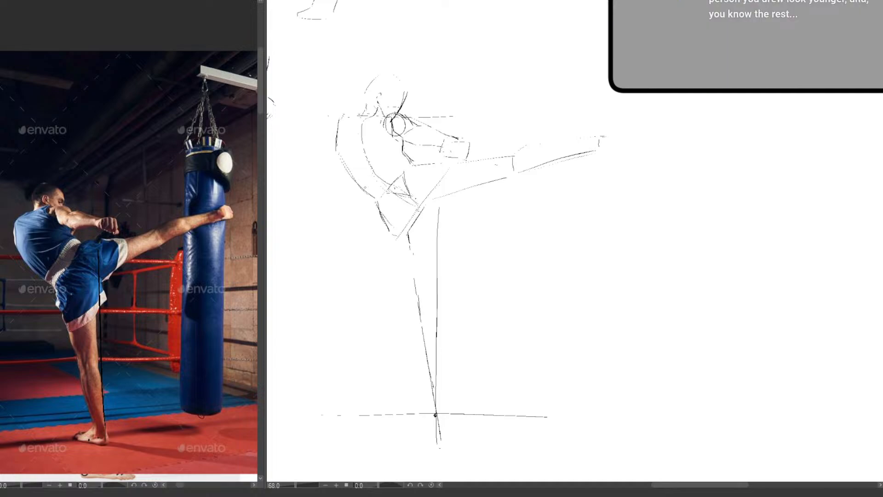
drag(373, 173, 365, 188)
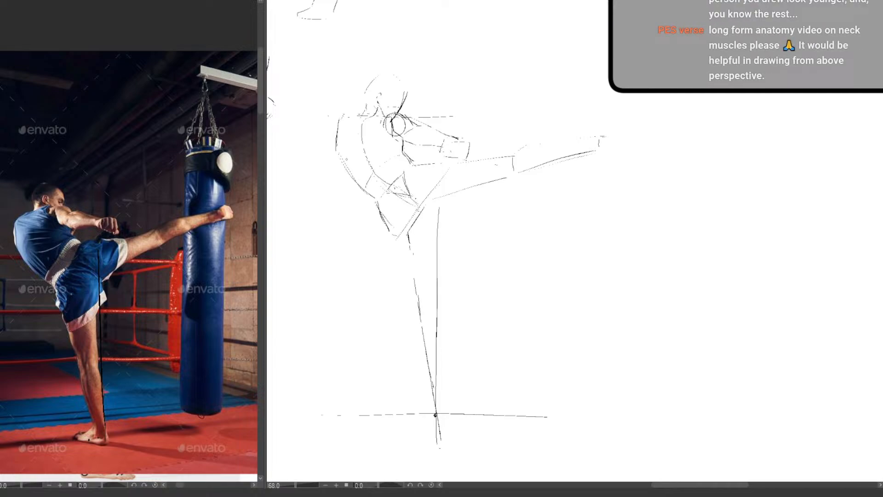
drag(346, 154, 362, 144)
Outline the supporting leg around its gesture line with both thigh edges, the knee and the tapering calf
drag(398, 275, 412, 298)
mouse_move(426, 224)
mouse_down()
mouse_move(429, 291)
mouse_move(406, 302)
mouse_move(426, 381)
mouse_up()
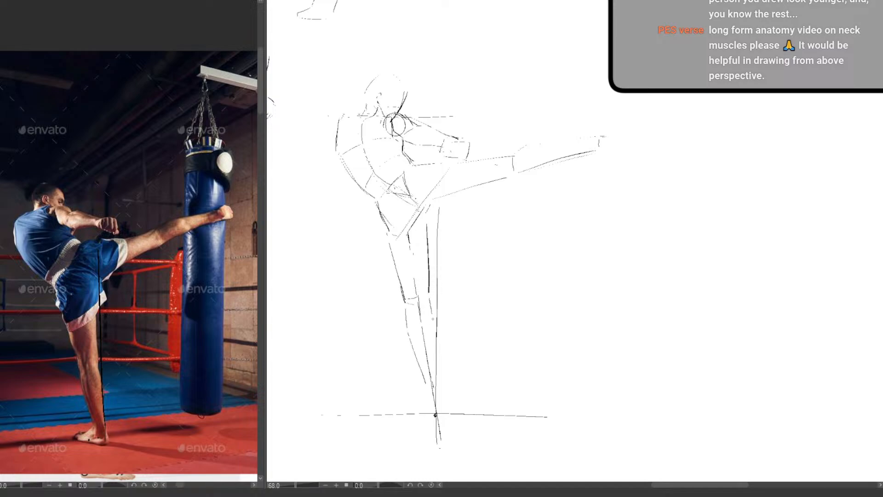
drag(433, 319, 435, 371)
Erase the ground line and leftover guide ends, and sketch the supporting foot with its heel and sole below the ankle
mouse_move(414, 405)
mouse_down()
mouse_move(459, 410)
mouse_move(348, 420)
mouse_move(428, 402)
mouse_up()
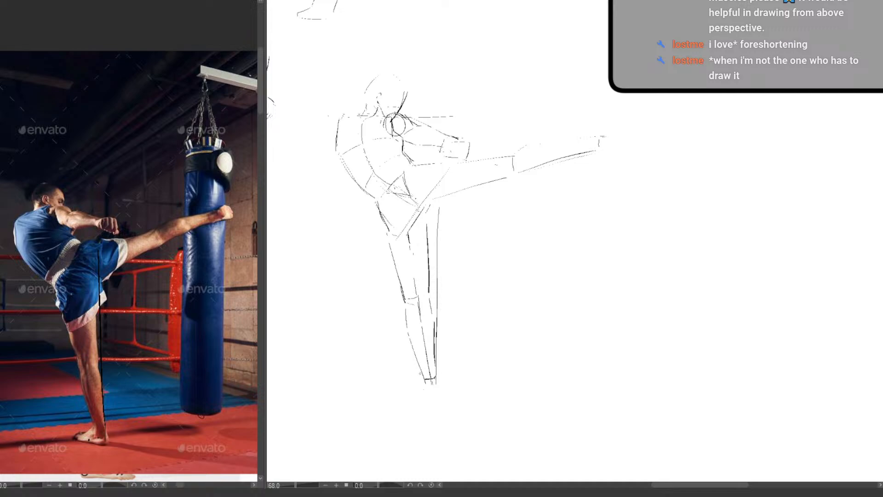
drag(421, 374, 406, 383)
drag(415, 395, 436, 392)
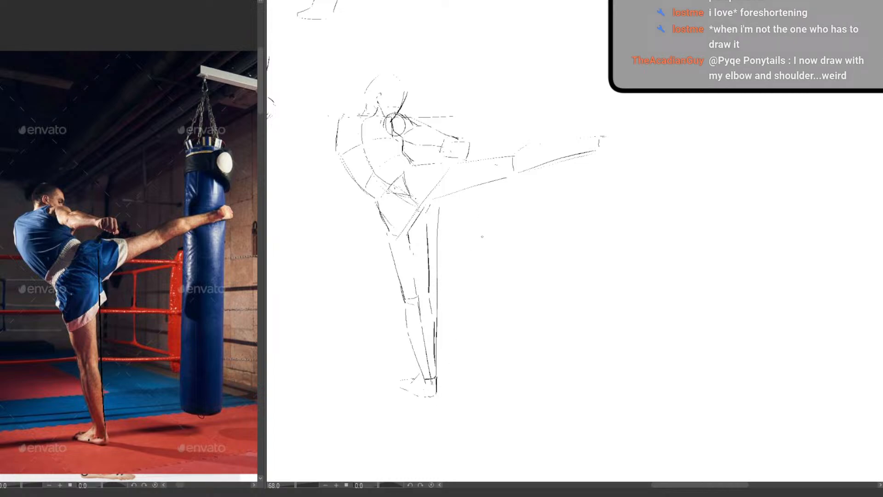
Redraw the curve of the back down to the hip, and firm up the crotch line and both edges of the raised thigh
mouse_move(334, 142)
mouse_down()
mouse_move(338, 150)
mouse_move(339, 121)
mouse_up()
drag(341, 157, 373, 196)
key(ctrl+z)
drag(348, 165, 389, 231)
mouse_move(431, 199)
mouse_down()
mouse_move(491, 180)
mouse_move(422, 216)
mouse_up()
mouse_move(409, 164)
mouse_down()
mouse_move(460, 163)
mouse_move(422, 178)
mouse_move(418, 199)
mouse_move(440, 199)
mouse_move(437, 188)
mouse_move(507, 154)
mouse_up()
drag(443, 200, 523, 173)
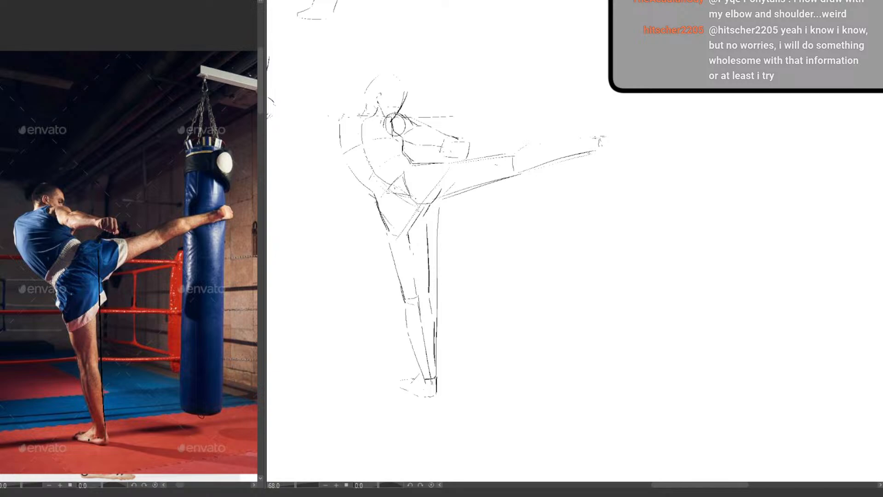
Block in the kicking foot at the end of the raised leg and check the pose with the canvas mirrored
mouse_move(588, 154)
mouse_down()
mouse_move(617, 153)
mouse_move(611, 133)
mouse_move(620, 142)
mouse_up()
key(h)
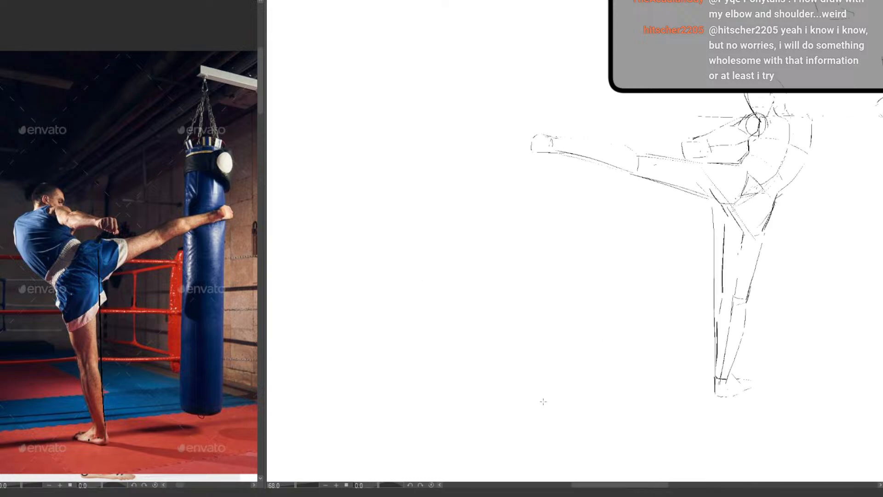
key(h)
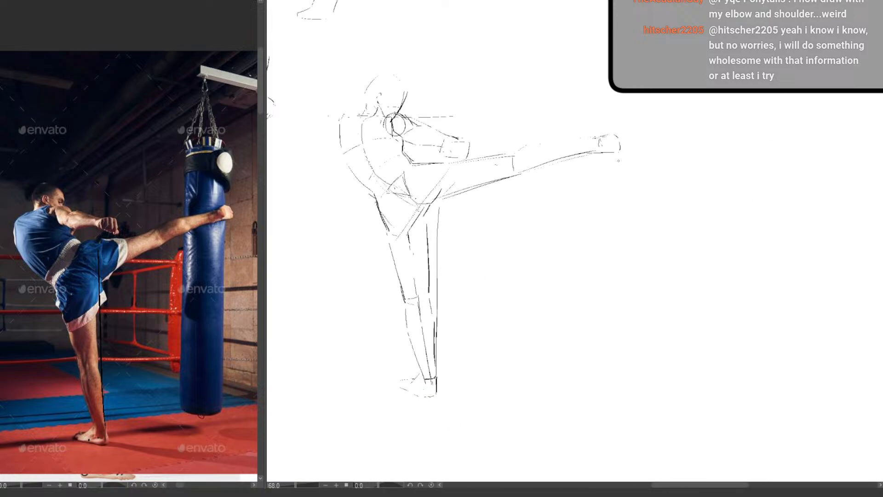
drag(344, 118, 340, 142)
Fade the construction sketch and outline the head over it in dark line, from the jaw around the skull to the nape
click(882, 155)
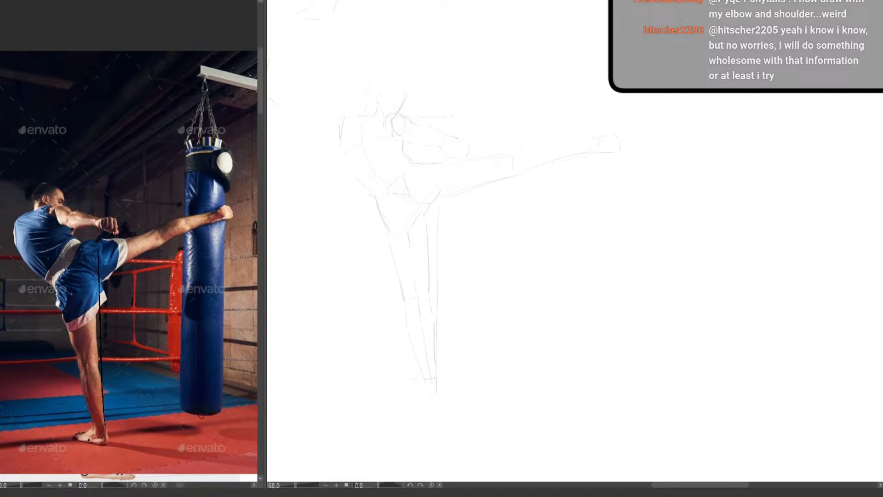
drag(394, 110, 543, 184)
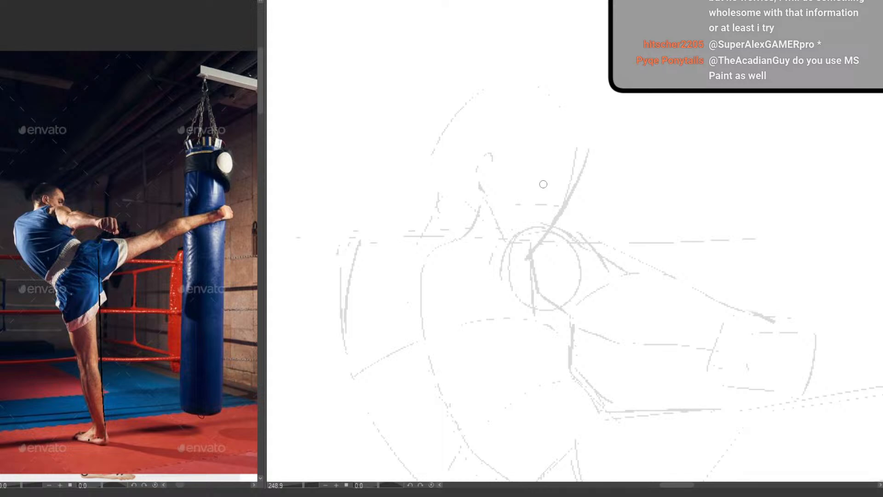
drag(508, 216, 486, 210)
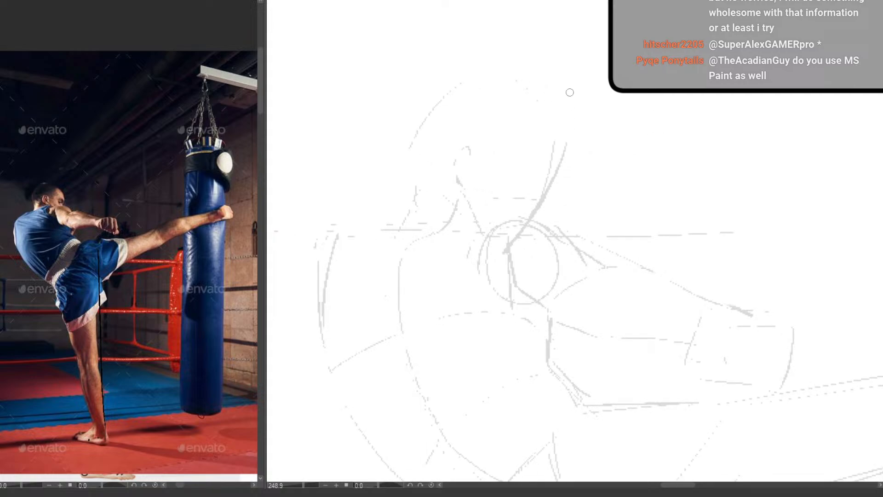
drag(518, 216, 481, 279)
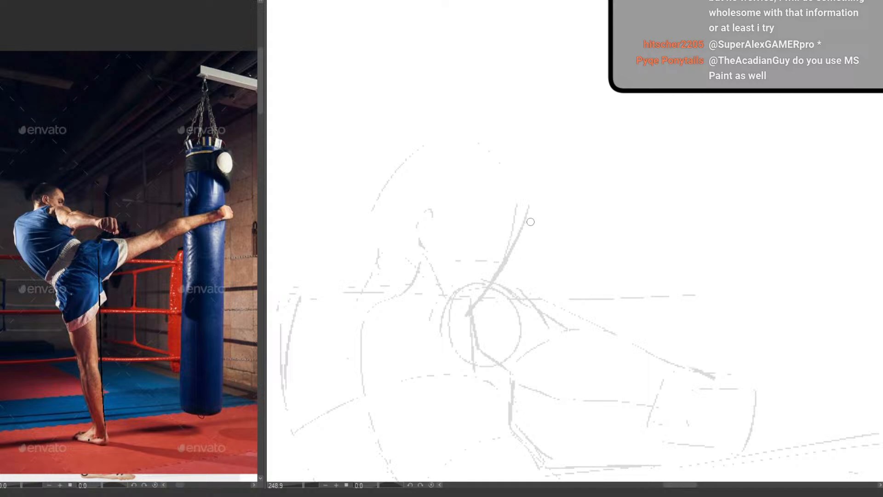
drag(530, 222, 483, 289)
mouse_move(530, 221)
mouse_down()
mouse_move(529, 198)
mouse_move(448, 131)
mouse_move(377, 245)
mouse_up()
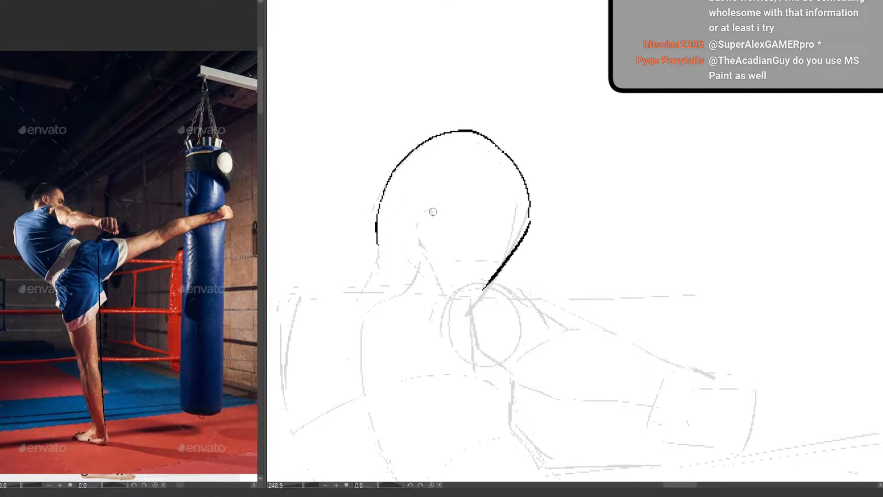
Ink the ear with the jawline below it, the back of the neck, the shoulder line and the top curve of the near shoulder
mouse_move(442, 210)
mouse_down()
mouse_move(413, 221)
mouse_move(444, 279)
mouse_up()
drag(378, 243, 364, 288)
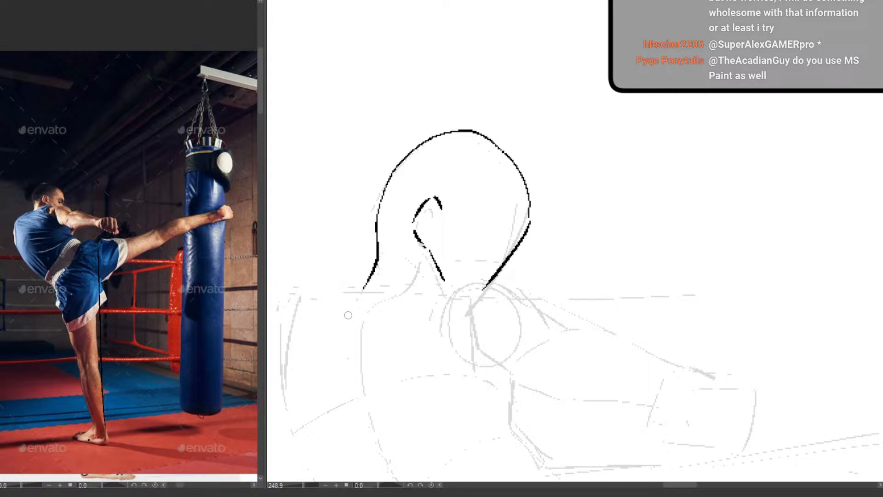
drag(378, 335, 446, 268)
mouse_move(385, 212)
mouse_down()
mouse_move(552, 207)
mouse_move(598, 266)
mouse_move(526, 212)
mouse_up()
drag(492, 181, 537, 213)
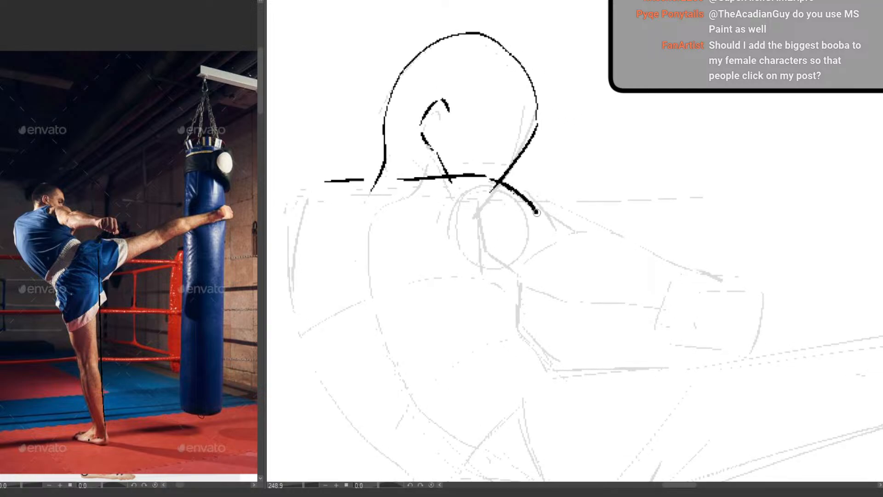
Draw the inner contour of the near shoulder and the upper edge of the extended arm down to the wrist
mouse_move(490, 181)
mouse_down()
mouse_move(477, 197)
mouse_move(477, 249)
mouse_move(504, 275)
mouse_up()
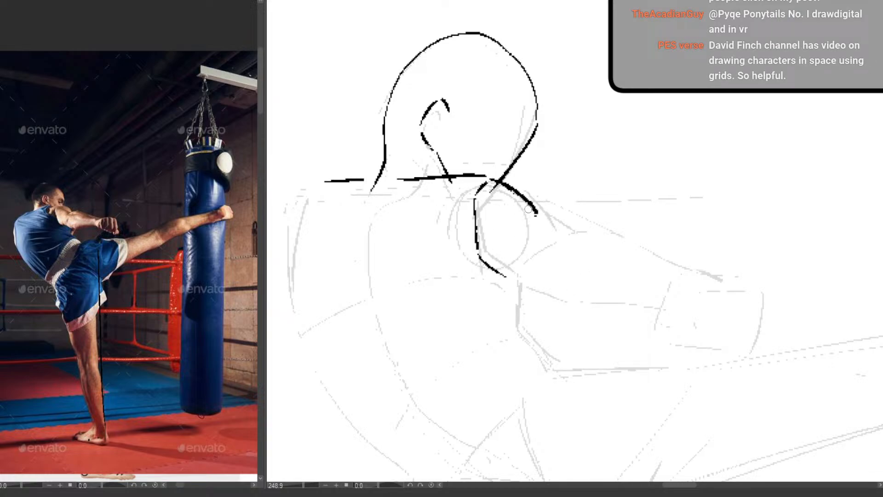
mouse_move(532, 214)
mouse_down()
mouse_move(593, 225)
mouse_move(540, 215)
mouse_move(589, 217)
mouse_move(678, 252)
mouse_up()
key(ctrl+z)
key(ctrl+z)
key(ctrl+z)
drag(587, 215, 693, 275)
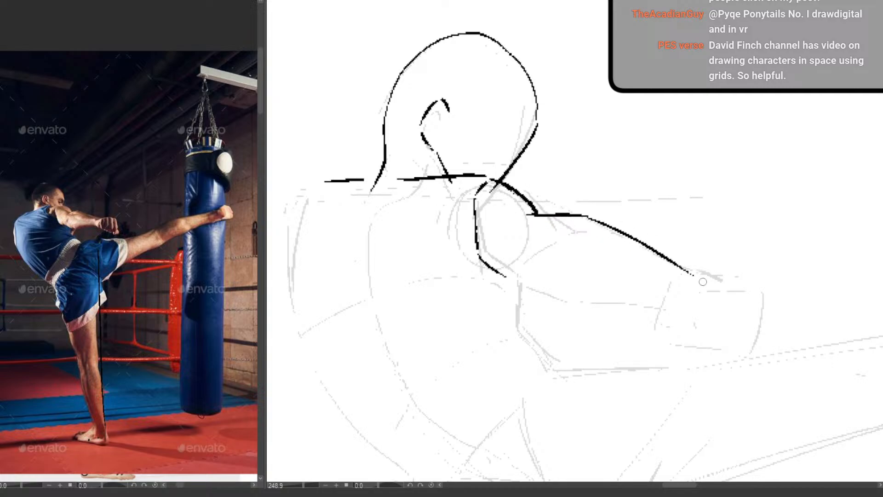
Outline the underside of the extended arm from the armpit to the wrist, redoing the stroke until it fits
mouse_move(498, 267)
mouse_down()
mouse_move(530, 298)
mouse_move(655, 310)
mouse_up()
drag(546, 335, 552, 379)
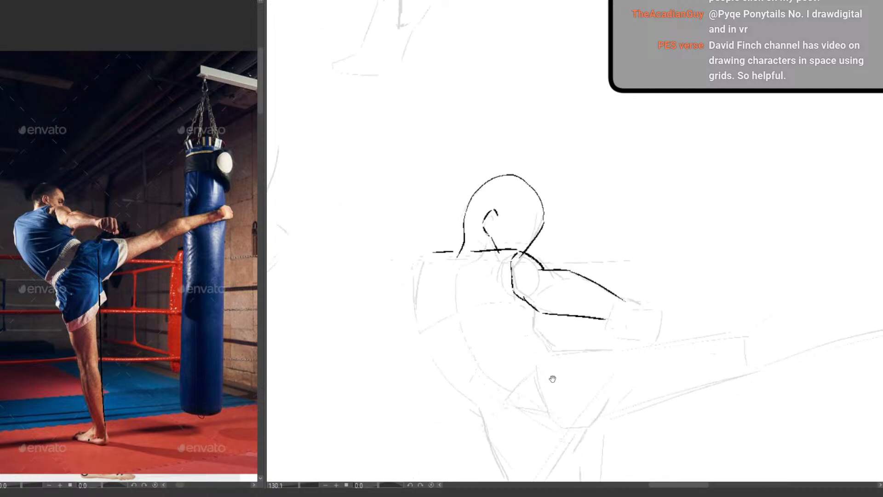
mouse_move(544, 301)
mouse_down()
mouse_move(489, 245)
mouse_move(542, 244)
mouse_up()
key(ctrl+z)
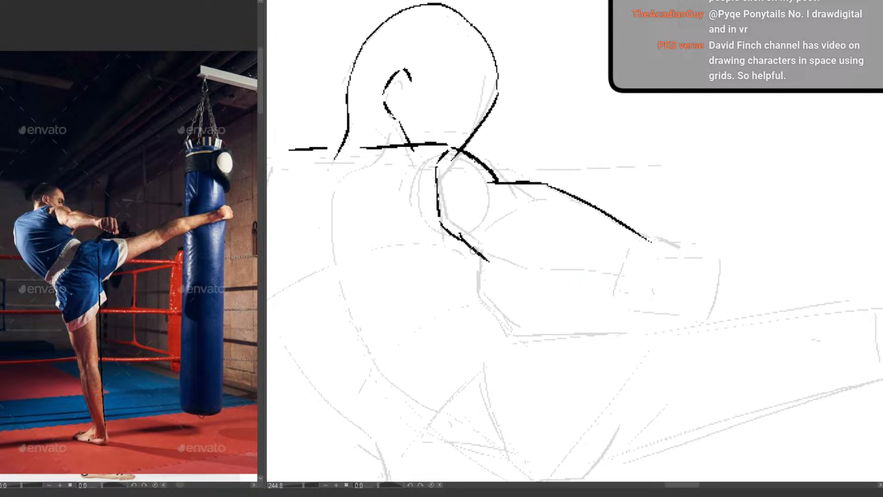
drag(485, 258, 592, 272)
key(ctrl+z)
drag(487, 257, 619, 269)
drag(437, 262, 508, 249)
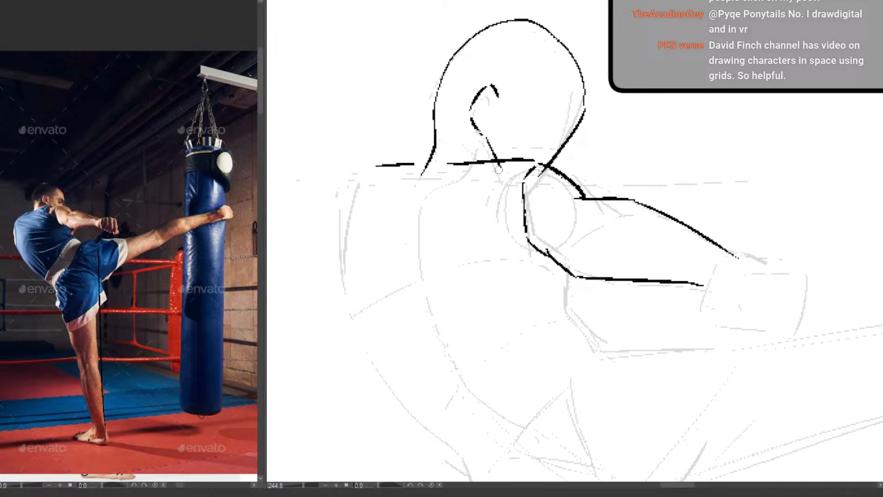
Draw the curved line below the neck and outline the far shoulder and arched back down to the hip
mouse_move(503, 163)
mouse_down()
mouse_move(470, 198)
mouse_move(529, 246)
mouse_up()
drag(374, 166, 345, 217)
drag(340, 239, 363, 332)
scroll(427, 354, down, 5)
drag(478, 414, 464, 274)
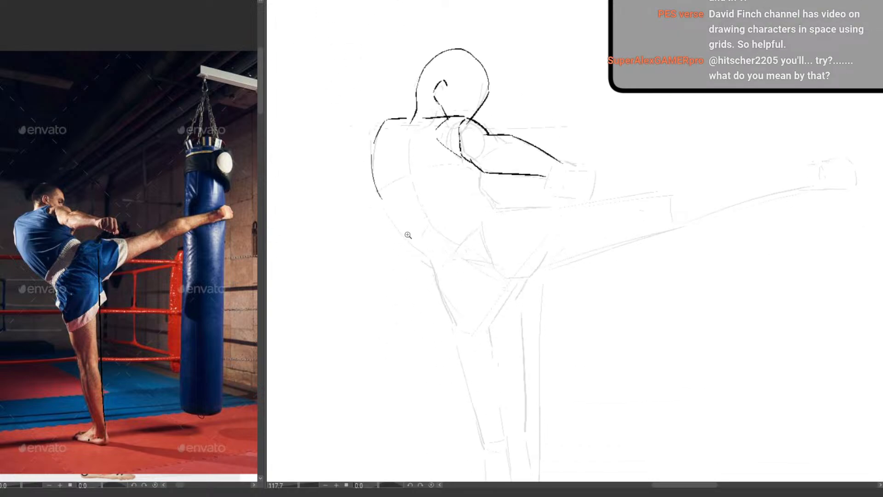
scroll(409, 235, up, 3)
mouse_move(364, 171)
mouse_down()
mouse_move(439, 268)
mouse_move(464, 334)
mouse_up()
drag(527, 326, 461, 360)
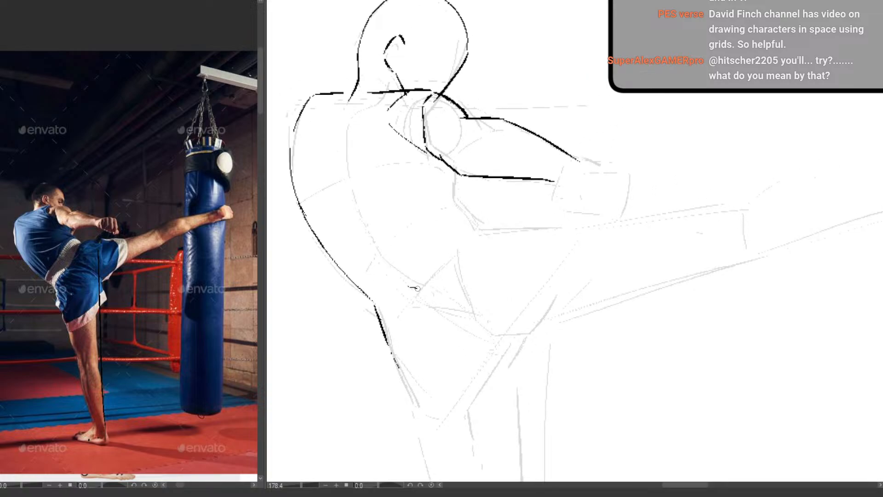
Add the short curved waist line across the pelvis and the crotch lines where the two legs meet
drag(409, 287, 463, 302)
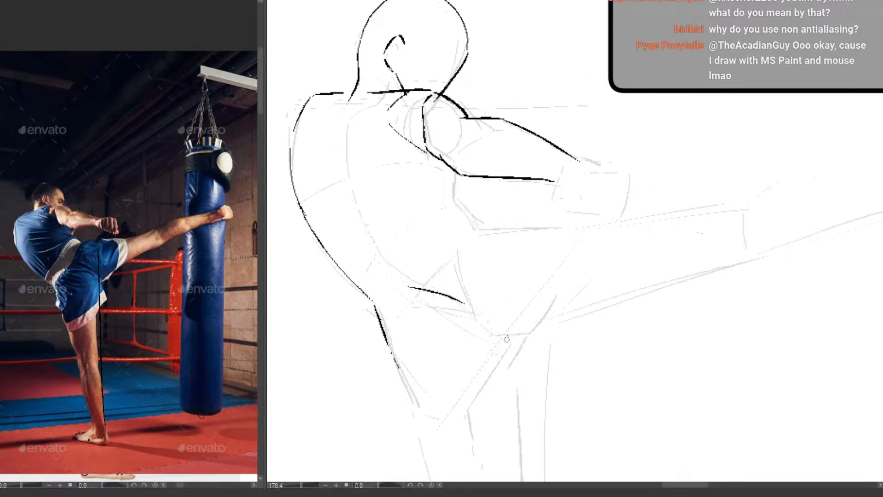
drag(509, 331, 492, 393)
mouse_move(528, 320)
mouse_down()
mouse_move(504, 350)
mouse_move(516, 226)
mouse_up()
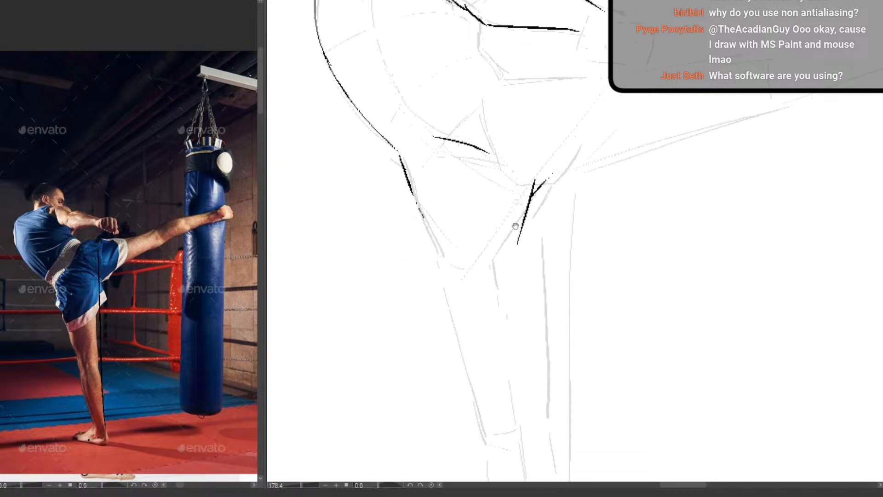
Outline both edges of the supporting thigh, erasing the first outer line and redrawing it down to the knee
drag(408, 183, 427, 250)
mouse_move(430, 260)
mouse_down()
mouse_move(480, 389)
mouse_move(477, 338)
mouse_move(462, 297)
mouse_up()
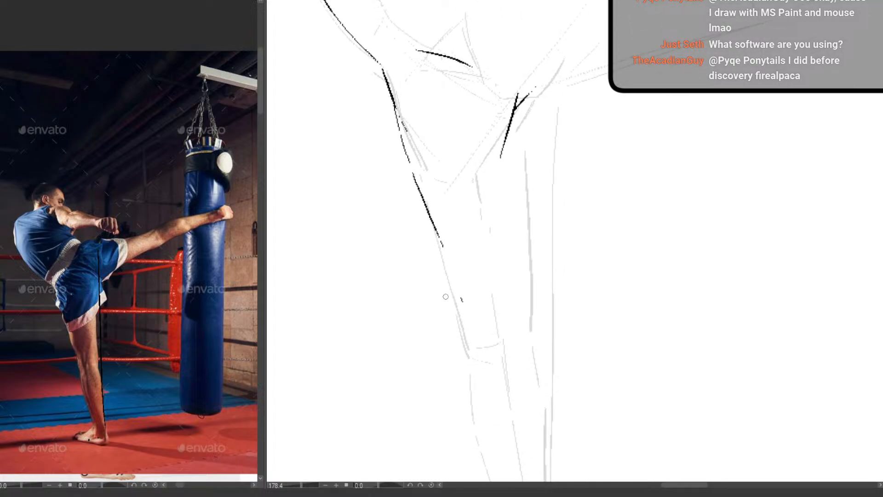
drag(444, 249, 447, 245)
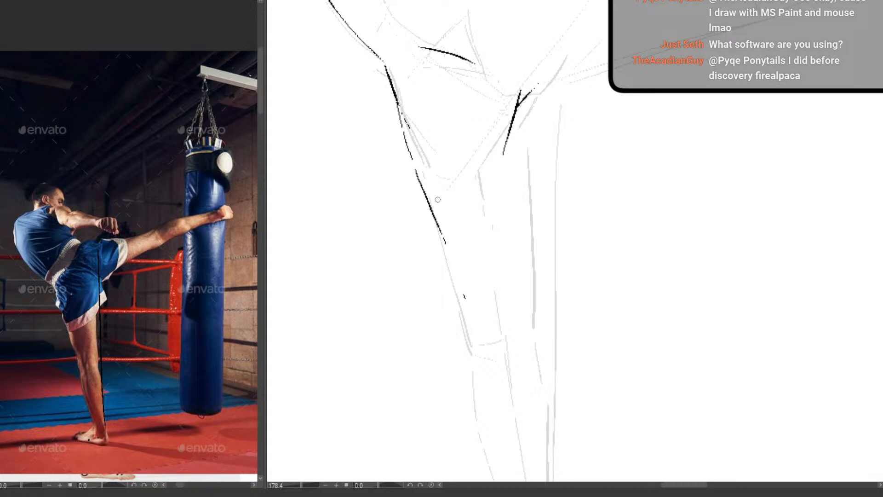
key(e)
mouse_move(472, 310)
mouse_down()
mouse_move(394, 85)
mouse_move(422, 185)
mouse_up()
key(p)
drag(422, 190, 460, 329)
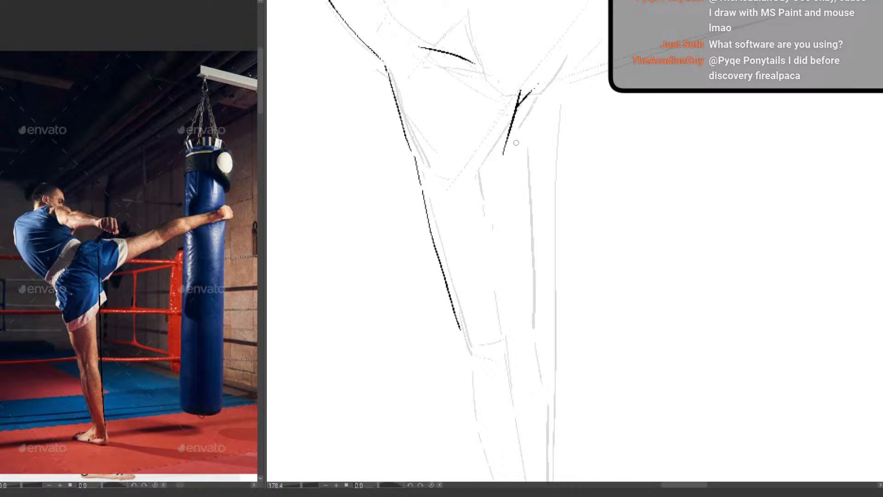
drag(521, 118, 534, 322)
Outline the supporting leg's knee, both sides of the calf and the foot with its heel and sole
drag(516, 278, 455, 294)
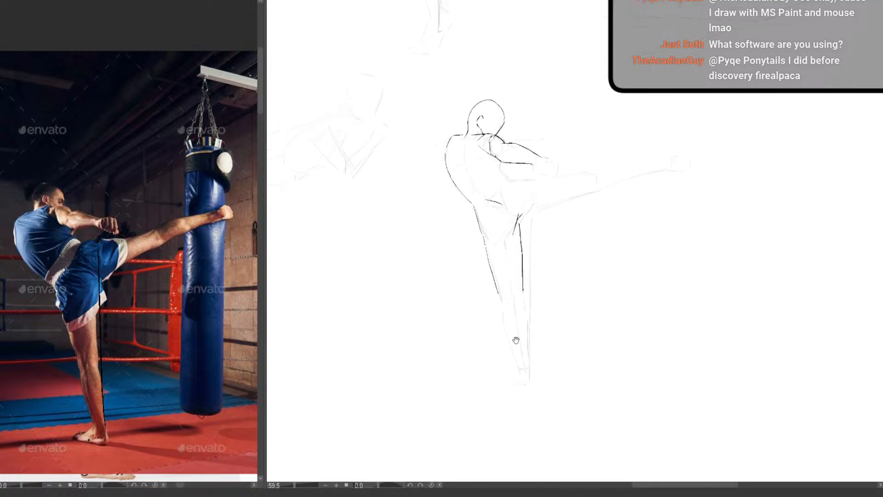
drag(516, 339, 419, 348)
drag(413, 271, 464, 272)
key(ctrl+z)
mouse_move(426, 212)
mouse_down()
mouse_move(431, 334)
mouse_move(398, 344)
mouse_move(409, 355)
mouse_move(430, 343)
mouse_move(408, 337)
mouse_move(390, 346)
mouse_move(393, 355)
mouse_up()
mouse_move(406, 377)
mouse_down()
mouse_move(396, 295)
mouse_move(389, 314)
mouse_move(413, 403)
mouse_up()
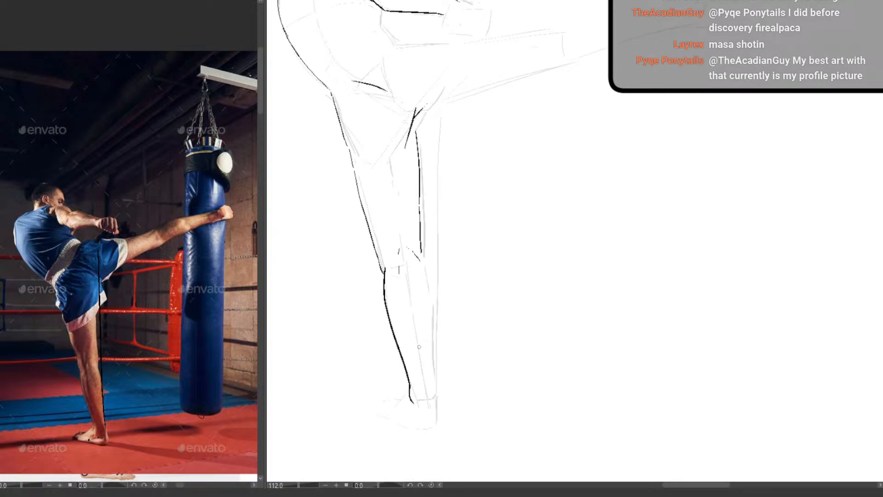
mouse_move(421, 252)
mouse_down()
mouse_move(439, 422)
mouse_move(416, 429)
mouse_move(377, 407)
mouse_up()
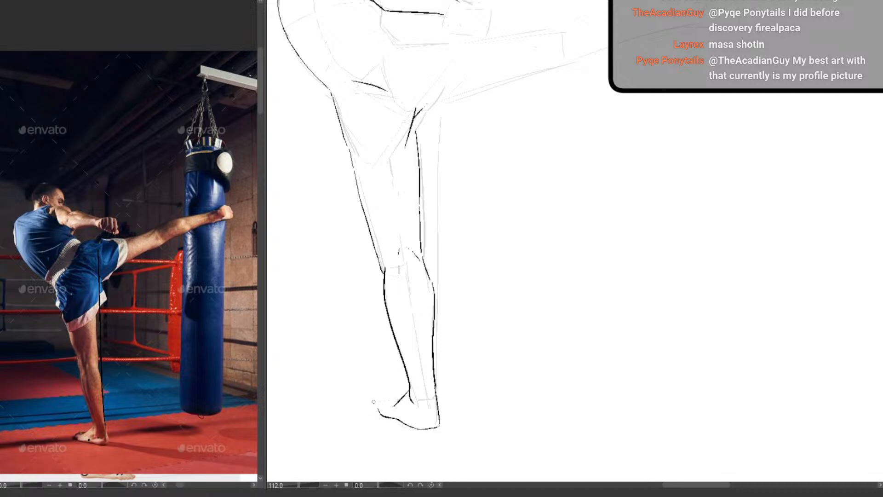
drag(456, 280, 431, 402)
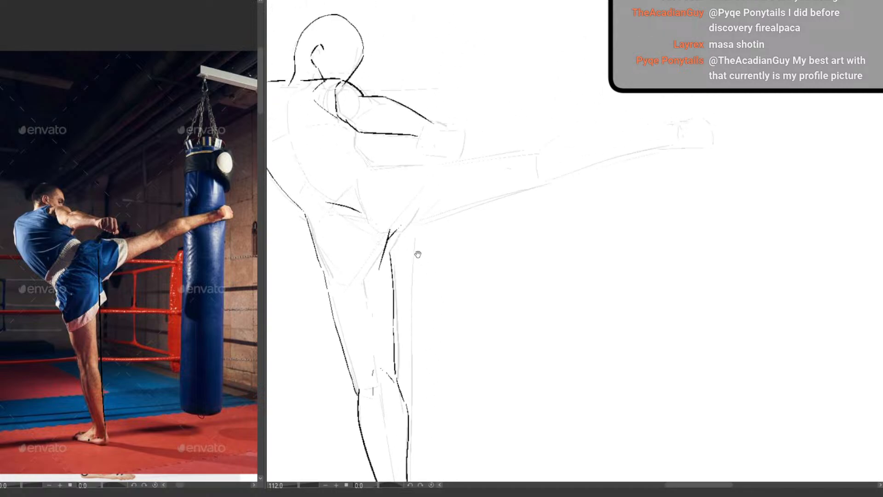
Draw the start of the raised thigh's underside, the hip crease on the pelvis and the waist curve into the raised thigh
drag(386, 229, 419, 220)
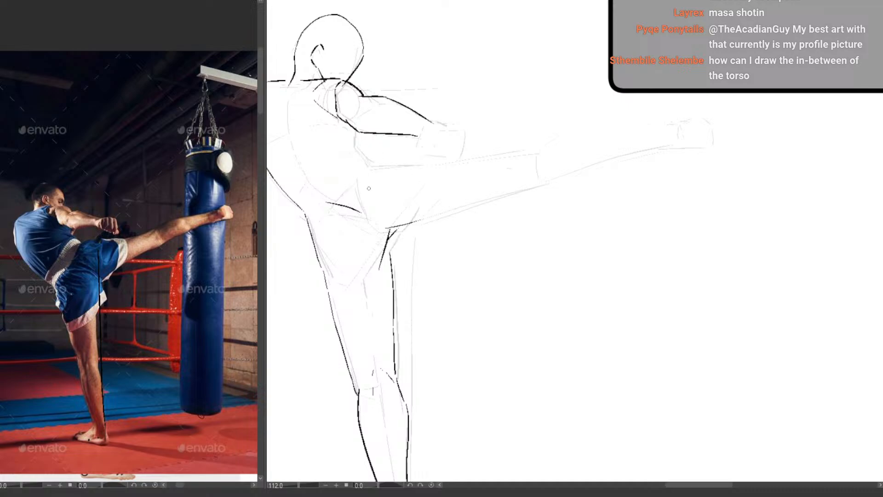
drag(356, 178, 364, 213)
key(e)
mouse_move(358, 177)
mouse_down()
mouse_move(317, 209)
mouse_move(355, 169)
mouse_up()
key(p)
drag(392, 221, 460, 228)
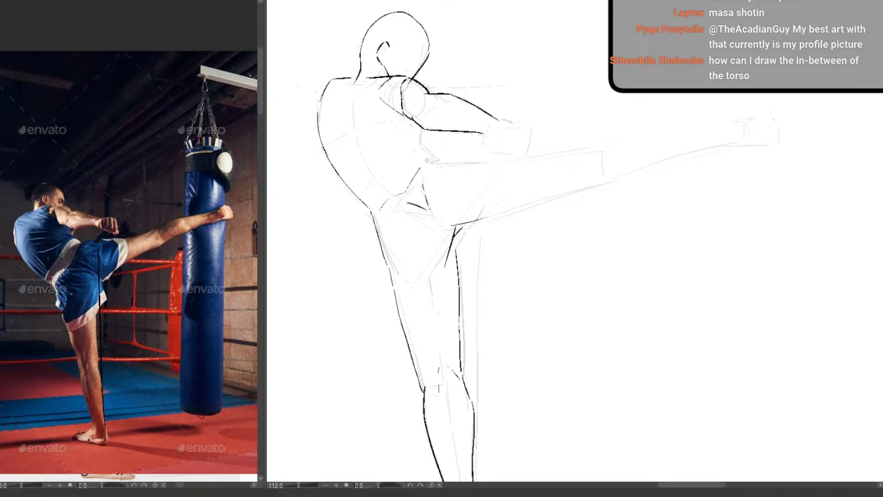
drag(421, 166, 445, 166)
Outline the belly edge and the kicking leg with both thigh edges, the knee, shin, calf and foot
mouse_move(422, 127)
mouse_down()
mouse_move(445, 162)
mouse_move(591, 150)
mouse_up()
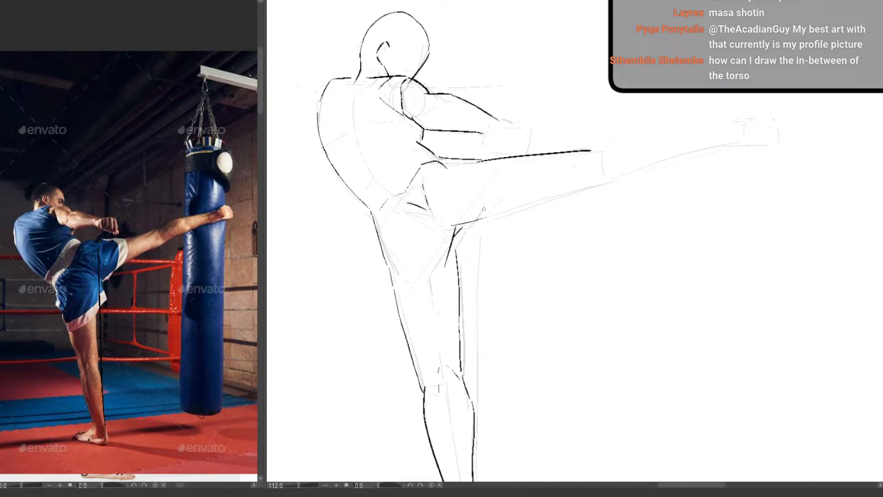
drag(483, 220, 607, 184)
mouse_move(596, 149)
mouse_down()
mouse_move(454, 191)
mouse_move(501, 169)
mouse_move(593, 166)
mouse_up()
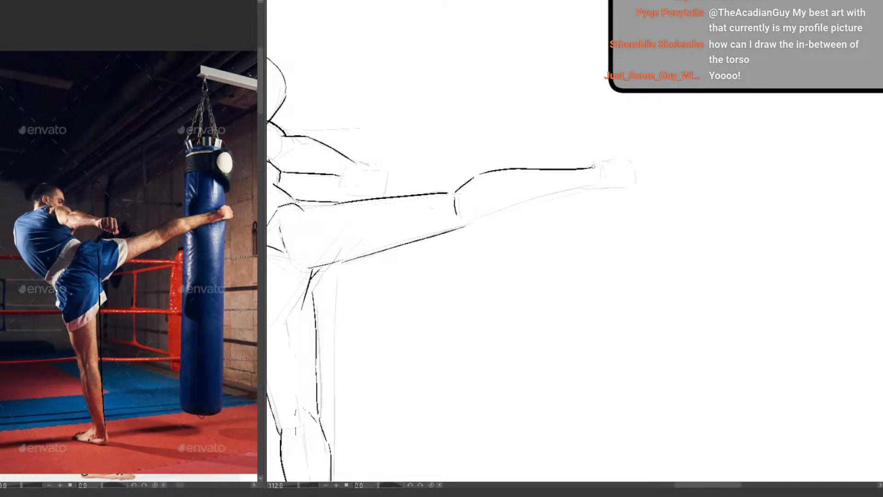
mouse_move(467, 224)
mouse_down()
mouse_move(614, 176)
mouse_move(597, 187)
mouse_move(600, 162)
mouse_move(615, 156)
mouse_move(629, 167)
mouse_move(626, 187)
mouse_move(623, 156)
mouse_move(629, 184)
mouse_move(609, 189)
mouse_up()
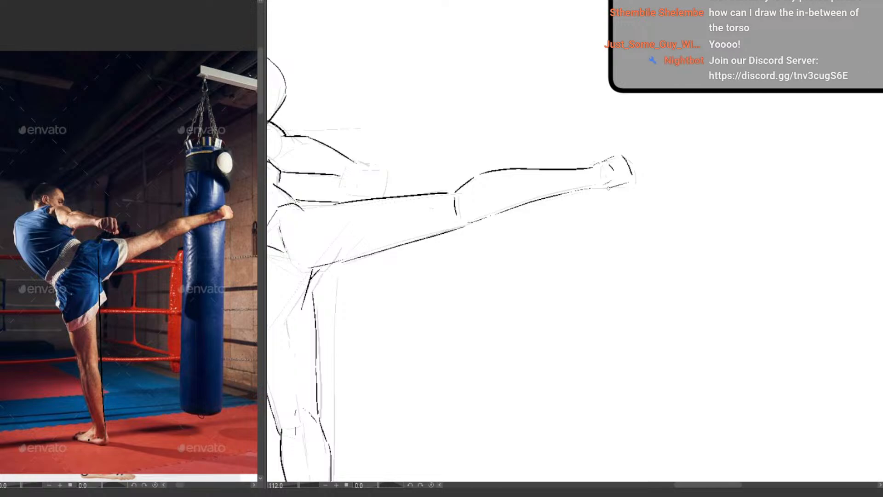
Draw the clenched fist at the end of the extended arm with its knuckles and separate fingers
drag(544, 238, 510, 284)
drag(510, 284, 495, 268)
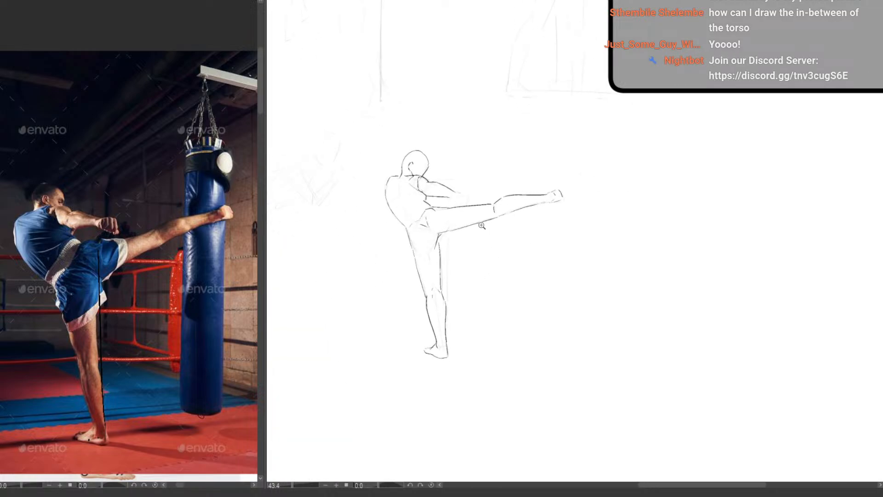
drag(482, 225, 498, 197)
scroll(416, 156, up, 2)
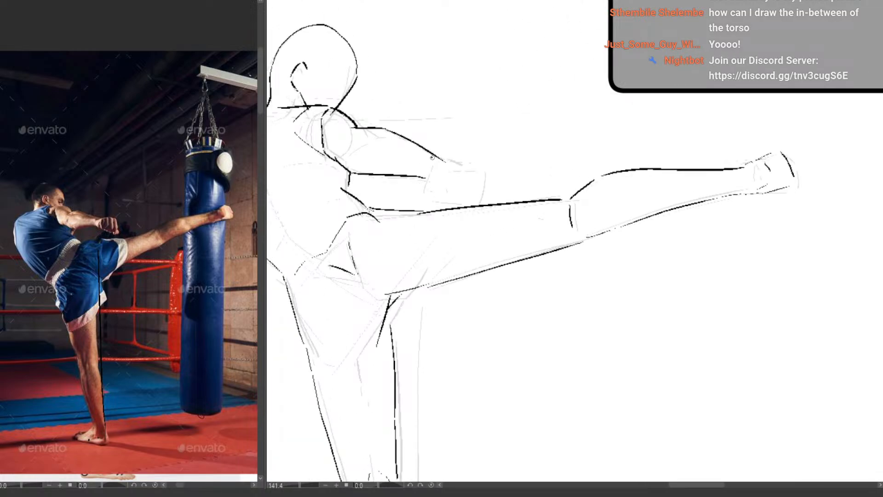
mouse_move(430, 157)
mouse_down()
mouse_move(468, 157)
mouse_move(456, 160)
mouse_move(468, 164)
mouse_move(462, 189)
mouse_up()
drag(457, 163, 458, 179)
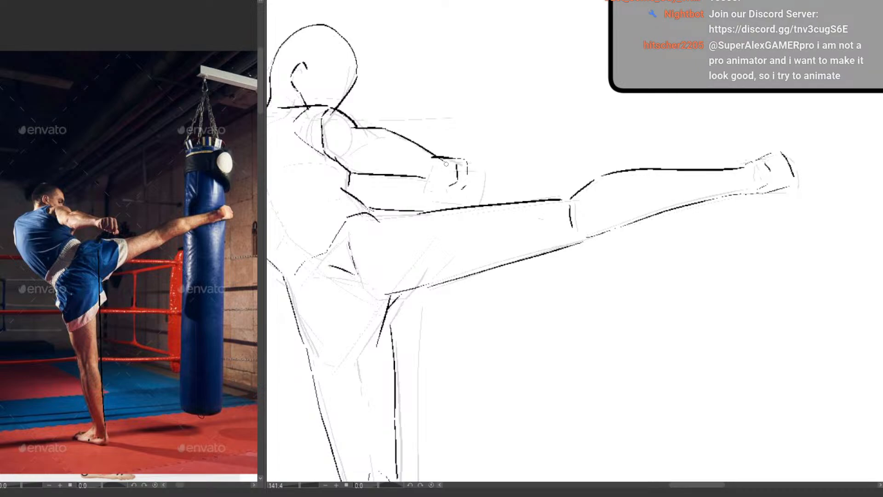
mouse_move(446, 162)
mouse_down()
mouse_move(447, 184)
mouse_move(433, 180)
mouse_up()
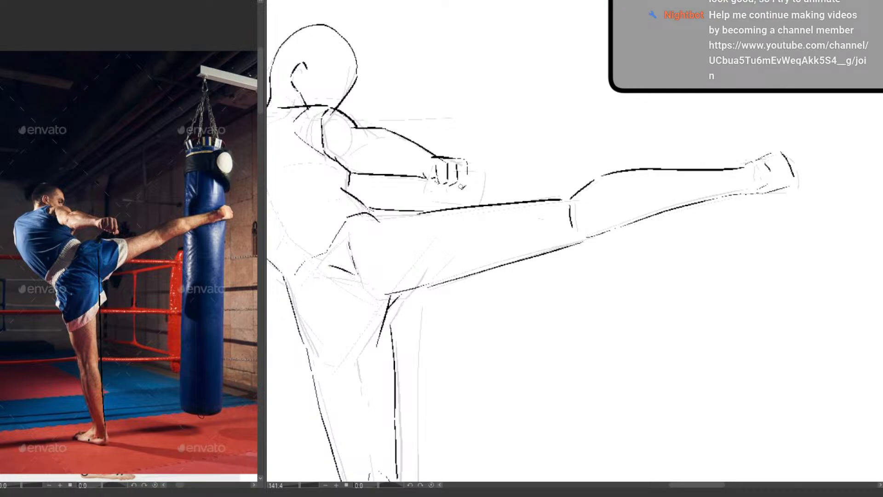
Finish the clenched fist with its outermost finger and the darker creases along the underside
mouse_move(462, 189)
mouse_down()
mouse_move(454, 185)
mouse_move(469, 168)
mouse_move(455, 186)
mouse_up()
key(e)
key(p)
mouse_move(470, 161)
mouse_down()
mouse_move(476, 186)
mouse_move(459, 188)
mouse_up()
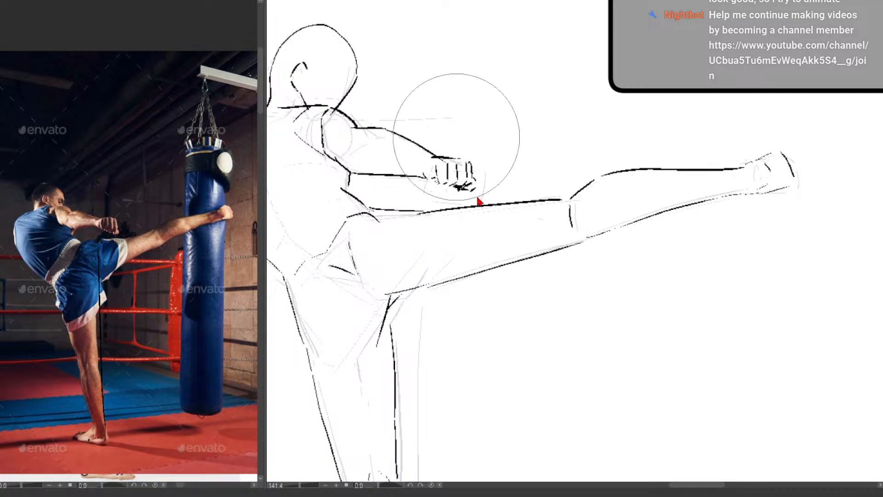
drag(473, 179, 459, 187)
Draw the elbow circle, a contour line along the forearm, the wrist line and the curve rounding the near shoulder
scroll(492, 180, down, 3)
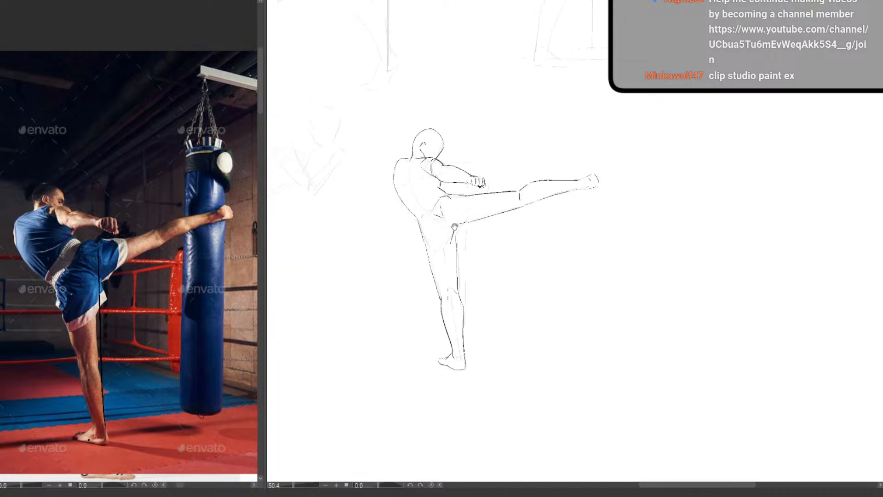
drag(442, 290, 420, 281)
scroll(455, 164, up, 2)
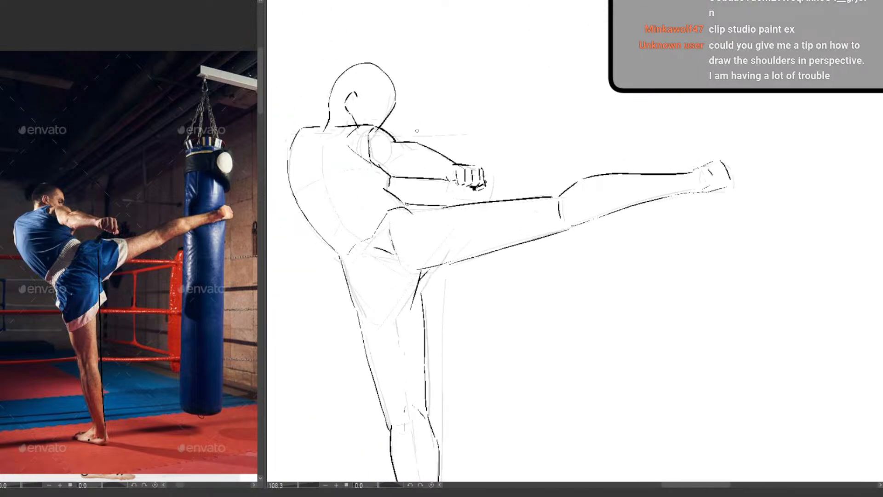
mouse_move(384, 171)
mouse_down()
mouse_move(390, 143)
mouse_move(399, 166)
mouse_move(392, 146)
mouse_up()
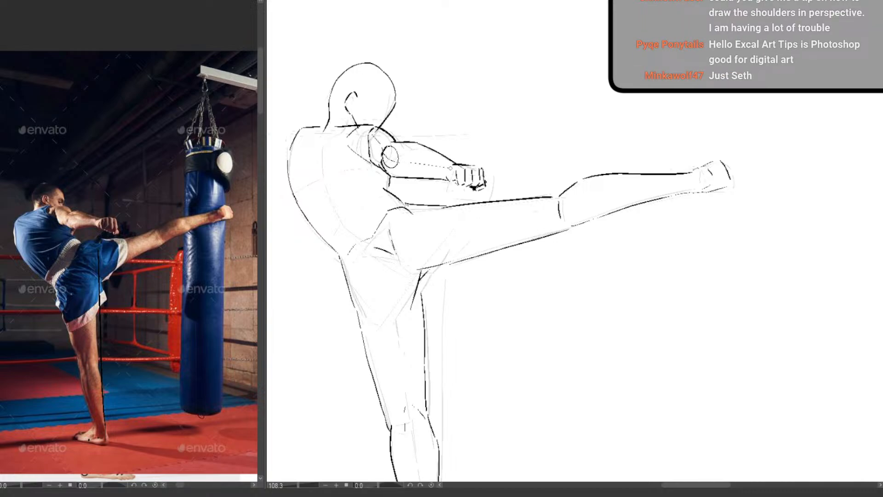
drag(446, 180, 448, 162)
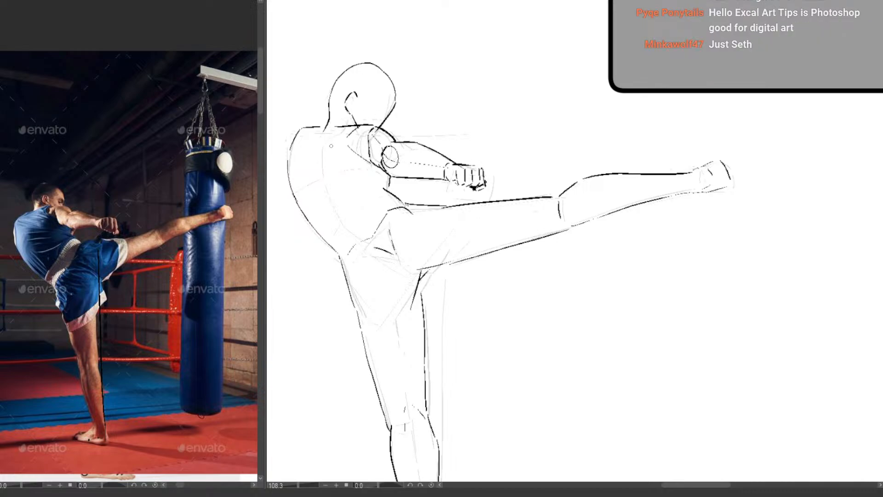
mouse_move(356, 124)
mouse_down()
mouse_move(345, 141)
mouse_move(363, 160)
mouse_up()
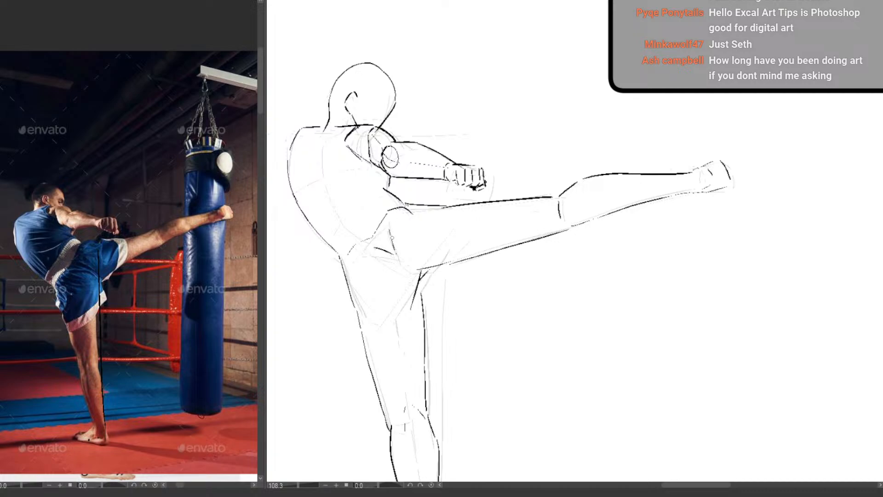
Thicken the outline of the upper back and draw the curved spine line from the neck base, checking the pose in a mirrored view
drag(392, 238, 433, 283)
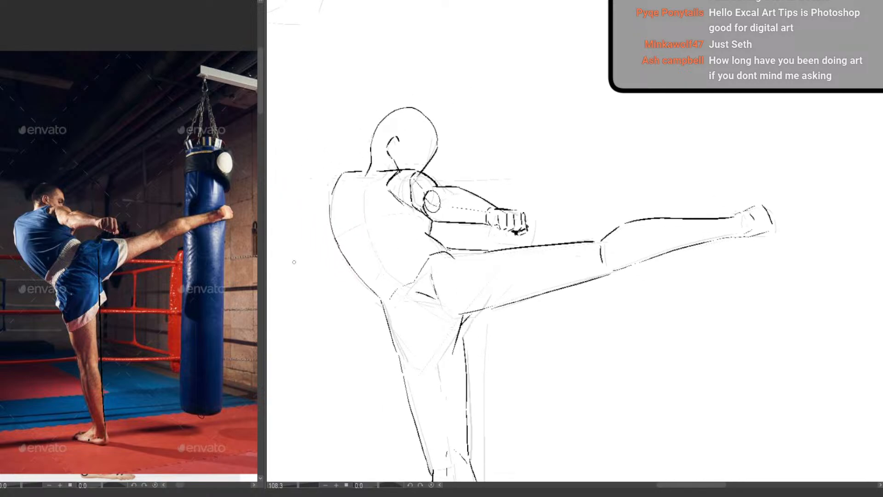
mouse_move(338, 178)
mouse_down()
mouse_move(329, 217)
mouse_move(329, 208)
mouse_up()
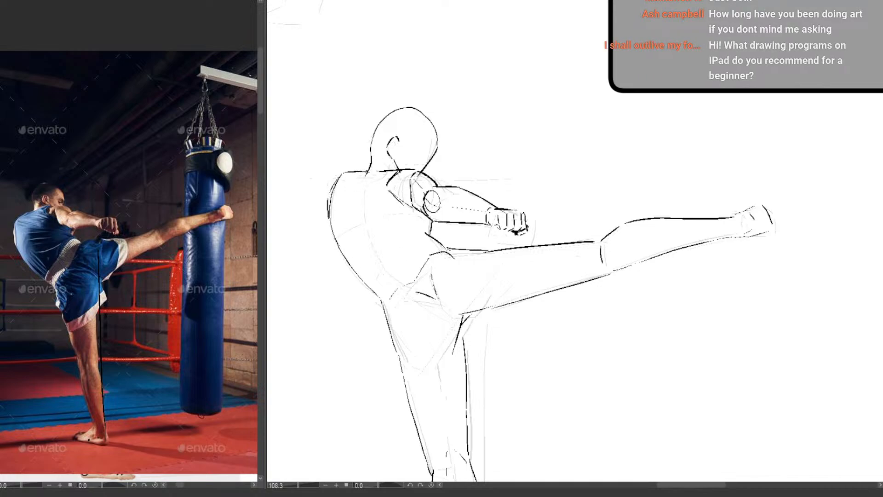
drag(454, 310, 394, 286)
key(h)
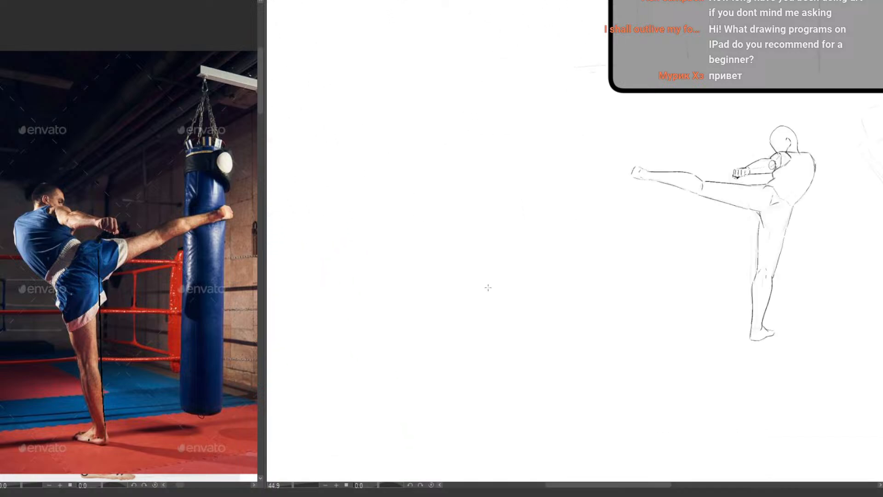
key(h)
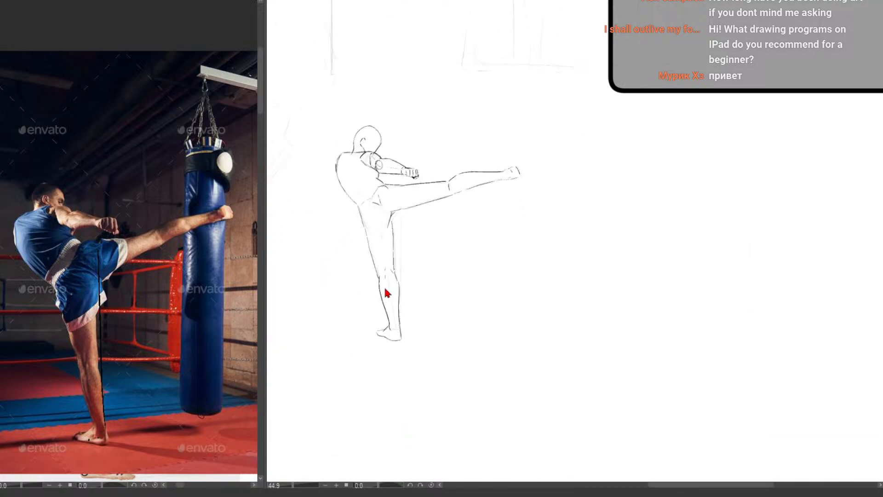
mouse_move(341, 161)
mouse_down()
mouse_move(363, 151)
mouse_move(353, 164)
mouse_move(371, 226)
mouse_up()
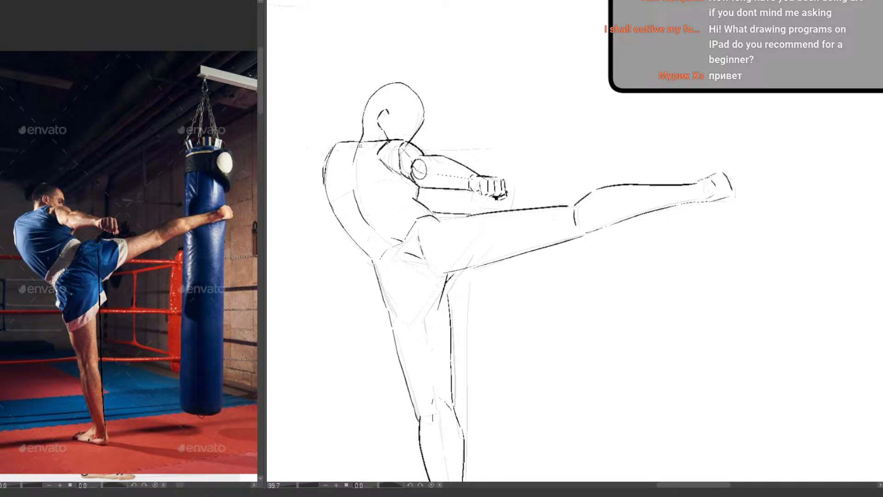
drag(364, 144, 379, 133)
Compare the kicking leg's angle using slanted guide lines along it in the photo and the sketch, and undo the guides
scroll(419, 313, down, 5)
drag(456, 355, 422, 390)
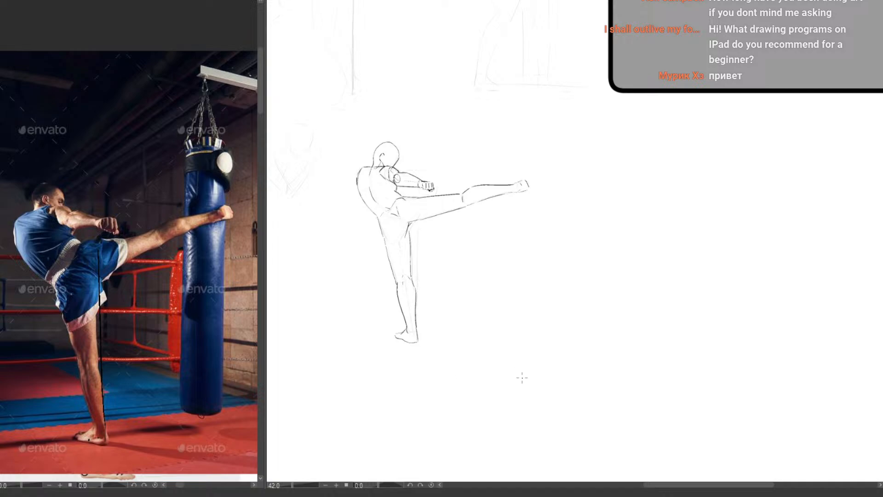
drag(75, 274, 251, 204)
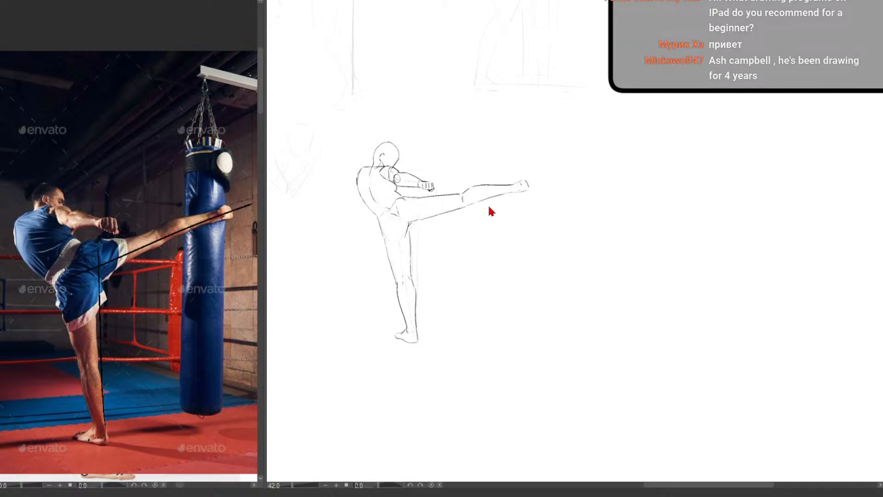
drag(409, 214, 436, 211)
drag(368, 217, 734, 146)
mouse_move(441, 303)
mouse_down()
mouse_move(406, 329)
mouse_move(419, 342)
mouse_move(383, 337)
mouse_up()
key(ctrl+z)
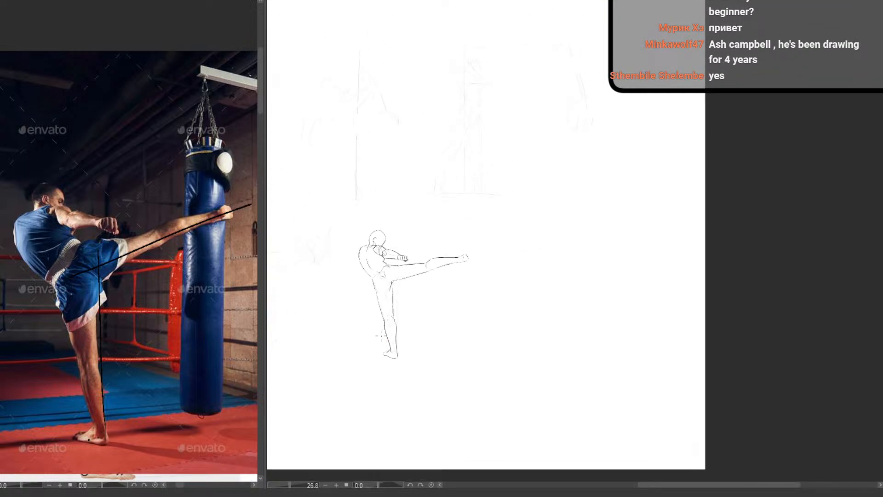
key(ctrl+z)
Compare the kicking foot's height with the shoulders using horizontal guide lines in the photo and the sketch, and undo them
drag(233, 207, 58, 207)
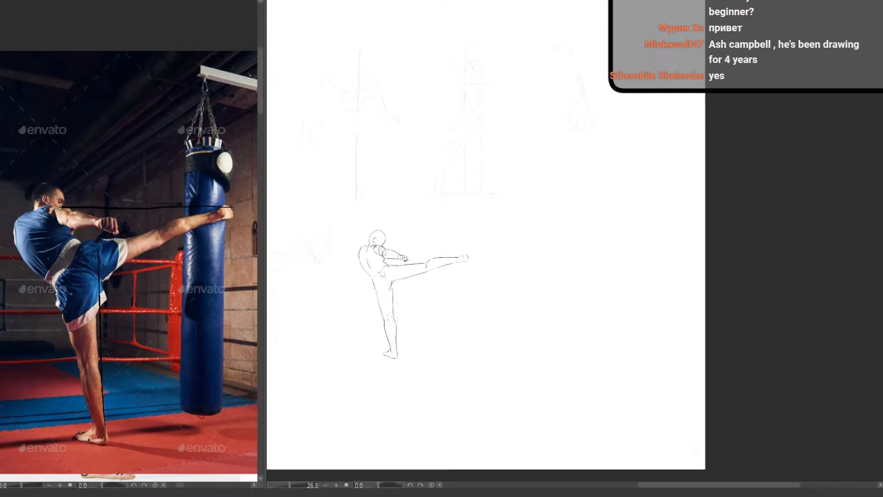
scroll(448, 258, up, 4)
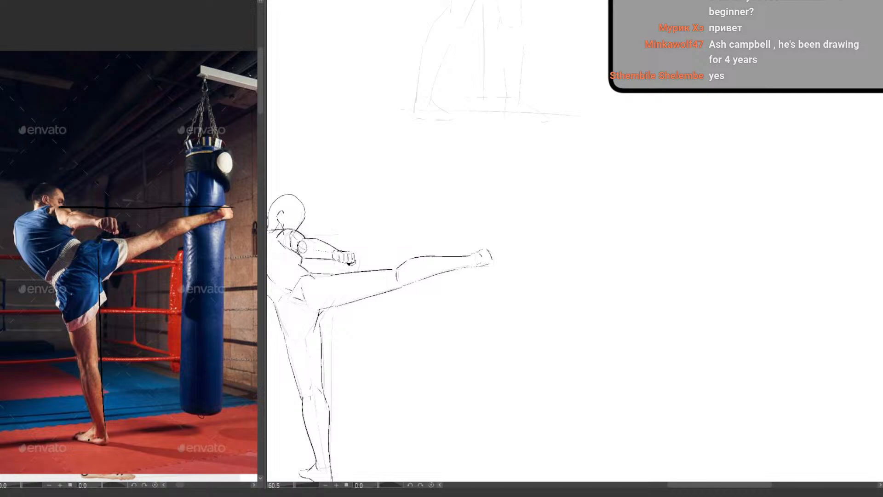
drag(279, 230, 564, 231)
key(ctrl+z)
key(ctrl+z)
Outline the raised thigh on the reference photo as a simple box with both long edges and an end at the knee
mouse_move(376, 352)
mouse_down()
mouse_move(459, 316)
mouse_move(441, 316)
mouse_up()
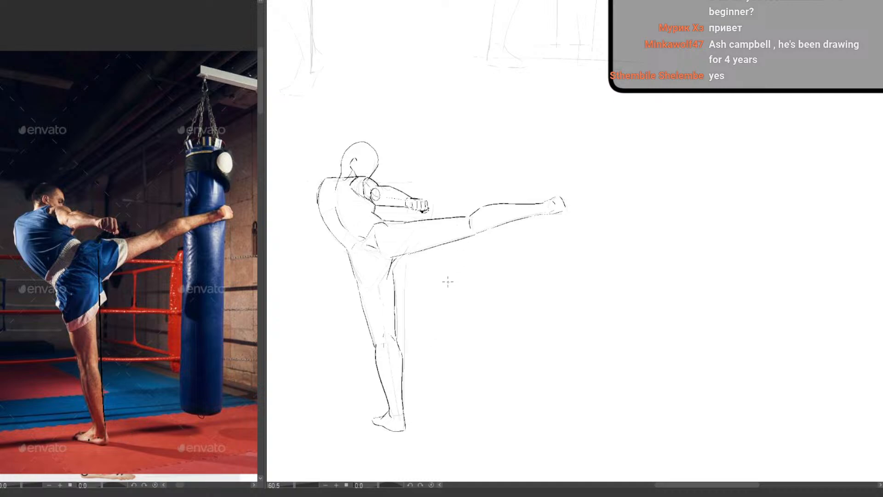
drag(448, 287, 416, 289)
drag(448, 343, 400, 350)
drag(386, 275, 411, 275)
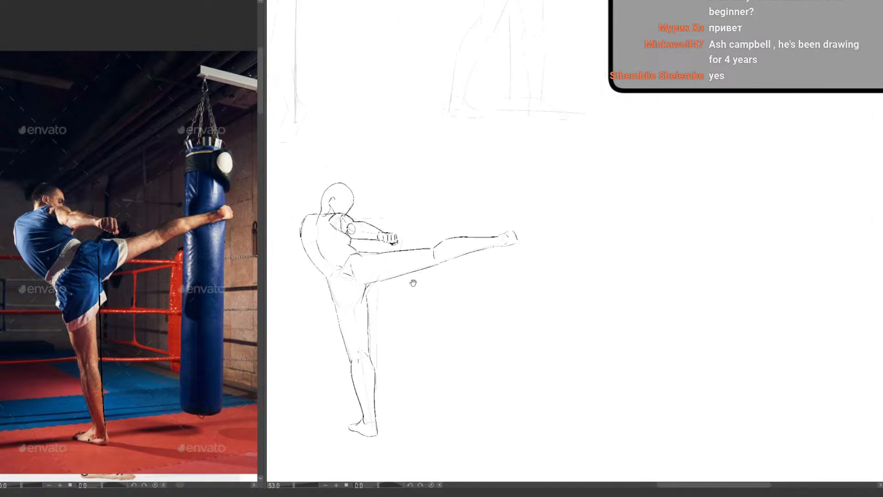
mouse_move(461, 223)
mouse_down()
mouse_move(526, 238)
mouse_move(439, 226)
mouse_up()
key(ctrl+z)
mouse_move(96, 244)
mouse_down()
mouse_move(151, 229)
mouse_move(137, 232)
mouse_move(156, 239)
mouse_up()
key(ctrl+z)
drag(115, 266, 158, 242)
Draw a slanted thigh box above the kicking leg in the sketch, with both long edges, the knee end and a hip-side end face
mouse_move(414, 238)
mouse_down()
mouse_move(366, 276)
mouse_move(388, 273)
mouse_up()
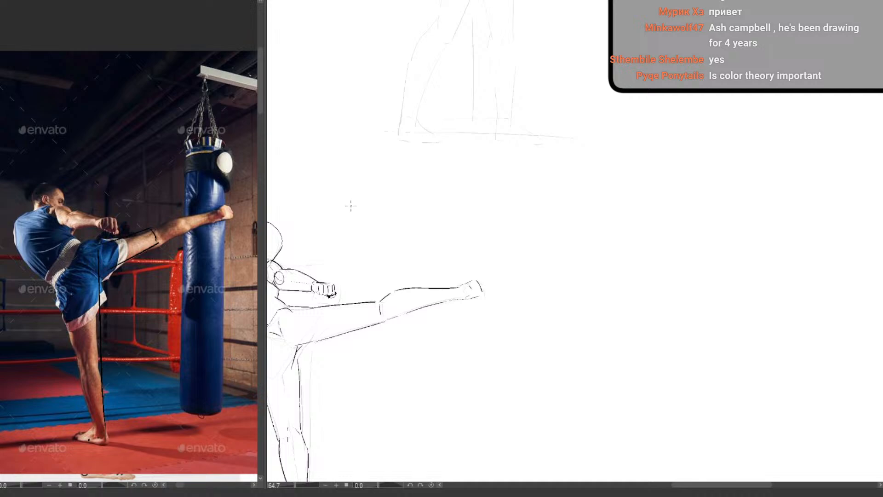
mouse_move(347, 206)
mouse_down()
mouse_move(441, 184)
mouse_move(444, 194)
mouse_up()
mouse_move(347, 211)
mouse_down()
mouse_move(353, 238)
mouse_move(435, 212)
mouse_move(446, 197)
mouse_move(472, 221)
mouse_up()
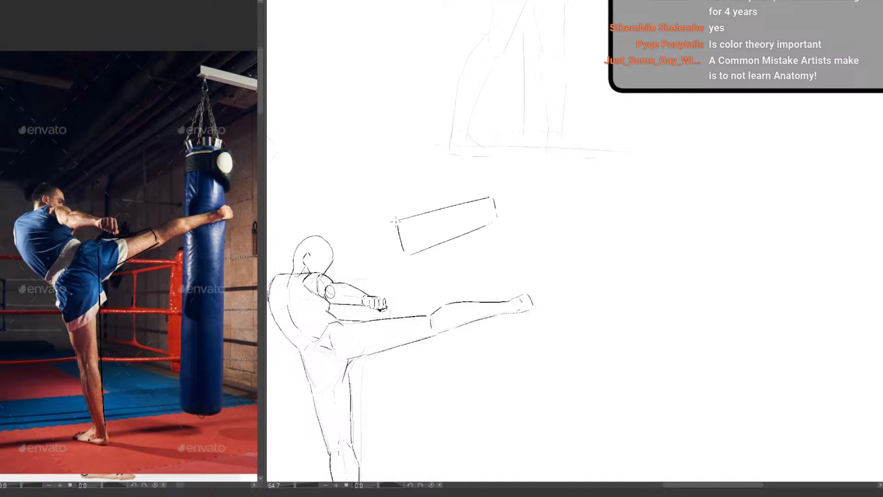
mouse_move(396, 222)
mouse_down()
mouse_move(387, 240)
mouse_move(404, 256)
mouse_up()
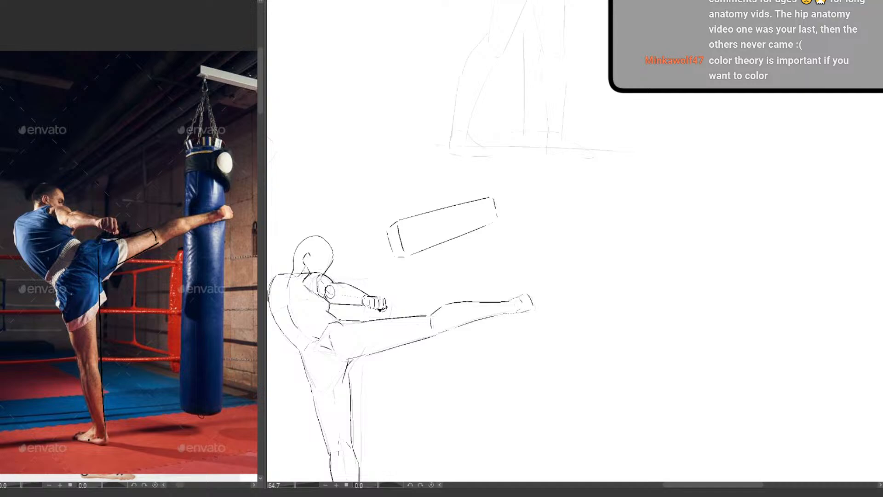
Add the inner lengthwise edges and the cross line near the knee end to turn the thigh box into a solid form
drag(400, 225, 469, 203)
key(ctrl+z)
drag(400, 225, 489, 198)
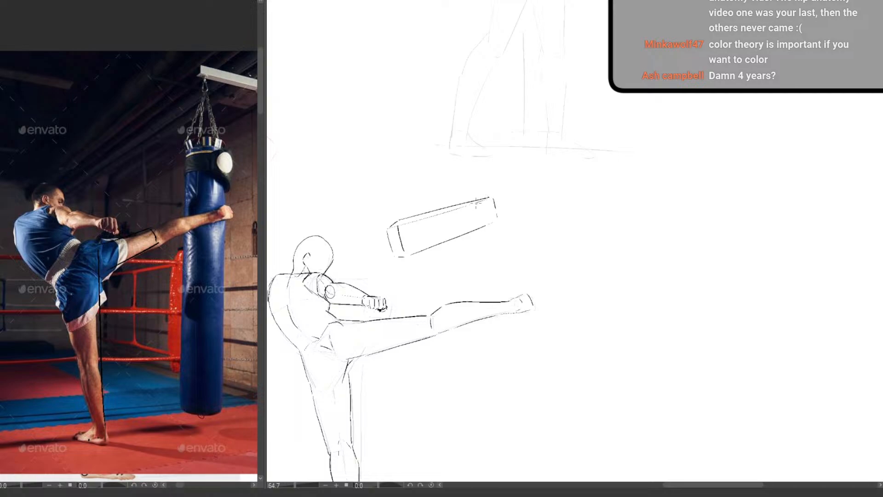
drag(405, 253, 481, 225)
key(ctrl+z)
mouse_move(485, 225)
mouse_down()
mouse_move(497, 219)
mouse_move(479, 225)
mouse_up()
Extend the thigh box's lower edge to close the corner at the knee end
drag(467, 290, 439, 255)
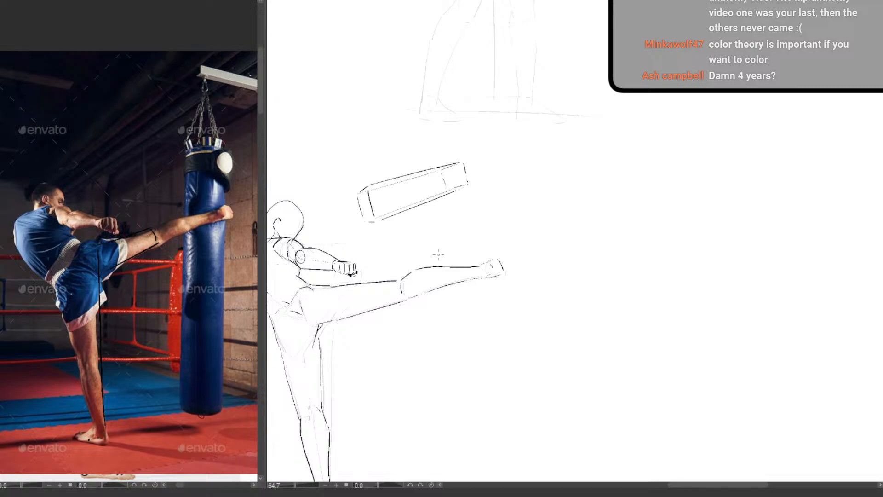
drag(449, 318, 474, 293)
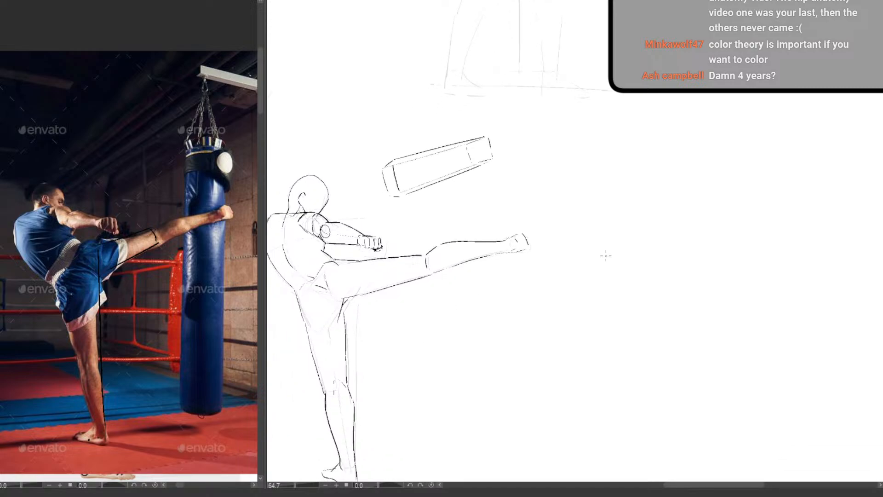
drag(475, 302, 495, 276)
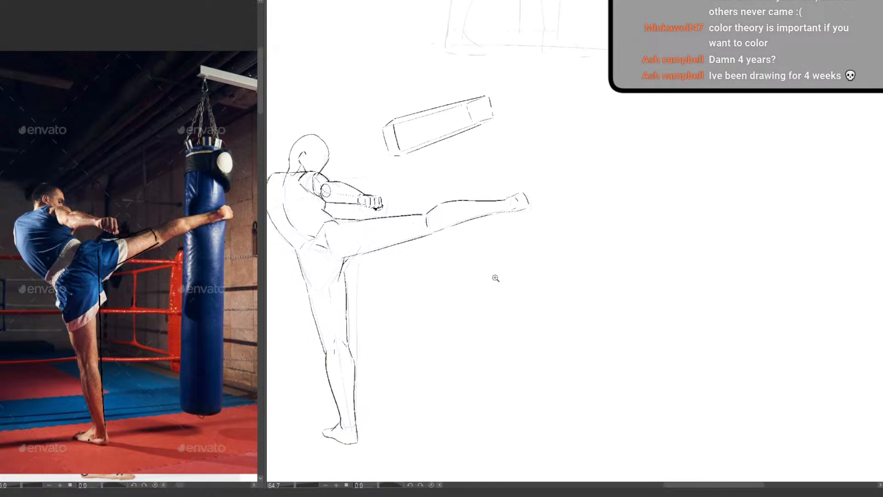
scroll(495, 276, down, 2)
drag(471, 347, 462, 239)
scroll(470, 101, up, 2)
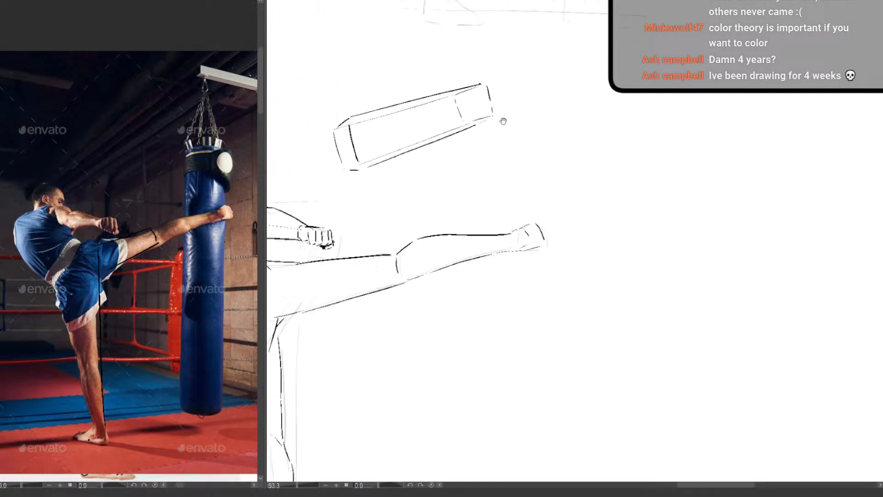
drag(503, 122, 544, 221)
drag(511, 252, 533, 244)
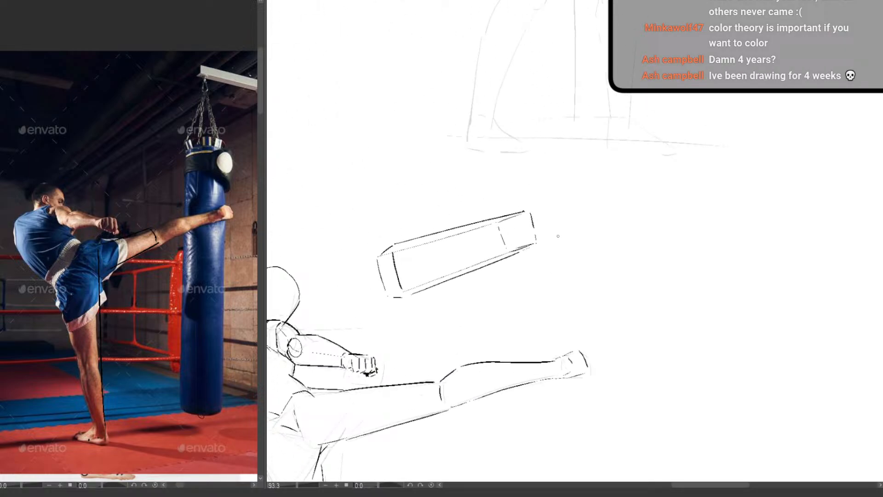
scroll(537, 231, down, 2)
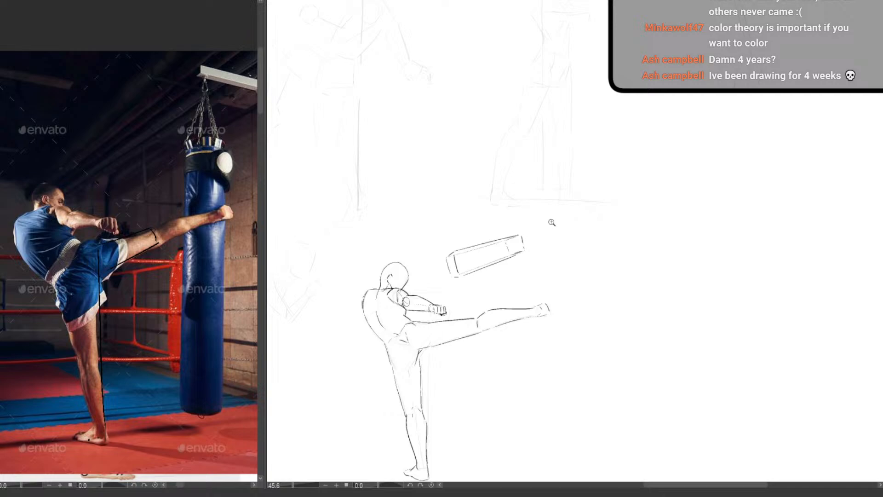
scroll(552, 221, up, 2)
drag(541, 232, 472, 241)
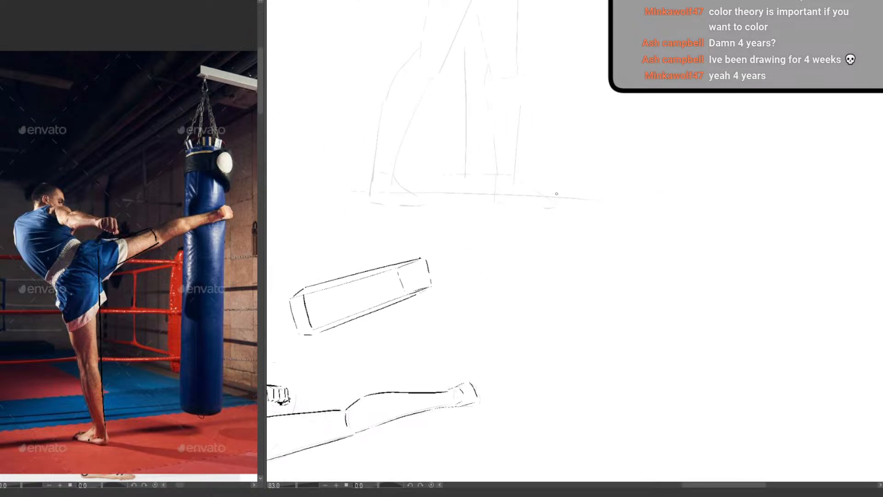
drag(479, 243, 516, 238)
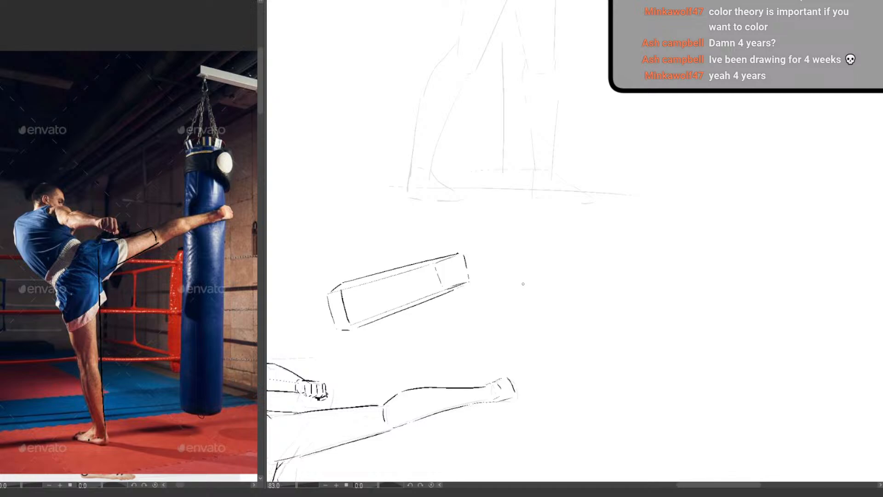
drag(481, 275, 455, 308)
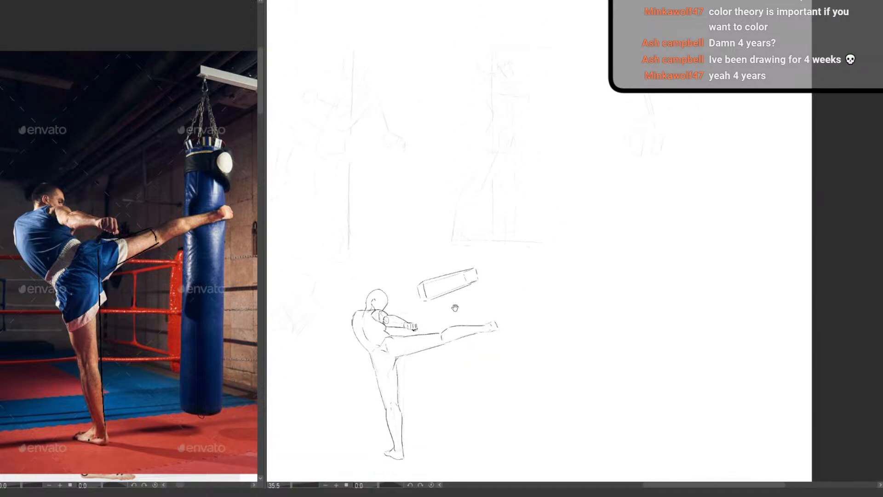
drag(496, 259, 521, 258)
Draw cross-contour lines wrapping over the faces of the thigh box near the knee end
drag(509, 251, 504, 186)
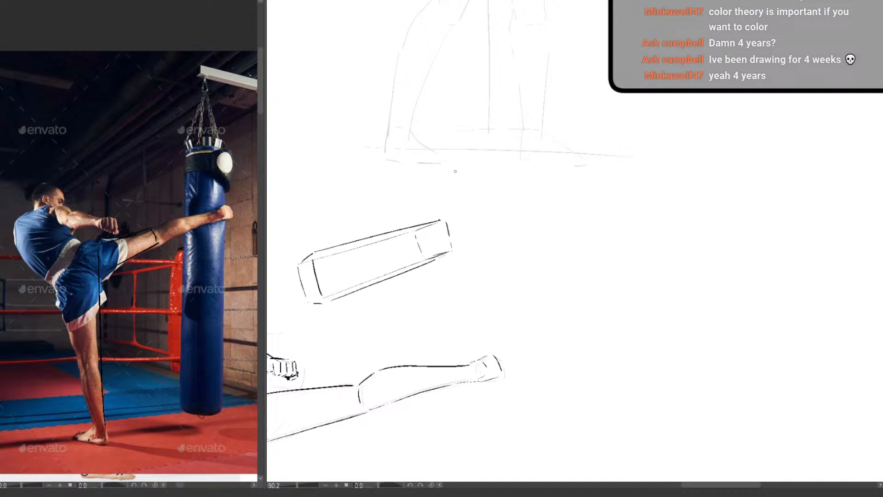
drag(511, 190, 468, 211)
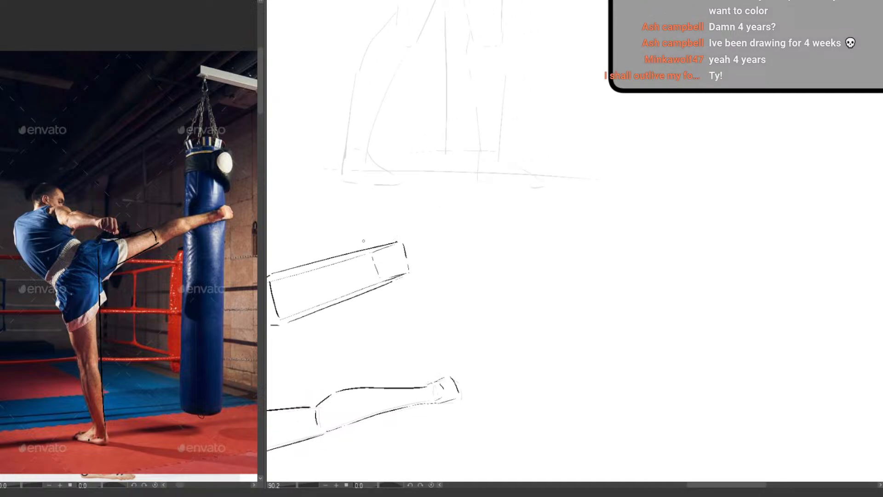
drag(356, 251, 369, 283)
mouse_move(355, 253)
mouse_down()
mouse_move(338, 261)
mouse_move(354, 292)
mouse_up()
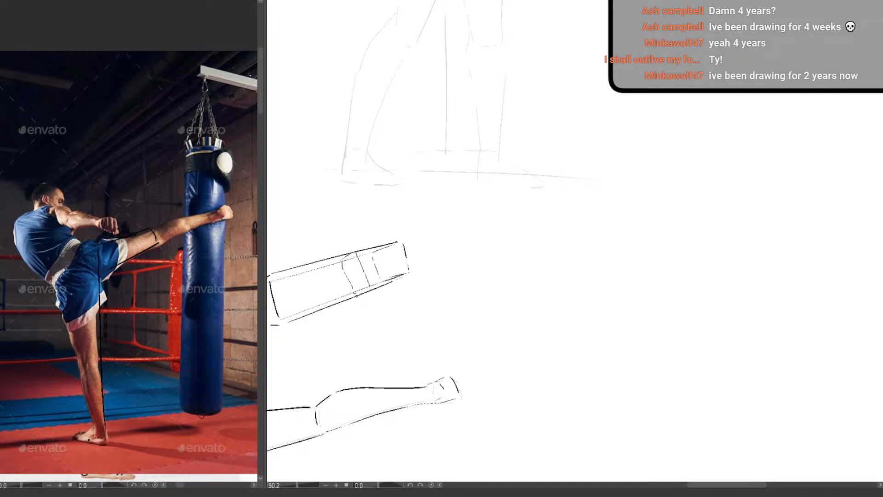
drag(444, 242, 421, 265)
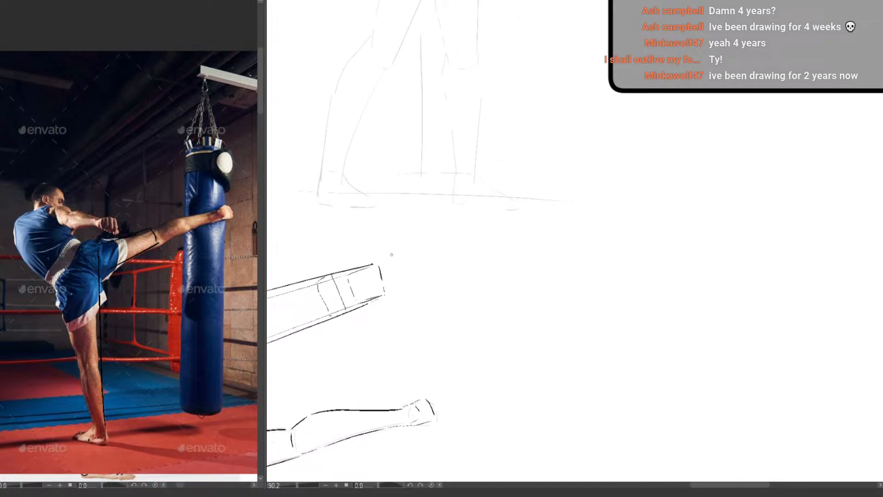
Continue the thigh box into a slimmer lower-leg box angled up from the knee, adding both long edges and the ankle end face
mouse_move(384, 266)
mouse_down()
mouse_move(394, 288)
mouse_move(371, 269)
mouse_up()
key(ctrl+z)
drag(388, 258, 523, 202)
key(ctrl+z)
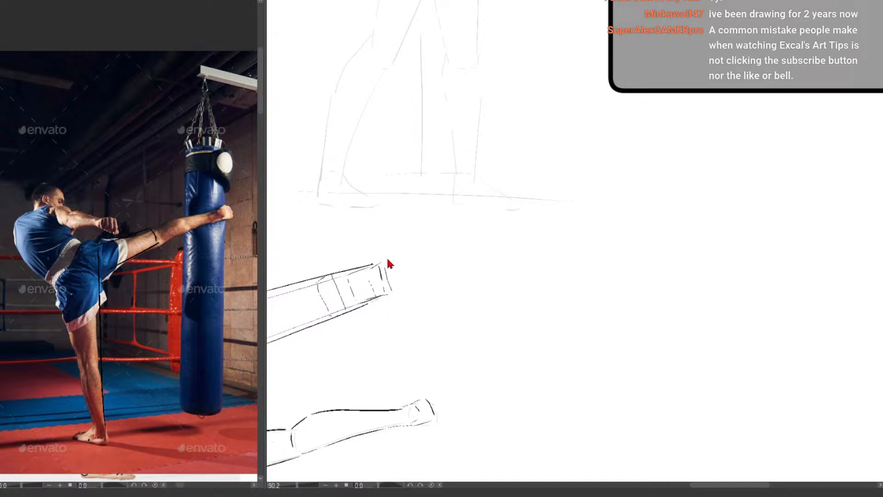
drag(387, 258, 488, 224)
drag(395, 287, 498, 245)
drag(397, 290, 496, 240)
mouse_move(374, 271)
mouse_down()
mouse_move(488, 224)
mouse_move(432, 243)
mouse_move(484, 225)
mouse_move(473, 249)
mouse_up()
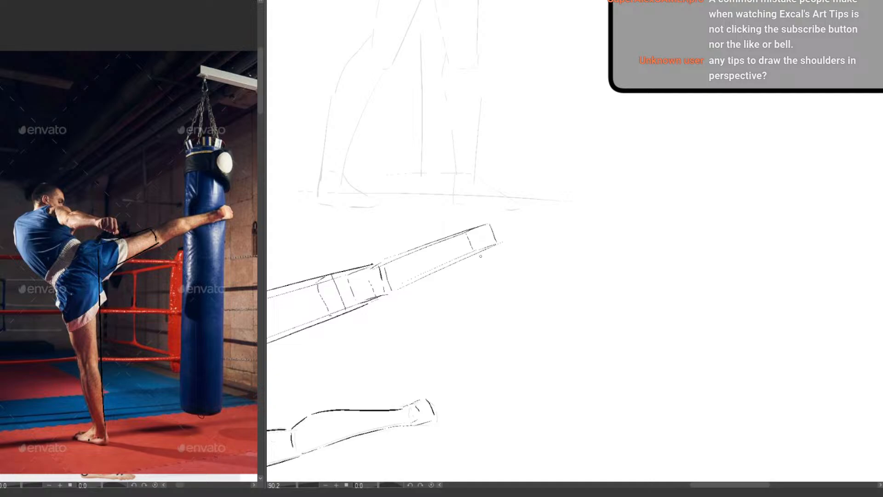
drag(468, 292, 426, 329)
drag(481, 343, 495, 317)
mouse_move(468, 271)
mouse_down()
mouse_move(496, 274)
mouse_move(473, 282)
mouse_move(494, 274)
mouse_move(475, 270)
mouse_move(470, 221)
mouse_move(493, 221)
mouse_up()
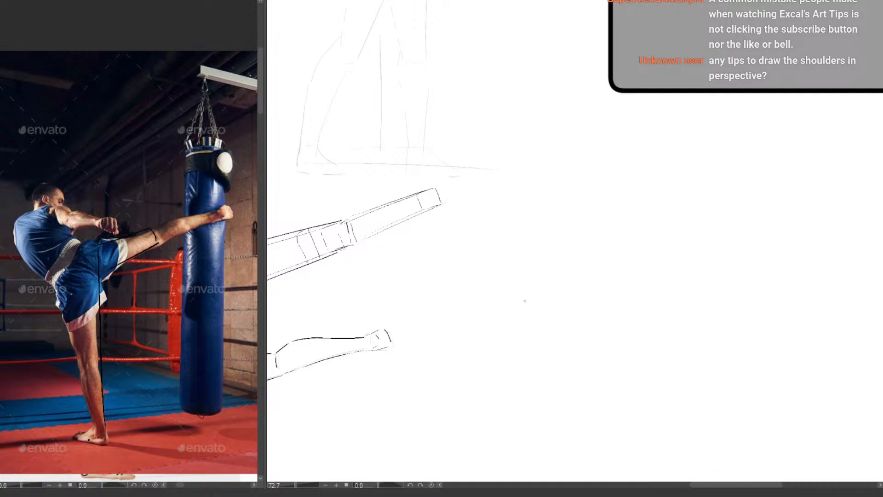
drag(441, 285, 546, 253)
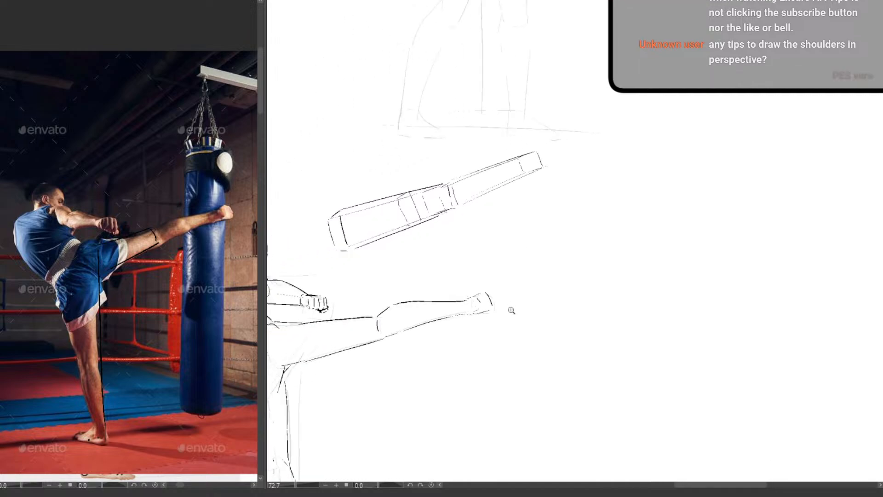
drag(511, 311, 465, 354)
drag(481, 372, 493, 243)
drag(523, 210, 541, 305)
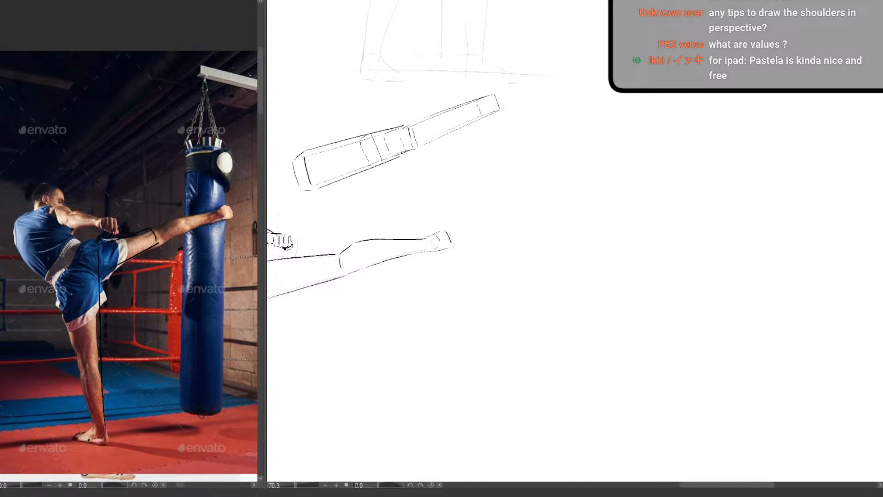
drag(442, 350, 657, 258)
drag(583, 297, 566, 324)
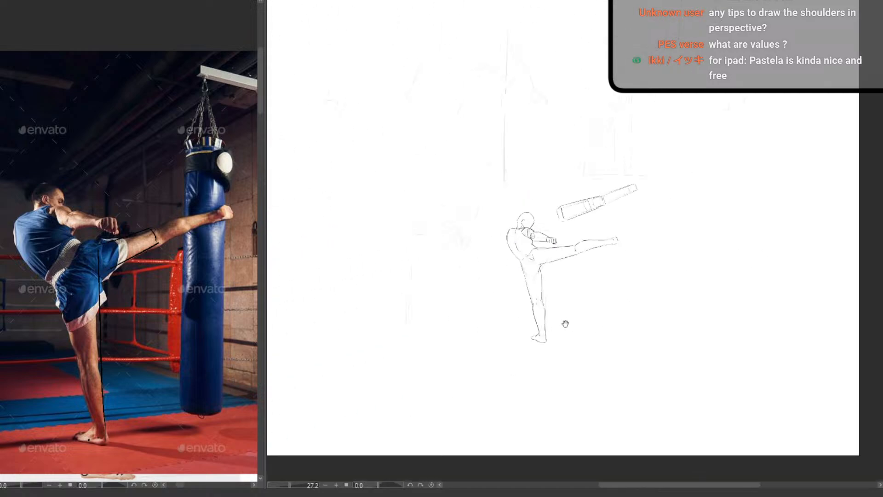
Sketch the tapered outer contours of a front-view ribcage in the empty canvas area beside the leg boxes
drag(667, 237, 410, 257)
drag(397, 304, 453, 304)
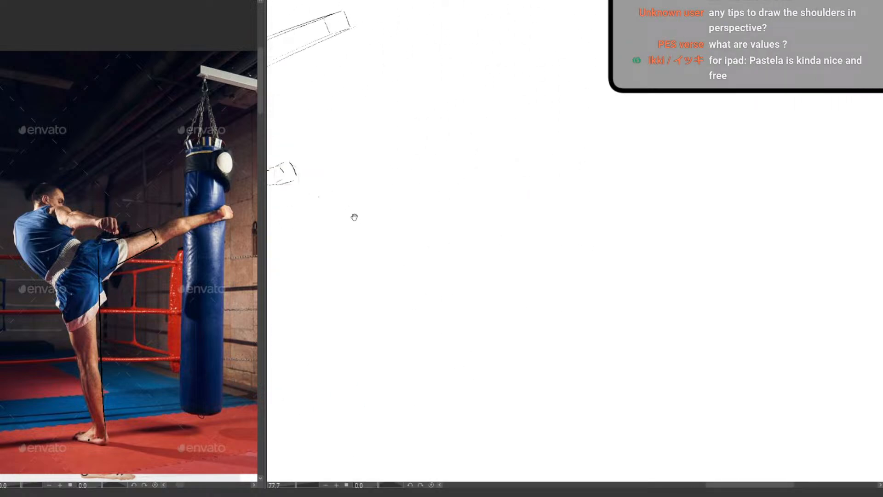
drag(508, 206, 457, 258)
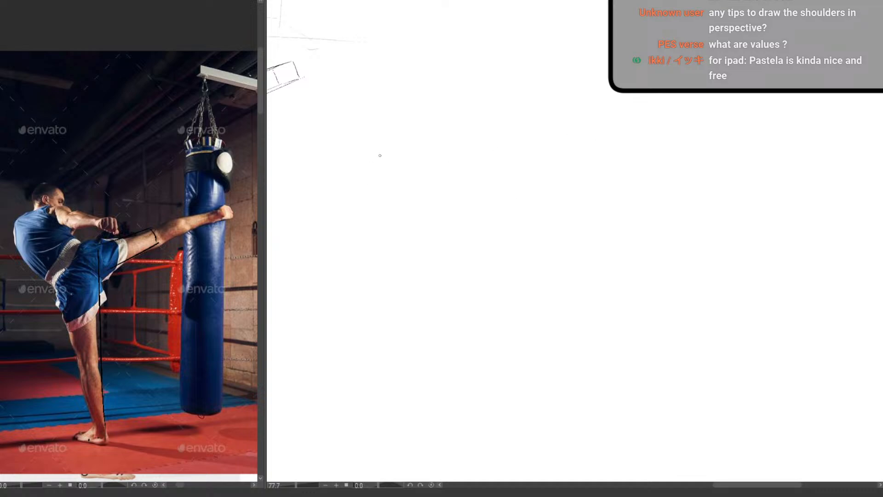
drag(383, 169, 395, 172)
drag(395, 108, 376, 169)
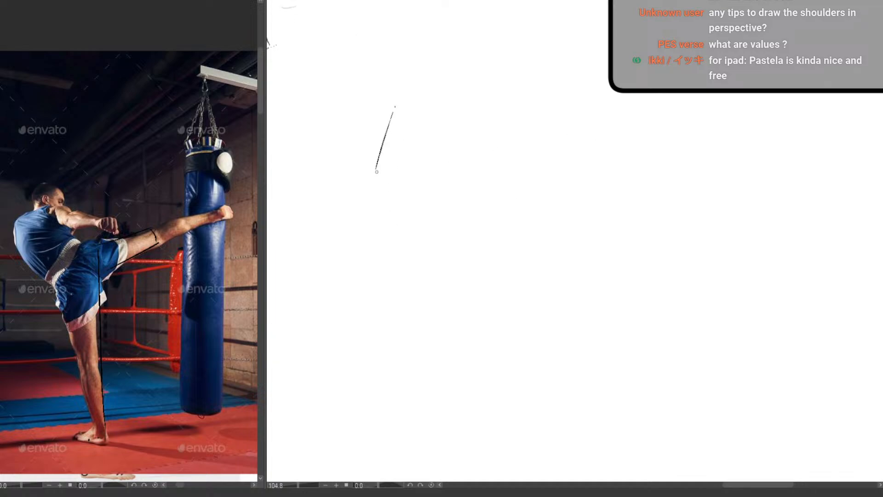
key(ctrl+z)
mouse_move(418, 72)
mouse_down()
mouse_move(447, 70)
mouse_move(390, 130)
mouse_up()
drag(390, 176, 402, 202)
mouse_move(459, 77)
mouse_down()
mouse_move(480, 147)
mouse_move(459, 194)
mouse_up()
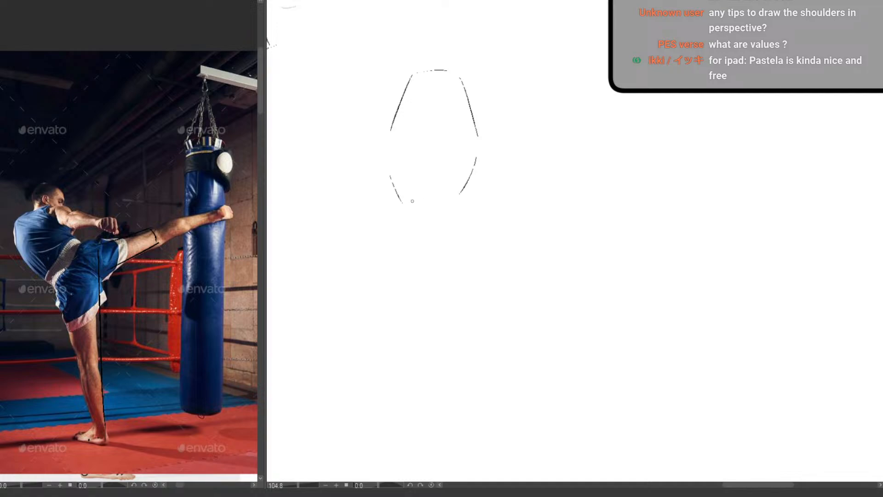
Draw the ribcage's lower arch, join up its side contours and shape the oval neck opening
drag(422, 168, 403, 202)
mouse_move(445, 152)
mouse_down()
mouse_move(455, 171)
mouse_move(460, 194)
mouse_up()
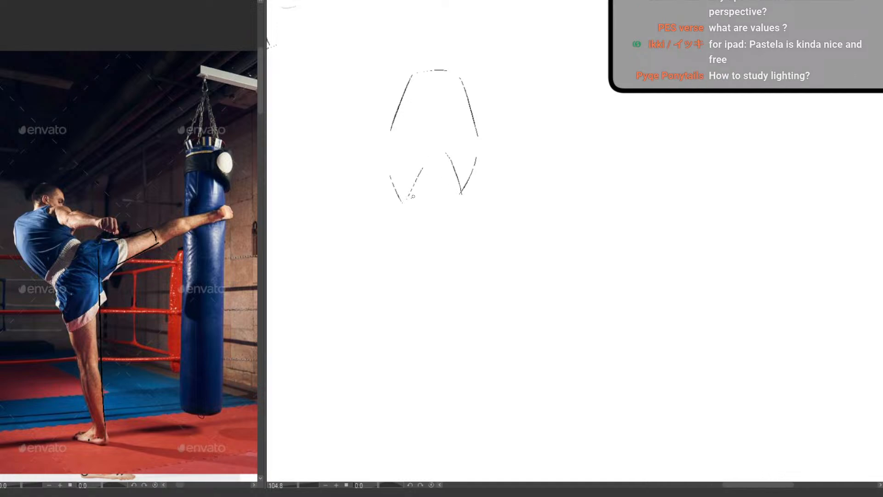
mouse_move(408, 198)
mouse_down()
mouse_move(435, 178)
mouse_move(468, 192)
mouse_up()
drag(480, 155, 468, 193)
drag(392, 180, 389, 131)
drag(416, 73, 457, 74)
Sketch the upper pelvis below the ribcage with its flared crests, curved bowl and small rectangular sacrum block
mouse_move(392, 225)
mouse_down()
mouse_move(395, 244)
mouse_move(425, 265)
mouse_move(458, 261)
mouse_move(479, 235)
mouse_up()
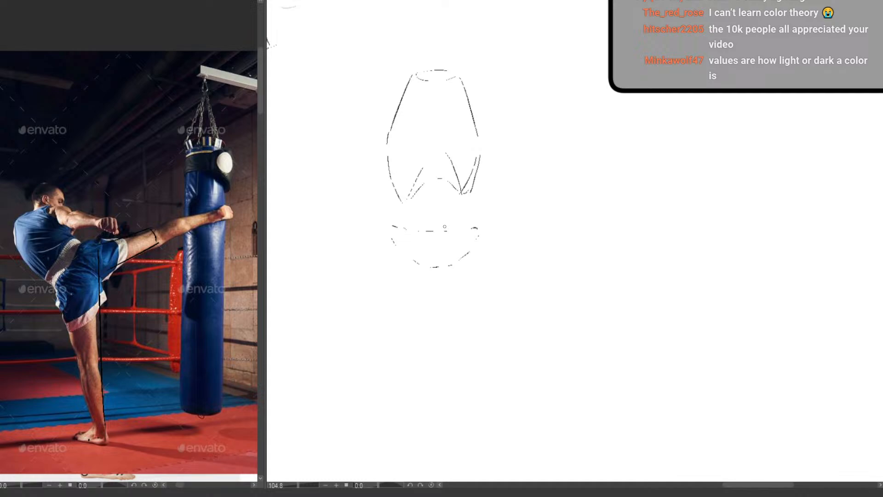
drag(419, 231, 453, 229)
mouse_move(413, 251)
mouse_down()
mouse_move(430, 261)
mouse_move(412, 241)
mouse_move(450, 258)
mouse_move(468, 224)
mouse_move(479, 225)
mouse_move(470, 252)
mouse_up()
mouse_move(391, 234)
mouse_down()
mouse_move(403, 257)
mouse_move(443, 278)
mouse_move(416, 291)
mouse_up()
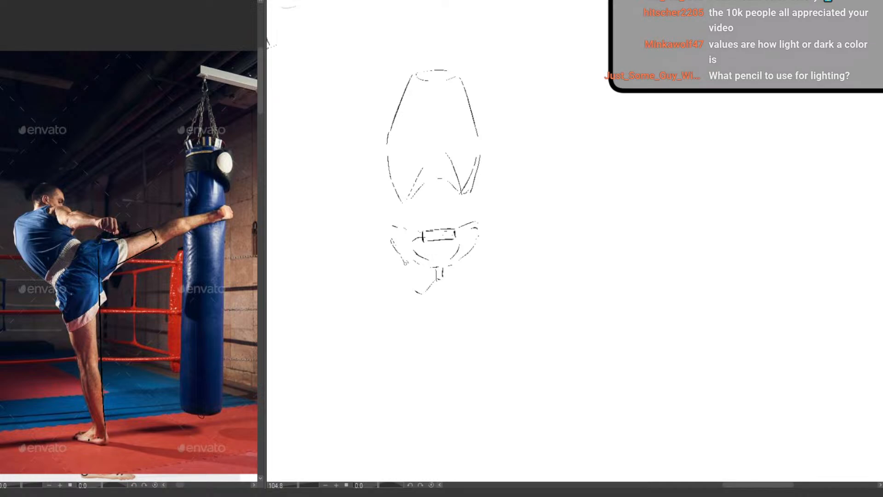
Draw the lower pelvis with its angular sit-bone shapes on both sides and darken the curve of the inner opening
mouse_move(407, 265)
mouse_down()
mouse_move(414, 281)
mouse_move(406, 270)
mouse_move(457, 291)
mouse_move(469, 262)
mouse_up()
mouse_move(416, 278)
mouse_down()
mouse_move(424, 288)
mouse_move(429, 283)
mouse_up()
mouse_move(428, 281)
mouse_down()
mouse_move(422, 288)
mouse_move(461, 278)
mouse_move(456, 288)
mouse_up()
drag(458, 281, 453, 288)
drag(470, 257, 465, 263)
drag(473, 248, 468, 255)
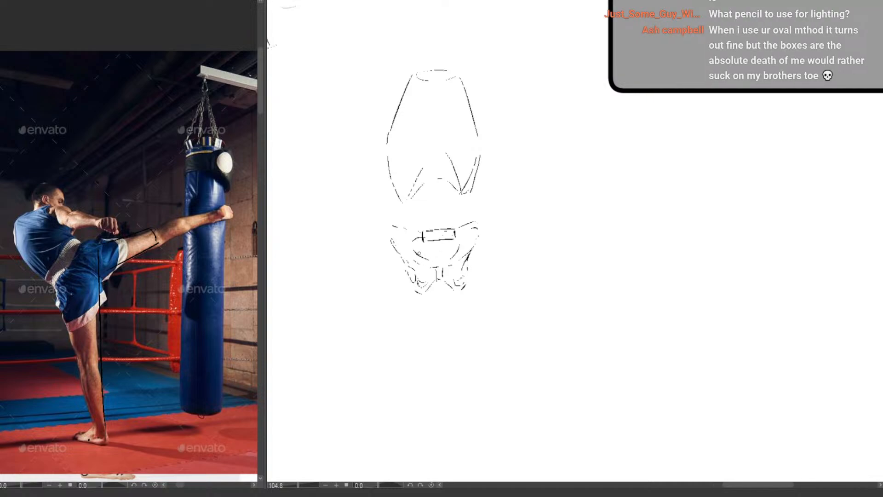
drag(413, 248, 434, 261)
Draw the sternum down the middle of the ribcage with two parallel vertical lines and a short base line
drag(417, 359, 369, 374)
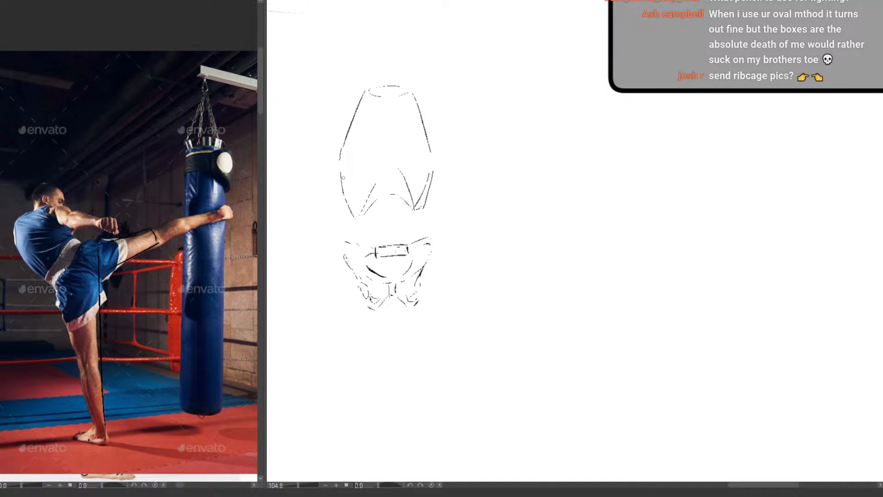
drag(379, 165, 394, 162)
mouse_move(385, 105)
mouse_down()
mouse_move(385, 163)
mouse_move(394, 164)
mouse_move(395, 130)
mouse_move(393, 163)
mouse_up()
key(ctrl+z)
Try connecting the ribcage to the pelvis with outward-slanting waist lines on both sides, then erase them
key(ctrl+z)
mouse_move(349, 216)
mouse_down()
mouse_move(446, 233)
mouse_move(367, 238)
mouse_up()
key(ctrl+z)
mouse_move(340, 177)
mouse_down()
mouse_move(350, 214)
mouse_move(339, 240)
mouse_up()
drag(338, 243, 347, 253)
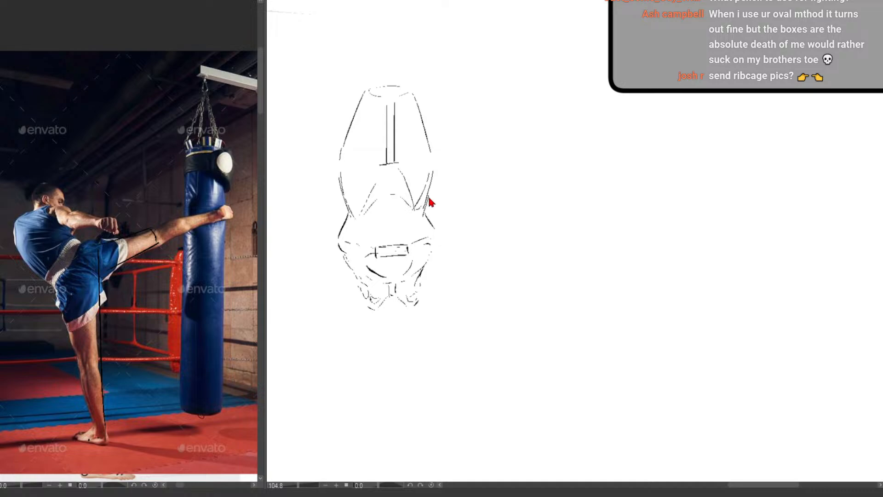
drag(433, 175, 431, 243)
mouse_move(348, 209)
mouse_down()
mouse_move(337, 240)
mouse_move(345, 254)
mouse_up()
key(e)
mouse_move(346, 212)
mouse_down()
mouse_move(341, 252)
mouse_move(346, 217)
mouse_up()
drag(430, 212, 434, 223)
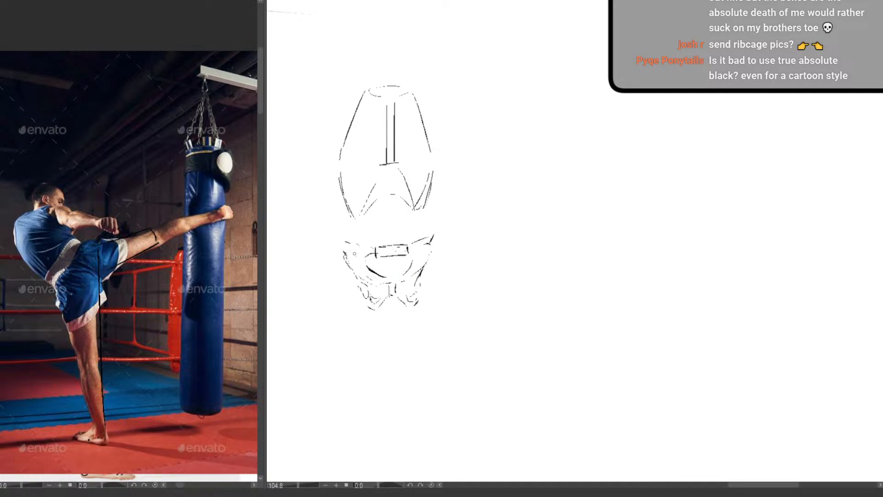
Add small zigzag muscle-attachment marks along both sides of the ribcage
drag(348, 244, 343, 205)
mouse_move(341, 160)
mouse_down()
mouse_move(369, 139)
mouse_move(422, 145)
mouse_move(428, 175)
mouse_up()
key(ctrl+z)
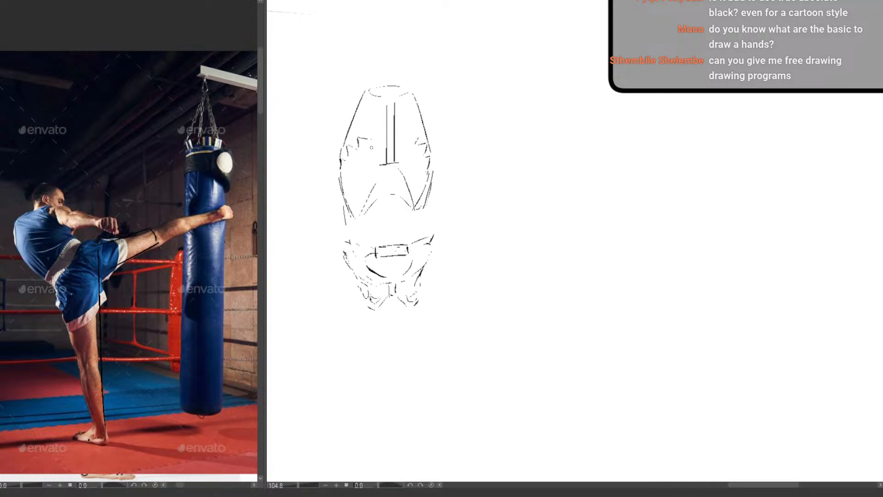
Draw bold oblique contours from the ribcage sides to the pelvic crests and mark the navel above the sacrum block
drag(343, 192, 346, 207)
mouse_move(338, 167)
mouse_down()
mouse_move(350, 228)
mouse_move(342, 243)
mouse_up()
key(ctrl+z)
key(ctrl+z)
drag(342, 187, 349, 267)
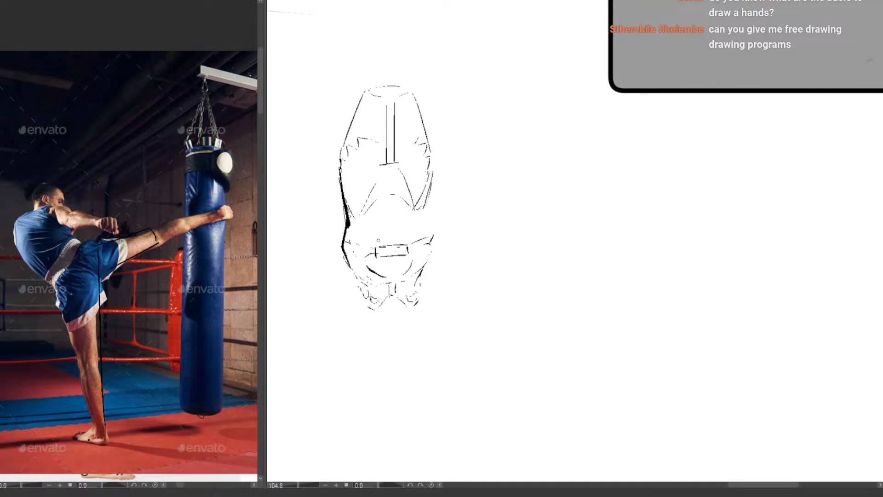
drag(424, 261, 431, 242)
mouse_move(432, 179)
mouse_down()
mouse_move(424, 214)
mouse_move(433, 240)
mouse_up()
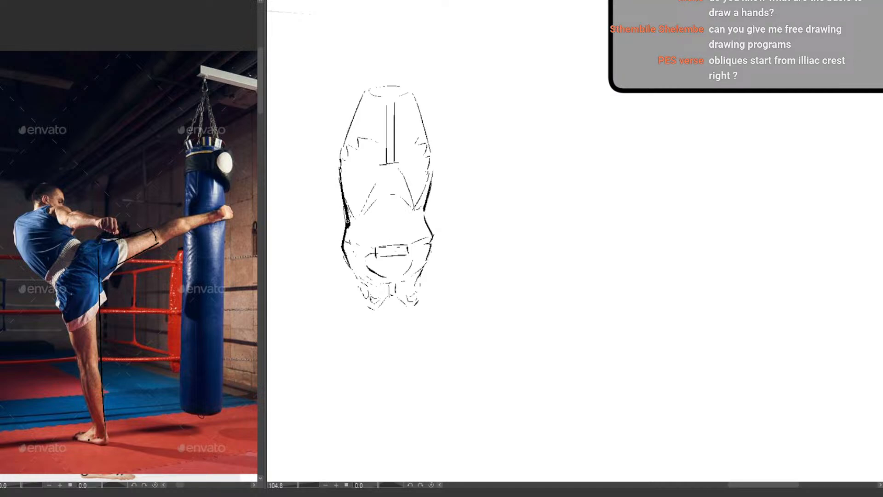
mouse_move(420, 204)
mouse_down()
mouse_move(435, 249)
mouse_move(391, 234)
mouse_move(340, 286)
mouse_up()
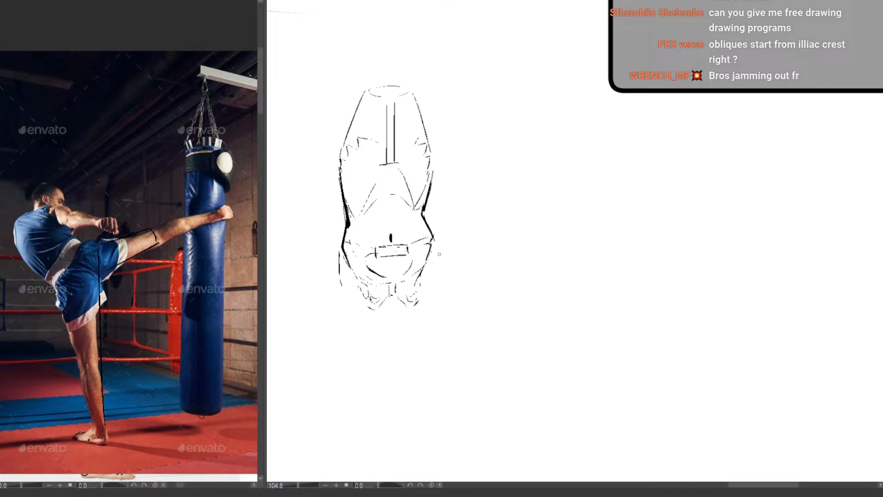
Draw the outer hip contours below the pelvic crests and slanted lines from the lower pelvis out toward both thighs
drag(435, 242, 436, 273)
drag(341, 265, 339, 290)
drag(432, 253, 437, 278)
drag(356, 292, 330, 315)
drag(426, 284, 446, 305)
Extend the flared outer thigh contours down from both hips and refine the marks at the hip joints
drag(339, 269, 326, 339)
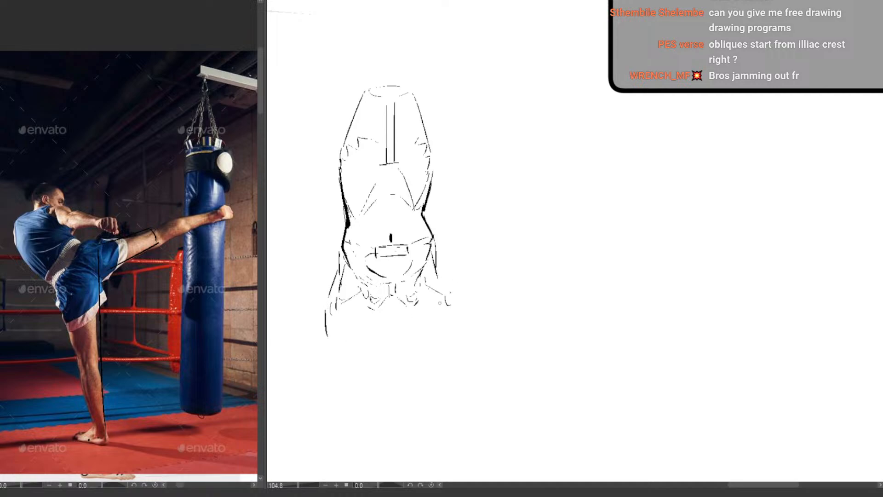
drag(437, 268, 452, 291)
drag(455, 303, 454, 336)
mouse_move(337, 272)
mouse_down()
mouse_move(328, 336)
mouse_move(328, 304)
mouse_up()
mouse_move(457, 290)
mouse_down()
mouse_move(452, 336)
mouse_move(446, 306)
mouse_up()
Add flaring outer back-muscle contours along both sides of the ribcage
drag(329, 134, 342, 200)
drag(440, 132, 434, 180)
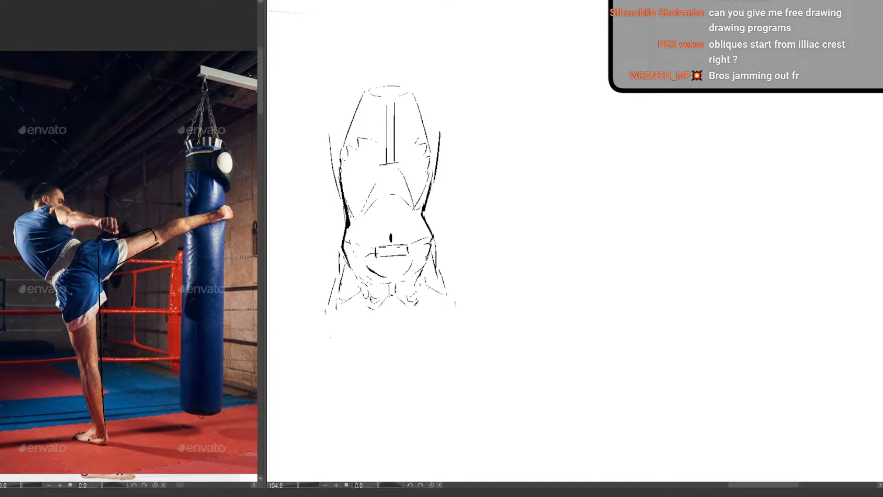
mouse_move(349, 215)
mouse_down()
mouse_move(405, 245)
mouse_move(368, 212)
mouse_up()
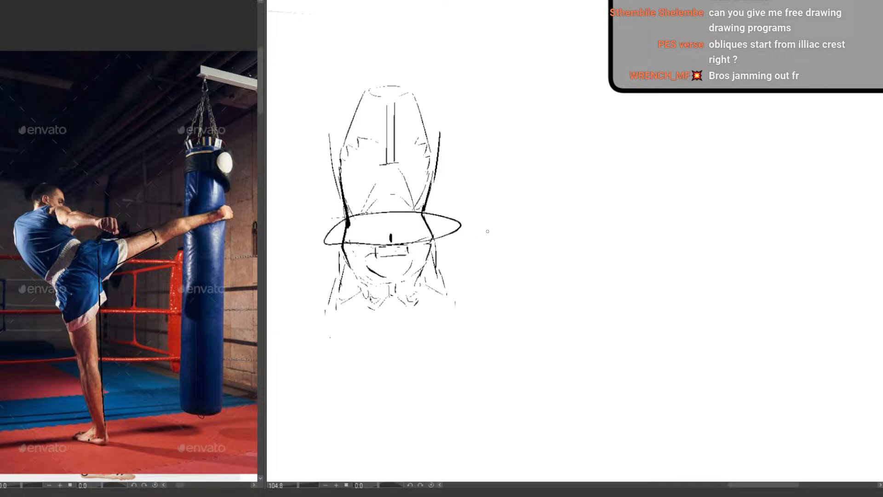
key(ctrl+z)
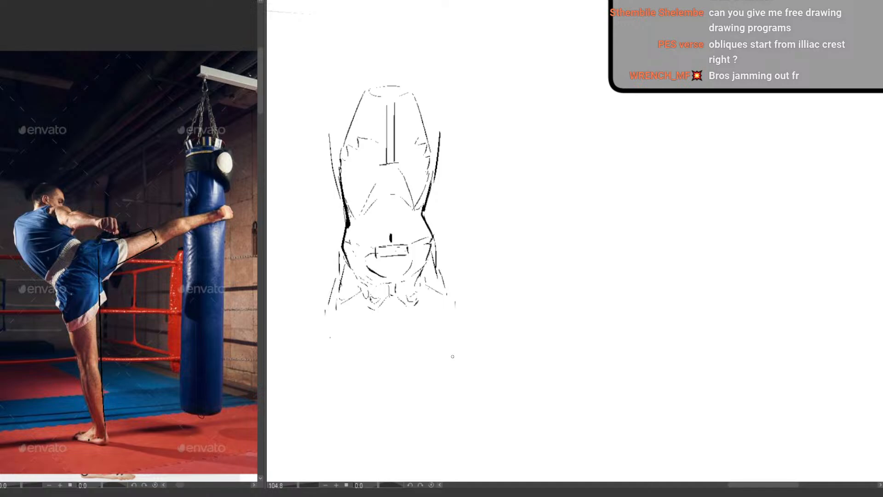
drag(433, 313, 400, 314)
drag(483, 365, 550, 366)
drag(498, 256, 528, 261)
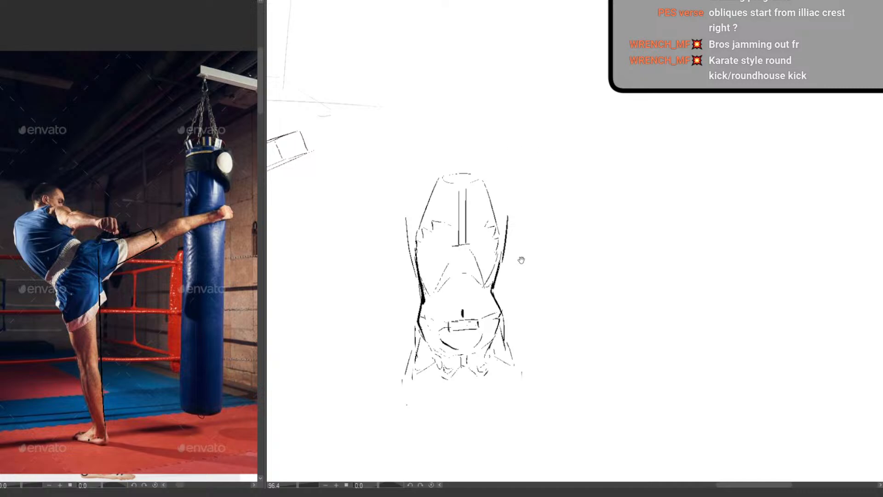
drag(541, 252, 509, 272)
drag(550, 231, 514, 205)
drag(501, 303, 494, 362)
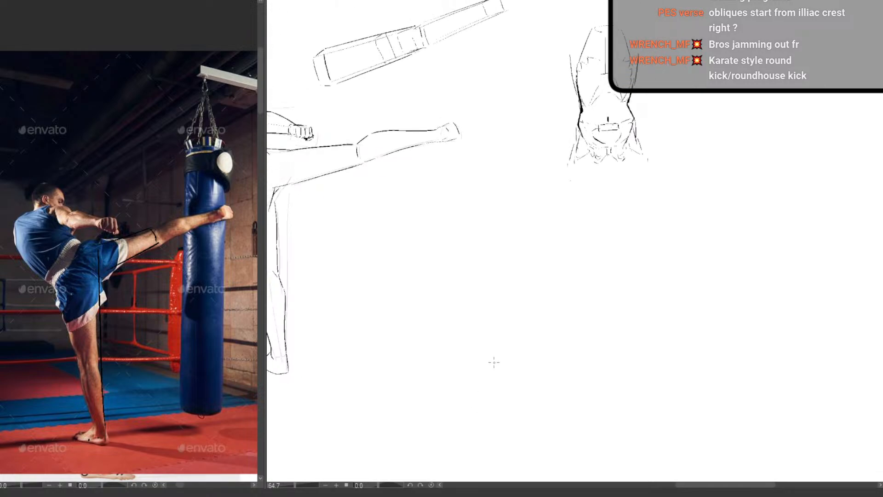
drag(424, 348, 530, 296)
drag(606, 292, 492, 315)
drag(561, 319, 394, 331)
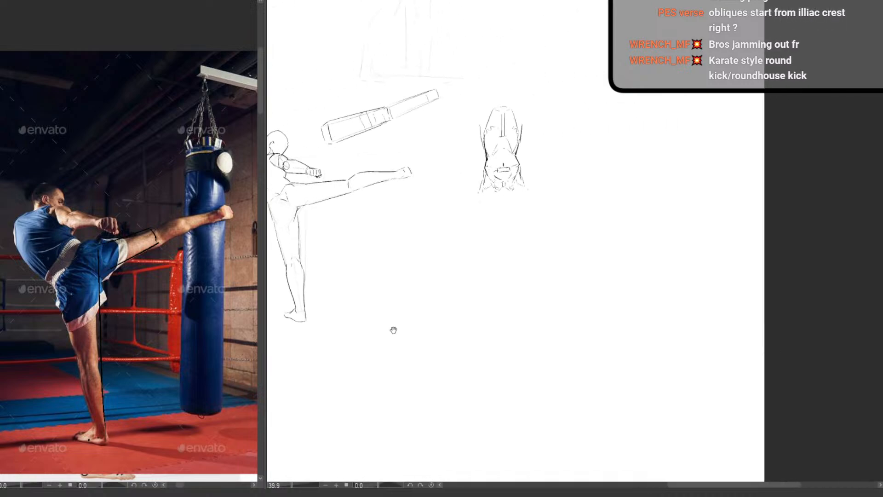
scroll(438, 326, up, 3)
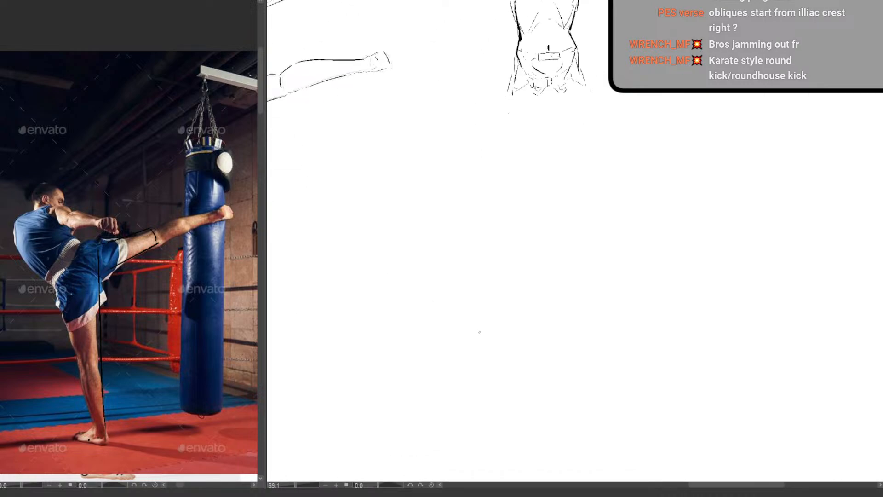
drag(491, 136, 516, 134)
mouse_move(518, 135)
mouse_down()
mouse_move(457, 299)
mouse_move(465, 325)
mouse_up()
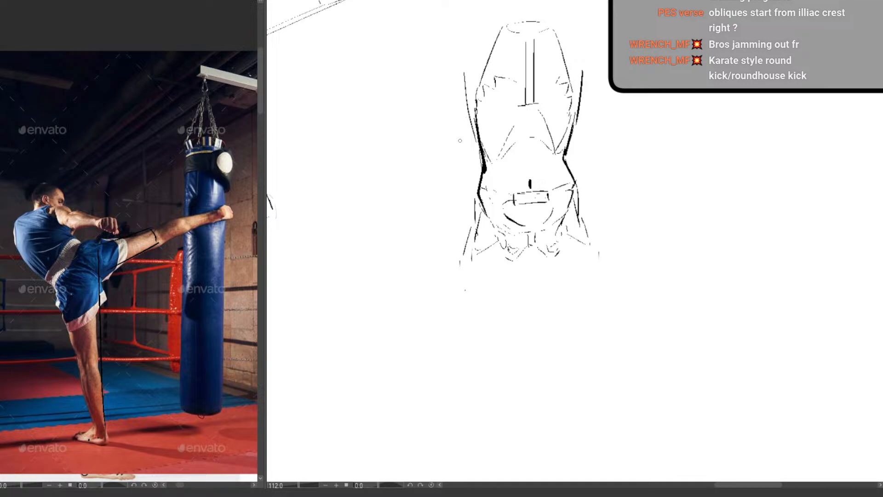
mouse_move(479, 198)
mouse_down()
mouse_move(484, 212)
mouse_move(487, 188)
mouse_move(489, 217)
mouse_move(517, 234)
mouse_up()
drag(578, 184, 495, 301)
drag(495, 301, 527, 245)
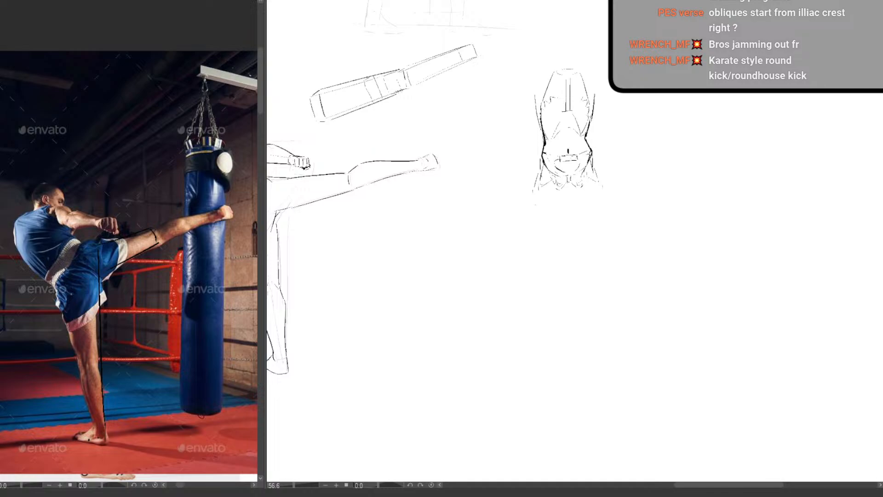
mouse_move(556, 223)
mouse_down()
mouse_move(524, 230)
mouse_move(453, 272)
mouse_up()
drag(505, 196, 543, 195)
Sketch a small tilted four-sided plane in the empty canvas area beyond the torso study
drag(564, 206, 452, 335)
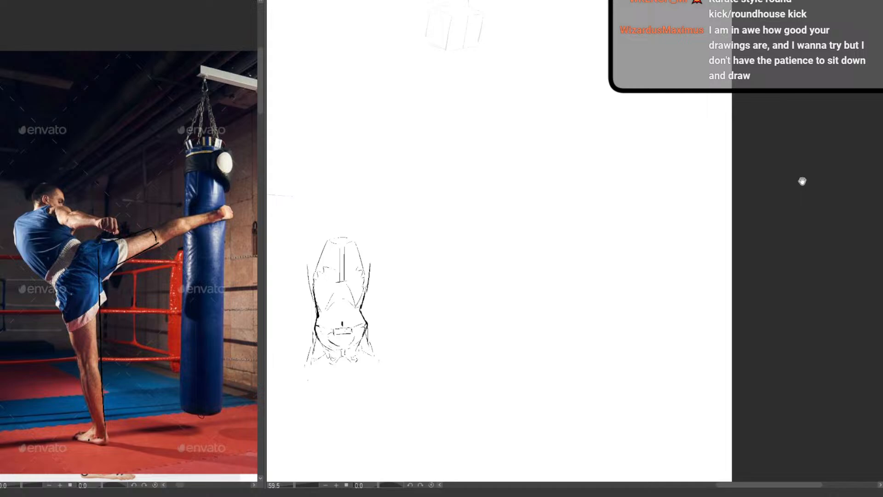
drag(448, 161, 479, 157)
drag(503, 132, 458, 188)
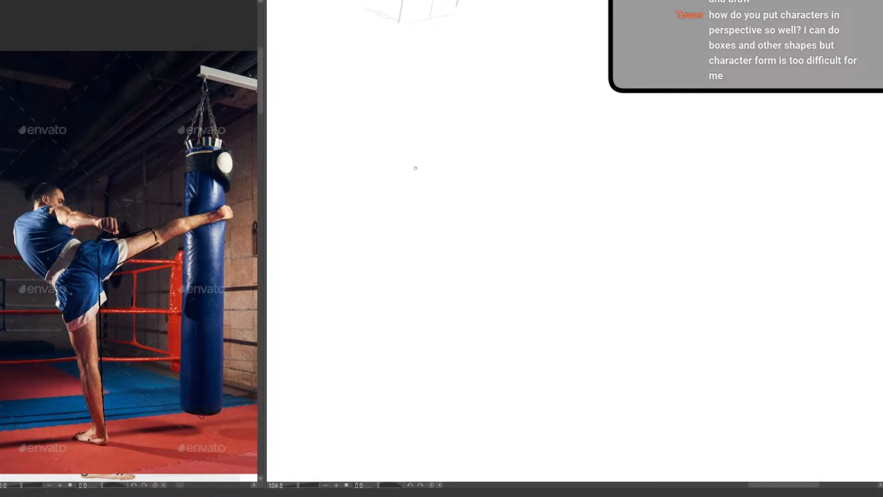
drag(402, 150, 380, 173)
mouse_move(396, 142)
mouse_down()
mouse_move(371, 163)
mouse_move(420, 174)
mouse_move(428, 162)
mouse_move(411, 175)
mouse_move(397, 145)
mouse_move(416, 152)
mouse_up()
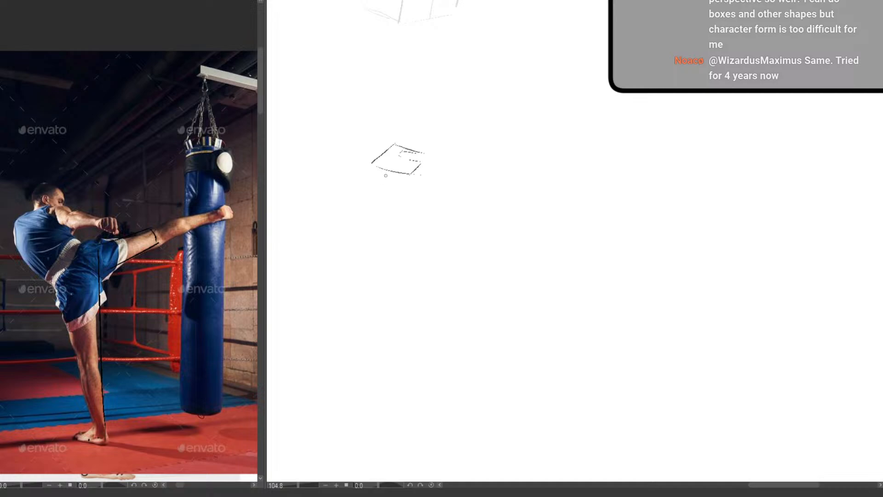
Sketch the shoulder-blade outline below the tilted plane with light, broken vertical and angled lines
mouse_move(395, 181)
mouse_down()
mouse_move(392, 197)
mouse_move(407, 193)
mouse_move(400, 258)
mouse_up()
drag(386, 169, 394, 177)
mouse_move(404, 221)
mouse_down()
mouse_move(407, 281)
mouse_move(431, 231)
mouse_move(430, 146)
mouse_up()
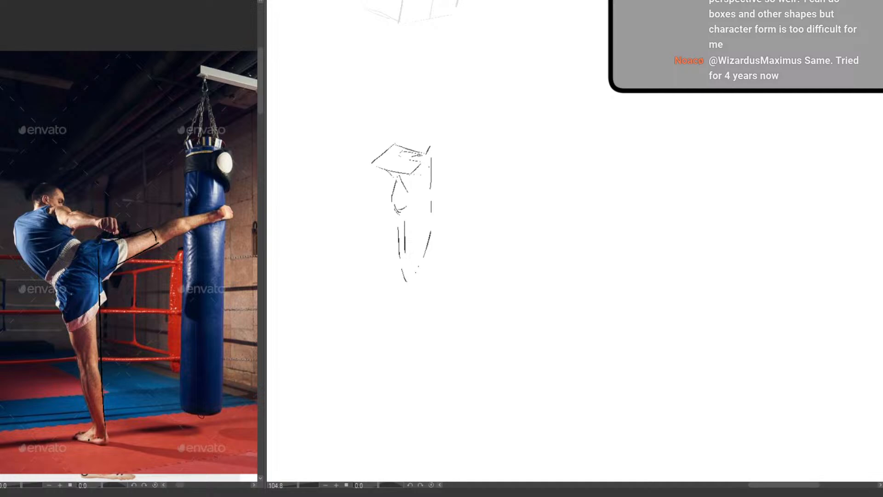
Draw the long horizontal collarbone form extending from the plane and the vertical upper-arm bone with its round head below
drag(417, 155, 508, 156)
mouse_move(435, 167)
mouse_down()
mouse_move(516, 169)
mouse_move(508, 156)
mouse_up()
mouse_move(384, 191)
mouse_down()
mouse_move(406, 189)
mouse_move(381, 199)
mouse_move(404, 202)
mouse_move(374, 205)
mouse_move(373, 345)
mouse_up()
drag(399, 211, 396, 346)
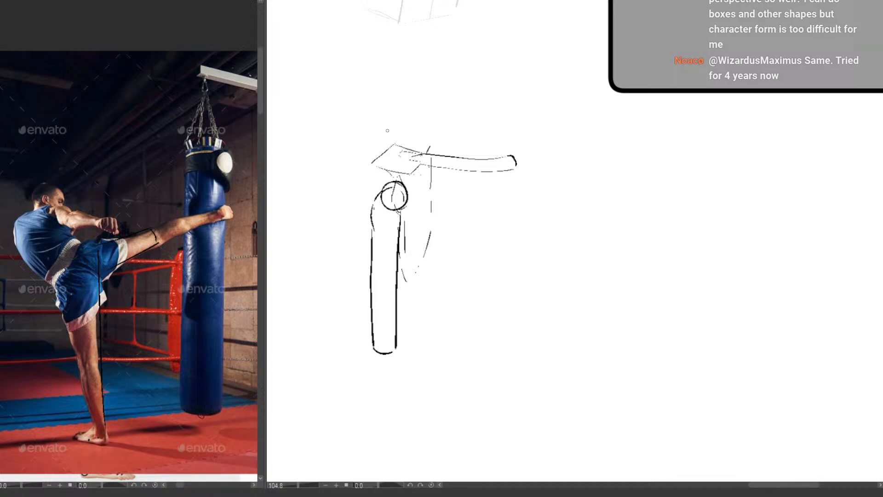
Darken the front edge of the tilted shoulder plane and the adjoining lower edge of the collarbone
mouse_move(377, 165)
mouse_down()
mouse_move(408, 173)
mouse_move(390, 170)
mouse_move(411, 173)
mouse_move(421, 164)
mouse_move(370, 164)
mouse_move(420, 163)
mouse_up()
key(ctrl+z)
mouse_move(420, 163)
mouse_down()
mouse_move(409, 173)
mouse_move(419, 162)
mouse_up()
mouse_move(422, 163)
mouse_down()
mouse_move(472, 172)
mouse_move(423, 163)
mouse_up()
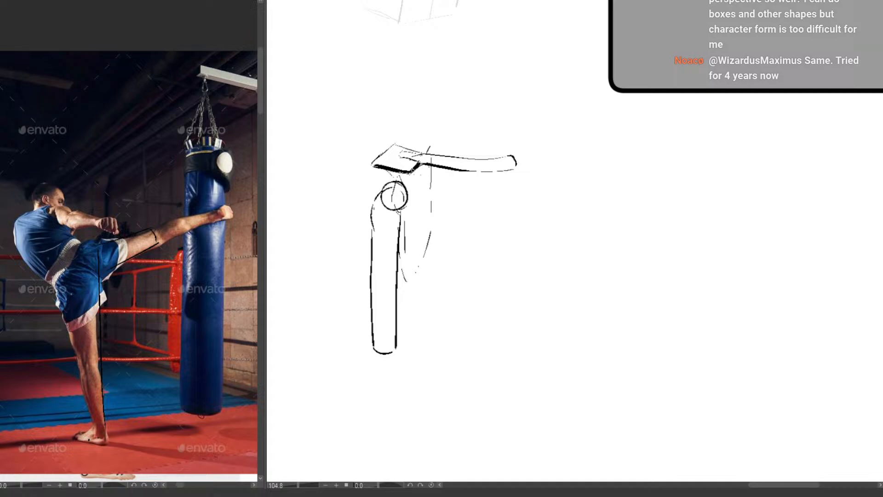
Draw the shoulder muscle's dividing lines from the plane and collarbone into the upper arm, plus its bulging outer and rear contours
drag(410, 170, 377, 282)
drag(456, 179, 381, 267)
mouse_move(377, 165)
mouse_down()
mouse_move(366, 175)
mouse_move(373, 263)
mouse_up()
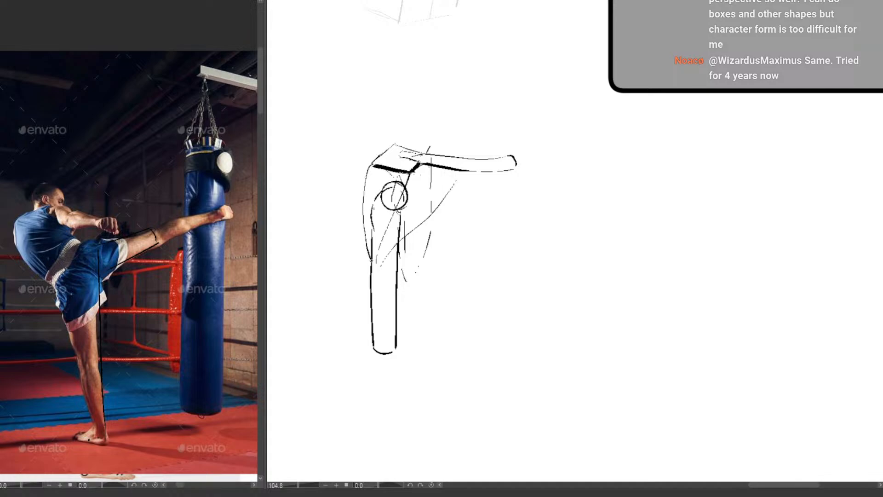
key(ctrl+z)
mouse_move(375, 165)
mouse_down()
mouse_move(363, 178)
mouse_move(373, 263)
mouse_up()
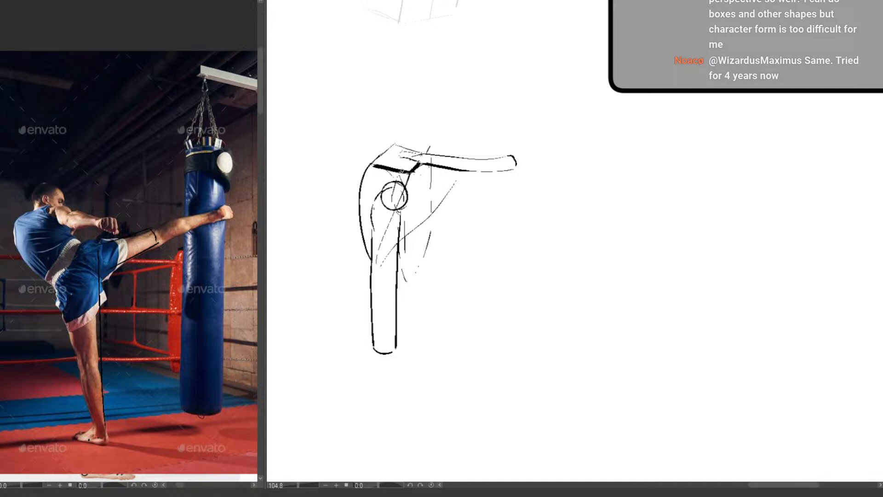
drag(374, 164, 407, 172)
mouse_move(394, 144)
mouse_down()
mouse_move(361, 169)
mouse_move(362, 237)
mouse_up()
drag(448, 302, 406, 396)
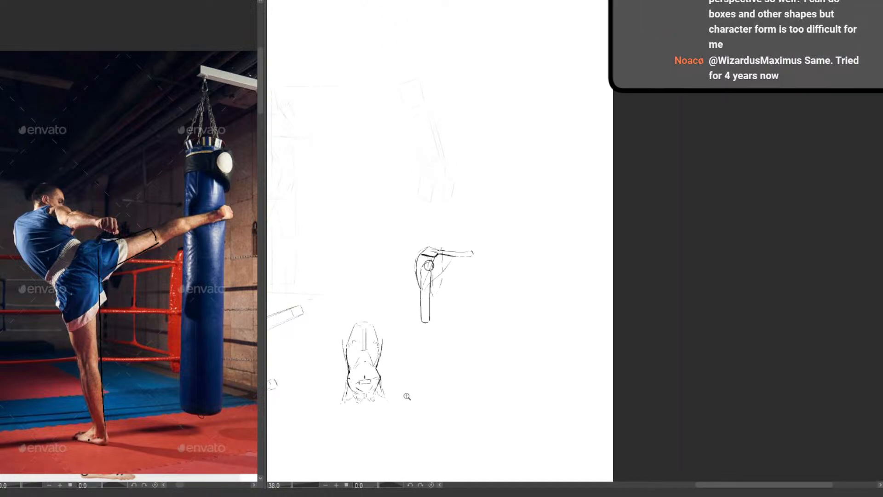
drag(442, 265, 499, 193)
drag(399, 240, 357, 248)
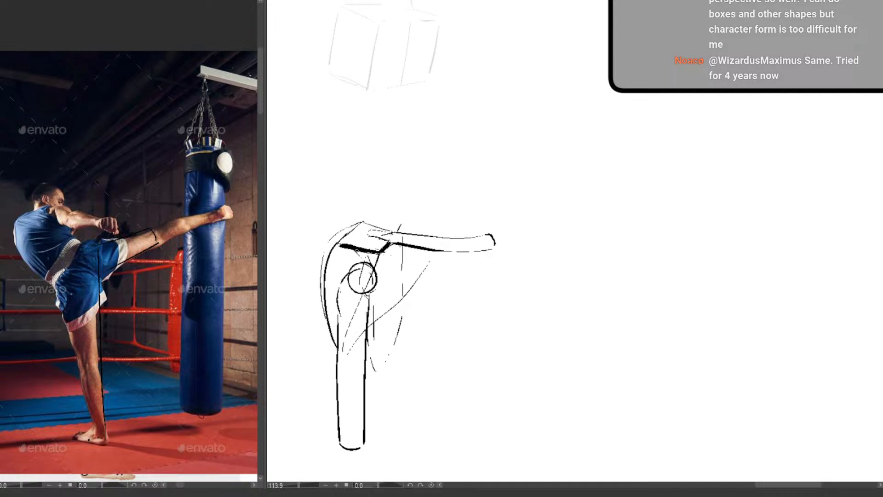
mouse_move(358, 236)
mouse_down()
mouse_move(374, 240)
mouse_move(345, 240)
mouse_move(382, 245)
mouse_move(658, 150)
mouse_up()
key(ctrl+z)
key(ctrl+z)
key(ctrl+z)
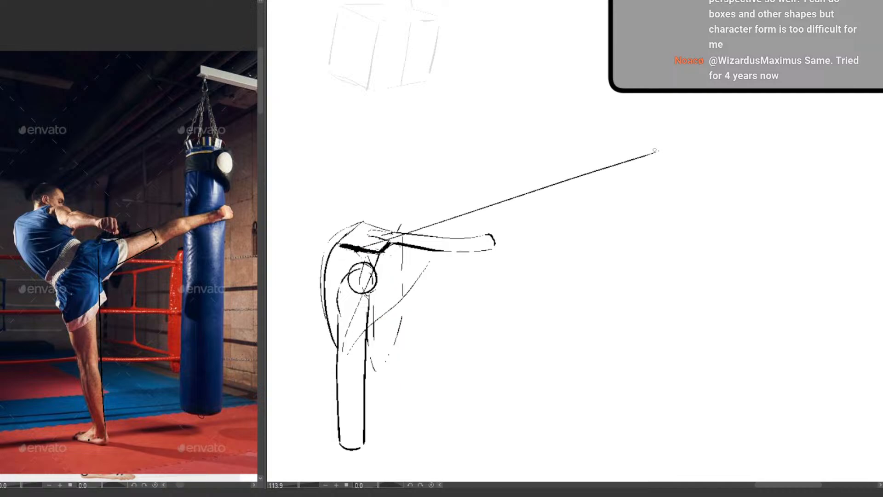
drag(373, 235, 602, 130)
key(ctrl+z)
key(ctrl+z)
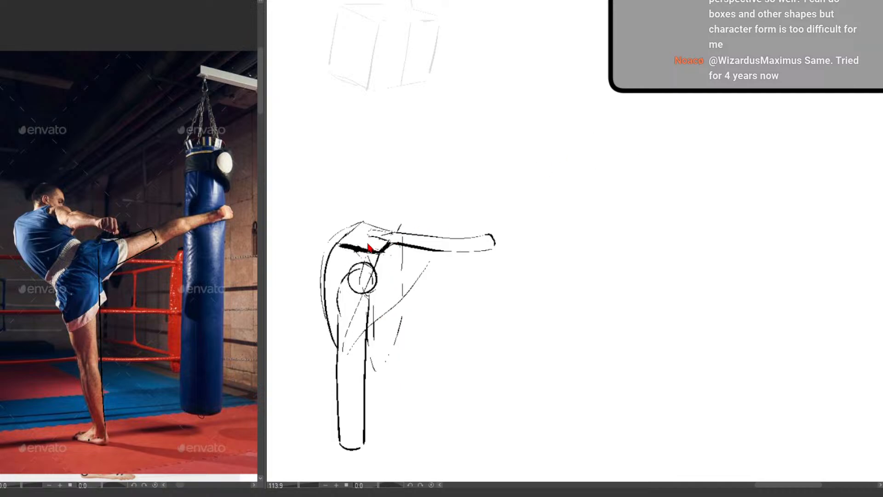
Draw a slanted line rising from the shoulder plane and light curved neck contours descending to the collarbone's far end
drag(397, 224, 562, 143)
mouse_move(481, 168)
mouse_down()
mouse_move(523, 185)
mouse_move(517, 174)
mouse_move(530, 200)
mouse_move(503, 221)
mouse_move(472, 183)
mouse_up()
drag(513, 287, 491, 335)
drag(491, 335, 428, 330)
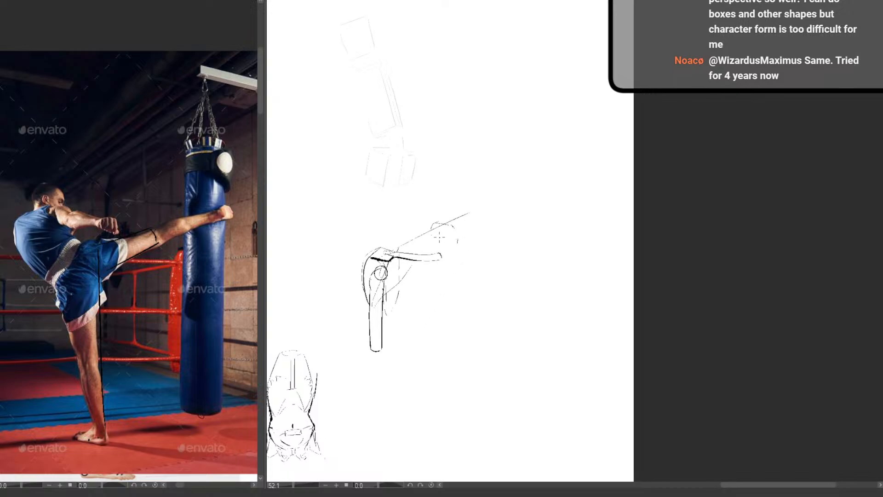
drag(435, 249, 451, 229)
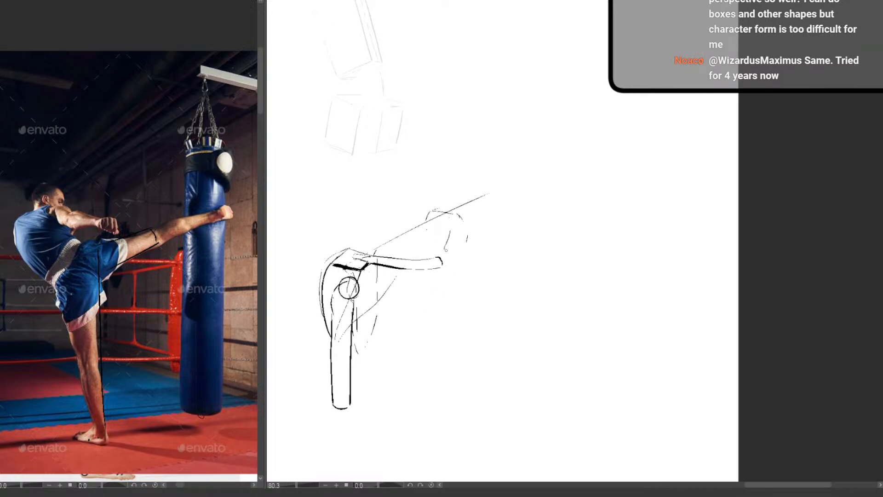
drag(451, 260, 456, 221)
drag(489, 304, 475, 335)
drag(475, 336, 542, 156)
drag(542, 155, 536, 236)
drag(651, 270, 516, 341)
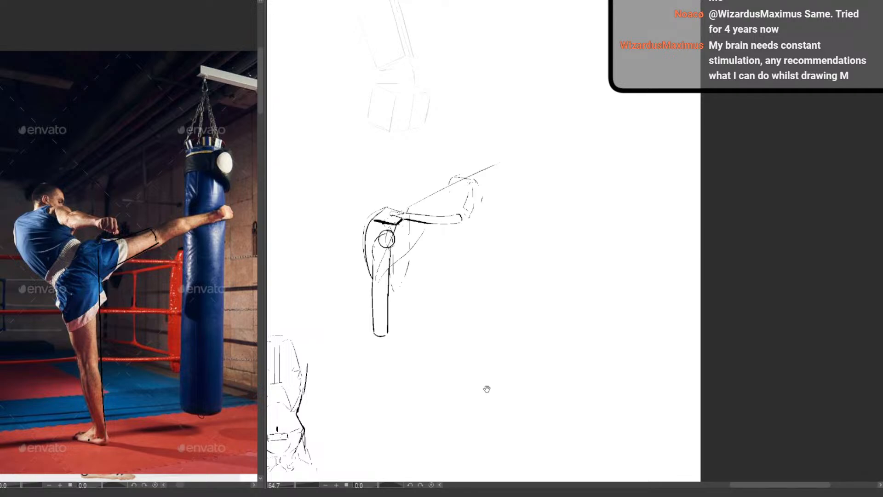
mouse_move(486, 389)
mouse_down()
mouse_move(485, 236)
mouse_move(457, 288)
mouse_up()
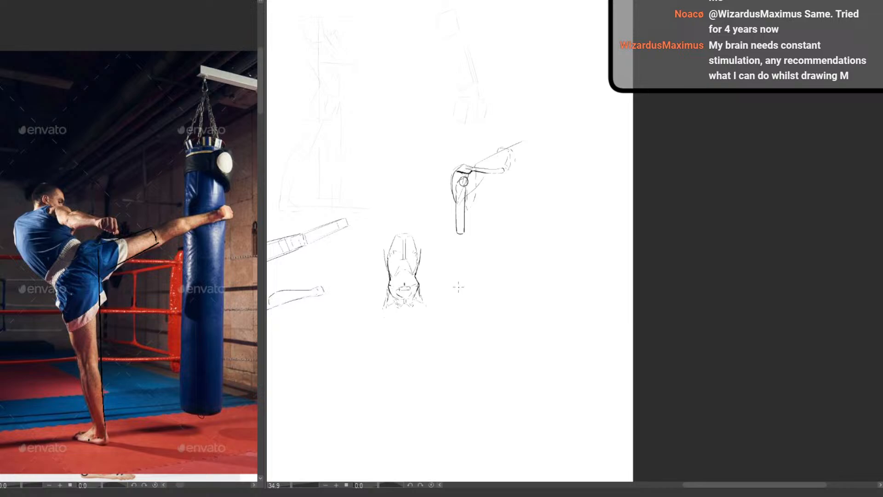
scroll(525, 361, up, 1)
scroll(563, 345, up, 2)
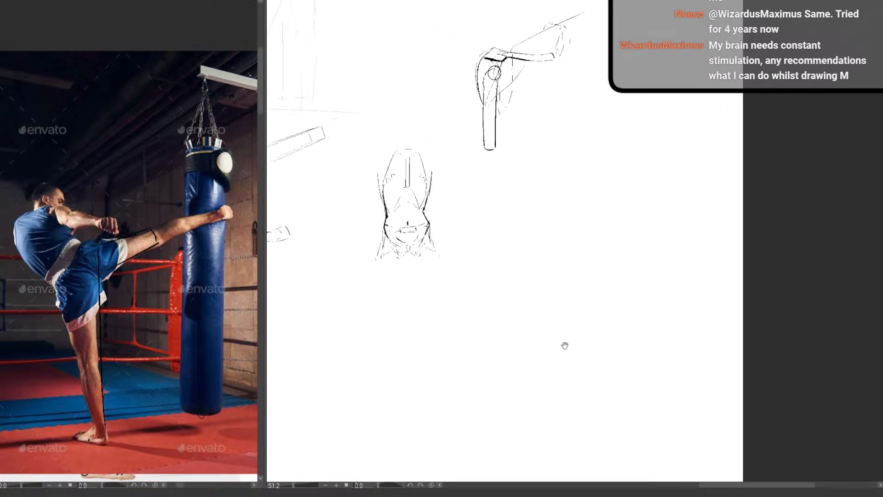
scroll(537, 347, up, 1)
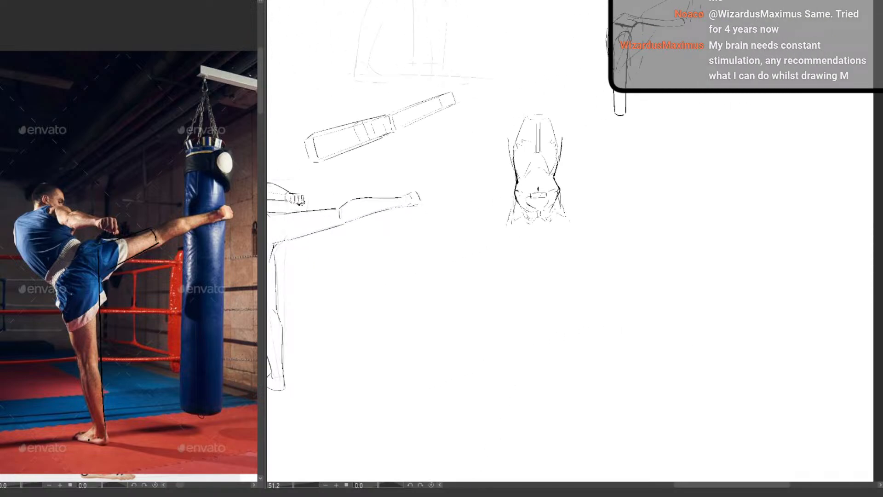
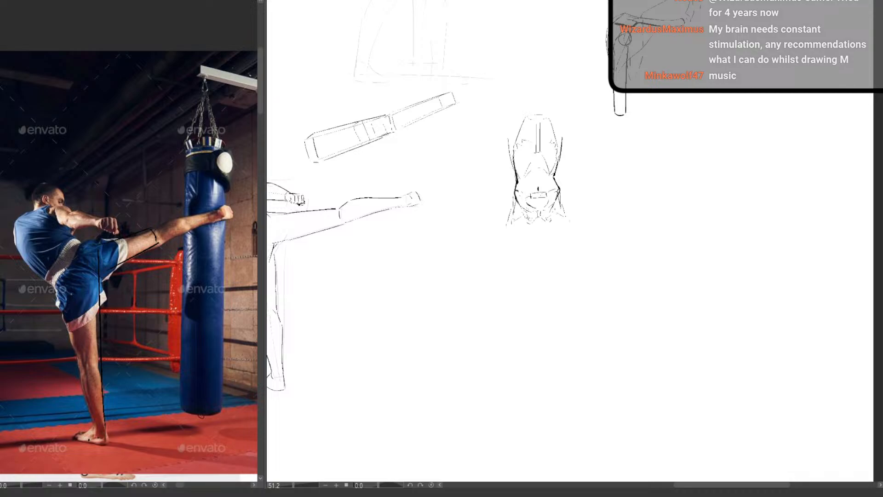
Paste the high-angle standing pose reference with its mannequin sketch over the kickboxer photo in the reference document
key(ctrl+v)
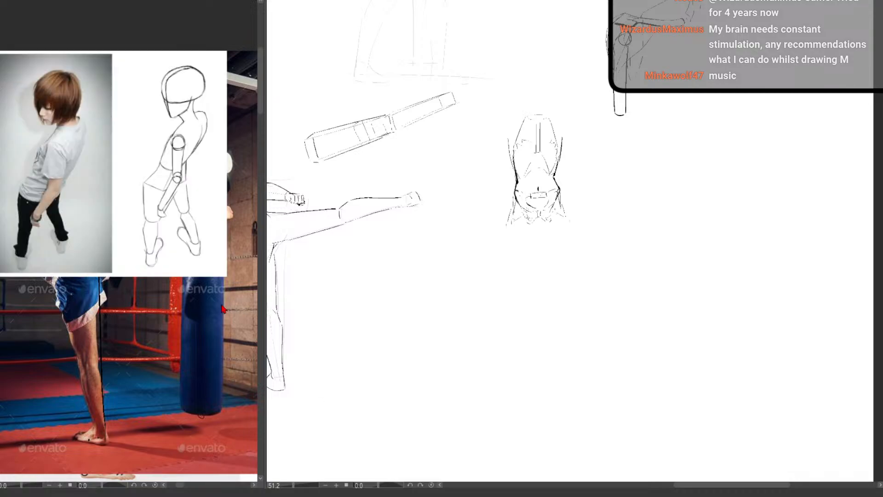
drag(130, 274, 206, 396)
scroll(161, 266, up, 2)
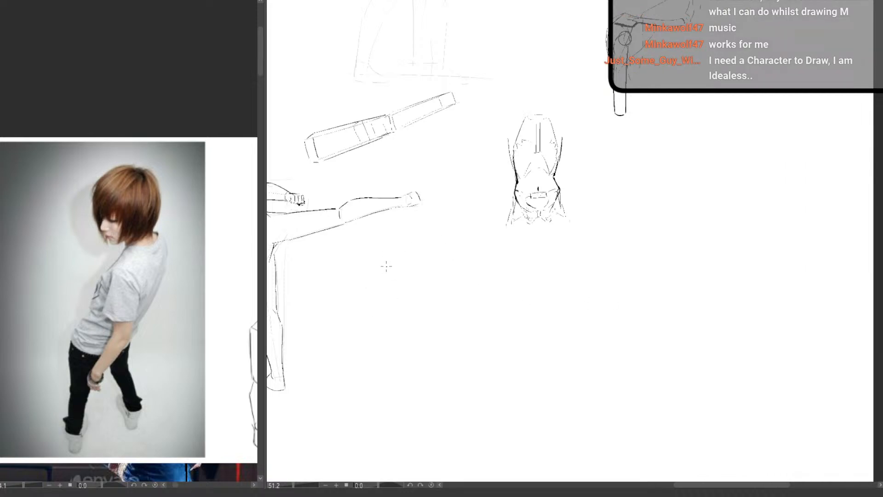
Sketch a palm as a tilted block below the kicking leg, with four knuckle circles along its top face
mouse_move(381, 263)
mouse_down()
mouse_move(437, 256)
mouse_move(377, 298)
mouse_move(424, 290)
mouse_move(442, 341)
mouse_up()
scroll(415, 283, up, 3)
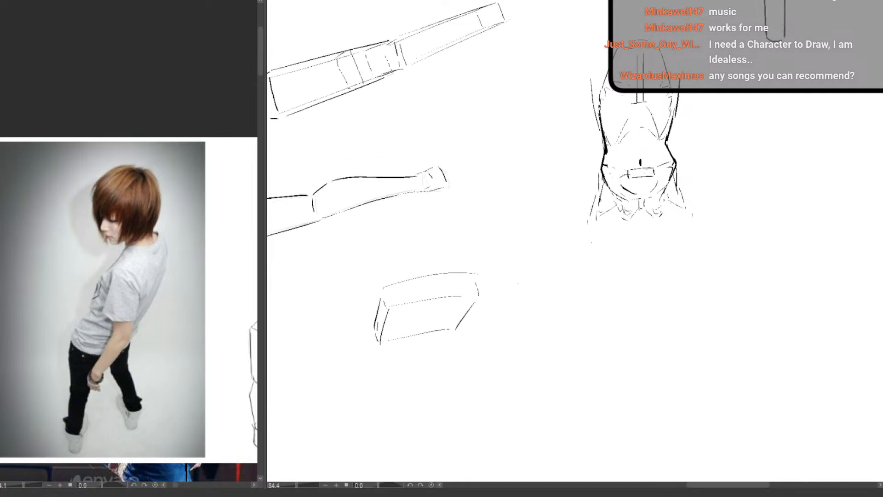
drag(394, 287, 451, 282)
mouse_move(463, 280)
mouse_down()
mouse_move(464, 294)
mouse_move(463, 279)
mouse_up()
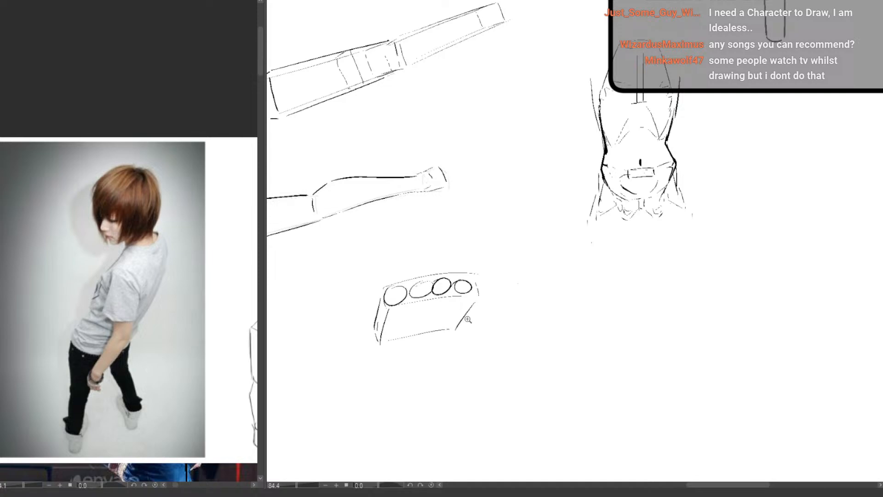
Draw a slanted finger extending from the palm block's far end and an upright finger above the first knuckle circle
scroll(467, 320, down, 6)
drag(460, 354, 440, 317)
scroll(447, 279, up, 6)
mouse_move(439, 253)
mouse_down()
mouse_move(406, 298)
mouse_move(446, 297)
mouse_move(445, 252)
mouse_move(419, 302)
mouse_move(452, 237)
mouse_move(487, 215)
mouse_move(479, 241)
mouse_move(445, 269)
mouse_up()
key(ctrl+z)
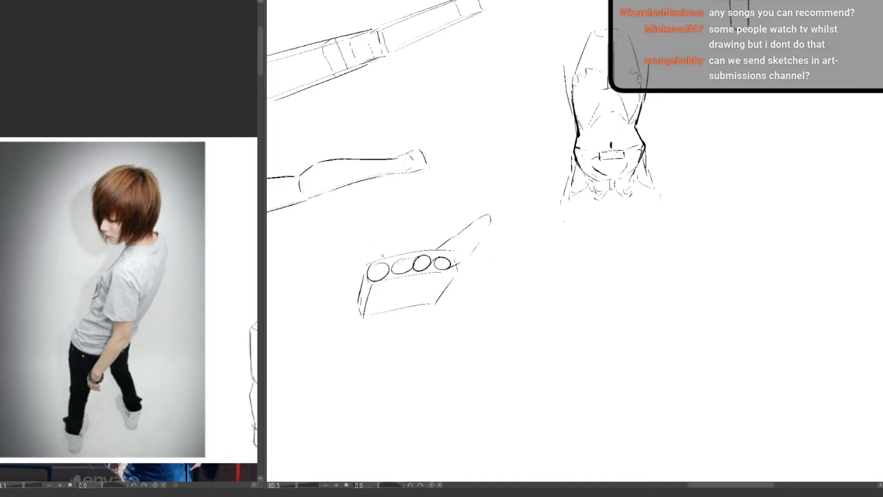
mouse_move(381, 255)
mouse_down()
mouse_move(369, 193)
mouse_move(360, 192)
mouse_move(359, 259)
mouse_up()
Try an oval across the palm's far side and a large ellipse around the whole palm block, and undo them
mouse_move(438, 252)
mouse_down()
mouse_move(419, 276)
mouse_move(439, 253)
mouse_up()
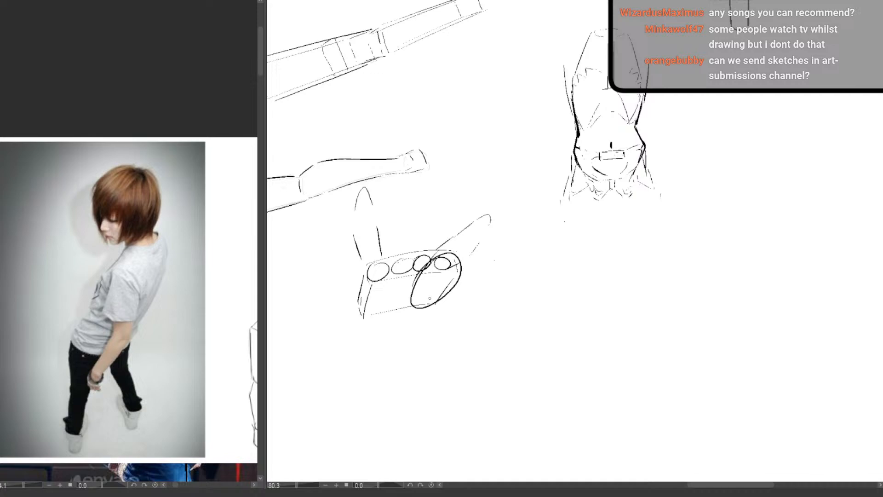
key(ctrl+z)
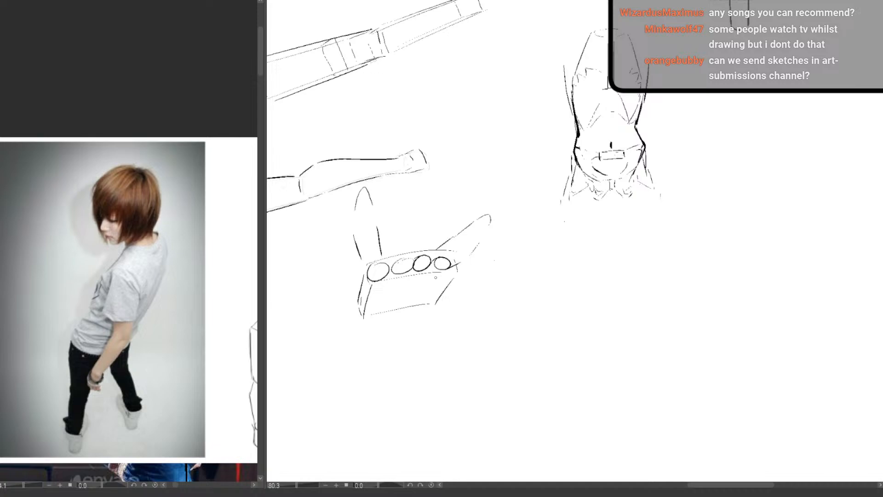
scroll(392, 302, down, 2)
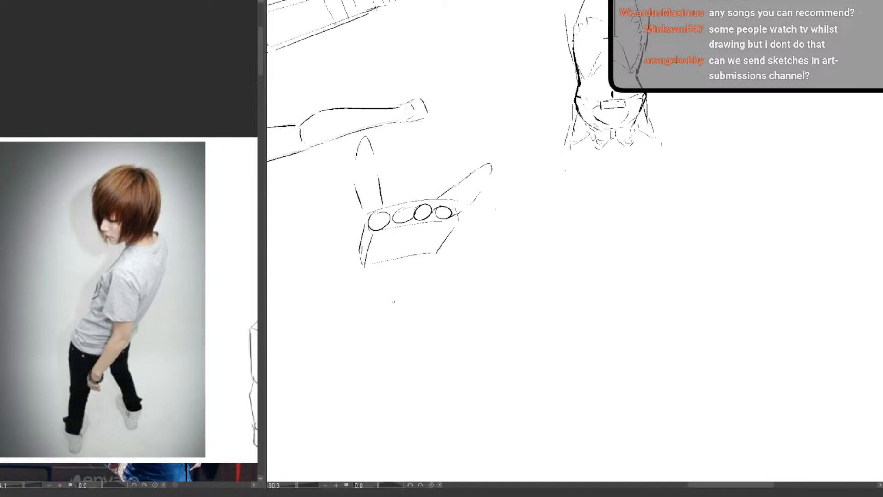
drag(388, 320, 375, 351)
key(ctrl+z)
mouse_move(400, 215)
mouse_down()
mouse_move(433, 197)
mouse_move(381, 204)
mouse_move(334, 246)
mouse_up()
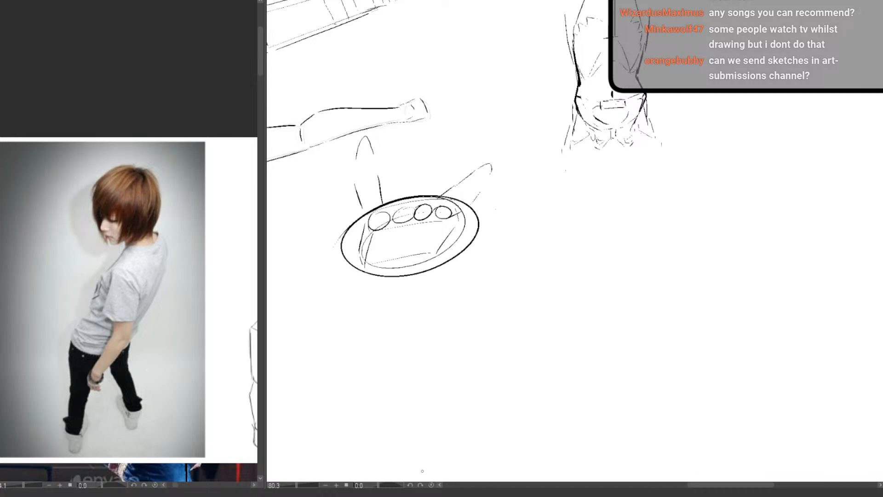
key(ctrl+z)
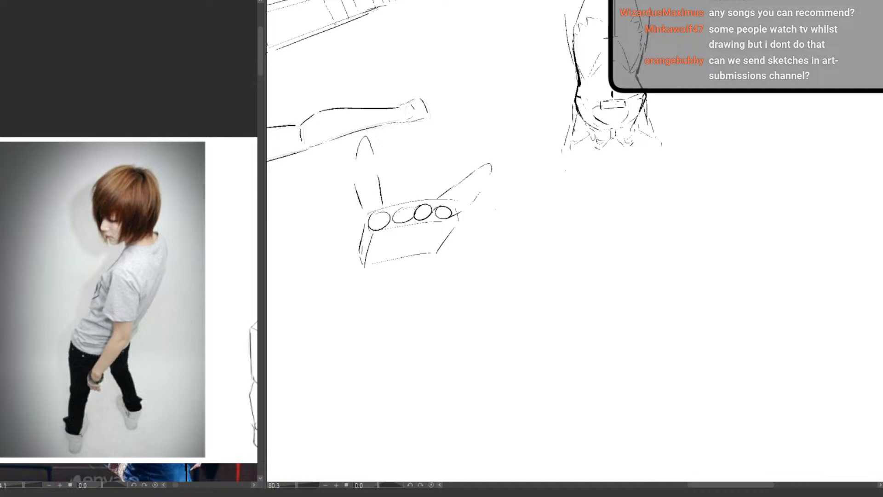
Shift all the existing sketches towards the canvas's upper-left corner to free space in the lower area
drag(421, 295, 474, 303)
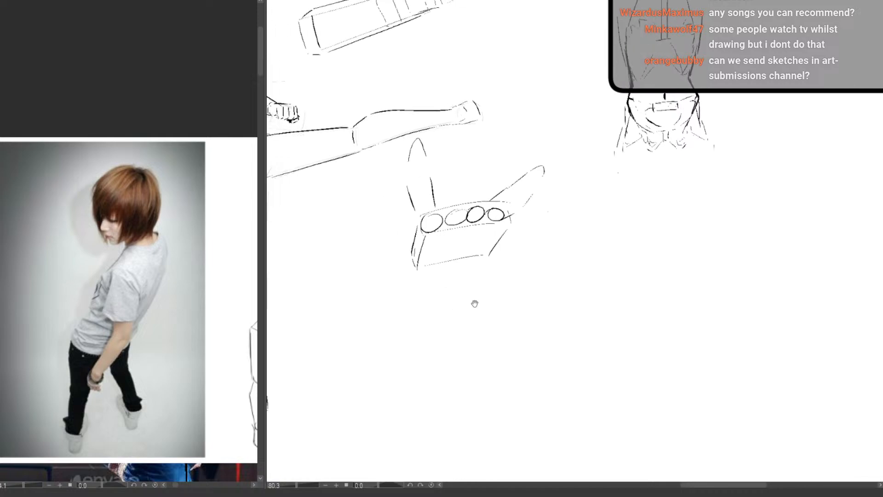
mouse_move(522, 169)
mouse_down()
mouse_move(492, 165)
mouse_move(494, 171)
mouse_up()
drag(477, 270, 451, 335)
key(ctrl+z)
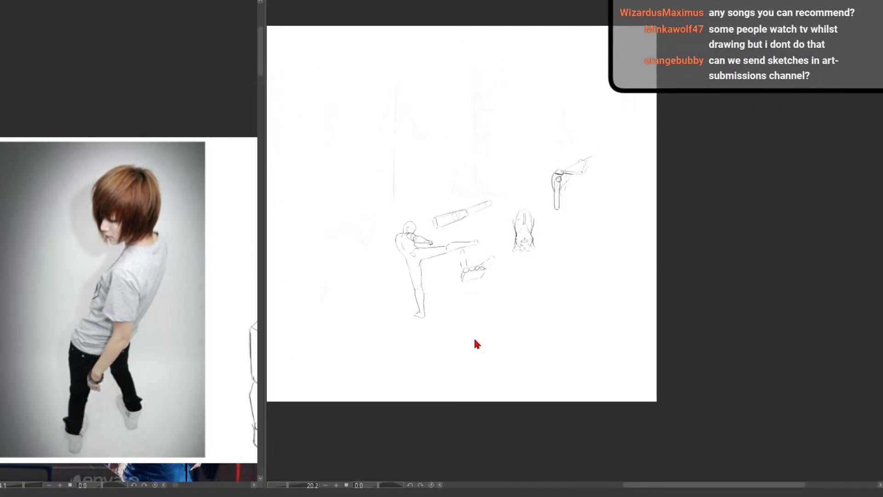
drag(363, 310, 477, 360)
drag(403, 399, 430, 361)
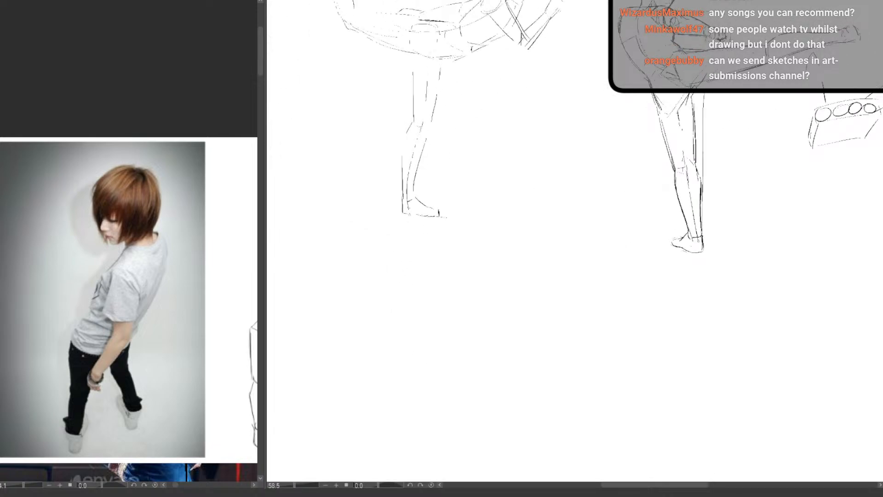
scroll(432, 356, down, 11)
drag(519, 350, 409, 379)
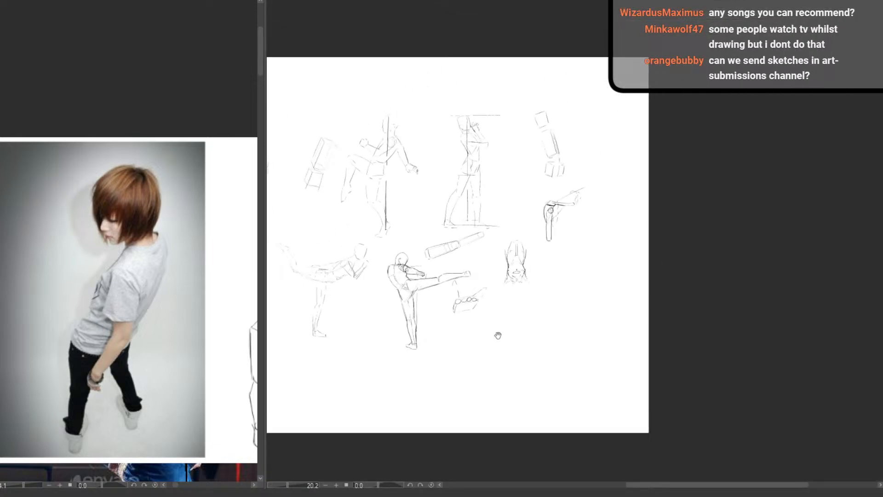
drag(499, 334, 801, 254)
drag(603, 253, 669, 256)
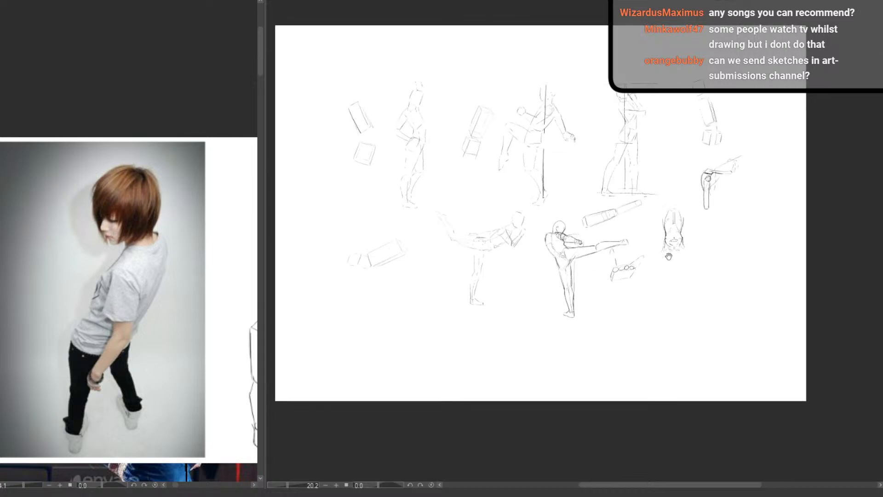
drag(594, 271, 551, 232)
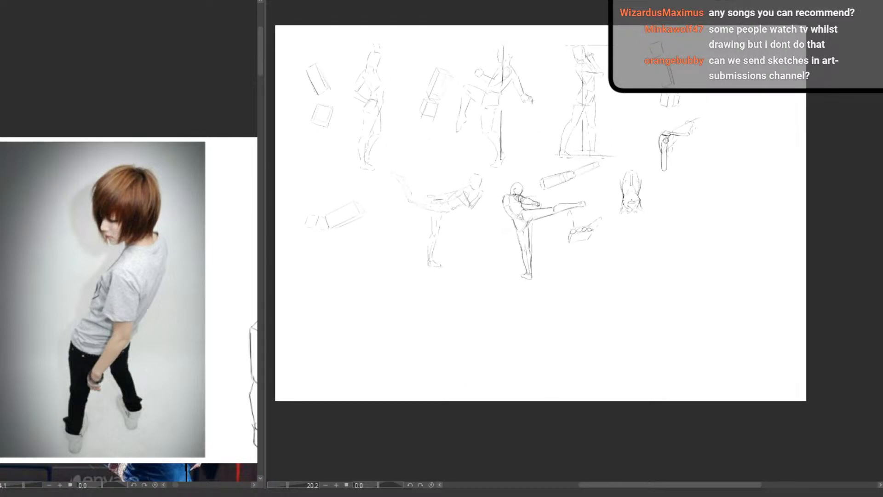
drag(343, 343, 392, 351)
mouse_move(394, 354)
mouse_down()
mouse_move(433, 348)
mouse_move(482, 374)
mouse_move(477, 366)
mouse_up()
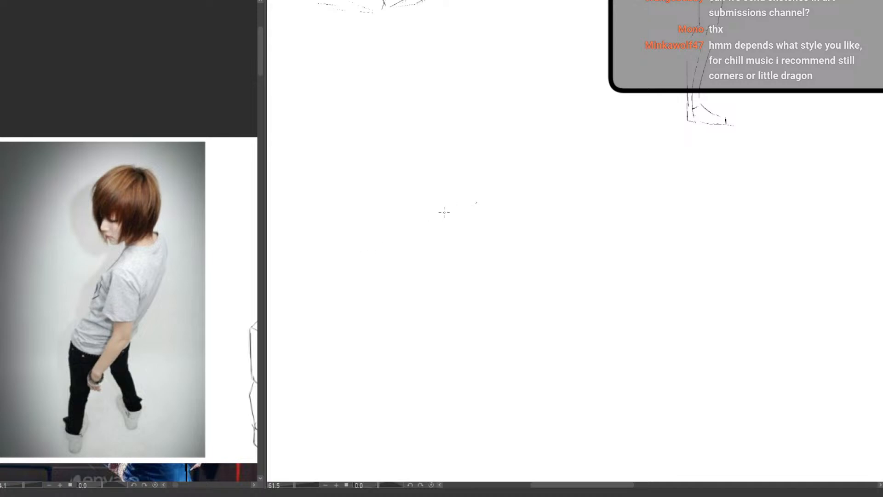
Draw a perspective guide on the reference photo from the front foot past the rear foot, extended across the mannequin sketch
drag(139, 378, 139, 397)
scroll(157, 359, up, 3)
scroll(162, 340, down, 3)
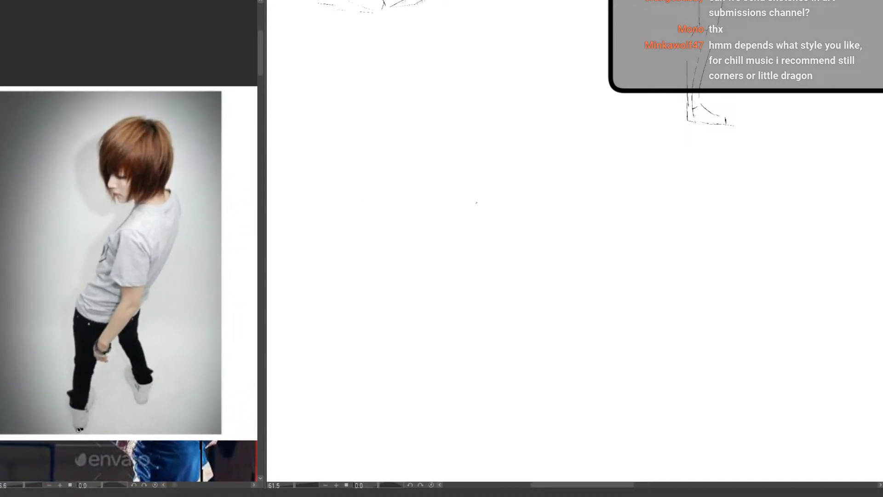
drag(78, 429, 236, 358)
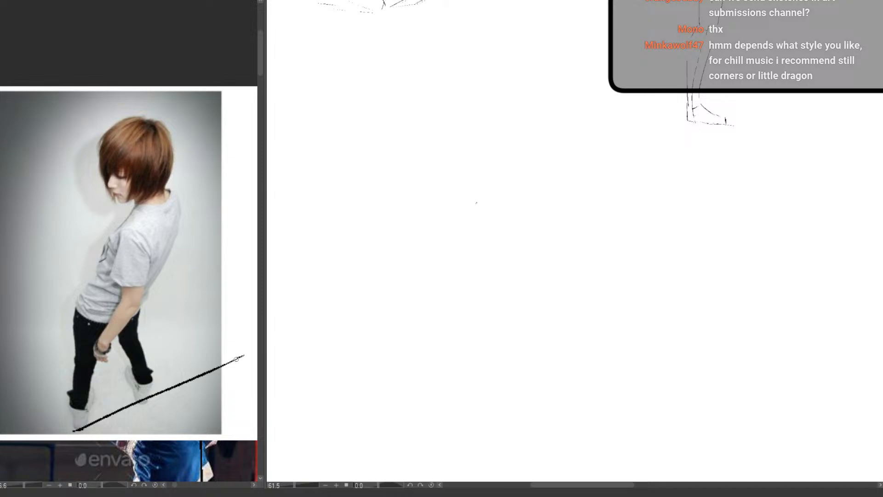
scroll(221, 370, down, 4)
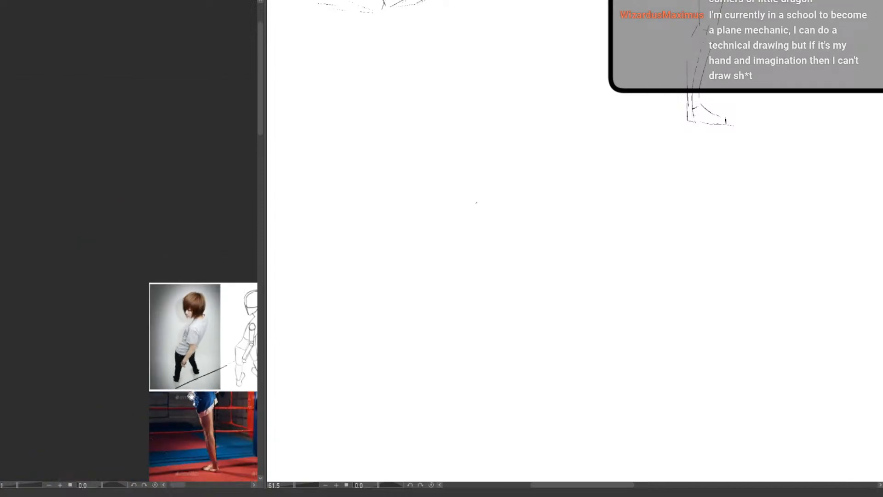
drag(190, 396, 81, 370)
drag(110, 344, 250, 272)
mouse_move(92, 324)
mouse_down()
mouse_move(139, 324)
mouse_move(171, 350)
mouse_move(187, 283)
mouse_up()
scroll(160, 294, up, 2)
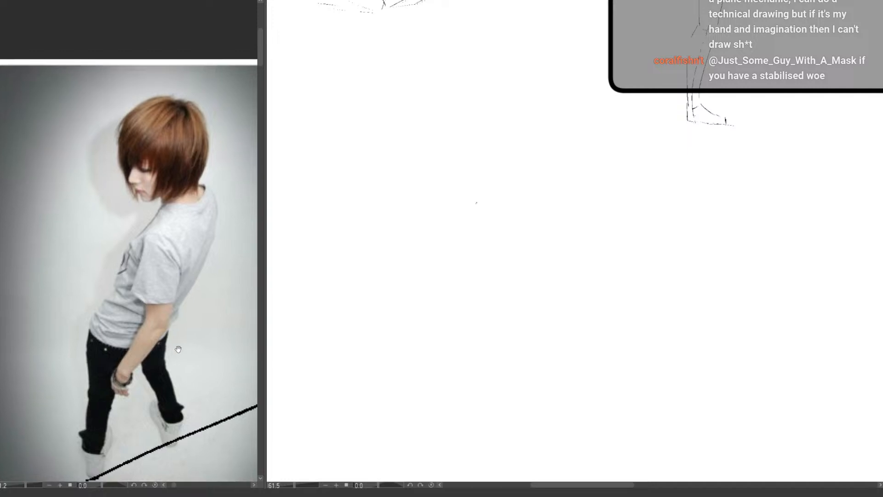
drag(178, 349, 166, 356)
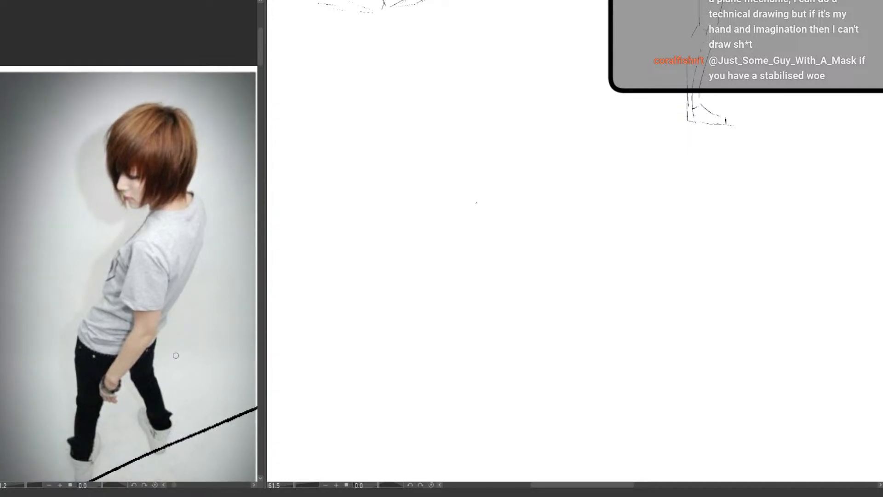
Draw a diagonal guide from the figure's upper chest past the base of the neck to beyond the photo's edge
mouse_move(180, 252)
mouse_down()
mouse_move(143, 302)
mouse_move(210, 197)
mouse_up()
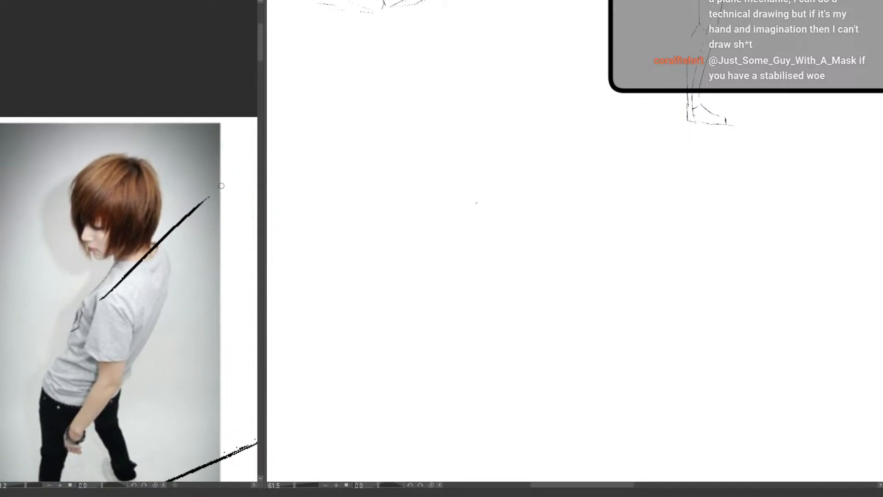
key(ctrl+z)
drag(97, 301, 229, 166)
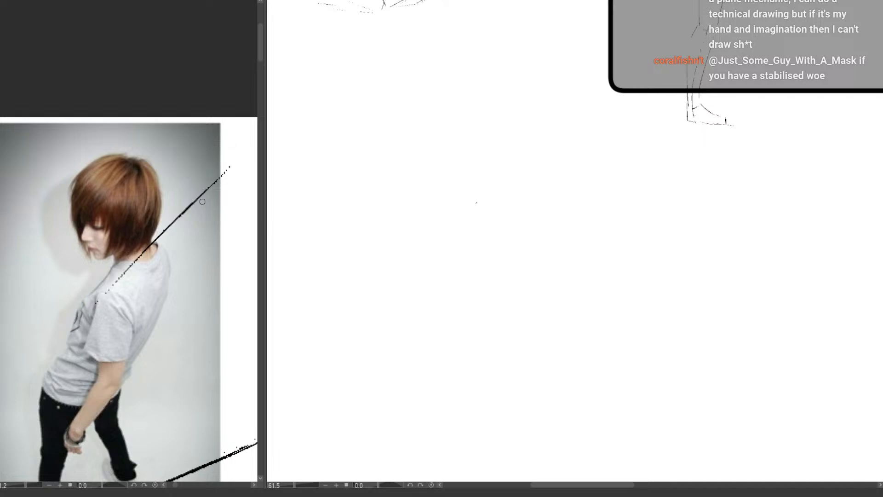
Draw a rising perspective guide through the figure's hips on the photo, ending in an arrowhead beside the mannequin
drag(171, 325, 140, 327)
drag(162, 349, 124, 336)
mouse_move(121, 325)
mouse_down()
mouse_move(140, 323)
mouse_move(125, 290)
mouse_up()
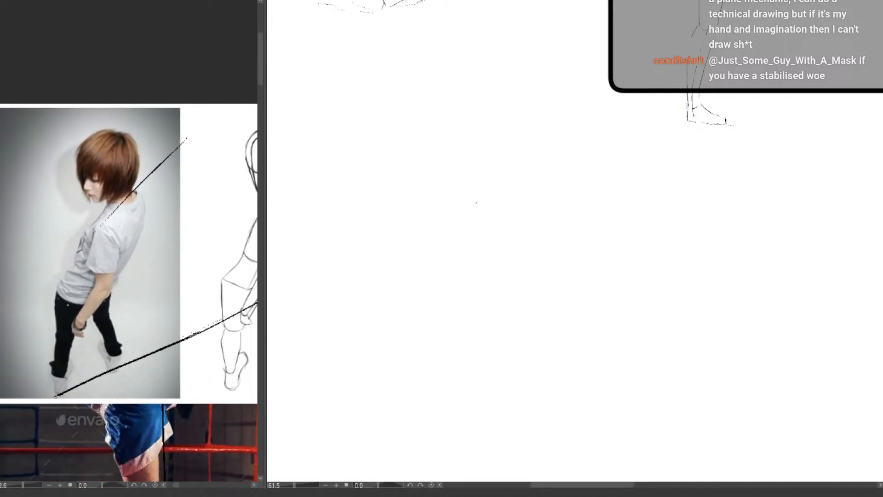
mouse_move(117, 388)
mouse_down()
mouse_move(142, 397)
mouse_move(140, 410)
mouse_up()
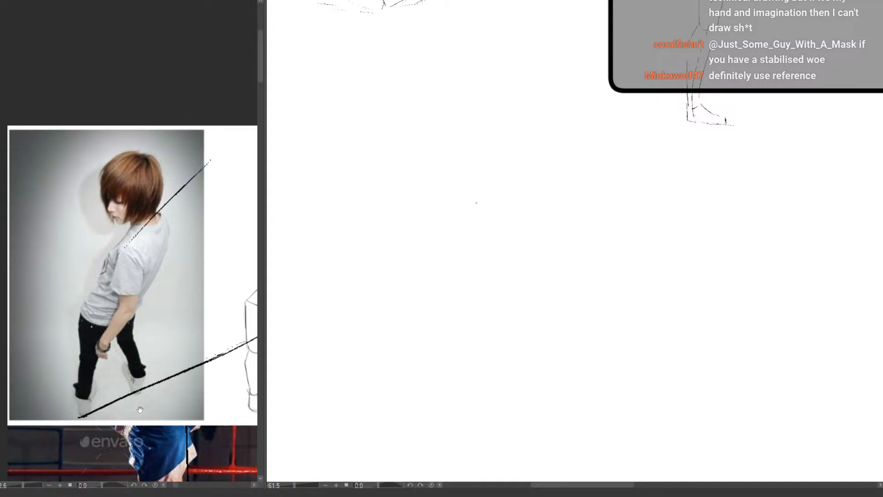
drag(77, 362, 235, 292)
drag(183, 343, 136, 356)
scroll(135, 357, down, 5)
Extend the hip guide from its arrowhead across the mannequin and over the neighbouring references
mouse_move(157, 326)
mouse_down()
mouse_move(156, 332)
mouse_move(98, 338)
mouse_move(295, 257)
mouse_up()
drag(201, 312, 108, 305)
key(ctrl+z)
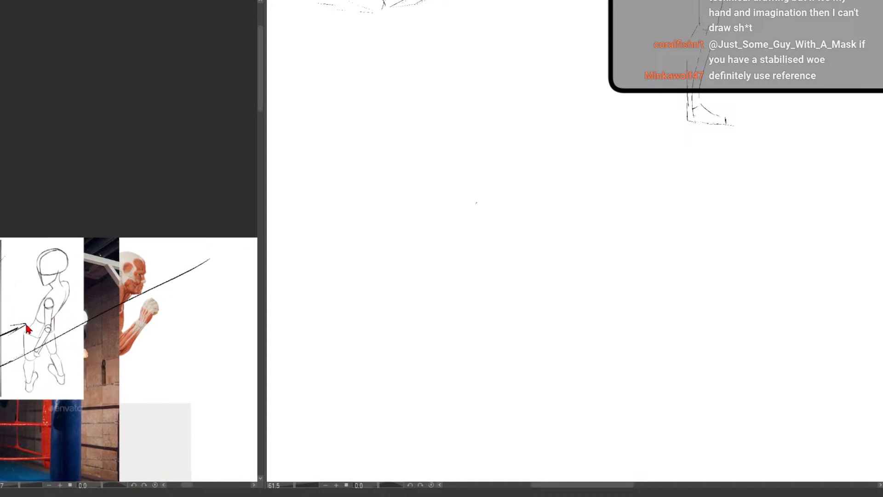
drag(26, 325, 260, 244)
key(ctrl+z)
drag(13, 329, 252, 238)
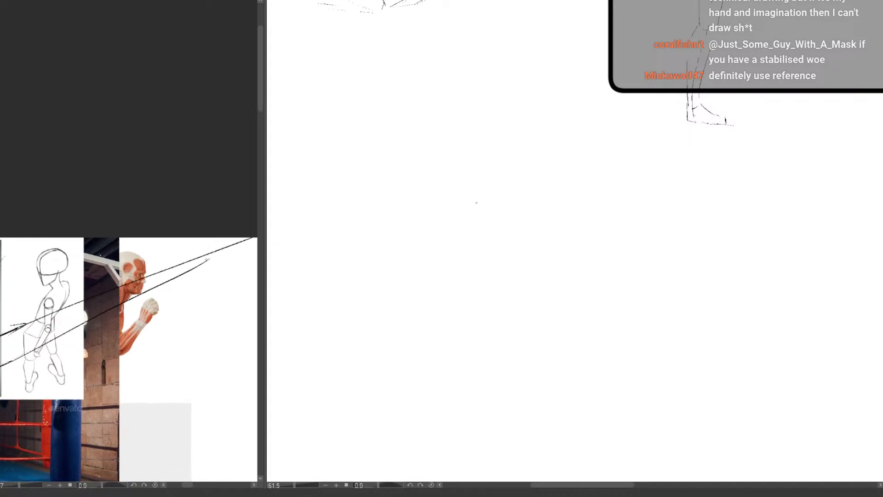
mouse_move(192, 264)
mouse_down()
mouse_move(301, 238)
mouse_move(229, 267)
mouse_move(6, 250)
mouse_up()
drag(81, 266, 272, 267)
key(ctrl+z)
drag(213, 310, 219, 248)
click(106, 353)
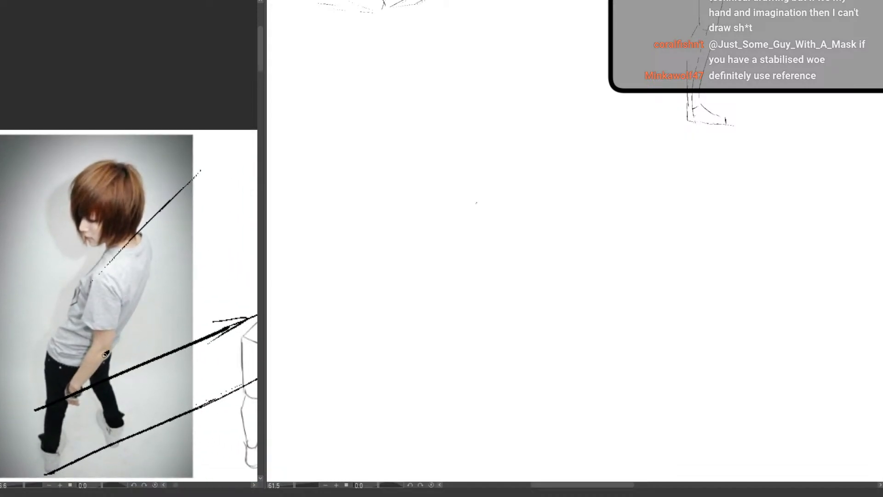
mouse_move(109, 279)
mouse_down()
mouse_move(70, 308)
mouse_move(91, 282)
mouse_up()
key(ctrl+z)
key(ctrl+z)
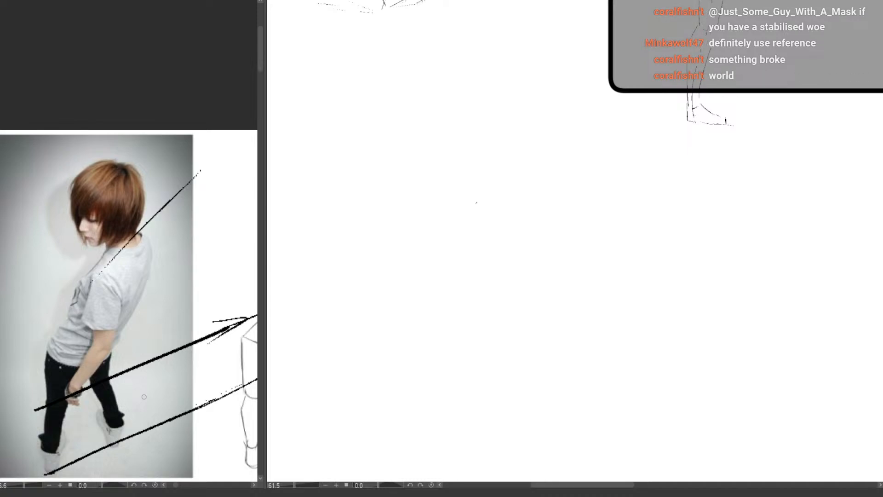
Try rising perspective guides across the mannequin's knees and feet, and undo them
drag(149, 354, 124, 359)
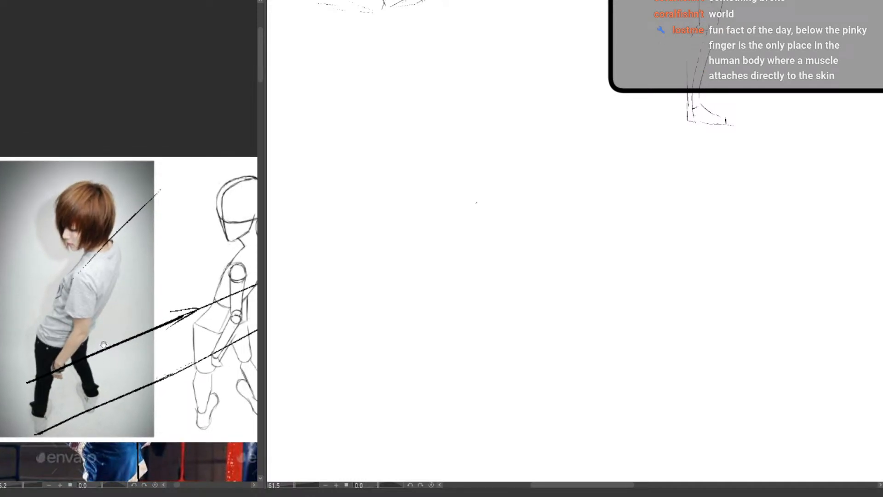
drag(82, 339, 113, 329)
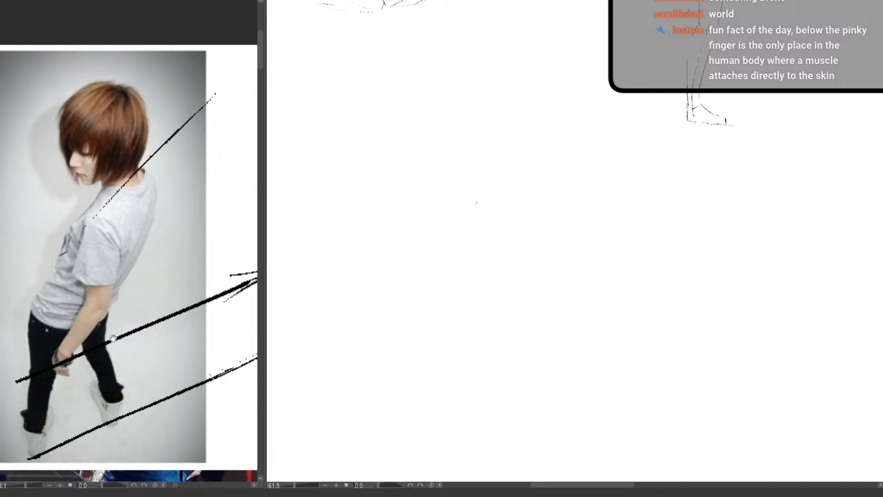
scroll(114, 339, down, 6)
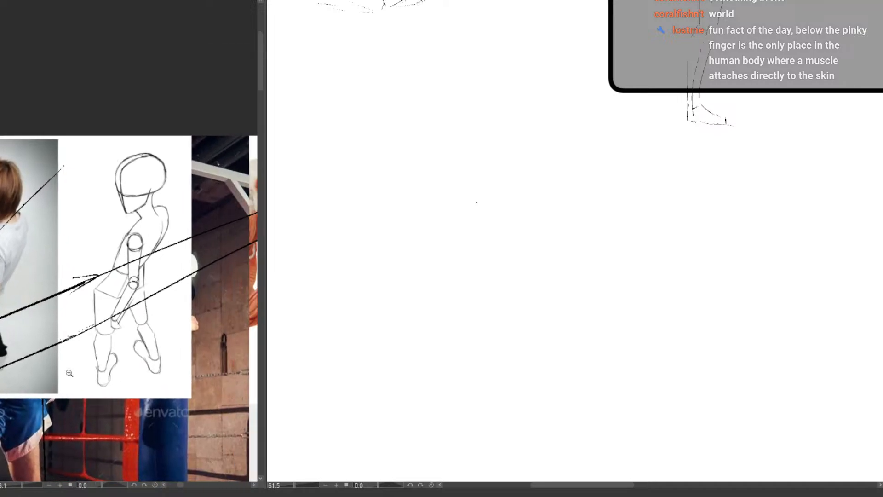
drag(155, 427, 138, 307)
scroll(72, 344, up, 3)
drag(144, 179, 159, 297)
drag(159, 297, 116, 357)
mouse_move(116, 356)
mouse_down()
mouse_move(161, 321)
mouse_move(145, 329)
mouse_move(163, 308)
mouse_up()
drag(71, 330, 199, 284)
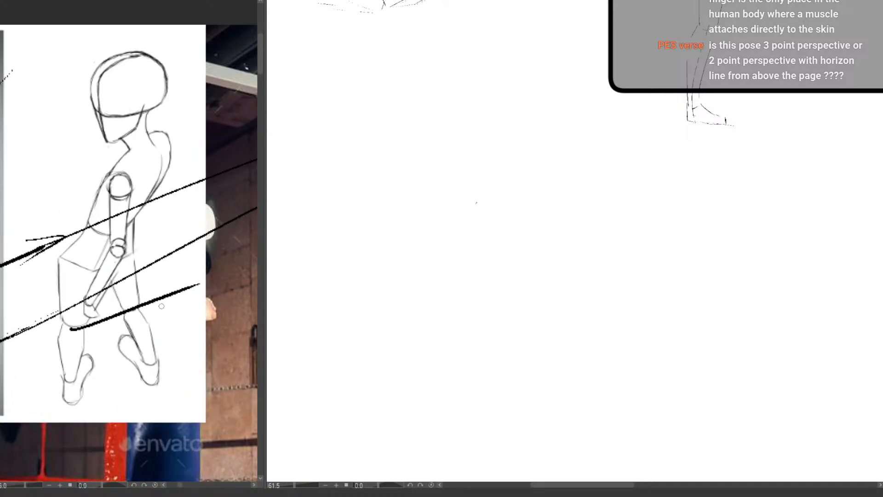
drag(73, 406, 198, 361)
drag(163, 395, 133, 396)
key(ctrl+z)
key(ctrl+z)
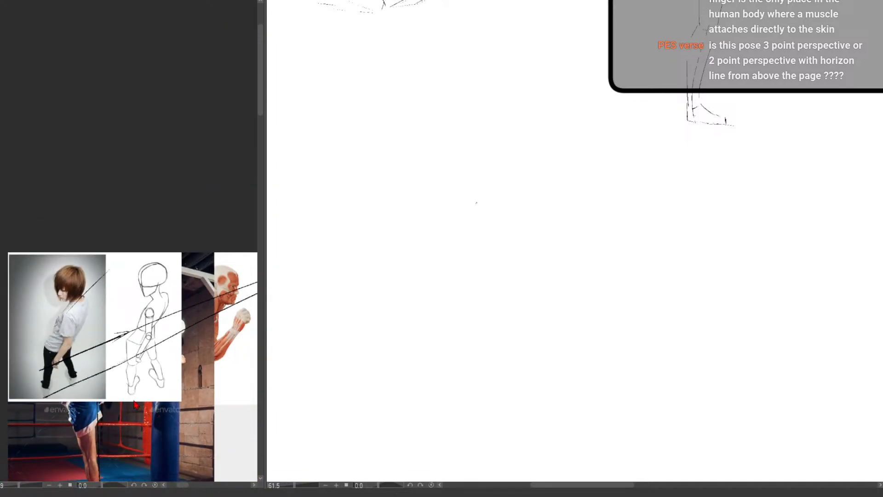
Undo the perspective guides drawn across the photo figure, the mannequin and the neighbouring references
mouse_move(75, 376)
mouse_down()
mouse_move(137, 375)
mouse_move(126, 397)
mouse_up()
key(ctrl+z)
key(ctrl+z)
key(ctrl+z)
key(ctrl+z)
key(ctrl+z)
mouse_move(125, 396)
mouse_down()
mouse_move(156, 410)
mouse_move(164, 395)
mouse_move(168, 402)
mouse_move(153, 400)
mouse_up()
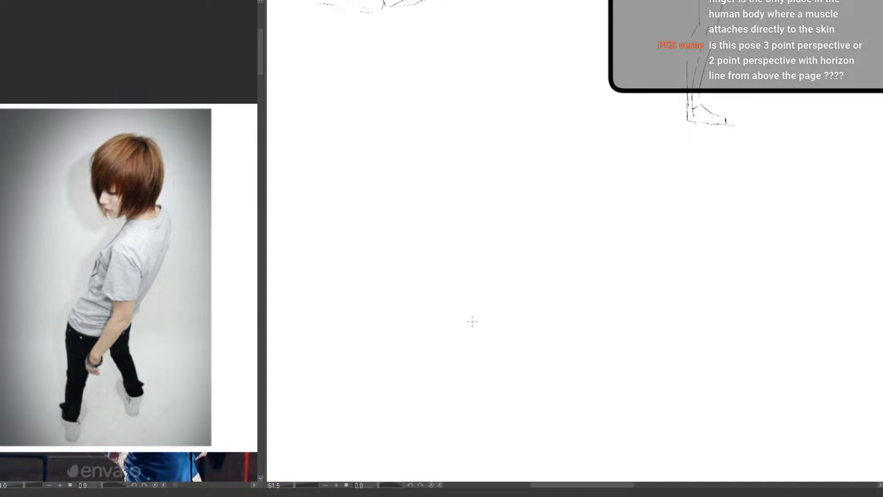
Draw a horizontal guide in the blank canvas area below the box sketches for the new pose
drag(454, 228, 440, 225)
drag(661, 278, 676, 271)
drag(634, 321, 628, 331)
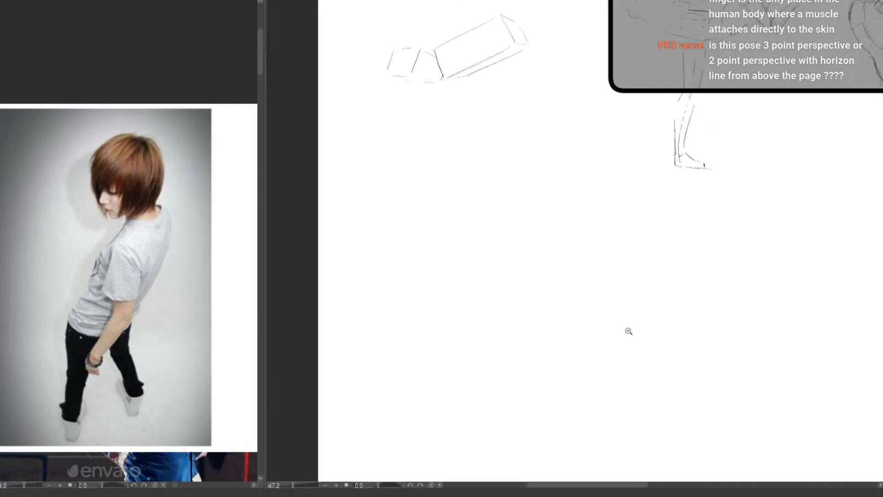
drag(582, 307, 489, 302)
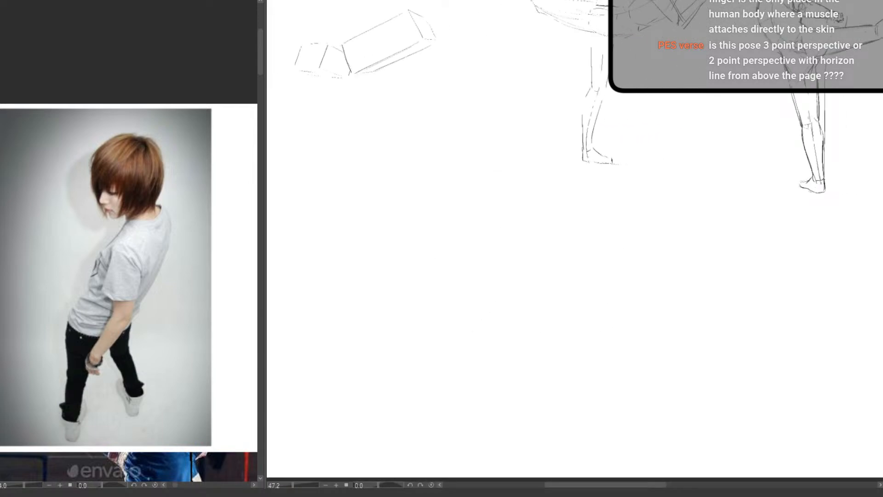
scroll(395, 198, up, 1)
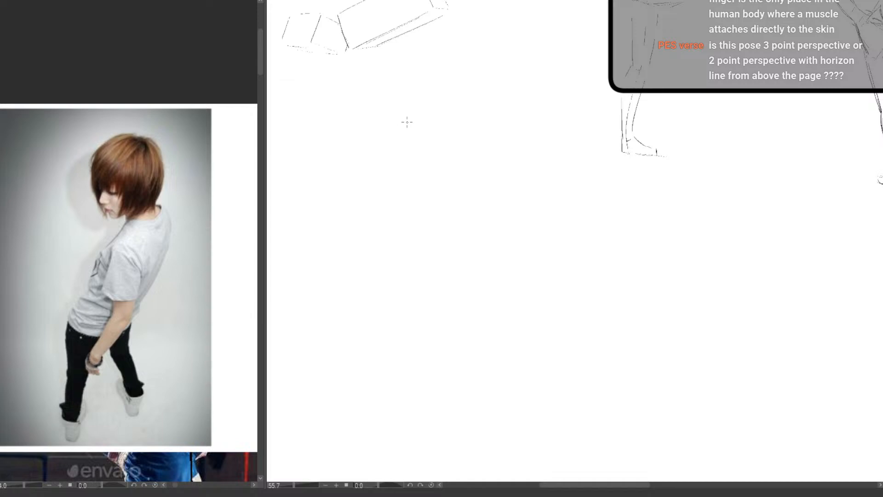
drag(368, 122, 560, 125)
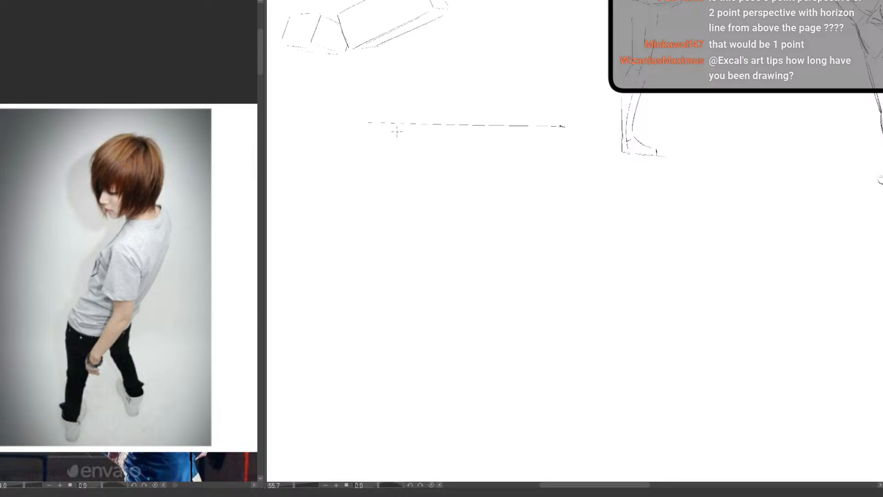
Try a near-horizontal guide along the top of the photo above the figure's head, and undo it
mouse_move(181, 316)
mouse_down()
mouse_move(174, 339)
mouse_move(112, 331)
mouse_move(133, 351)
mouse_up()
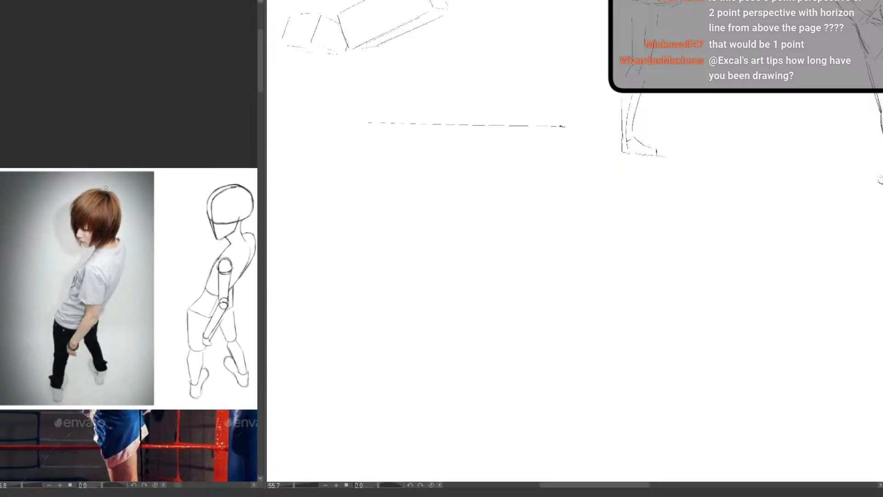
drag(5, 168, 196, 177)
key(ctrl+z)
drag(13, 172, 197, 166)
key(ctrl+z)
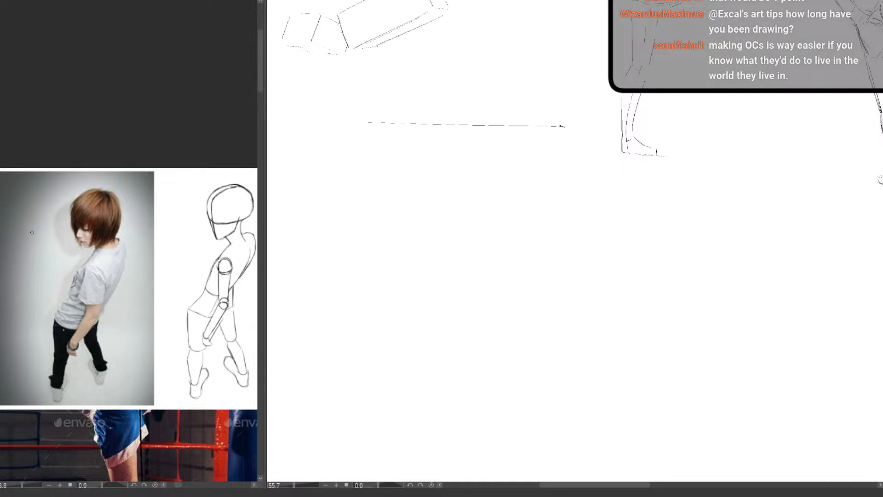
Draw two side guides on the photo that enclose the standing figure and converge downward past the feet
drag(29, 184, 52, 363)
key(ctrl+z)
drag(31, 189, 52, 432)
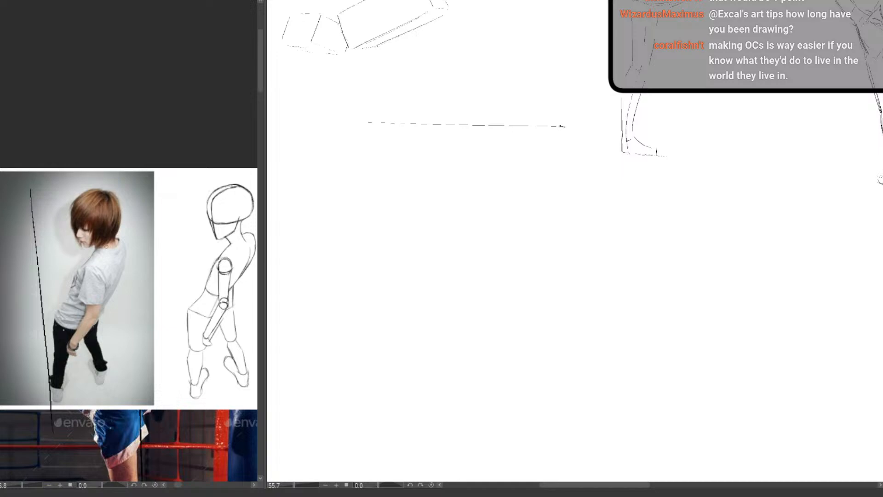
drag(157, 189, 103, 409)
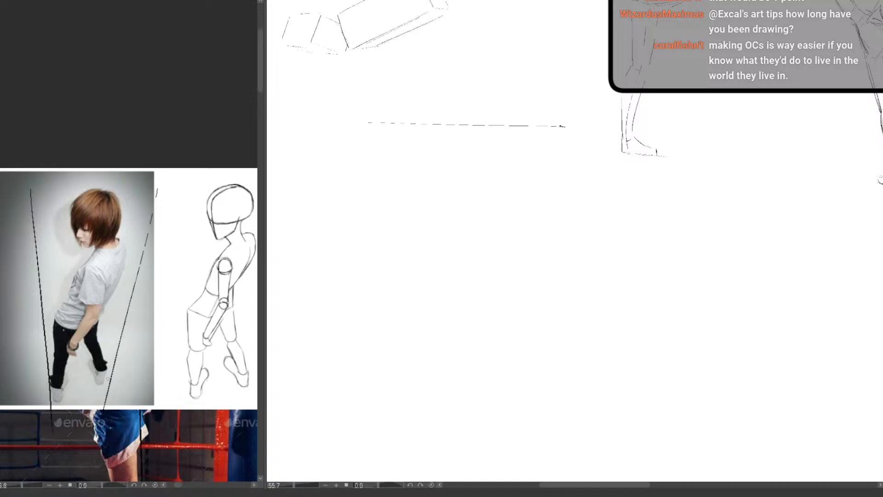
Add crossing ground guides through the figure's feet and a slightly rising guide along the top of the head
drag(40, 409, 212, 343)
mouse_move(6, 346)
mouse_down()
mouse_move(96, 447)
mouse_move(116, 387)
mouse_move(144, 458)
mouse_up()
scroll(146, 431, down, 4)
scroll(125, 396, up, 5)
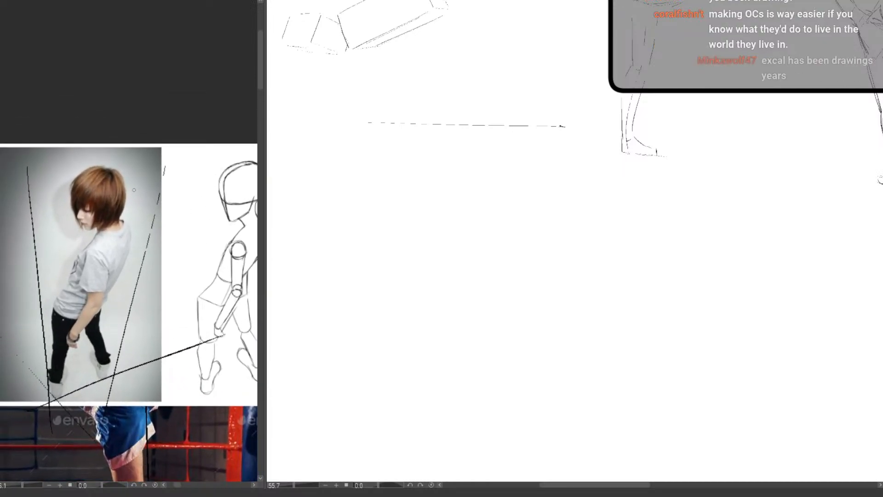
drag(3, 169, 197, 159)
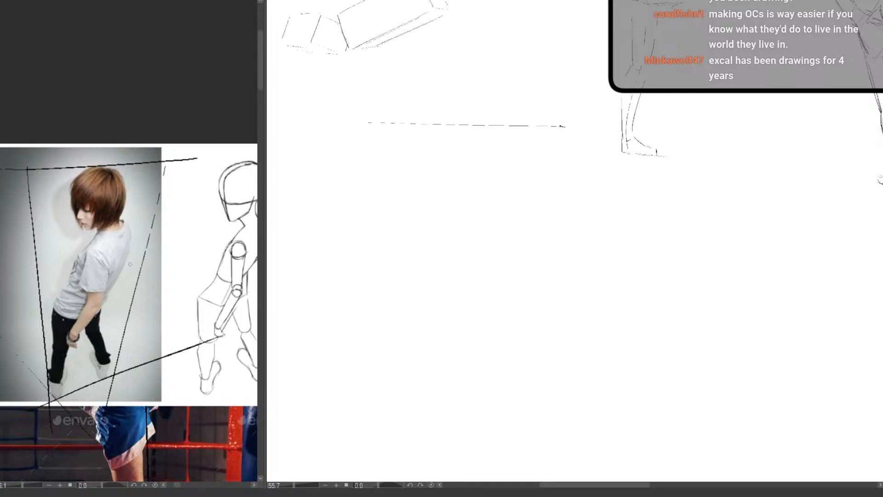
Replace the horizontal guide on the drawing canvas with a longer, more level line
scroll(149, 351, down, 1)
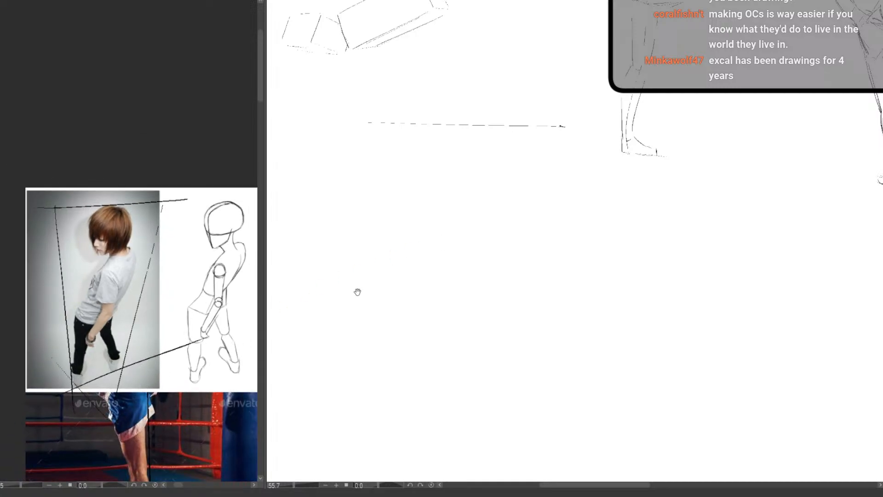
scroll(358, 293, up, 1)
drag(372, 290, 353, 298)
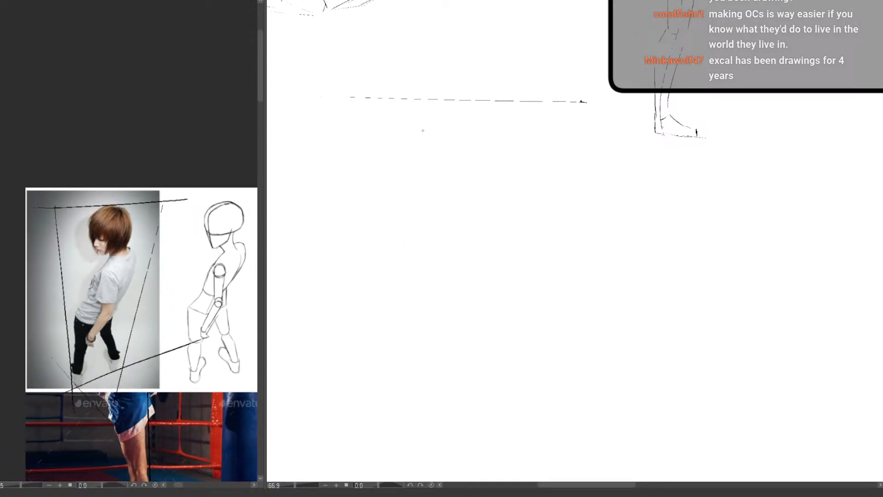
drag(585, 102, 633, 105)
drag(403, 282, 394, 281)
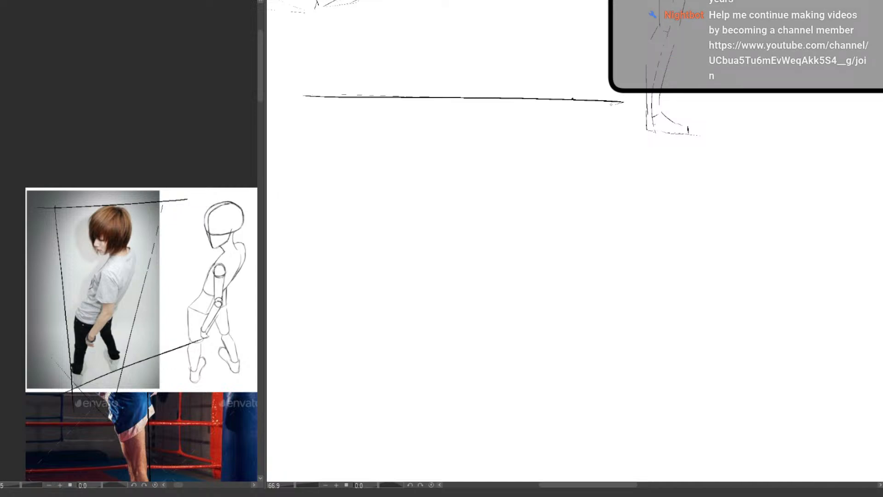
key(e)
mouse_move(627, 102)
mouse_down()
mouse_move(324, 96)
mouse_move(617, 93)
mouse_up()
key(p)
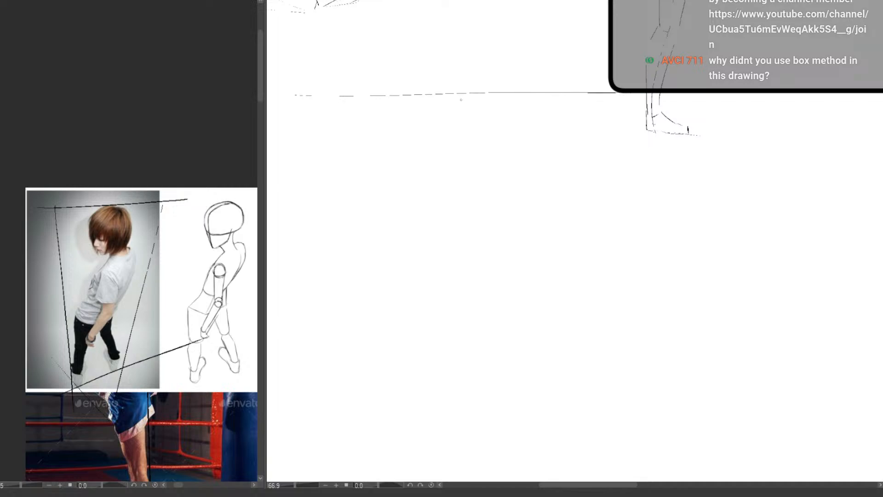
Draw two downward-converging side guides below the horizontal line and a rising ground line across their lower ends
drag(400, 298, 408, 331)
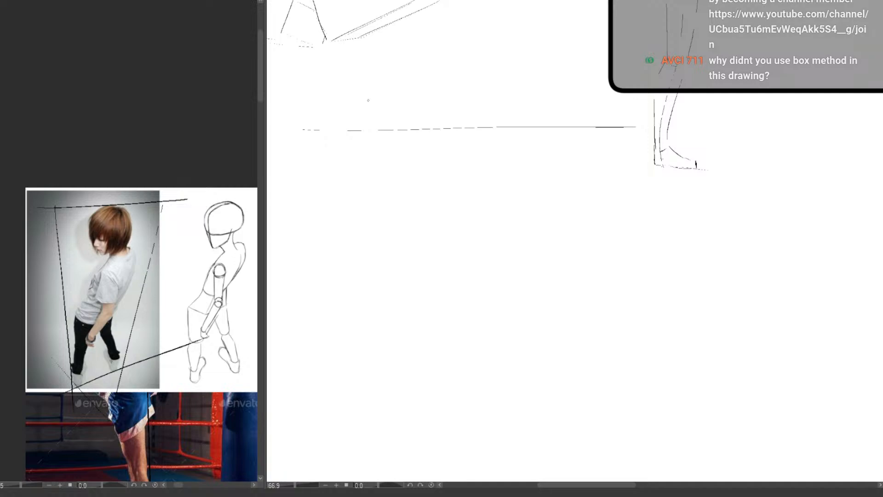
drag(351, 121, 371, 380)
key(ctrl+z)
drag(352, 113, 385, 390)
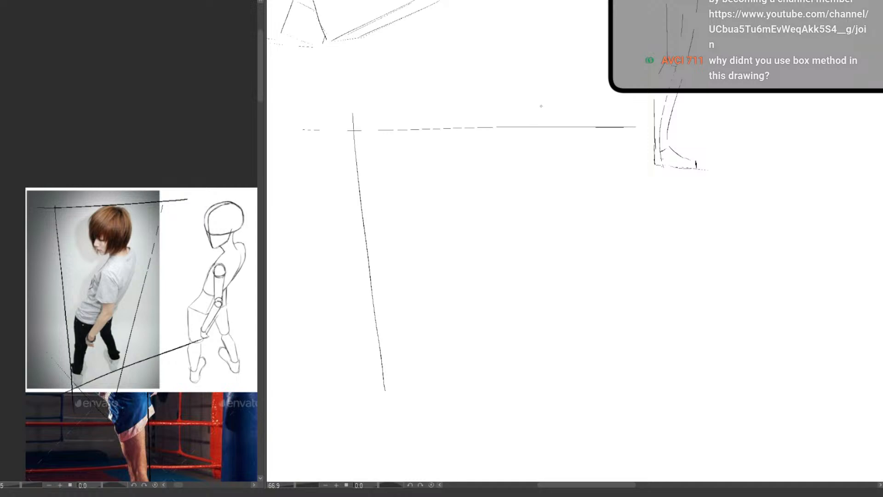
drag(540, 110, 473, 354)
drag(302, 399, 654, 315)
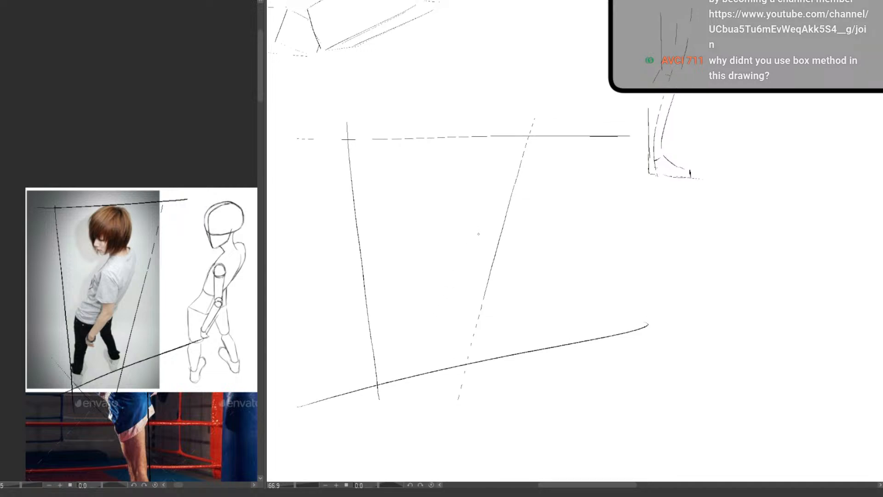
key(ctrl+z)
drag(314, 411, 602, 340)
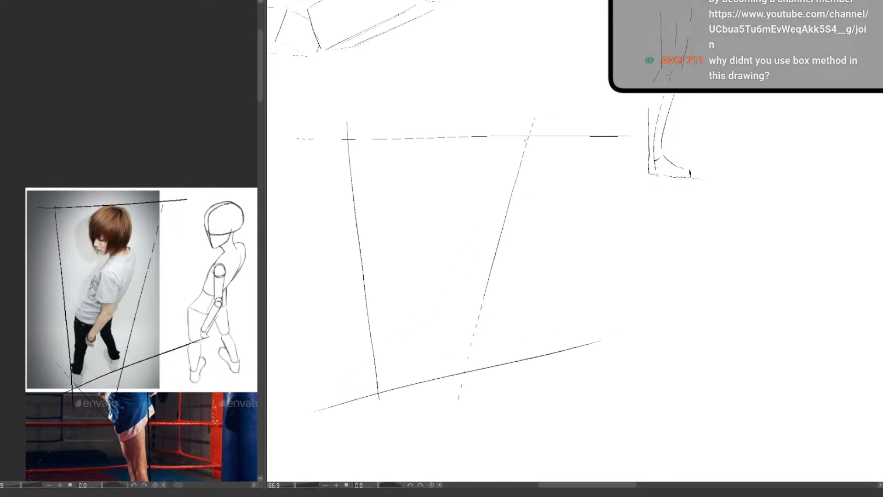
Draw diagonals inside the perspective frame and a rising hip line, on both the canvas and the photo
drag(525, 140, 416, 321)
drag(153, 220, 82, 366)
drag(94, 326, 141, 304)
drag(355, 319, 526, 271)
drag(342, 318, 548, 271)
Draw a slightly slanted centre axis from the horizontal guide through the hip line to the ground line
drag(414, 321, 395, 335)
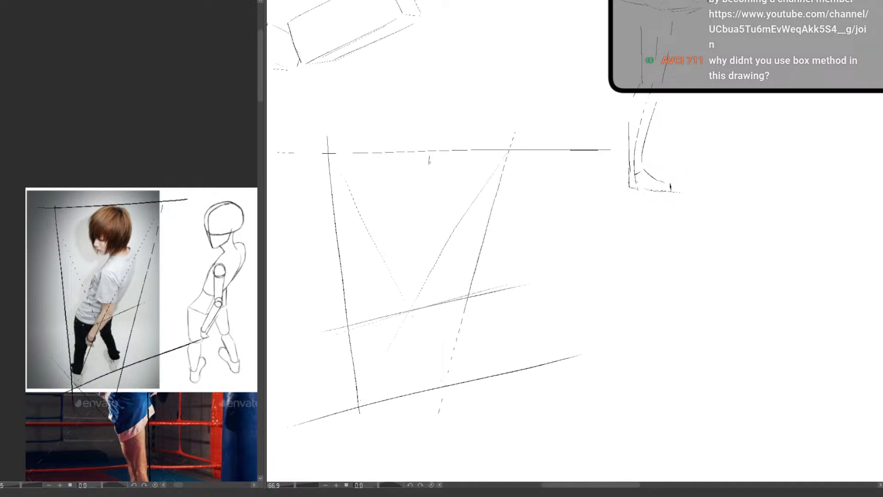
drag(429, 162, 405, 389)
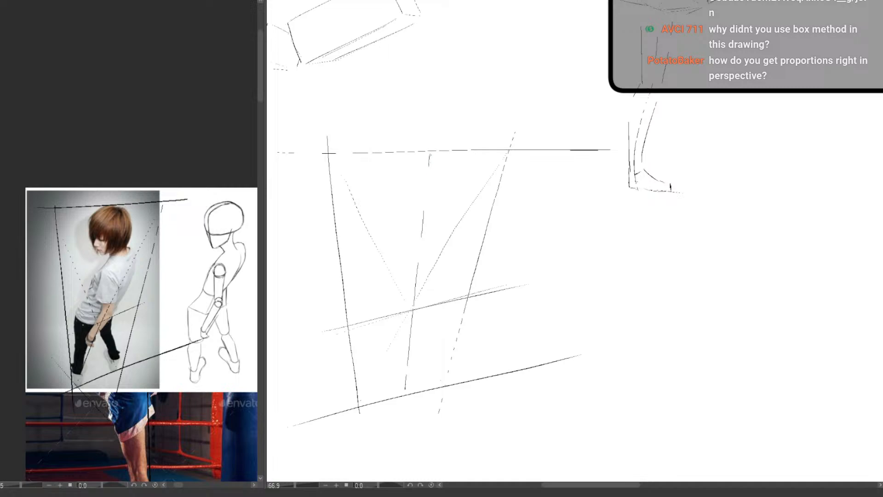
drag(429, 155, 425, 205)
Erase part of the ground line on the canvas and redraw it with a steeper rise
scroll(414, 265, up, 1)
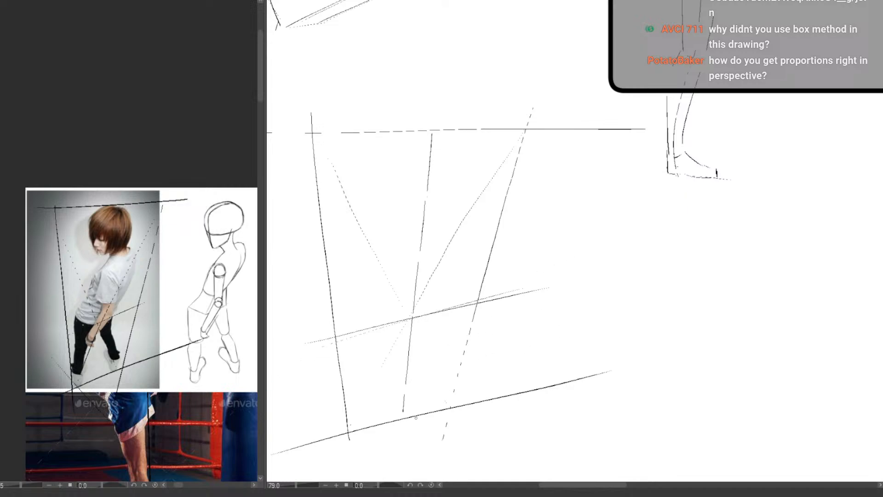
drag(440, 410, 440, 375)
key(e)
drag(625, 330, 420, 403)
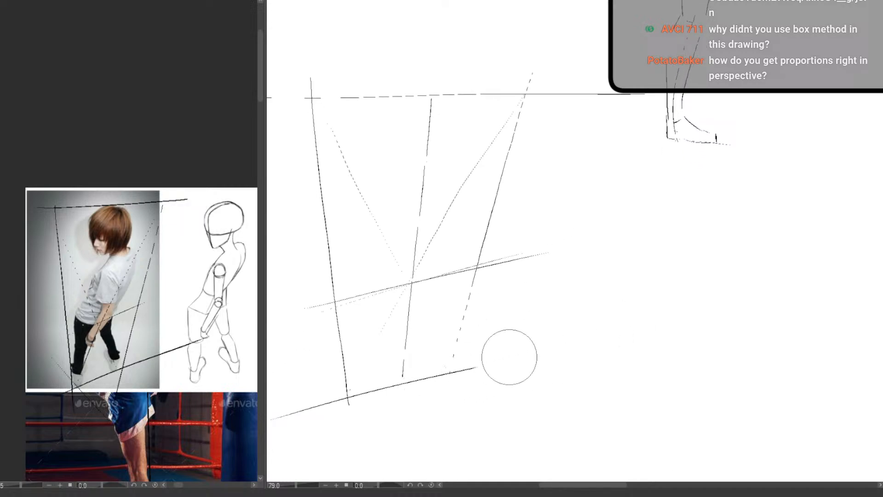
key(p)
drag(276, 420, 596, 326)
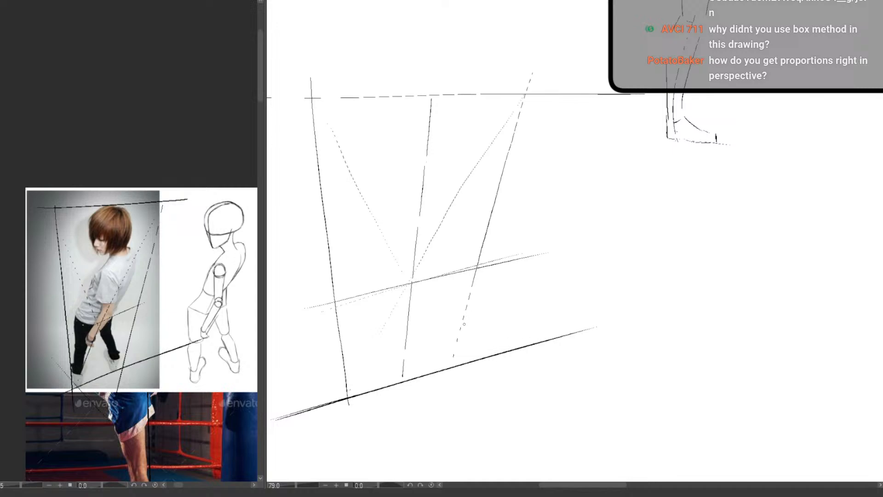
Erase the canvas frame's far side guide and redraw it converging more strongly toward the centre axis
key(e)
drag(530, 76, 451, 355)
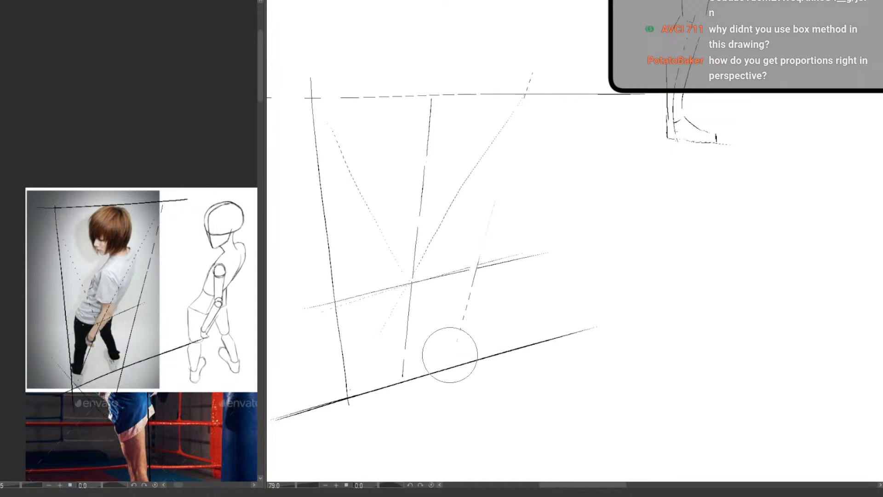
key(p)
drag(532, 75, 468, 282)
drag(448, 356, 443, 369)
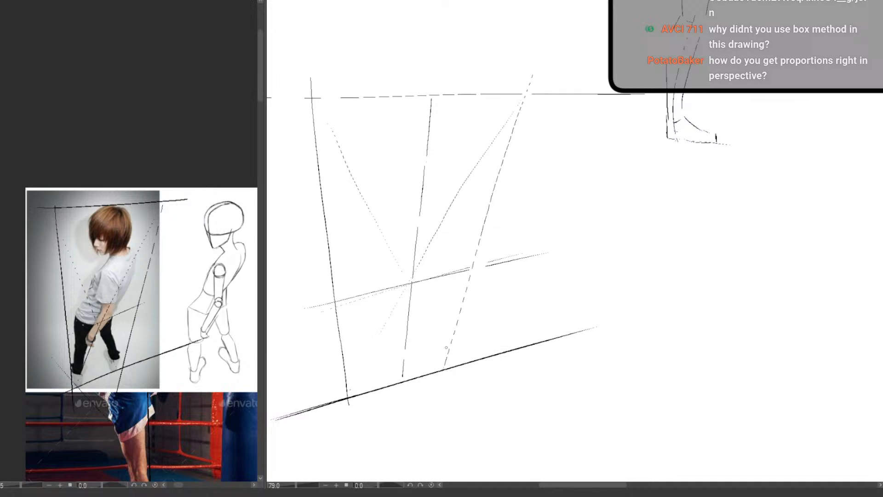
Sketch the tilted head under the horizontal guide with its face plane, skull curve, ear and jawline
scroll(481, 274, up, 2)
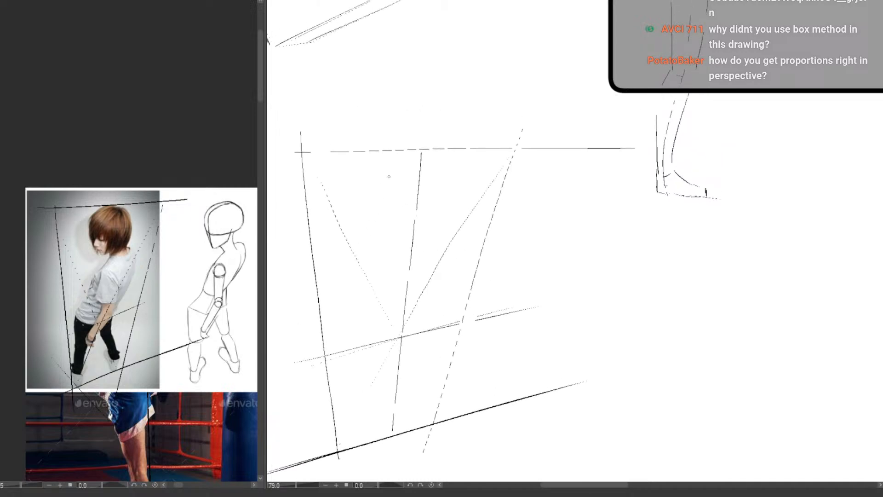
drag(390, 195, 393, 211)
drag(389, 170, 399, 156)
drag(419, 219, 431, 190)
drag(389, 167, 405, 179)
drag(445, 158, 442, 195)
drag(391, 170, 399, 220)
drag(409, 181, 406, 196)
drag(395, 171, 423, 154)
drag(438, 200, 440, 220)
mouse_move(441, 196)
mouse_down()
mouse_move(439, 220)
mouse_move(415, 236)
mouse_up()
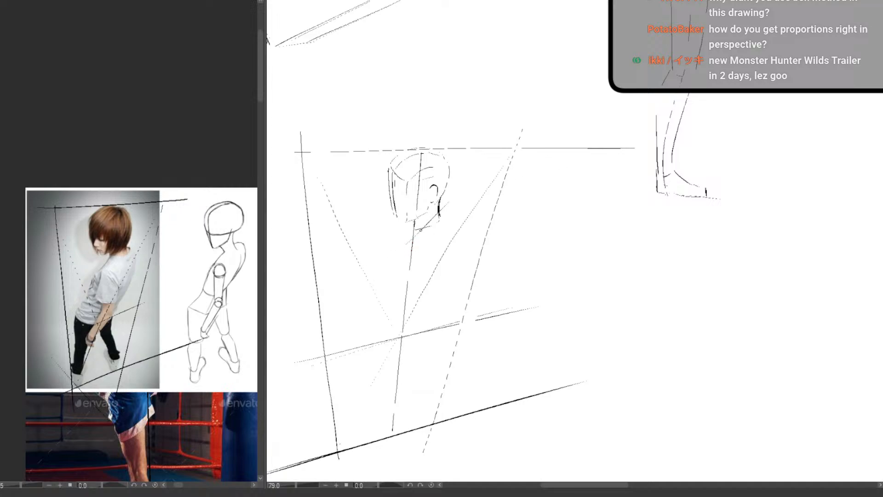
Sketch the neck and the forward-leaning torso below the head, closing it with a curved waist
drag(412, 239, 416, 263)
drag(454, 221, 400, 292)
key(ctrl+z)
drag(444, 247, 399, 304)
mouse_move(403, 236)
mouse_down()
mouse_move(373, 286)
mouse_move(385, 302)
mouse_up()
mouse_move(402, 236)
mouse_down()
mouse_move(368, 296)
mouse_move(398, 311)
mouse_move(418, 288)
mouse_up()
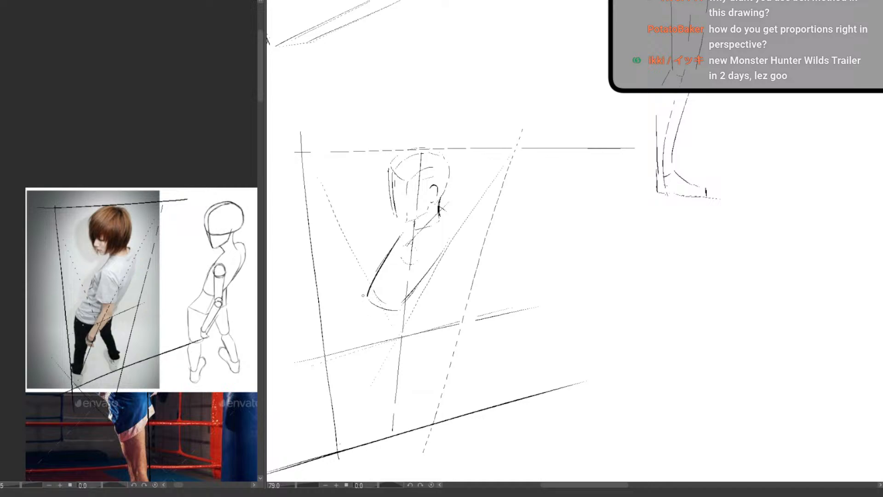
Block in the pelvis from the waist down to the hip line
mouse_move(363, 295)
mouse_down()
mouse_move(331, 333)
mouse_move(337, 325)
mouse_move(347, 351)
mouse_up()
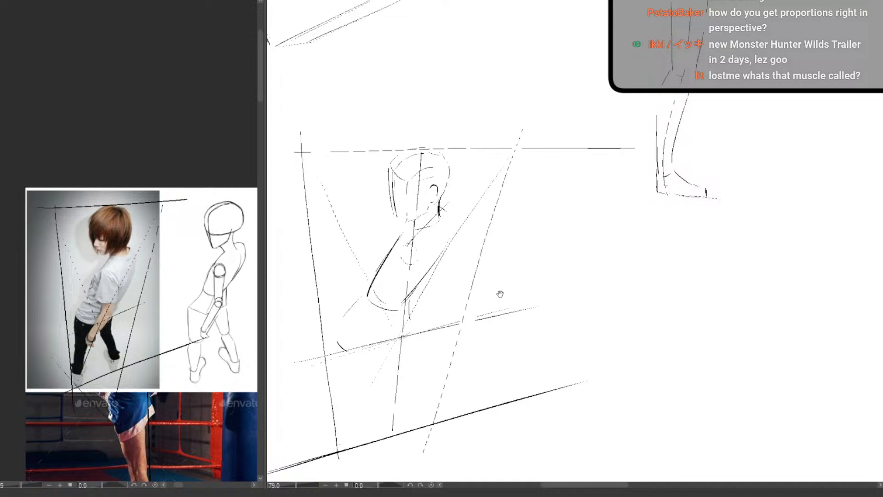
scroll(490, 331, down, 6)
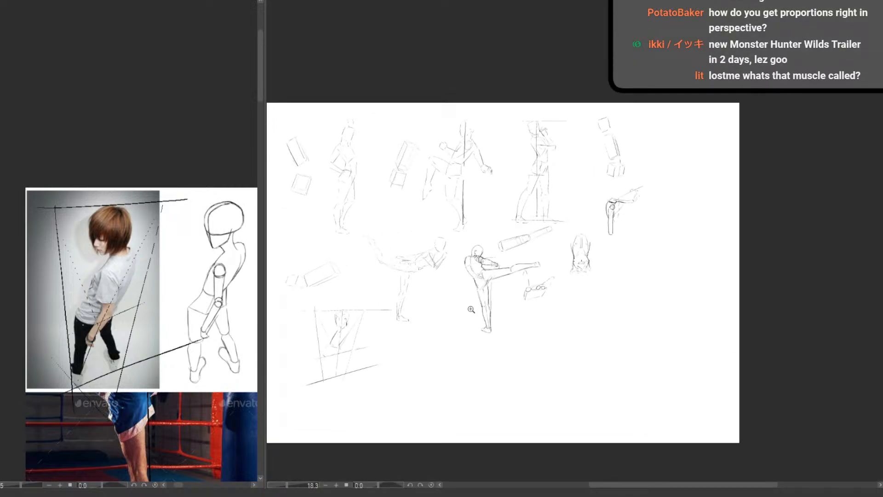
scroll(476, 313, up, 5)
mouse_move(546, 275)
mouse_down()
mouse_move(643, 178)
mouse_move(434, 203)
mouse_move(547, 280)
mouse_up()
scroll(568, 301, down, 3)
key(ctrl+z)
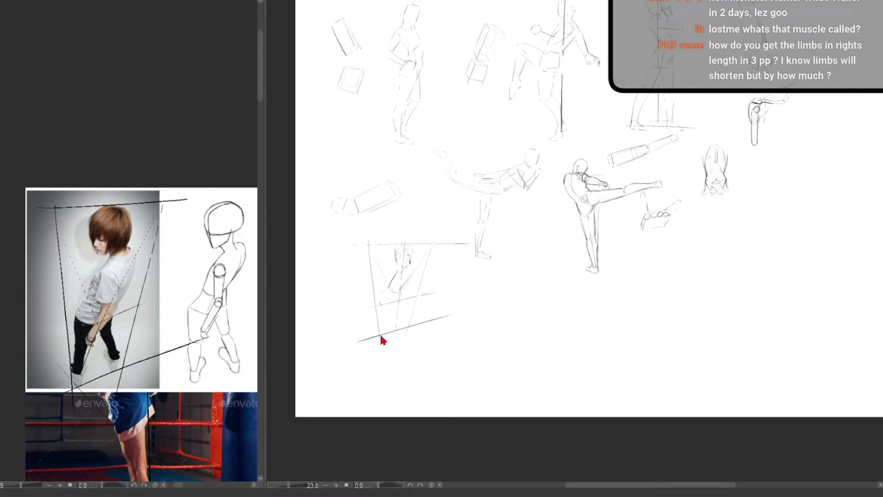
scroll(379, 333, up, 5)
scroll(369, 285, up, 2)
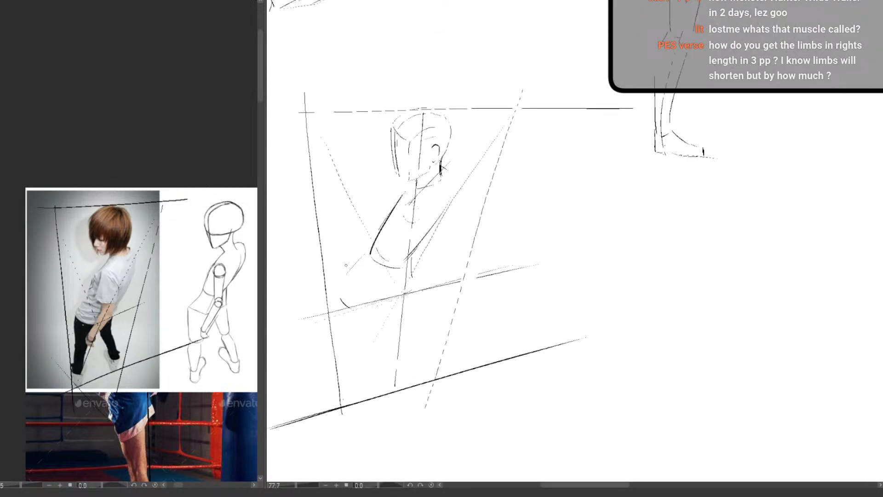
mouse_move(378, 272)
mouse_down()
mouse_move(396, 295)
mouse_move(382, 299)
mouse_up()
Sketch the near leg from the hip to the base line, with a tapering thigh and lower leg
drag(388, 299, 364, 353)
mouse_move(341, 293)
mouse_down()
mouse_move(348, 346)
mouse_move(364, 366)
mouse_up()
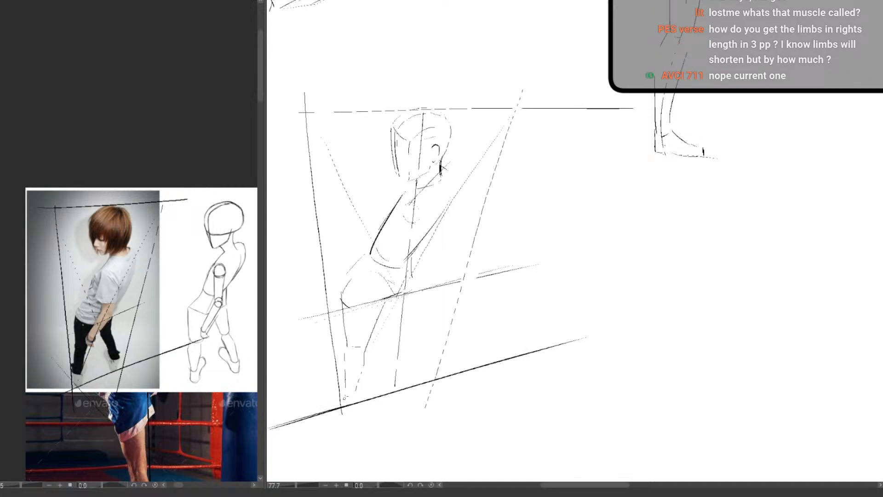
drag(344, 390, 344, 404)
drag(357, 399, 361, 381)
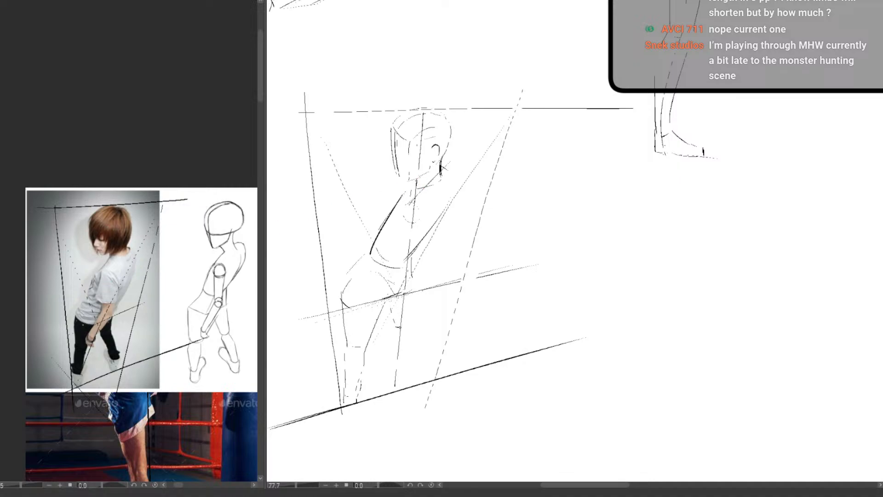
Draw a slanted knee-level guide from the near knee and sketch the far thigh and lower leg against it
mouse_move(385, 303)
mouse_down()
mouse_move(395, 332)
mouse_move(457, 308)
mouse_up()
drag(355, 348, 462, 311)
mouse_move(413, 284)
mouse_down()
mouse_move(407, 326)
mouse_move(392, 327)
mouse_up()
mouse_move(393, 335)
mouse_down()
mouse_move(405, 373)
mouse_move(415, 370)
mouse_move(412, 389)
mouse_move(400, 379)
mouse_move(399, 362)
mouse_up()
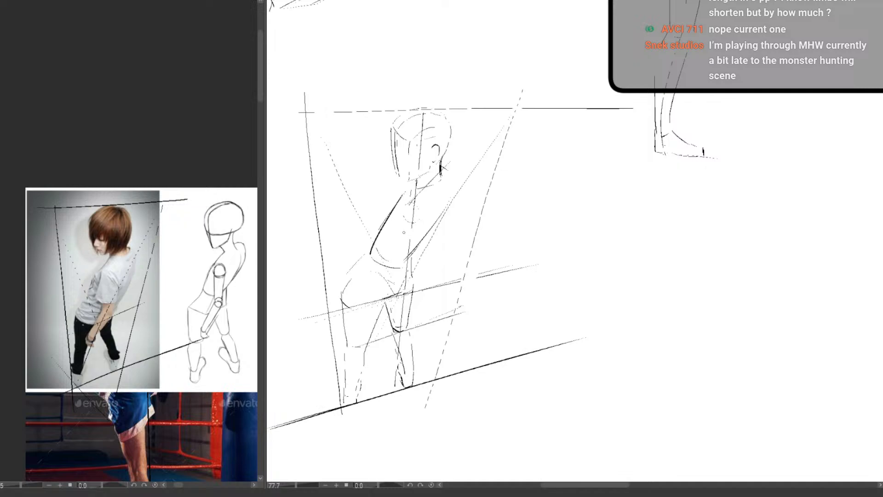
mouse_move(408, 199)
mouse_down()
mouse_move(401, 219)
mouse_move(398, 259)
mouse_up()
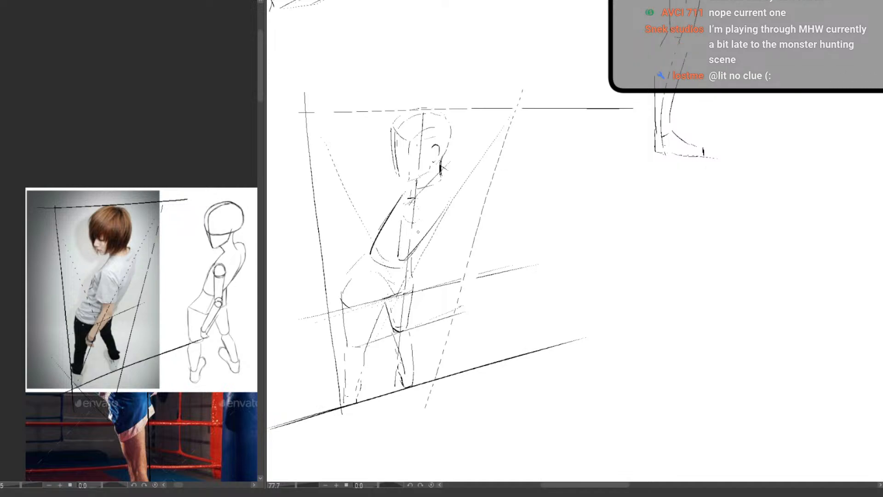
drag(423, 219, 414, 258)
key(ctrl+z)
Sketch the near arm across the torso with upper arm, bent elbow, and forearm reaching down to the hand beside the thigh
key(ctrl+z)
drag(398, 219, 395, 273)
drag(420, 226, 405, 281)
key(ctrl+z)
drag(421, 225, 408, 280)
drag(408, 285, 371, 333)
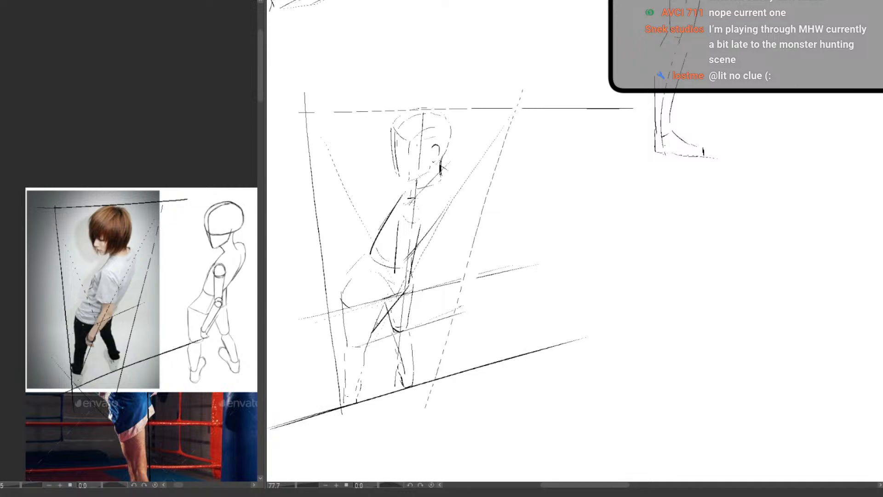
mouse_move(391, 272)
mouse_down()
mouse_move(367, 324)
mouse_move(407, 282)
mouse_up()
drag(399, 221, 389, 271)
mouse_move(370, 324)
mouse_down()
mouse_move(363, 350)
mouse_move(372, 351)
mouse_up()
Strengthen the upper back contour with a curved stroke and lightly erase along the front of the pelvis
drag(451, 178, 439, 219)
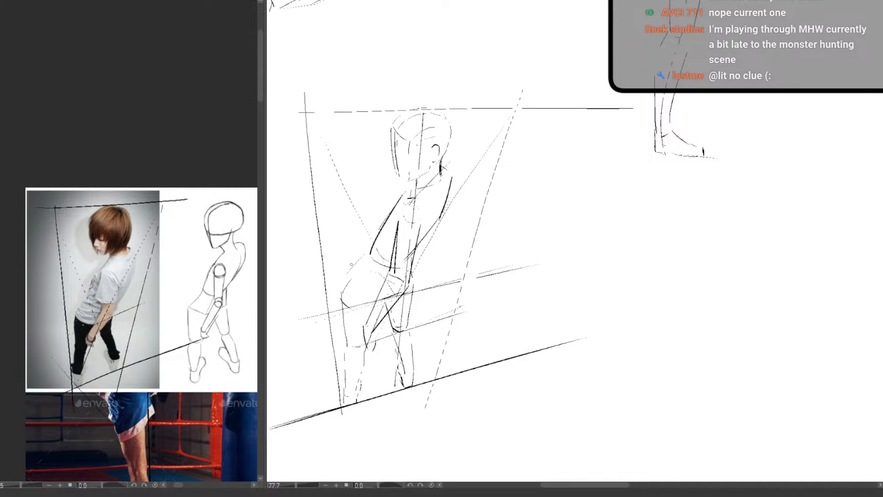
key(e)
drag(358, 260, 342, 288)
key(p)
Draw a long, nearly horizontal top guide for a new perspective frame in the empty space below the two kicking figures
scroll(343, 289, down, 3)
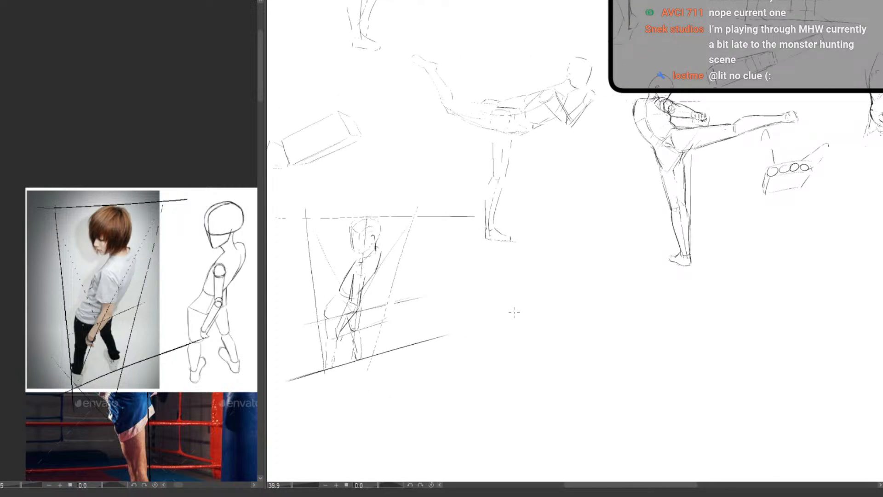
scroll(514, 312, up, 3)
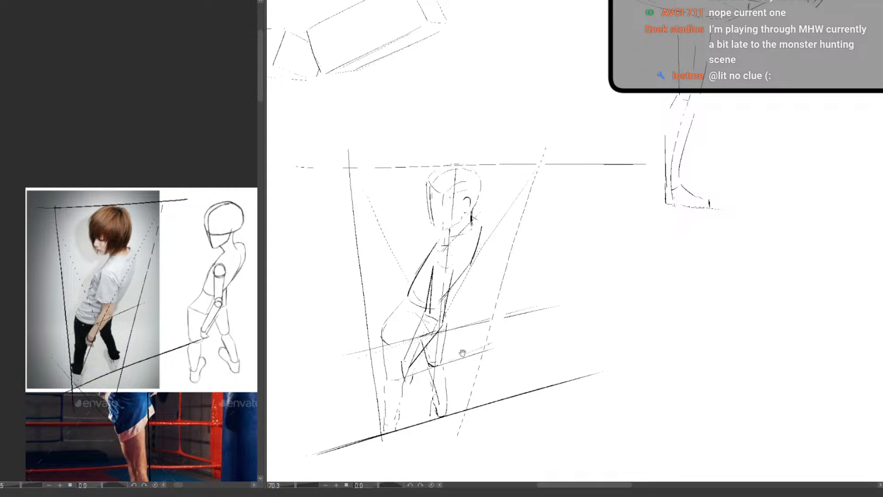
scroll(463, 352, down, 4)
mouse_move(351, 266)
mouse_down()
mouse_move(376, 283)
mouse_move(402, 336)
mouse_move(382, 260)
mouse_move(368, 266)
mouse_up()
drag(473, 281, 444, 266)
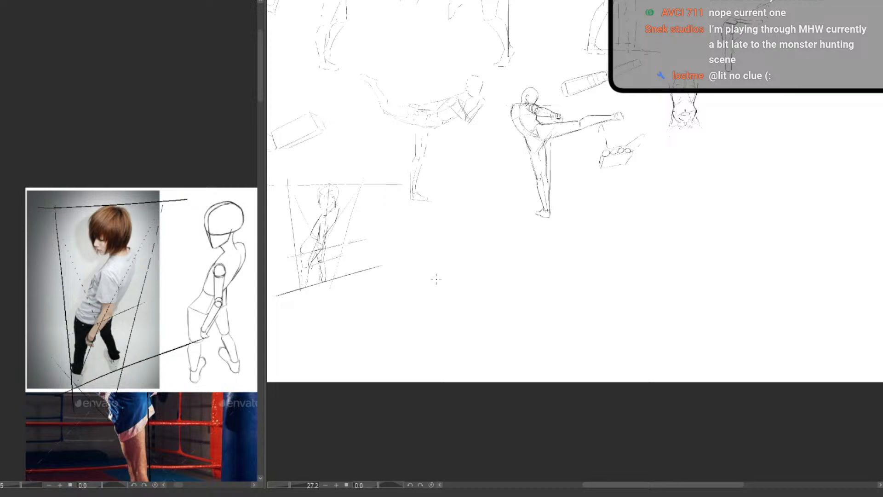
scroll(418, 292, up, 3)
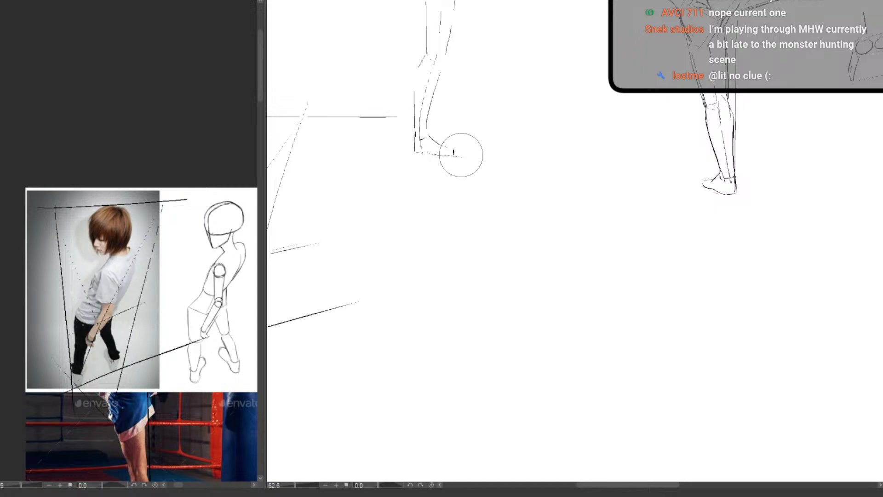
drag(383, 185, 715, 187)
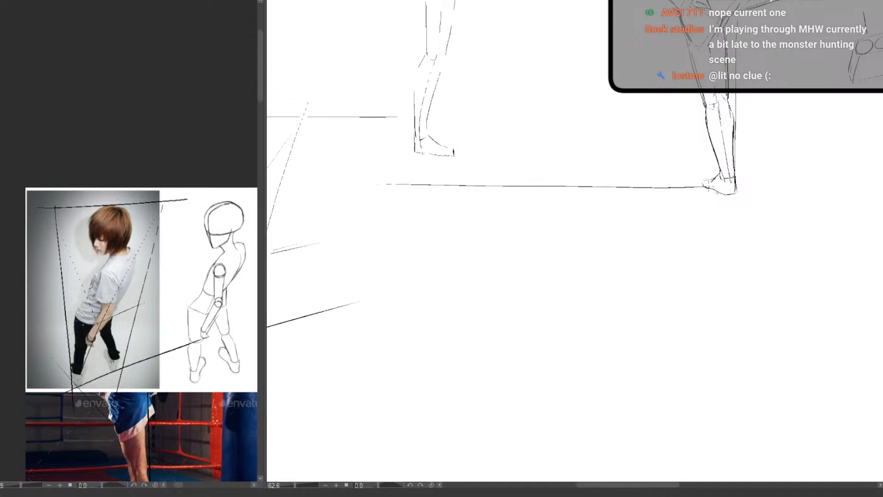
key(ctrl+z)
drag(372, 187, 711, 181)
Build the new frame with a vertical axis, an upward-slanting base line, a restated top guide and two downward-converging sides
drag(455, 230, 362, 207)
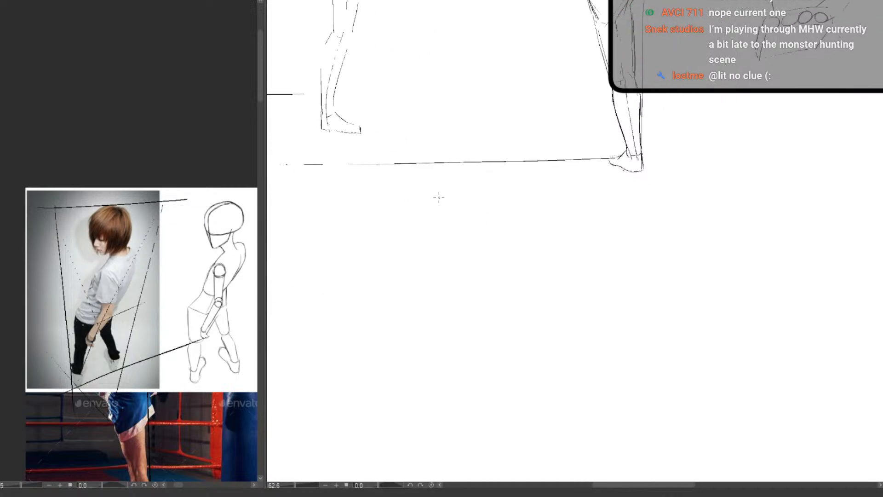
drag(453, 168, 452, 464)
drag(368, 186, 395, 418)
drag(347, 433, 568, 424)
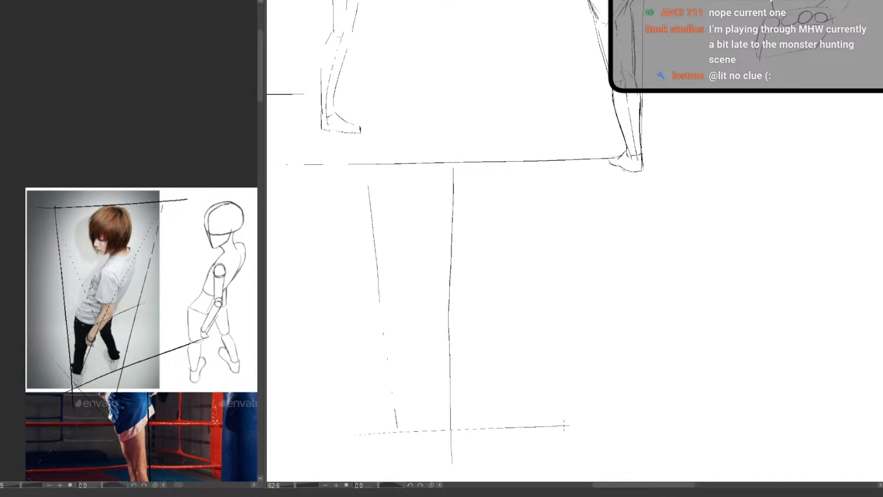
key(ctrl+z)
drag(332, 447, 637, 392)
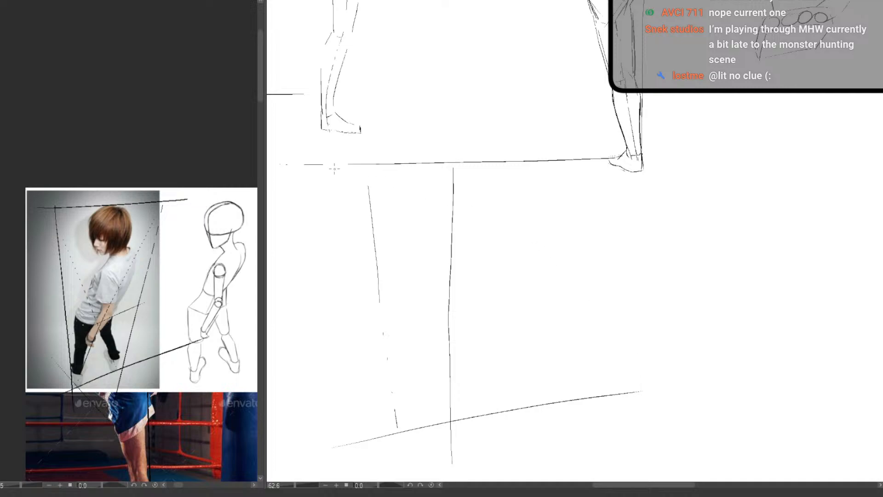
drag(315, 175, 643, 161)
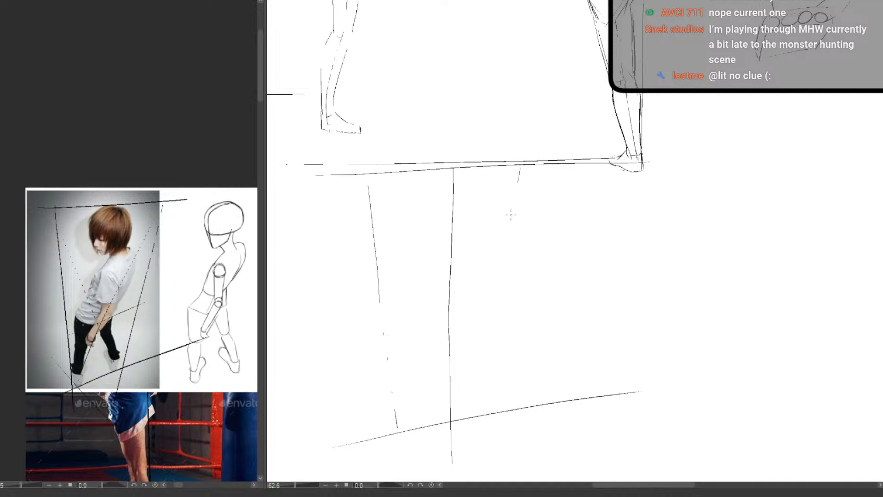
drag(521, 167, 474, 412)
Cross the new frame with two corner-to-corner diagonals and draw a slanted mid guide through their intersection
drag(512, 174, 404, 407)
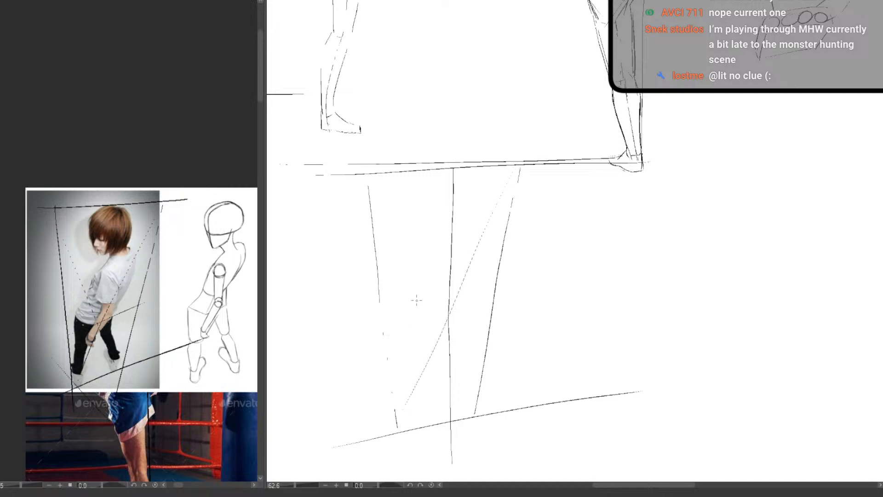
drag(371, 196, 460, 404)
key(ctrl+z)
drag(371, 186, 471, 408)
drag(390, 353, 482, 325)
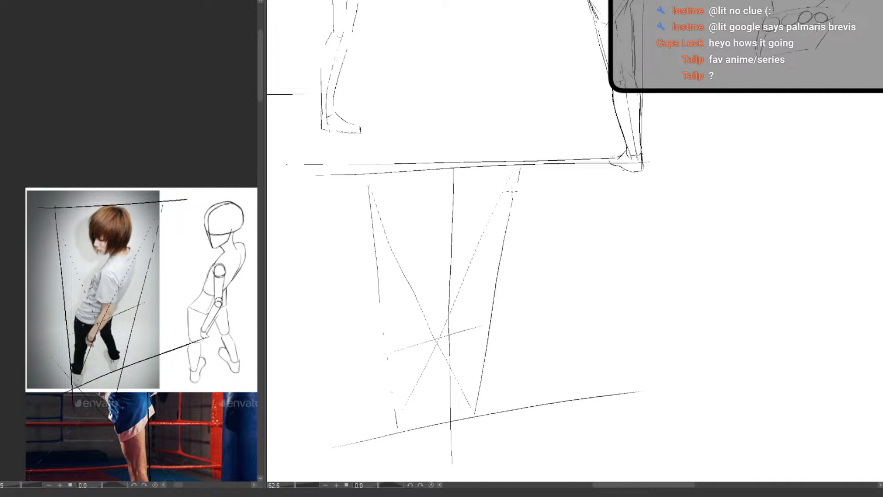
Draw a long horizon line in the blank canvas area below the fist box sketch and strengthen it with a second stroke
drag(420, 352, 523, 305)
drag(591, 318, 559, 320)
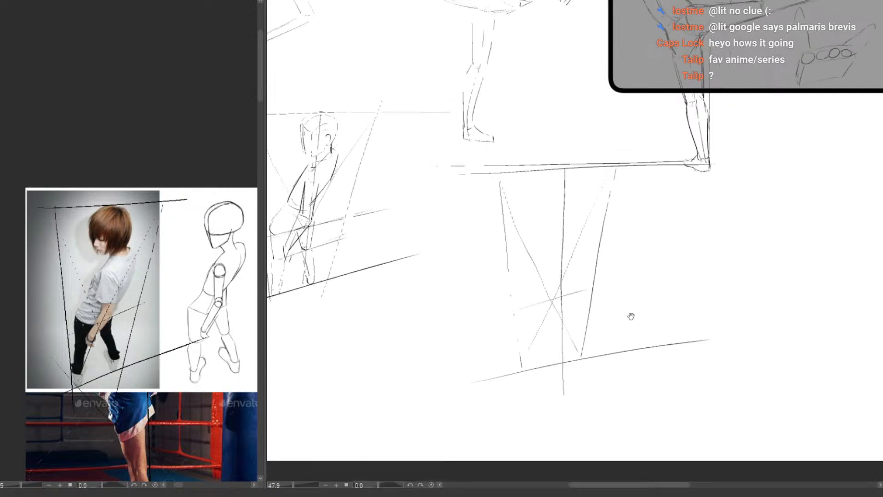
drag(631, 315, 447, 325)
drag(584, 236, 310, 275)
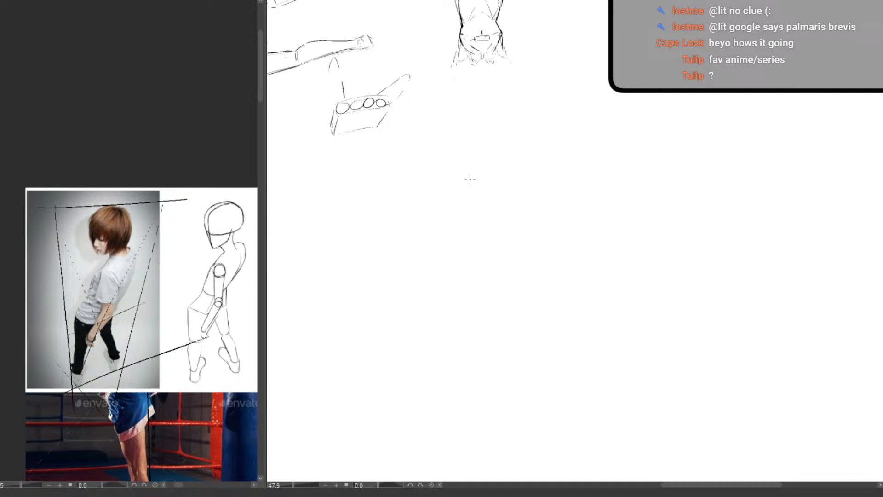
mouse_move(385, 192)
mouse_down()
mouse_move(410, 205)
mouse_move(356, 197)
mouse_up()
key(ctrl+z)
drag(359, 139, 355, 319)
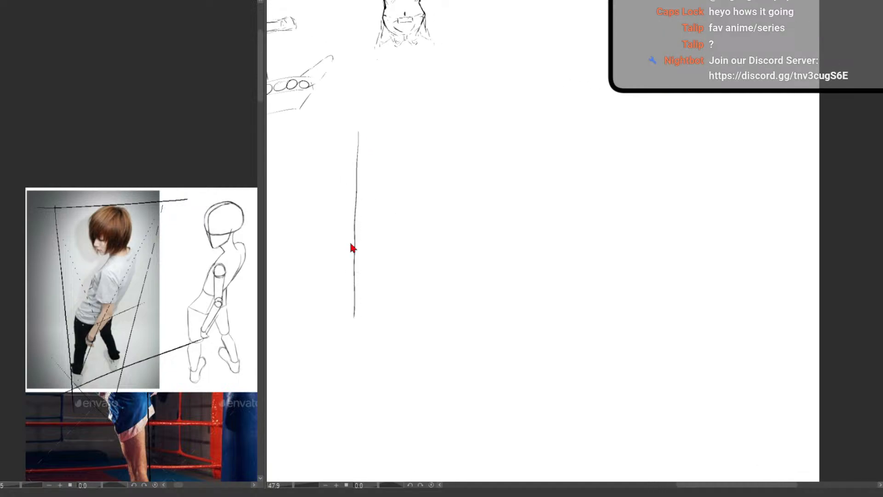
key(ctrl+z)
drag(292, 190, 557, 184)
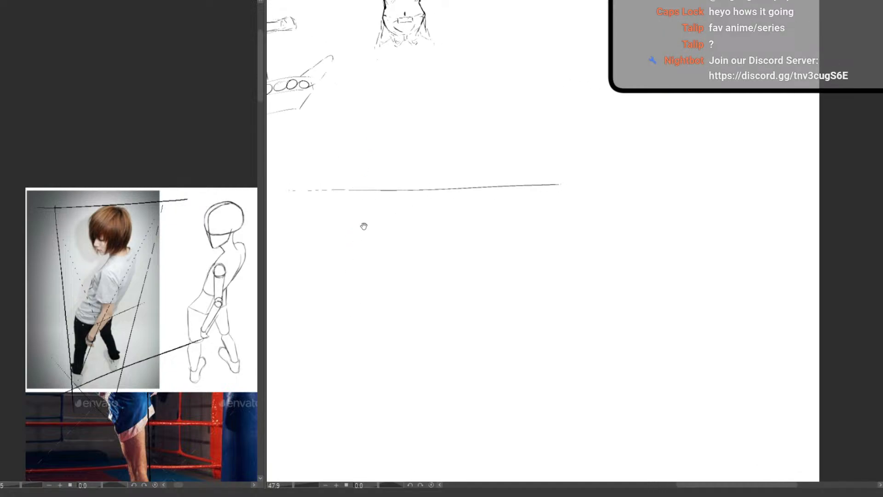
drag(384, 238, 416, 255)
drag(314, 207, 701, 200)
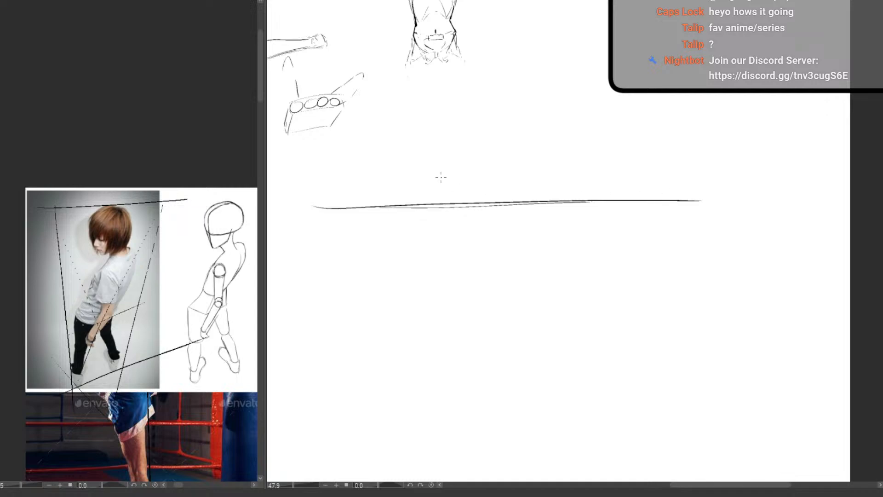
Label the horizon "hl" and draw a perspective plane with upper and lower edges meeting at a vanishing point, plus two vertical posts
mouse_move(441, 173)
mouse_down()
mouse_move(449, 193)
mouse_move(462, 192)
mouse_move(324, 313)
mouse_up()
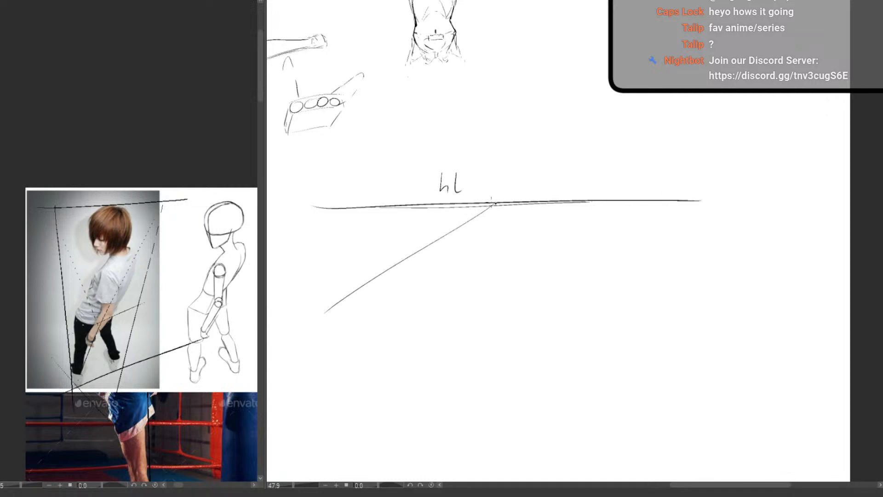
mouse_move(495, 203)
mouse_down()
mouse_move(392, 171)
mouse_move(343, 222)
mouse_move(345, 292)
mouse_up()
scroll(357, 189, up, 3)
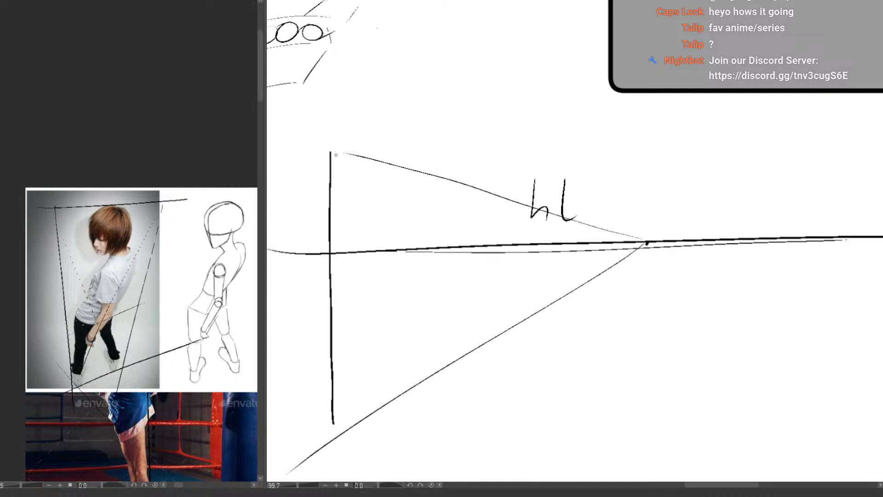
drag(339, 153, 331, 150)
drag(331, 424, 334, 437)
drag(408, 174, 414, 386)
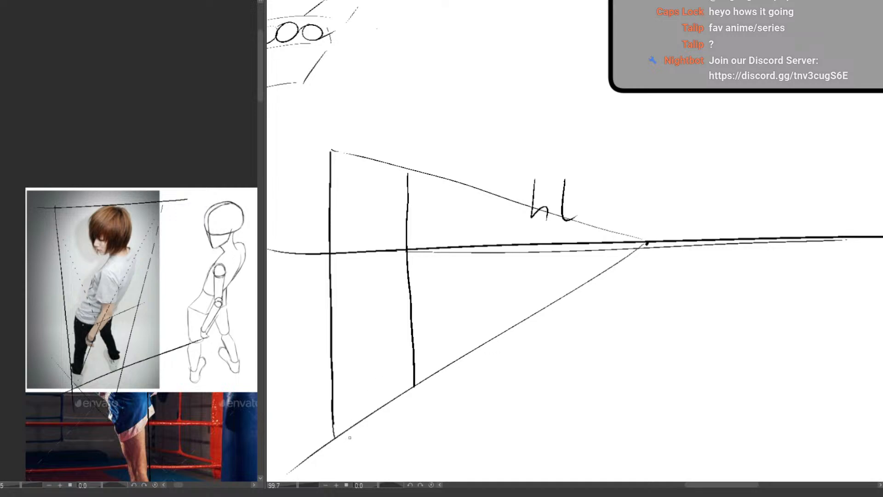
Mark the spacing between the two posts, cross the section with diagonals and draw its midline to the vanishing point
mouse_move(350, 441)
mouse_down()
mouse_move(410, 401)
mouse_move(351, 450)
mouse_up()
drag(407, 173, 342, 432)
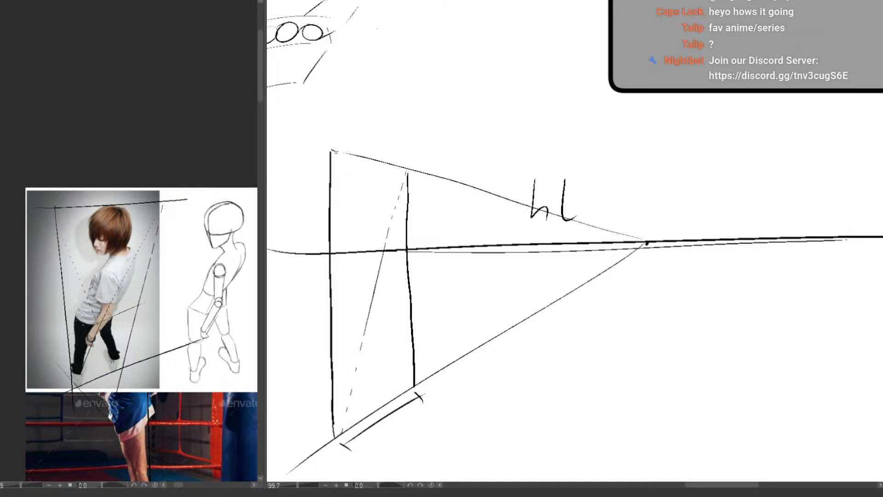
drag(336, 152, 408, 386)
drag(336, 290, 649, 243)
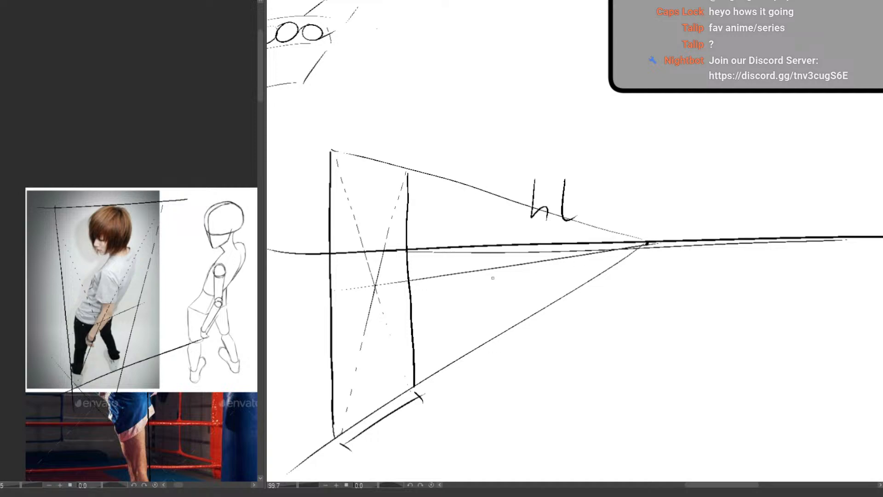
Mark the diagonals' crossing, project a diagonal through the second post's midpoint, and add a third post with its spacing marked
click(375, 286)
mouse_move(342, 185)
mouse_down()
mouse_move(321, 246)
mouse_move(348, 158)
mouse_move(310, 288)
mouse_up()
key(ctrl+z)
mouse_move(331, 151)
mouse_down()
mouse_move(404, 279)
mouse_move(456, 347)
mouse_move(459, 185)
mouse_up()
mouse_move(424, 392)
mouse_down()
mouse_move(462, 357)
mouse_move(429, 397)
mouse_up()
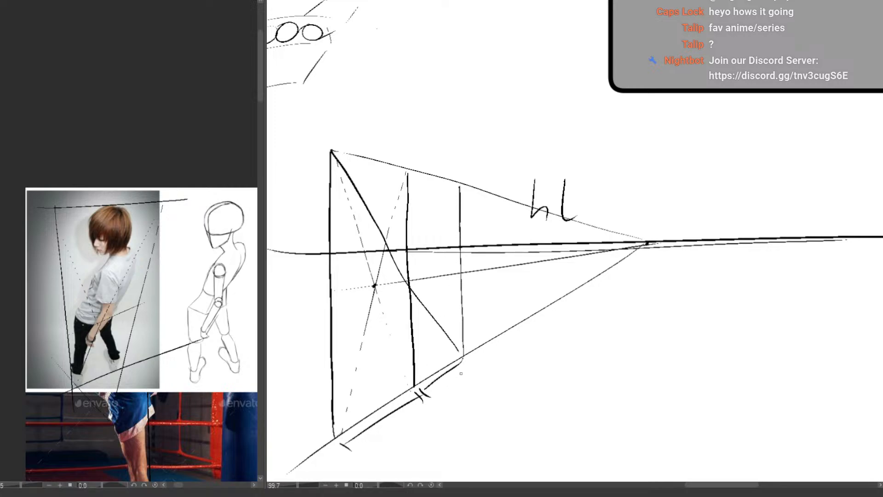
Retrace the slanted mid guide over the reference photo and mark the point where the frame's diagonals cross
mouse_move(463, 358)
mouse_down()
mouse_move(475, 385)
mouse_move(384, 367)
mouse_move(724, 245)
mouse_up()
scroll(136, 354, up, 2)
mouse_move(135, 354)
mouse_down()
mouse_move(145, 338)
mouse_move(139, 344)
mouse_up()
drag(184, 258, 162, 262)
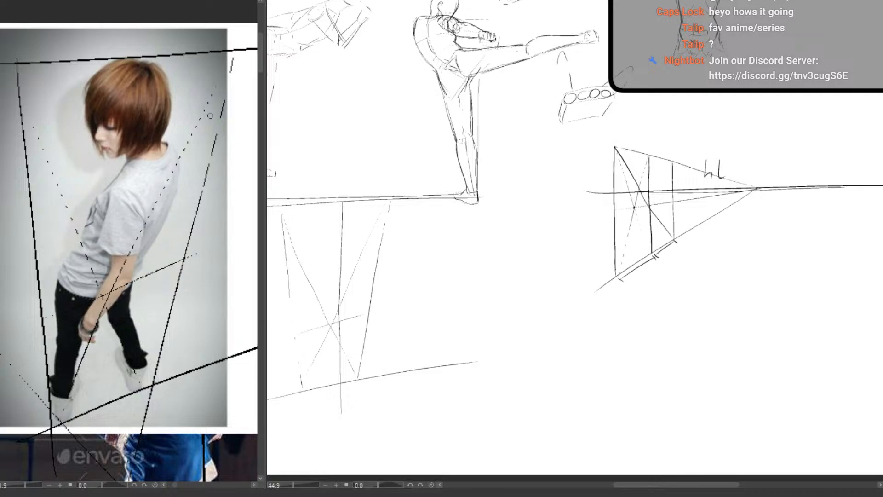
drag(95, 297, 191, 257)
key(ctrl+z)
click(113, 290)
Try parallel slanted guides above and below the mid guide across the reference figure's waist, thighs and feet
drag(172, 314, 177, 301)
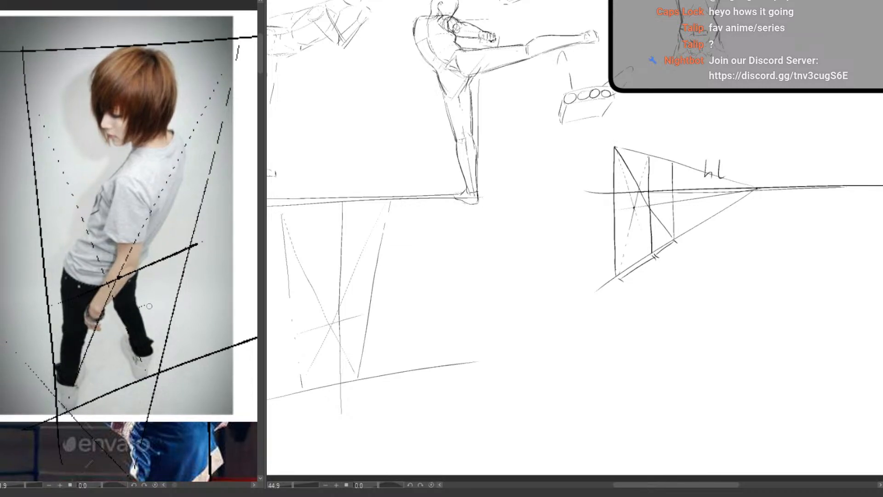
drag(63, 342, 185, 289)
key(ctrl+z)
drag(88, 331, 192, 292)
key(ctrl+z)
drag(52, 276, 200, 222)
key(ctrl+z)
drag(49, 285, 174, 237)
key(ctrl+z)
drag(63, 280, 210, 225)
drag(49, 335, 195, 279)
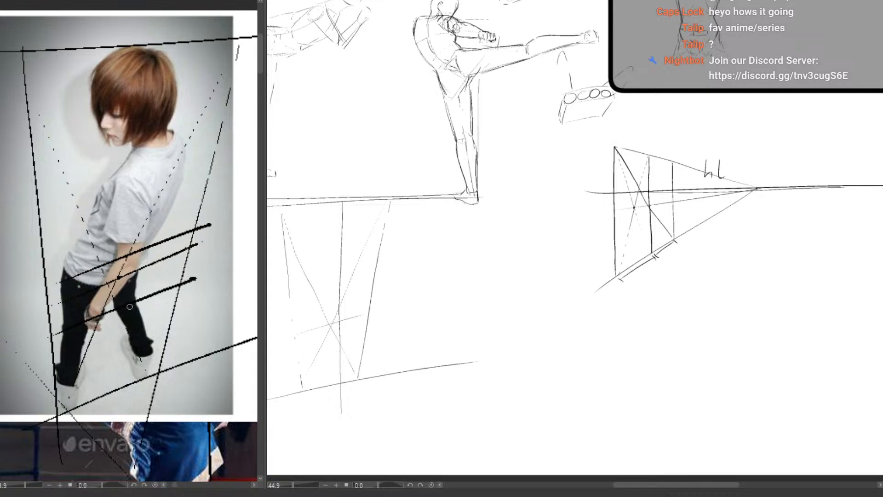
drag(62, 388, 168, 354)
key(ctrl+z)
key(ctrl+z)
key(ctrl+z)
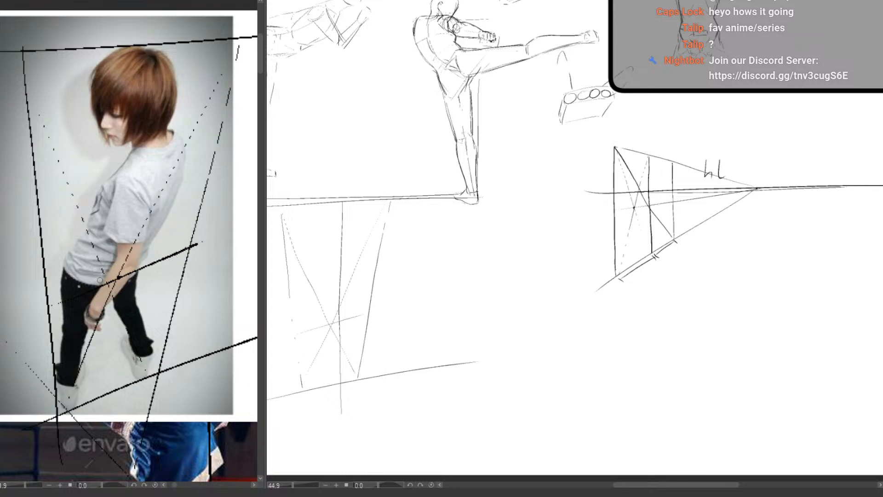
scroll(138, 302, down, 3)
drag(610, 322, 280, 301)
scroll(485, 266, up, 3)
drag(482, 257, 428, 227)
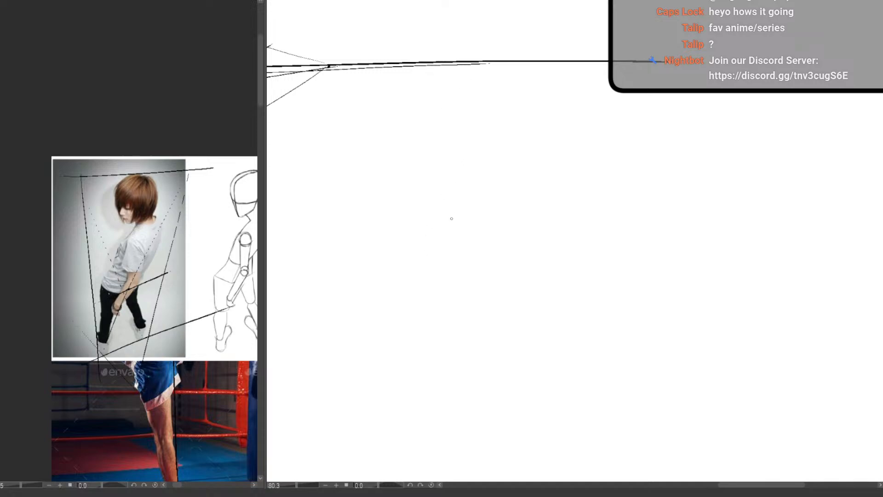
drag(739, 189, 622, 421)
scroll(490, 304, down, 5)
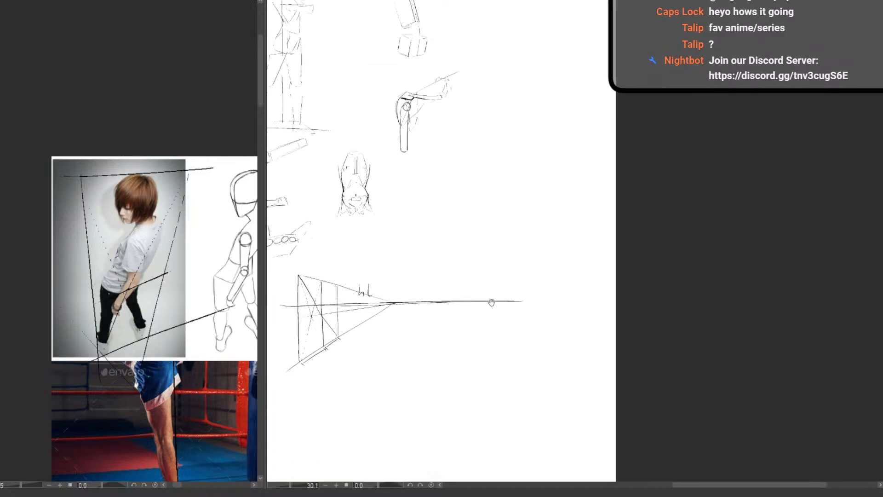
drag(491, 301, 484, 410)
scroll(490, 222, up, 4)
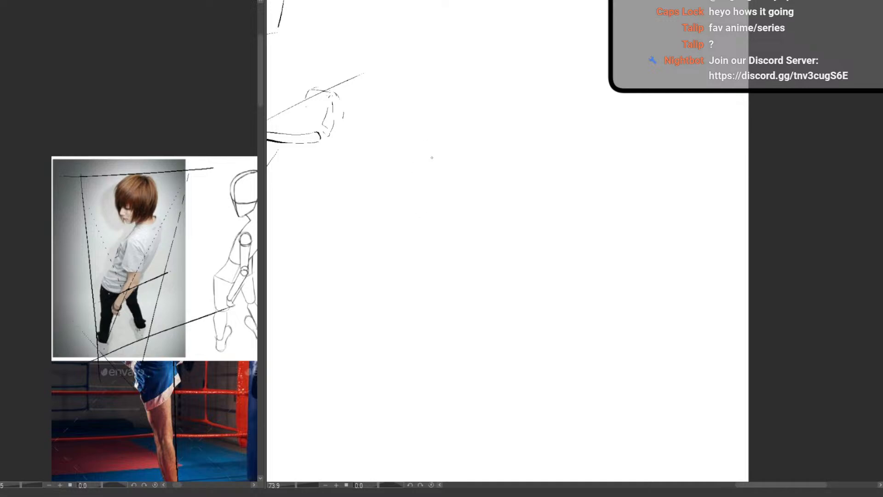
Sketch the torso, pelvis and upper legs of a side-view standing mannequin in the blank area beside the bent-arm study
mouse_move(439, 112)
mouse_down()
mouse_move(425, 151)
mouse_move(432, 193)
mouse_up()
key(ctrl+z)
mouse_move(445, 111)
mouse_down()
mouse_move(459, 107)
mouse_move(474, 154)
mouse_move(421, 184)
mouse_move(421, 195)
mouse_move(425, 152)
mouse_move(420, 187)
mouse_move(460, 191)
mouse_up()
mouse_move(430, 226)
mouse_down()
mouse_move(463, 220)
mouse_move(471, 231)
mouse_up()
mouse_move(460, 238)
mouse_down()
mouse_move(468, 253)
mouse_move(438, 350)
mouse_up()
drag(474, 266, 460, 345)
Sketch the mannequin's lower leg and foot in side view, refining the knee and upper-body contours
scroll(447, 374, down, 3)
drag(435, 296, 440, 390)
mouse_move(467, 286)
mouse_down()
mouse_move(468, 319)
mouse_move(455, 373)
mouse_up()
key(e)
key(p)
mouse_move(441, 314)
mouse_down()
mouse_move(442, 382)
mouse_move(442, 336)
mouse_move(458, 393)
mouse_move(411, 399)
mouse_move(455, 395)
mouse_up()
drag(451, 181, 439, 288)
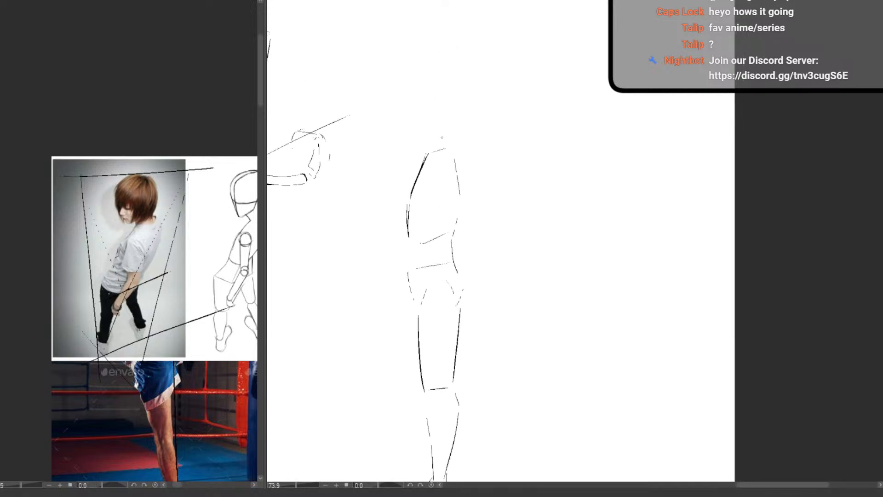
Add the mannequin's side-view head with an ear, the neck, and a round shoulder joint
drag(444, 125, 446, 149)
drag(427, 79, 402, 100)
mouse_move(435, 128)
mouse_down()
mouse_move(418, 136)
mouse_move(434, 71)
mouse_up()
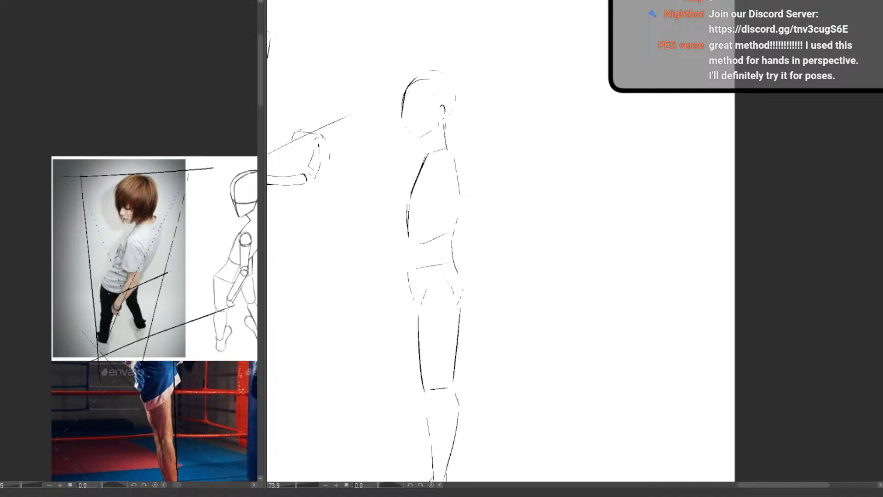
mouse_move(444, 126)
mouse_down()
mouse_move(446, 142)
mouse_move(424, 154)
mouse_up()
mouse_move(402, 101)
mouse_down()
mouse_move(412, 137)
mouse_move(416, 75)
mouse_move(431, 70)
mouse_move(454, 85)
mouse_move(449, 160)
mouse_up()
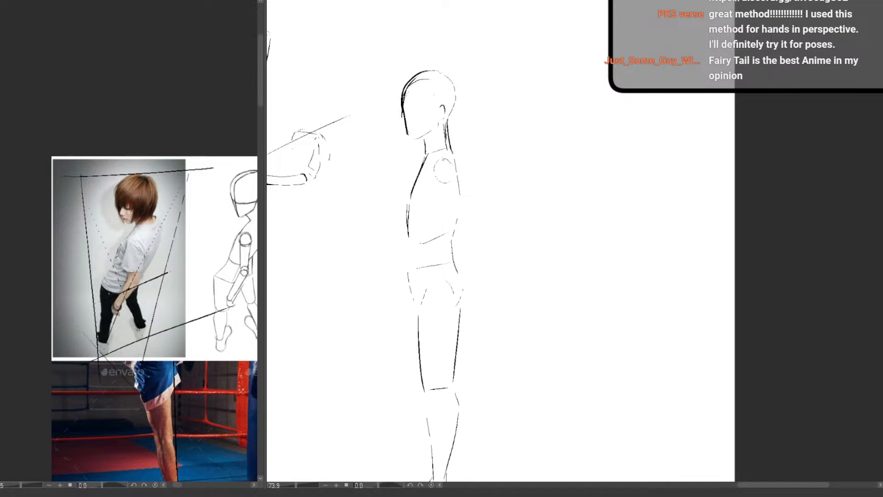
scroll(477, 297, down, 5)
scroll(461, 306, up, 4)
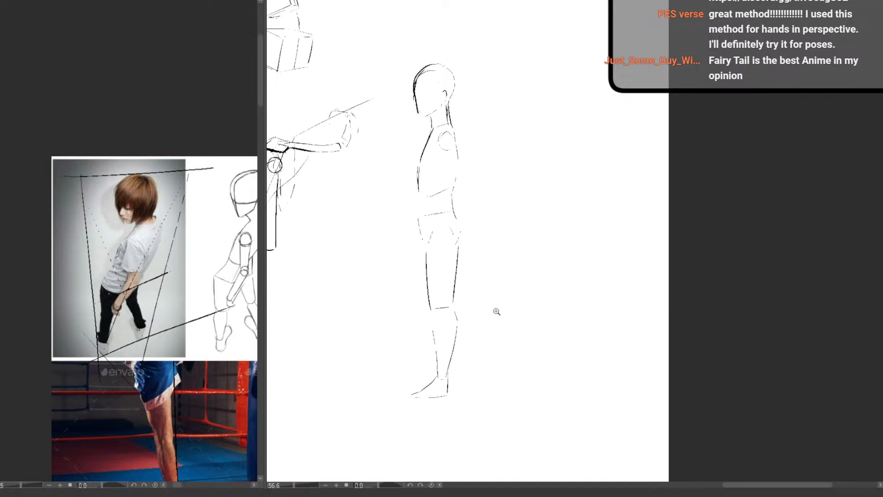
scroll(495, 309, up, 2)
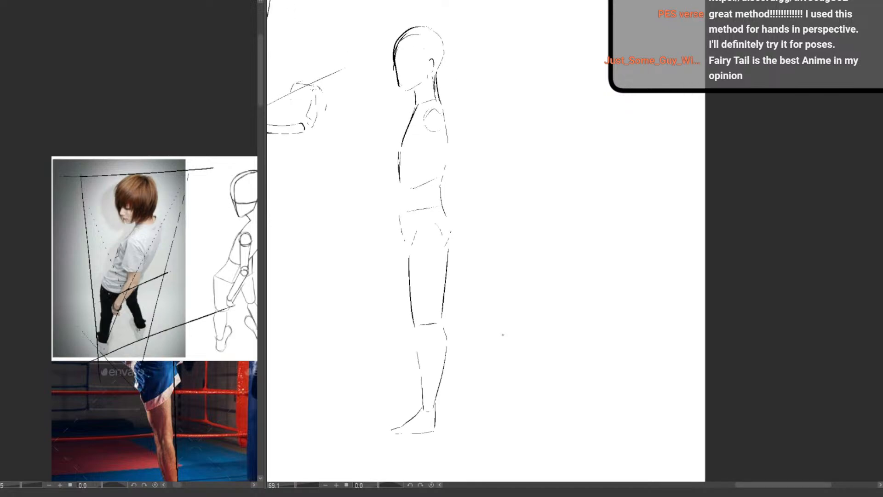
Draw horizontal guide lines across the top of the mannequin's head and through its crotch
drag(341, 39, 495, 23)
key(ctrl+z)
drag(328, 29, 470, 24)
drag(339, 248, 562, 240)
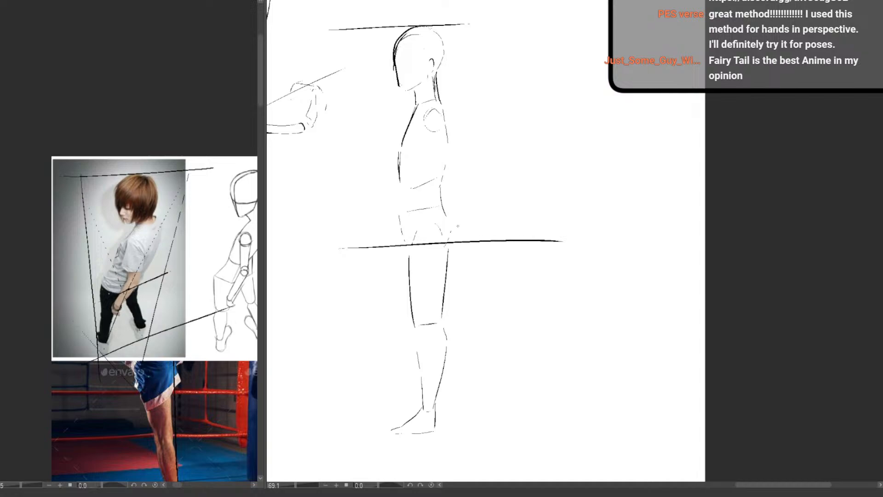
key(ctrl+z)
drag(346, 247, 530, 242)
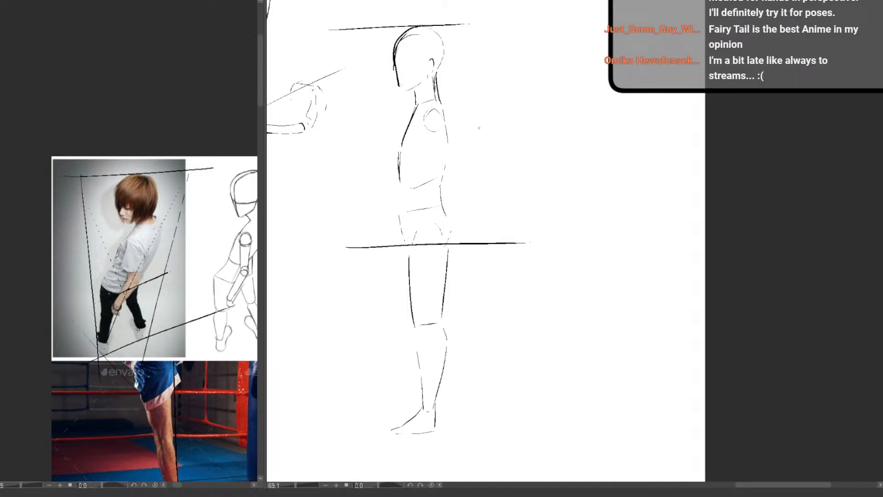
Bracket the upper and lower body with vertical measuring lines, clean up the foot and knee, and draw the ground line
mouse_move(486, 32)
mouse_down()
mouse_move(495, 236)
mouse_move(506, 236)
mouse_move(502, 28)
mouse_up()
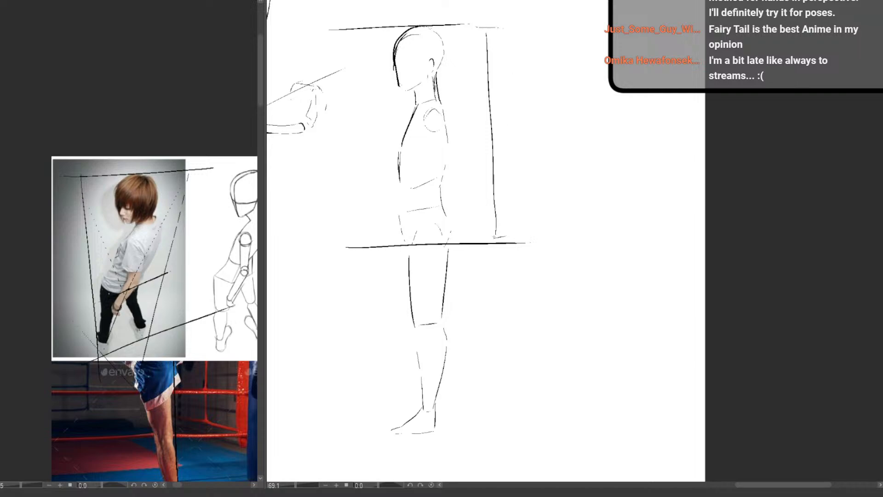
drag(491, 244, 494, 419)
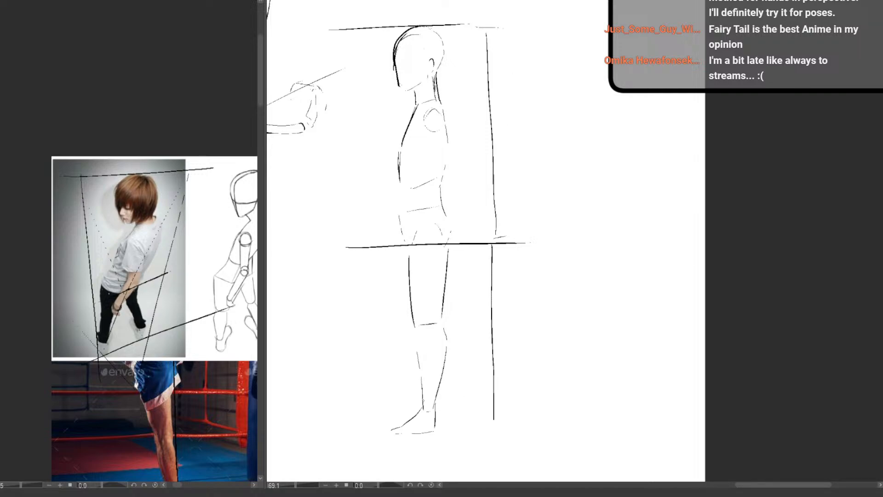
key(e)
mouse_move(392, 430)
mouse_down()
mouse_move(435, 419)
mouse_move(423, 426)
mouse_up()
key(p)
key(e)
mouse_move(427, 342)
mouse_down()
mouse_move(429, 327)
mouse_move(437, 330)
mouse_move(416, 333)
mouse_move(440, 305)
mouse_up()
key(p)
mouse_move(444, 368)
mouse_down()
mouse_move(444, 391)
mouse_move(396, 394)
mouse_move(520, 383)
mouse_up()
scroll(467, 366, down, 1)
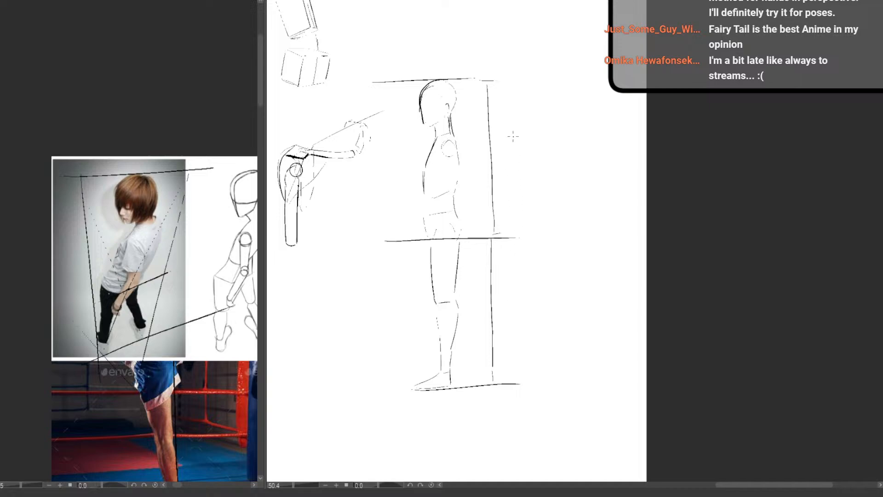
Label the upper and lower body 1/2 each, then divide the legs at the knee into two segments also labelled 1/2
drag(511, 124, 513, 133)
mouse_move(516, 130)
mouse_down()
mouse_move(511, 143)
mouse_move(520, 152)
mouse_up()
mouse_move(505, 286)
mouse_down()
mouse_move(518, 319)
mouse_move(476, 330)
mouse_up()
drag(390, 312, 459, 310)
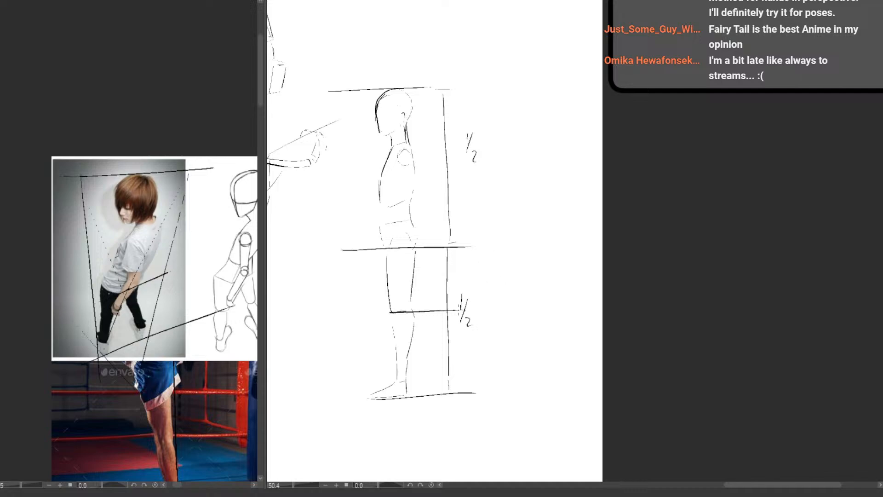
drag(461, 311, 493, 305)
drag(494, 259, 496, 386)
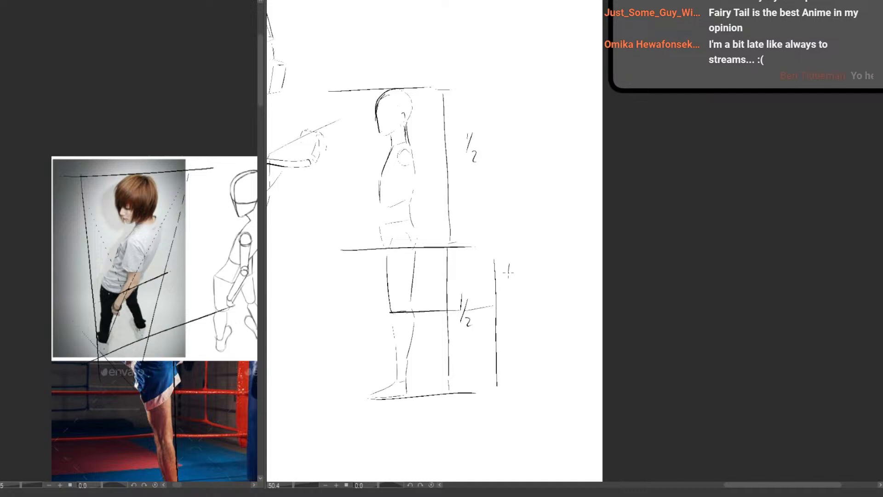
mouse_move(516, 276)
mouse_down()
mouse_move(511, 285)
mouse_move(522, 286)
mouse_up()
drag(509, 334, 510, 359)
mouse_move(513, 353)
mouse_down()
mouse_move(523, 359)
mouse_move(494, 407)
mouse_move(448, 424)
mouse_up()
Try circling the converging-post diagram and marking over the figure in the reference photo
drag(488, 357, 604, 243)
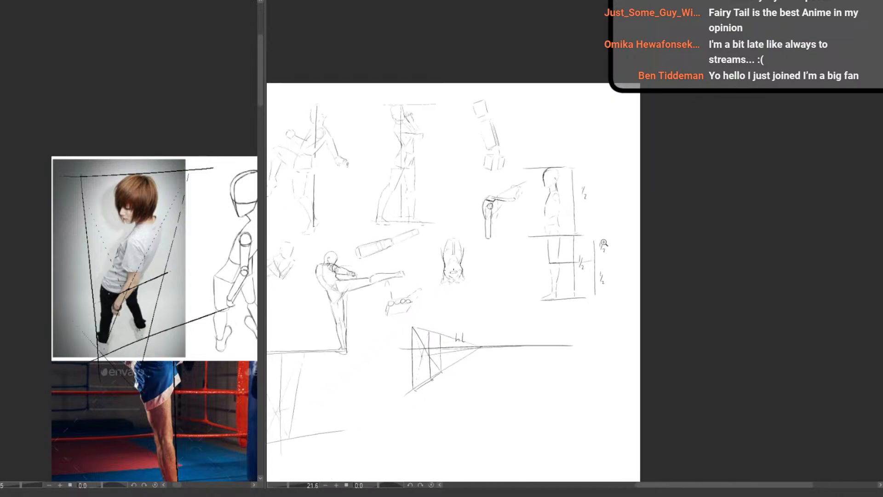
drag(558, 258, 565, 263)
mouse_move(550, 416)
mouse_down()
mouse_move(463, 373)
mouse_move(434, 377)
mouse_up()
drag(346, 388, 391, 384)
drag(299, 340, 551, 304)
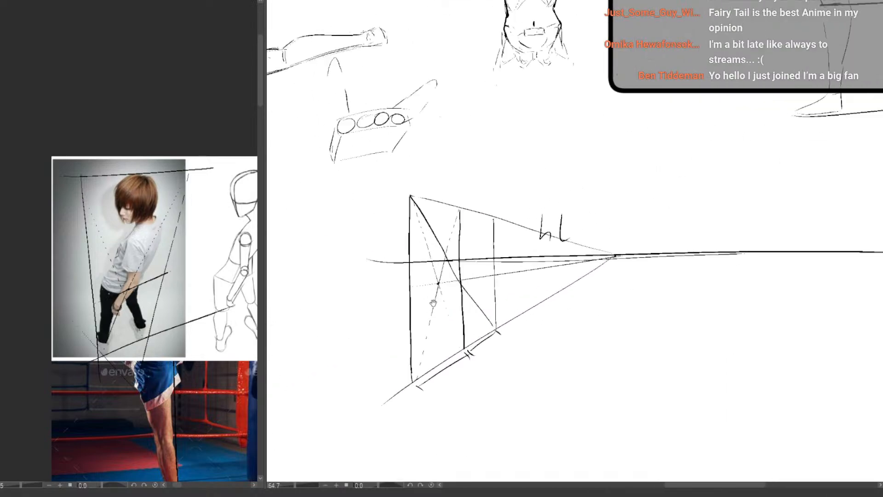
mouse_move(456, 177)
mouse_down()
mouse_move(368, 346)
mouse_move(421, 198)
mouse_up()
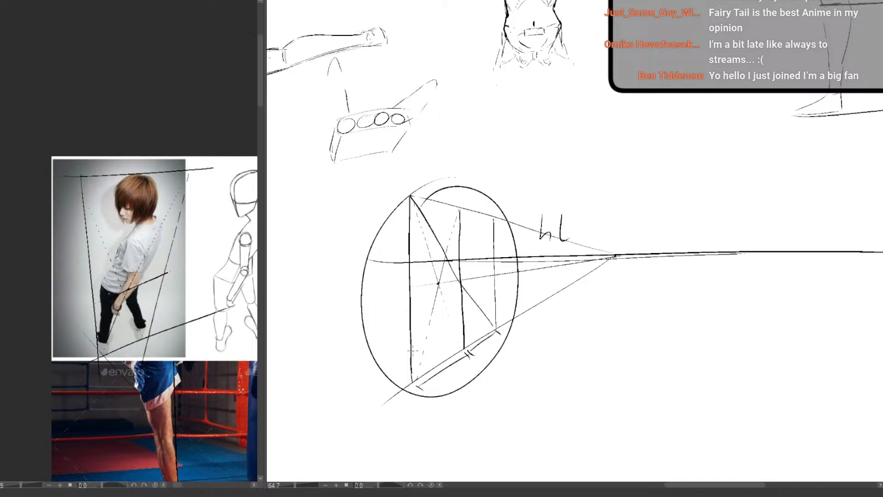
drag(874, 179, 438, 353)
key(ctrl+z)
key(ctrl+z)
mouse_move(411, 237)
mouse_down()
mouse_move(483, 128)
mouse_move(413, 275)
mouse_up()
key(ctrl+z)
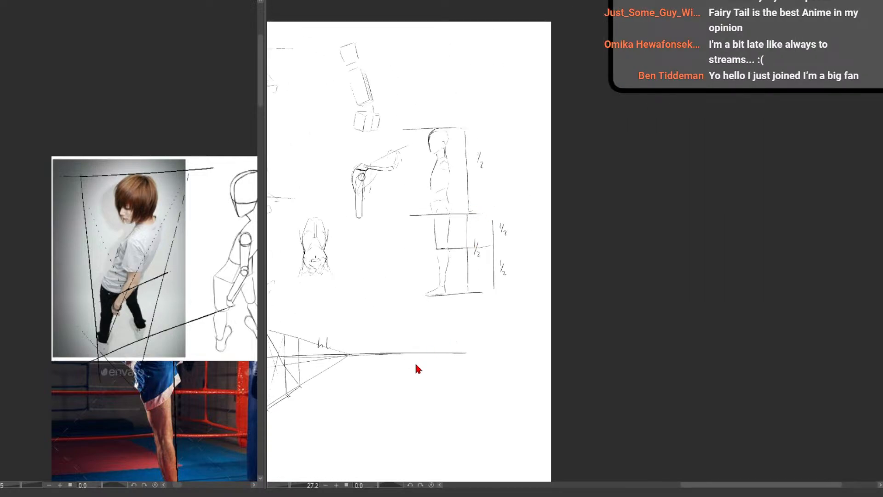
mouse_move(419, 402)
mouse_down()
mouse_move(442, 262)
mouse_move(385, 282)
mouse_up()
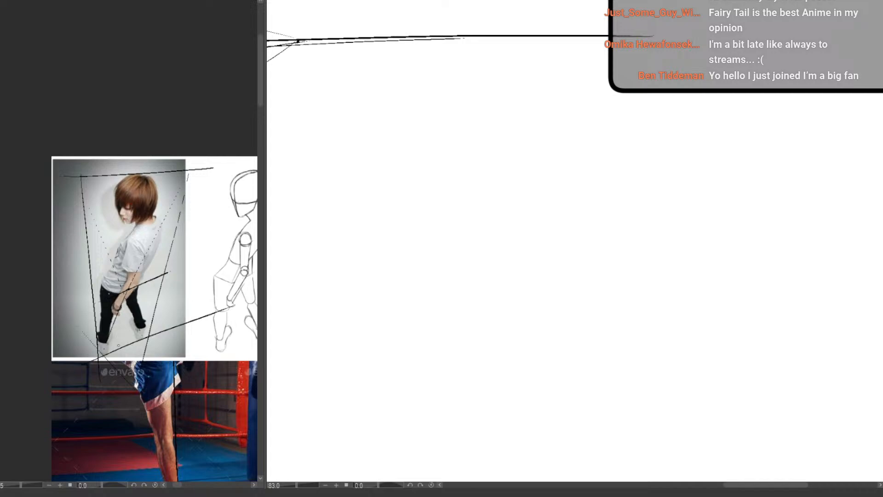
mouse_move(111, 160)
mouse_down()
mouse_move(234, 238)
mouse_move(73, 209)
mouse_up()
key(ctrl+z)
Draw a new horizon line below the first diagram, two edges converging to its vanishing point, and a slanted near post
drag(354, 112, 606, 99)
drag(305, 93, 610, 75)
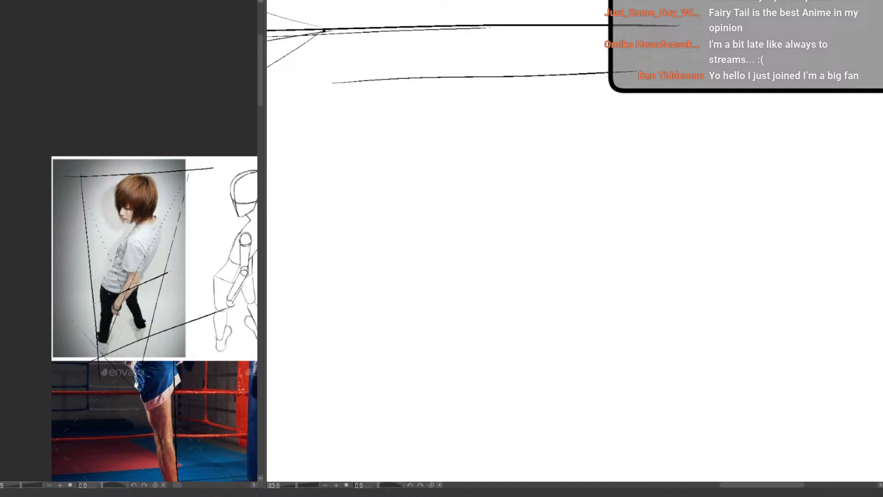
drag(660, 98, 324, 182)
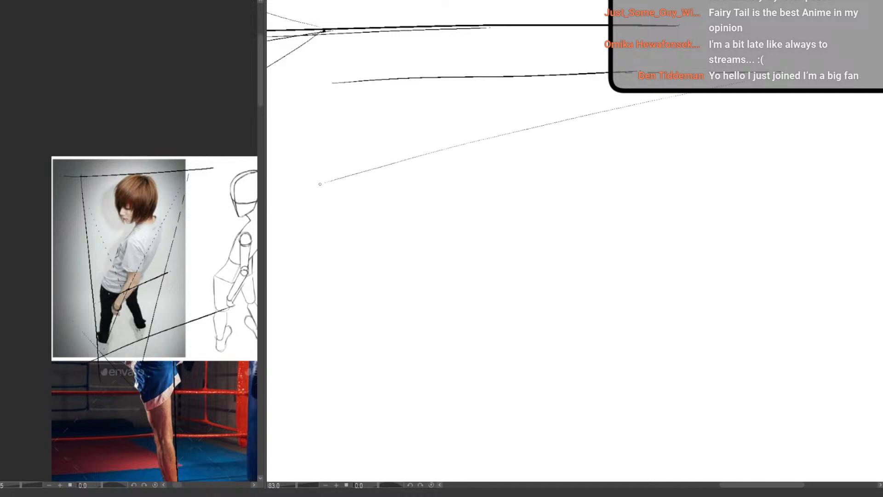
key(ctrl+z)
drag(755, 78, 391, 117)
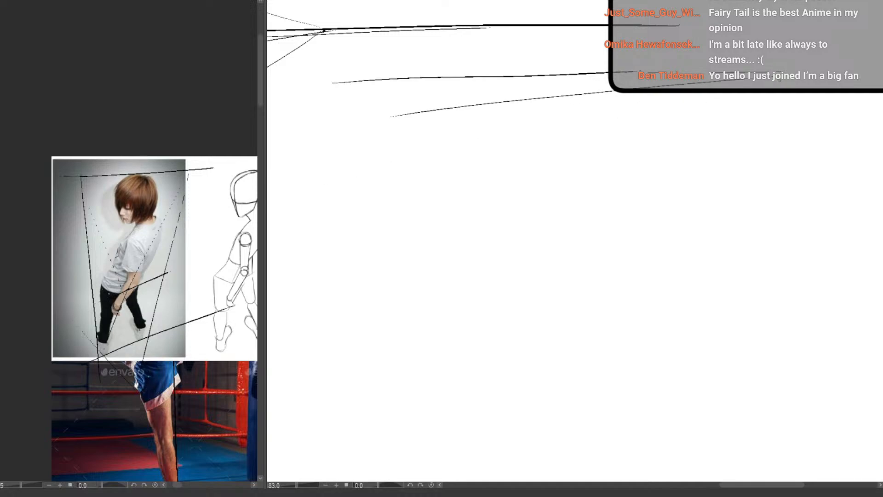
drag(763, 93, 426, 360)
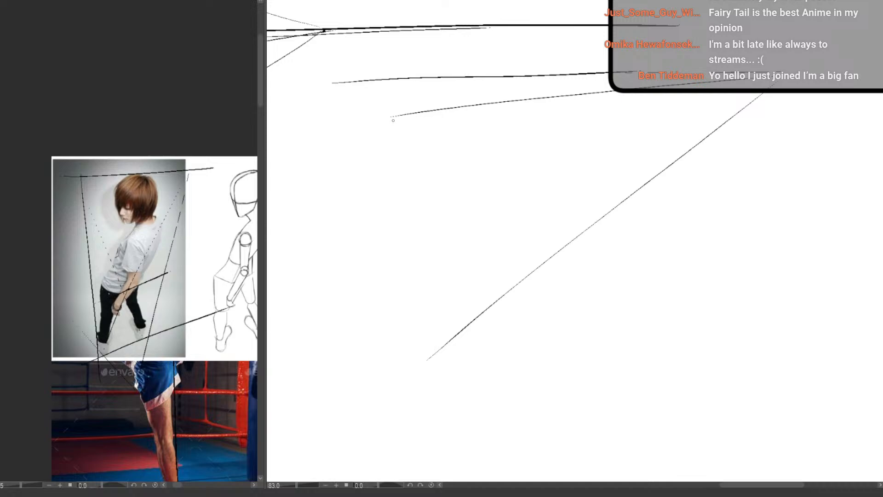
drag(405, 116, 425, 346)
scroll(477, 217, up, 2)
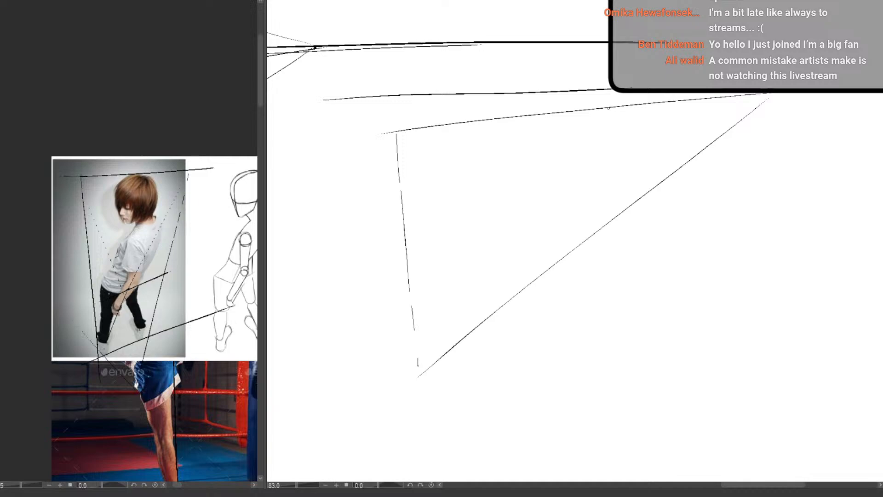
Close the frame with a second inward-leaning post, cross it with dashed diagonals, and run a slanted mid guide through their intersection
drag(507, 118, 481, 297)
key(ctrl+z)
drag(509, 125, 490, 309)
drag(399, 139, 489, 311)
mouse_move(451, 279)
mouse_down()
mouse_move(382, 332)
mouse_move(455, 294)
mouse_up()
key(ctrl+z)
drag(345, 348, 473, 280)
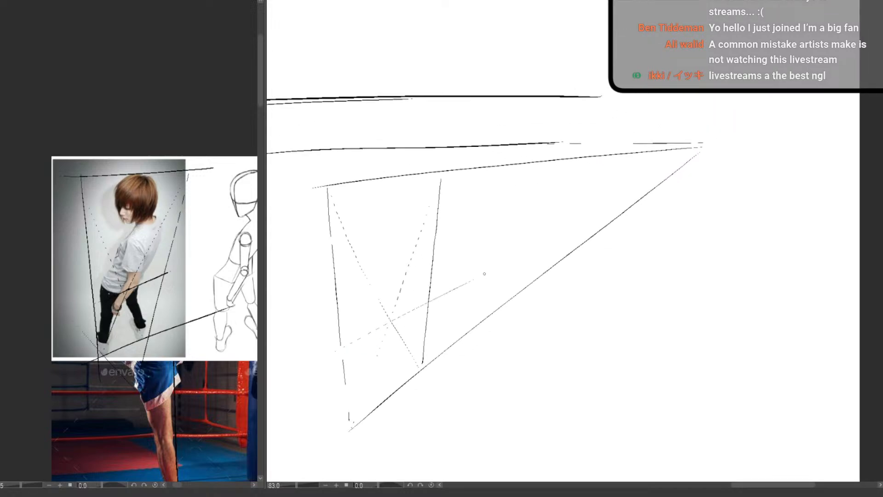
Mark the frame's diagonal crossing with a bold stroke and retrace the mannequin's crotch line as the matching halfway point
scroll(393, 338, up, 2)
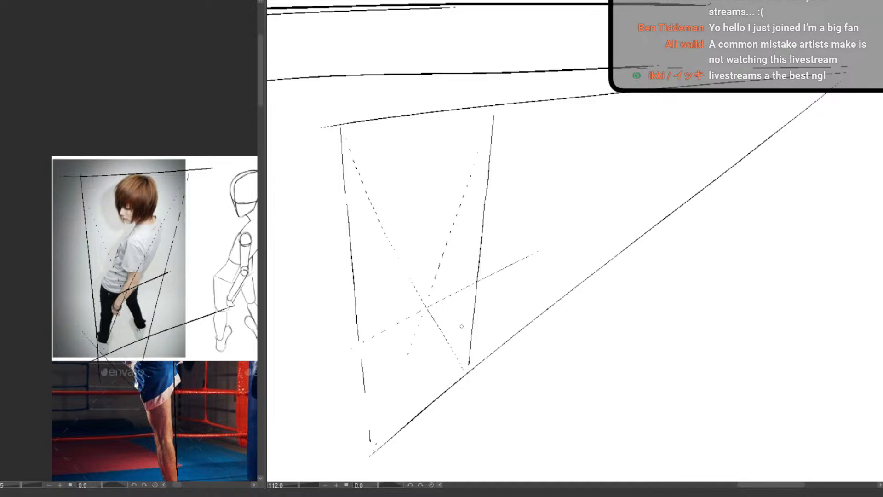
drag(408, 303, 393, 284)
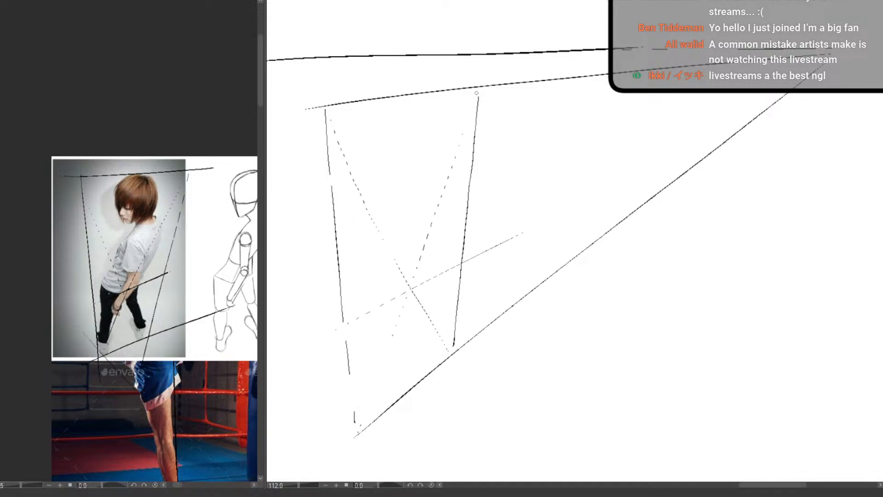
drag(476, 92, 470, 109)
scroll(422, 341, down, 5)
drag(422, 342, 368, 418)
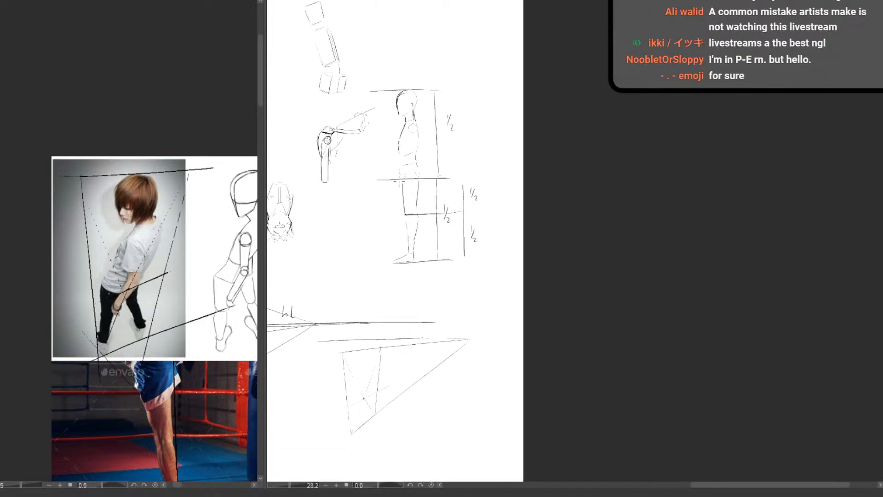
drag(371, 182, 474, 176)
Try circling the frame's upper section and the mannequin's matching upper body
scroll(347, 413, up, 6)
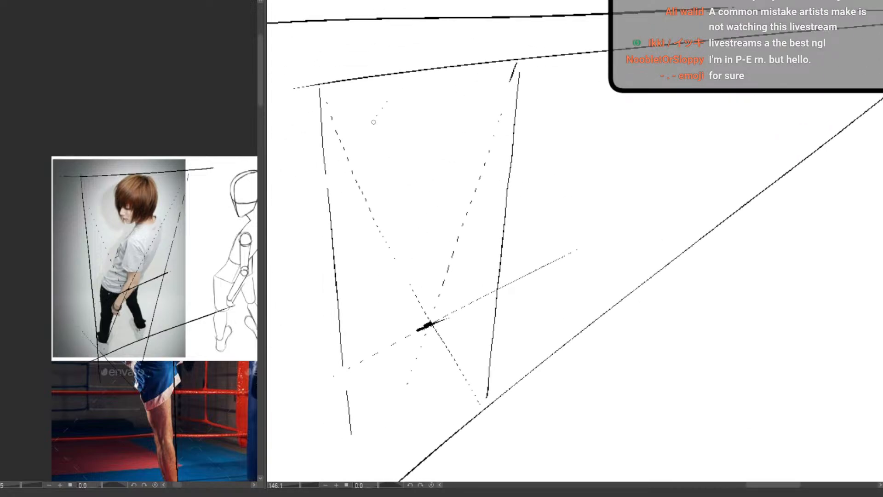
scroll(374, 122, down, 6)
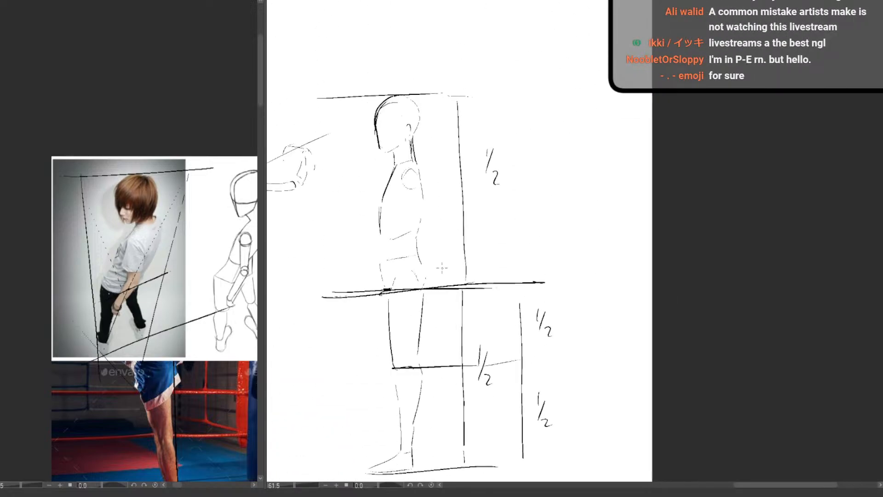
mouse_move(378, 88)
mouse_down()
mouse_move(364, 253)
mouse_move(359, 120)
mouse_move(347, 200)
mouse_up()
scroll(399, 418, down, 4)
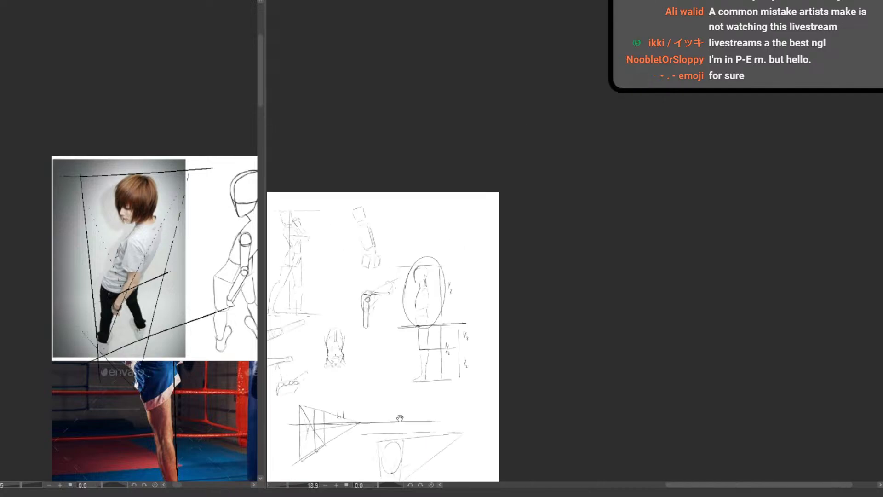
mouse_move(390, 465)
mouse_down()
mouse_move(424, 259)
mouse_move(483, 284)
mouse_up()
key(ctrl+z)
key(ctrl+z)
drag(447, 320, 381, 268)
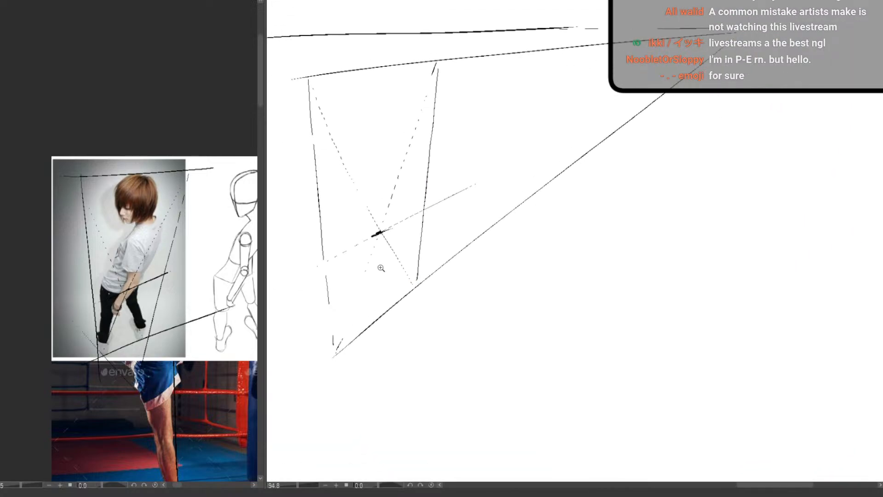
Cross the frame's lower half with diagonals, draw a slanted guide through their intersection, and mark that point as the knee level
scroll(381, 267, up, 3)
drag(414, 225, 301, 416)
drag(352, 283, 453, 306)
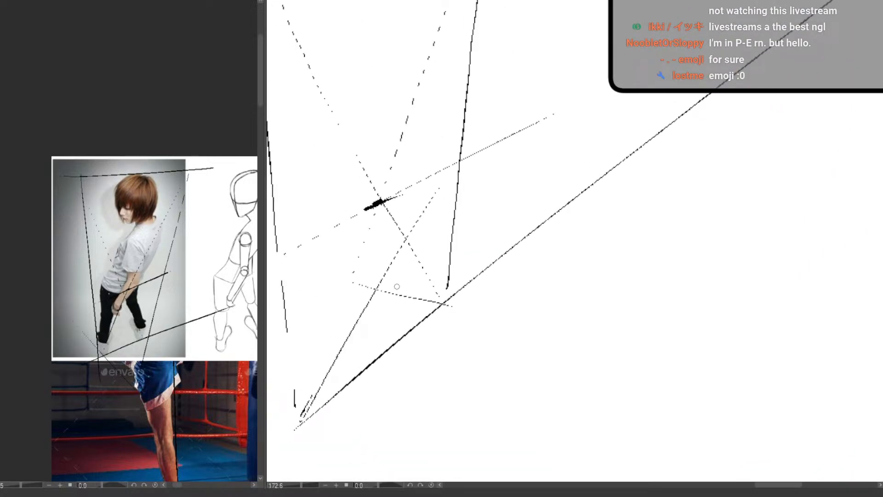
key(ctrl+z)
drag(304, 260, 440, 282)
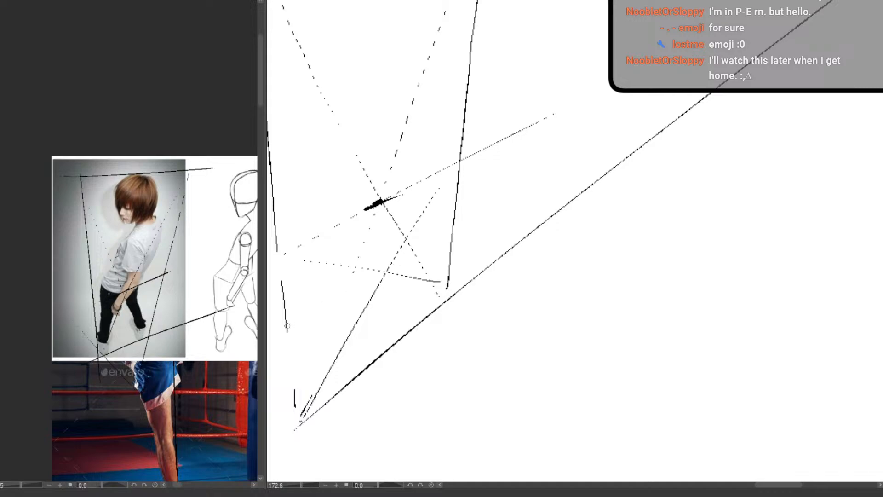
drag(275, 329, 461, 234)
mouse_move(401, 272)
mouse_down()
mouse_move(472, 256)
mouse_move(454, 259)
mouse_up()
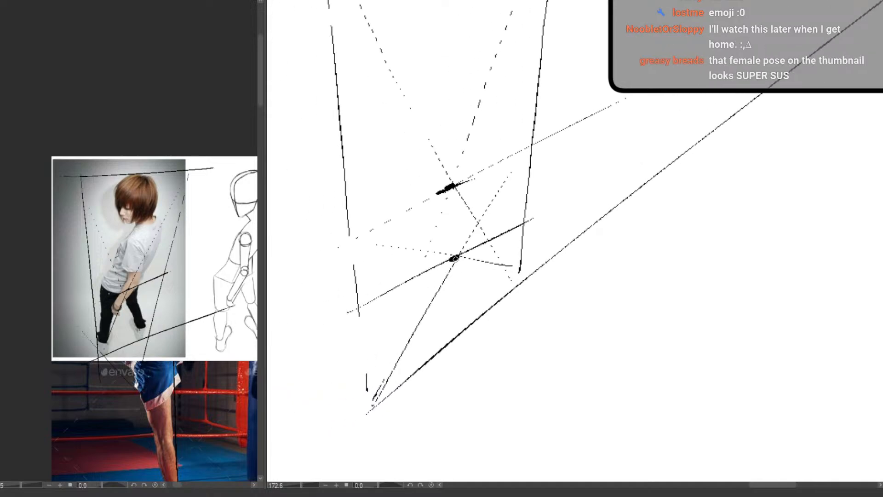
scroll(433, 261, down, 6)
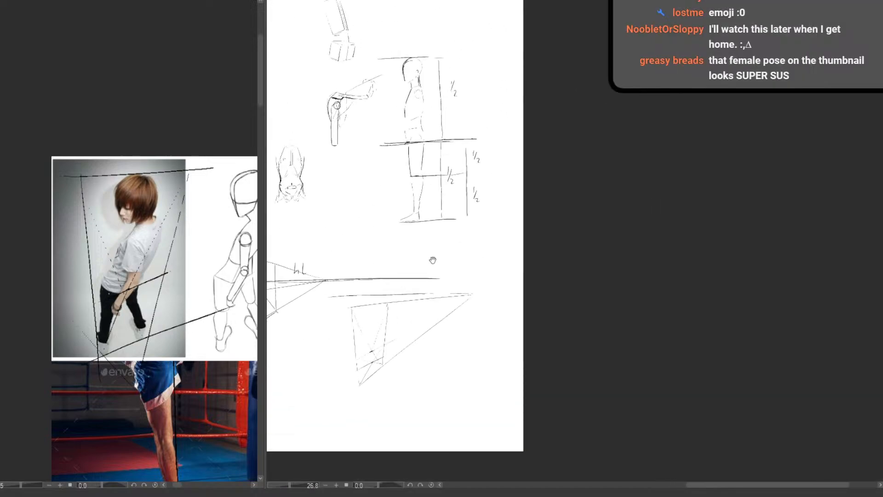
scroll(417, 207, up, 3)
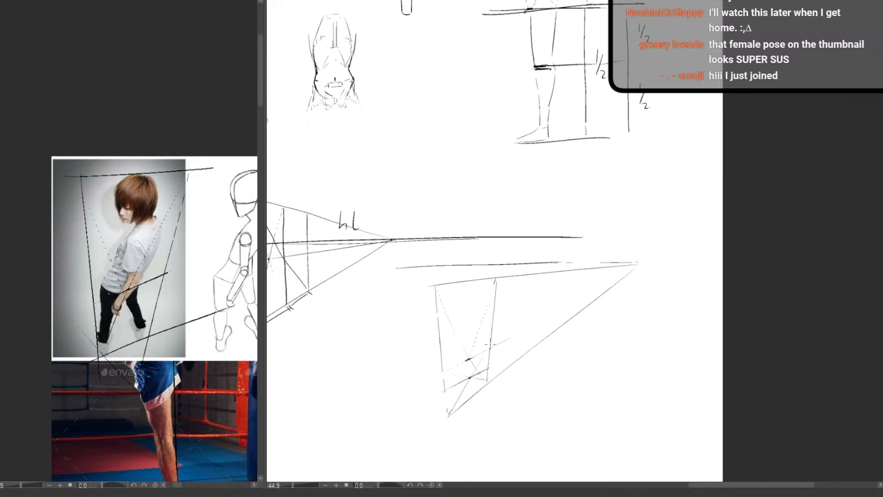
Retrace both converging side posts of the high-angle perspective frame with darker strokes
scroll(456, 364, up, 3)
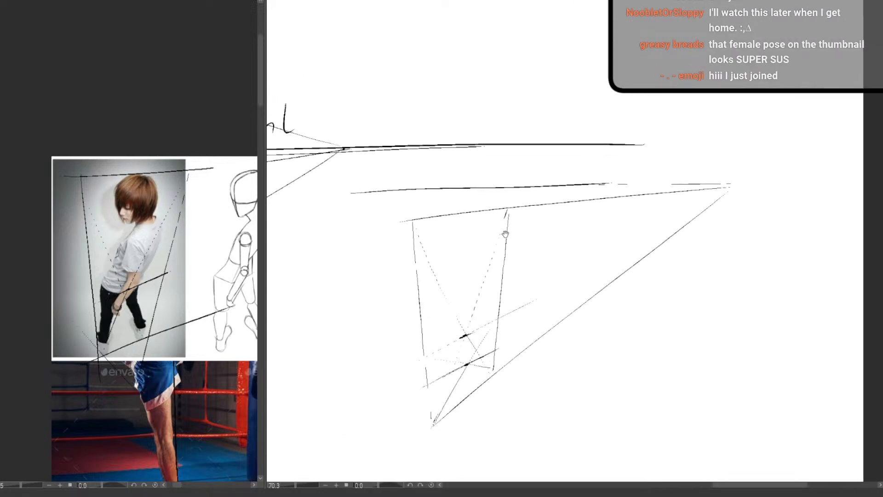
drag(456, 294, 447, 221)
drag(405, 159, 427, 355)
drag(500, 134, 486, 299)
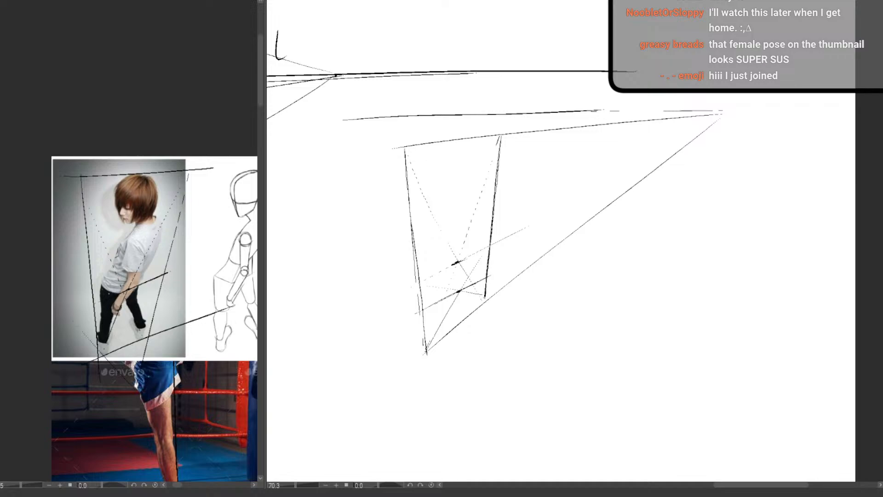
Examine how the standing figure's half and knee divisions relate to the perspective frame diagrams and the surrounding pose sketches
scroll(411, 388, down, 3)
drag(410, 388, 390, 423)
drag(460, 119, 375, 348)
scroll(375, 349, down, 2)
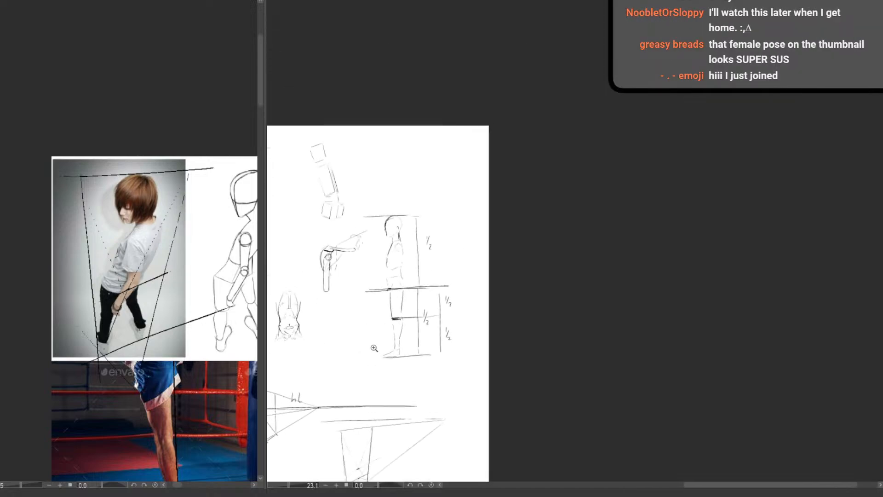
scroll(391, 311, up, 3)
drag(392, 315, 381, 248)
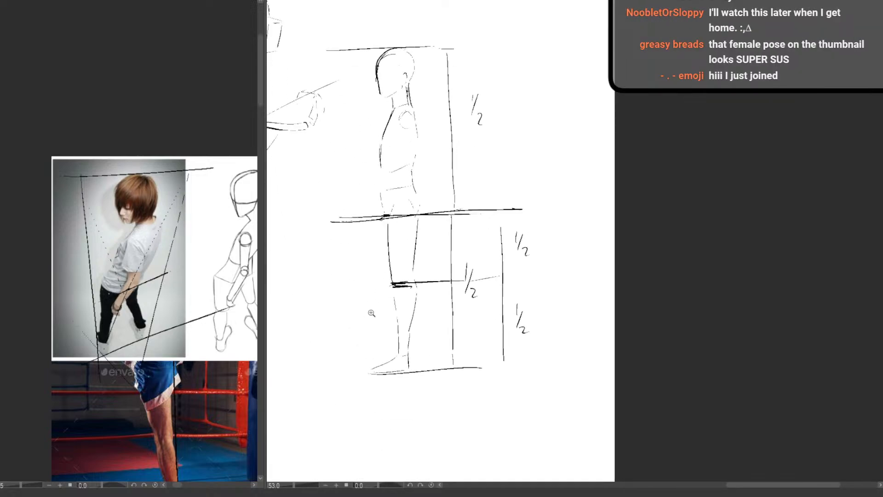
drag(477, 318, 451, 351)
drag(473, 368, 565, 189)
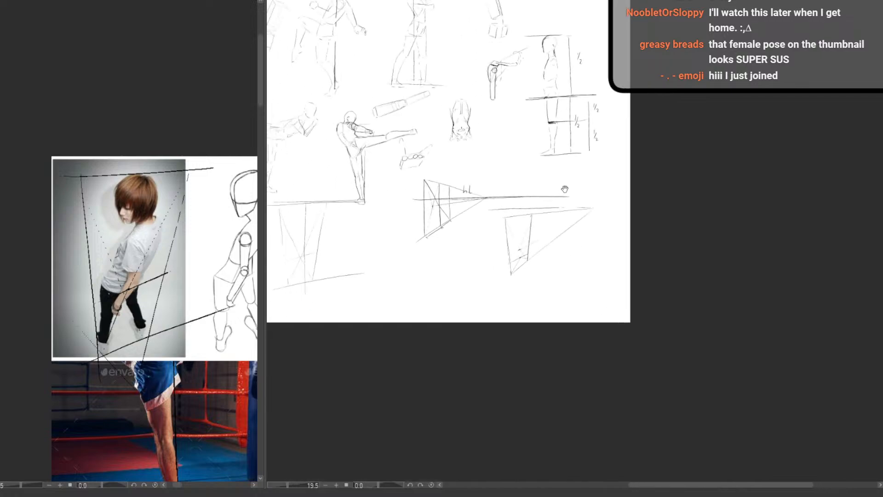
drag(493, 270, 523, 261)
drag(616, 272, 701, 271)
mouse_move(589, 313)
mouse_down()
mouse_move(543, 370)
mouse_move(657, 364)
mouse_up()
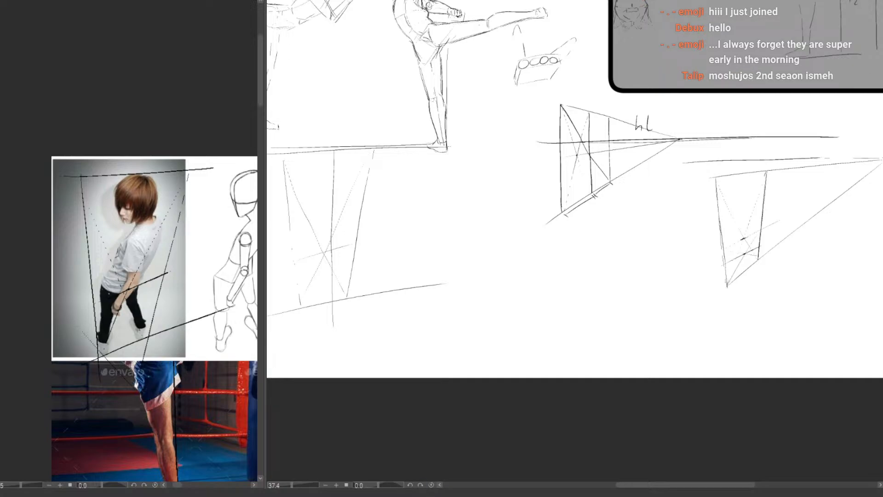
drag(585, 308, 478, 345)
drag(490, 298, 495, 260)
drag(558, 292, 526, 327)
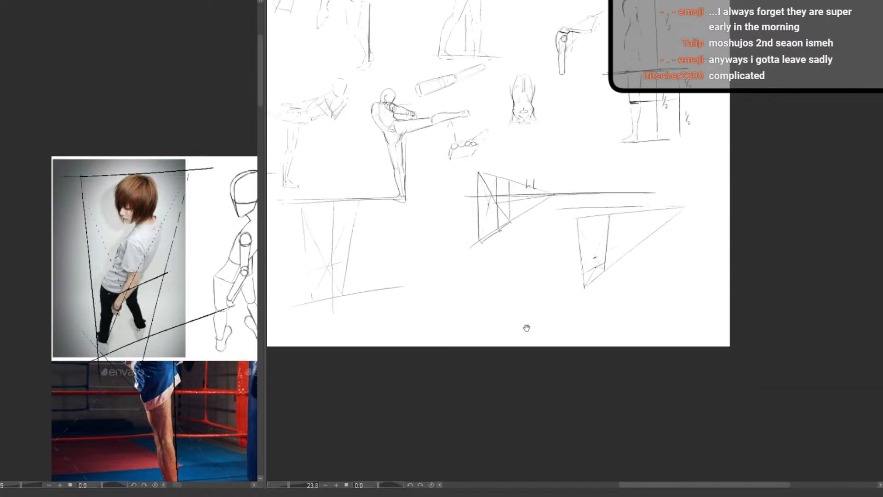
mouse_move(493, 256)
mouse_down()
mouse_move(500, 410)
mouse_move(667, 347)
mouse_up()
drag(745, 325, 644, 404)
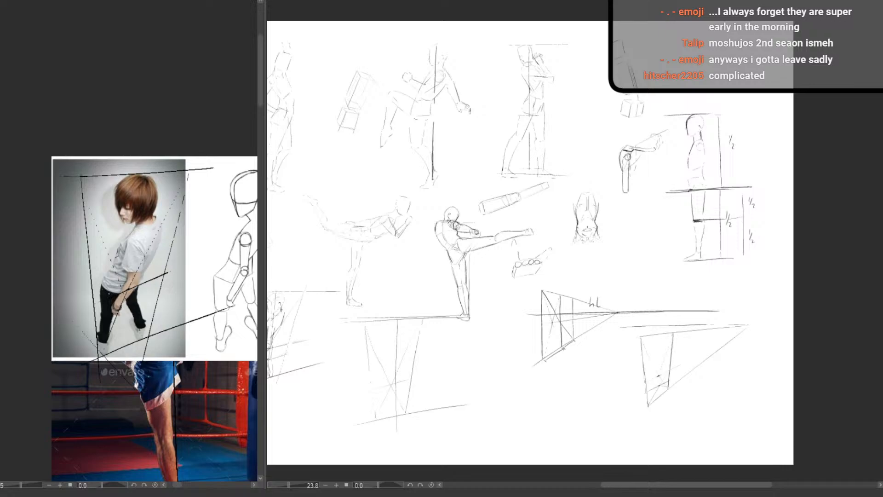
Clear the perspective diagrams and pose sketches from the active layer and frame an empty area of the canvas
key(Delete)
key(ctrl+z)
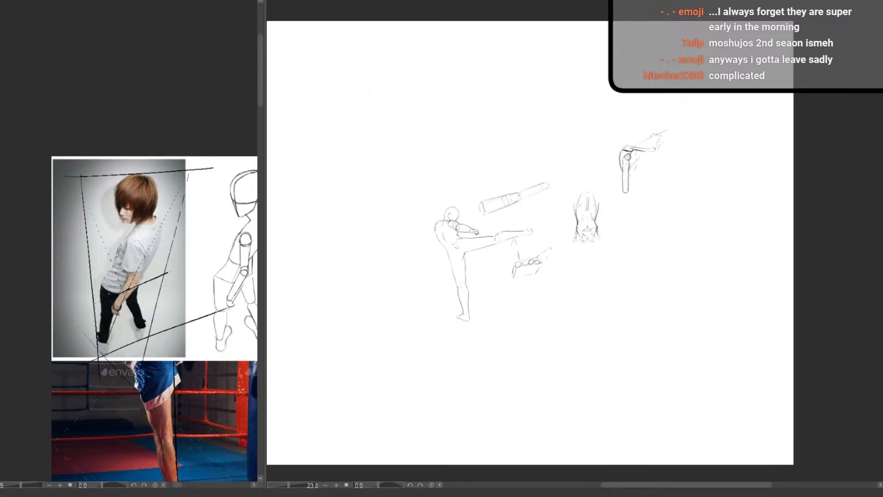
drag(466, 263, 625, 381)
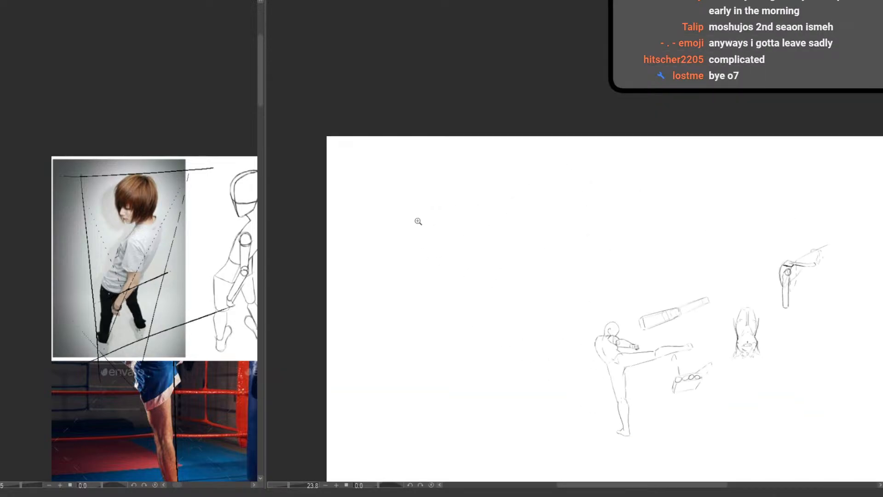
mouse_move(418, 221)
mouse_down()
mouse_move(460, 220)
mouse_move(491, 310)
mouse_move(486, 322)
mouse_move(490, 280)
mouse_up()
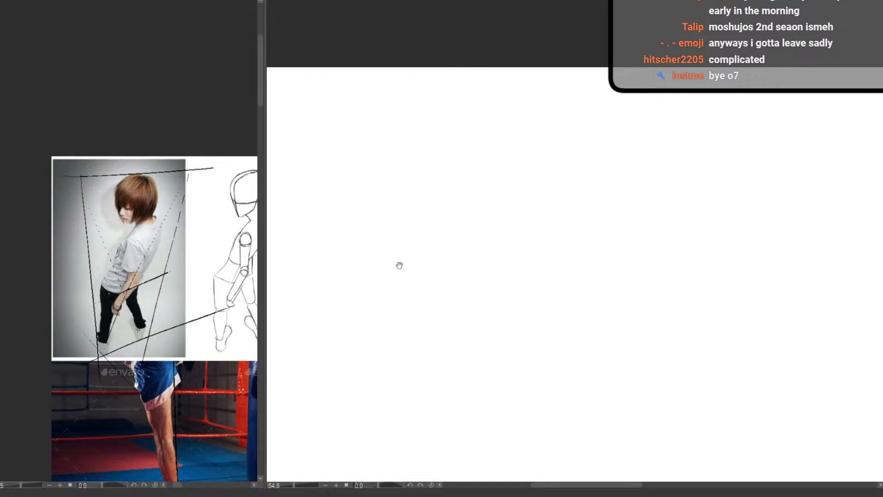
drag(469, 286, 498, 275)
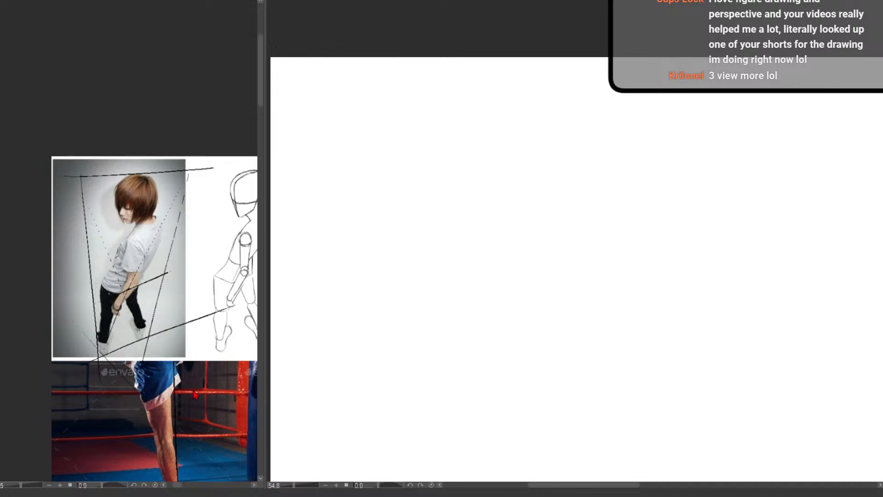
Show the reference photo of the woman holding a skateboard enlarged beside an empty area of the canvas
mouse_move(202, 412)
mouse_down()
mouse_move(97, 363)
mouse_move(174, 435)
mouse_move(80, 401)
mouse_up()
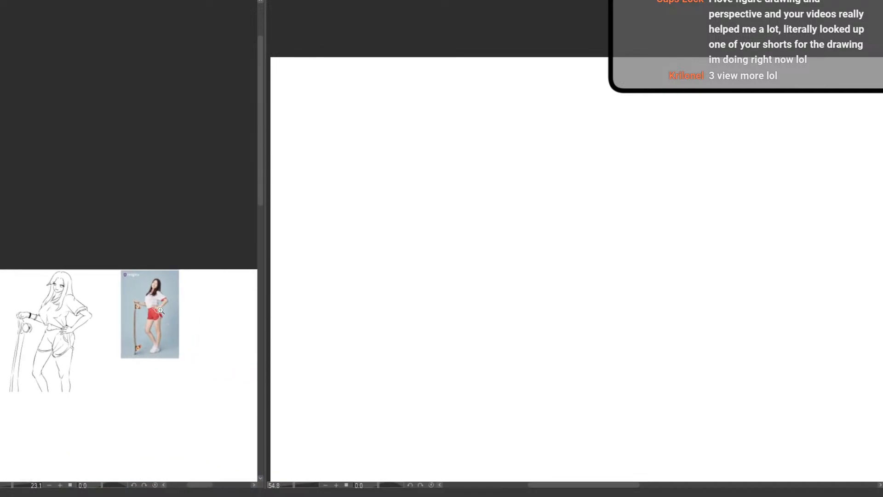
scroll(198, 367, up, 6)
scroll(198, 367, down, 4)
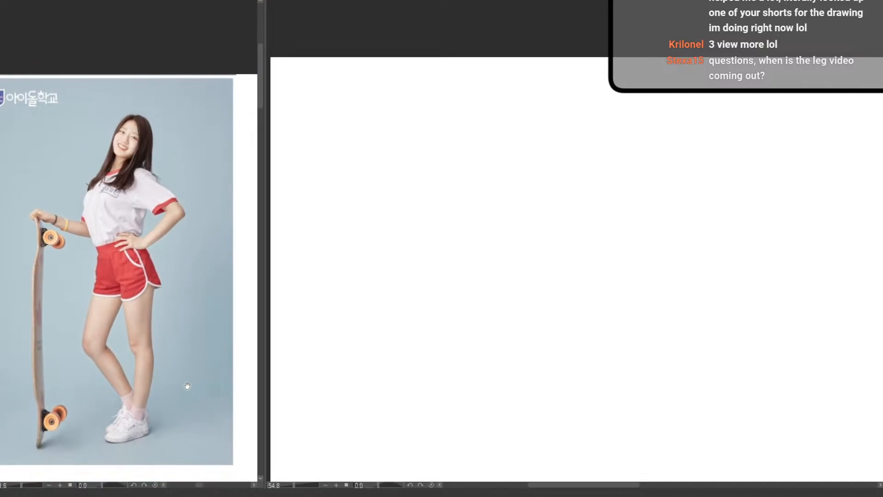
drag(401, 266, 327, 200)
mouse_move(401, 250)
mouse_down()
mouse_move(372, 253)
mouse_move(427, 248)
mouse_up()
mouse_move(399, 262)
mouse_down()
mouse_move(457, 351)
mouse_move(469, 394)
mouse_move(479, 367)
mouse_up()
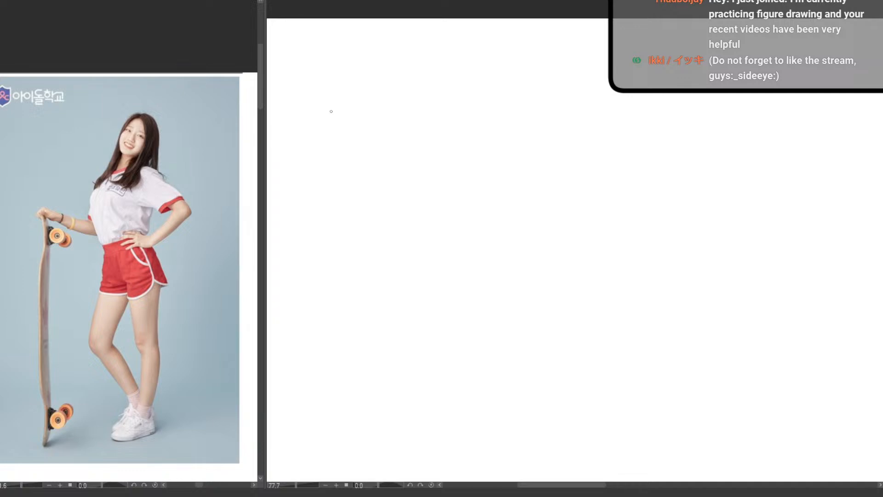
drag(375, 268, 428, 249)
drag(413, 319, 411, 327)
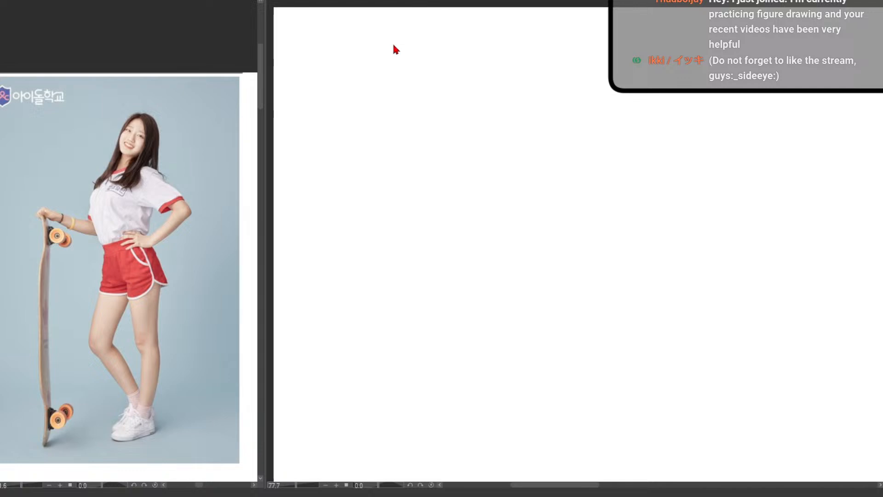
Draw horizontal guides for the figure's head top and ground level, joined by a vertical centre line
drag(304, 43, 596, 43)
drag(455, 46, 446, 363)
key(ctrl+z)
drag(453, 58, 453, 399)
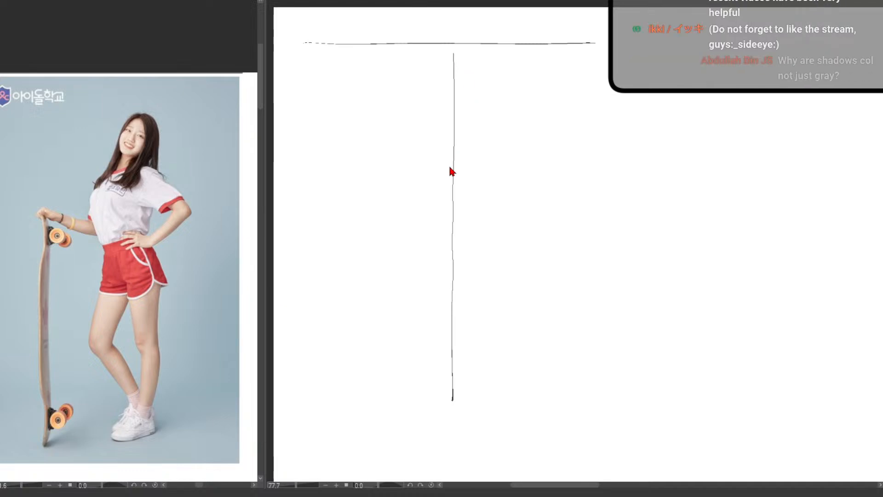
key(ctrl+z)
drag(457, 49, 462, 408)
drag(311, 410, 628, 405)
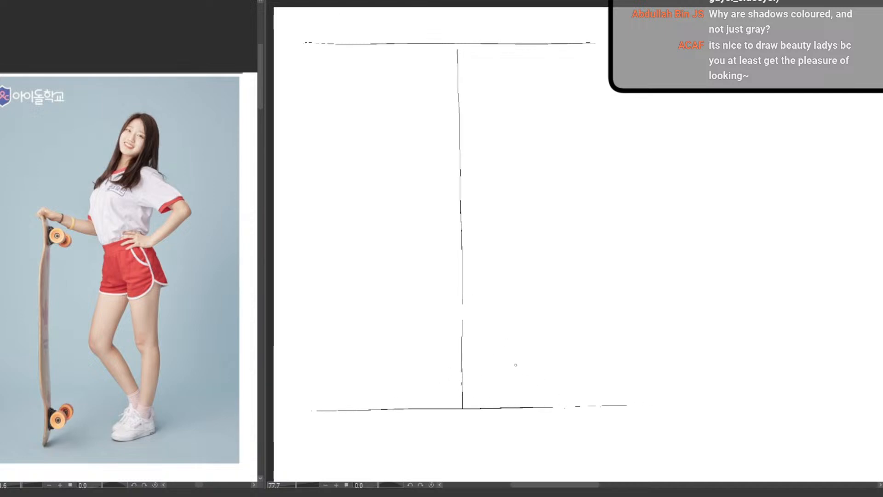
Try marking the crotch, head-top and foot levels with horizontal lines across the reference photo
scroll(410, 353, up, 2)
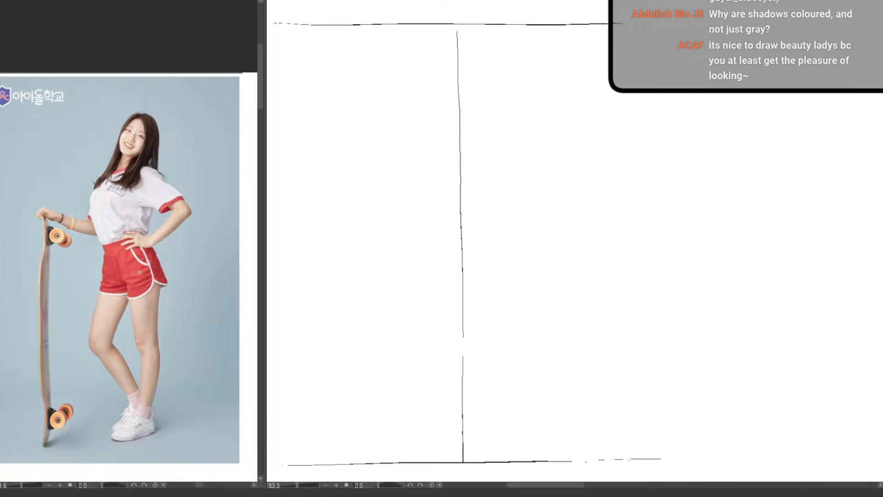
drag(50, 291, 204, 282)
drag(98, 114, 180, 110)
drag(69, 436, 216, 430)
key(ctrl+z)
key(ctrl+z)
key(ctrl+z)
Mark the halfway level across the centre line and sketch the tilted head as an oval under the top guide
drag(365, 254, 586, 254)
drag(475, 253, 589, 256)
mouse_move(461, 32)
mouse_down()
mouse_move(447, 74)
mouse_move(468, 87)
mouse_move(495, 79)
mouse_move(477, 27)
mouse_up()
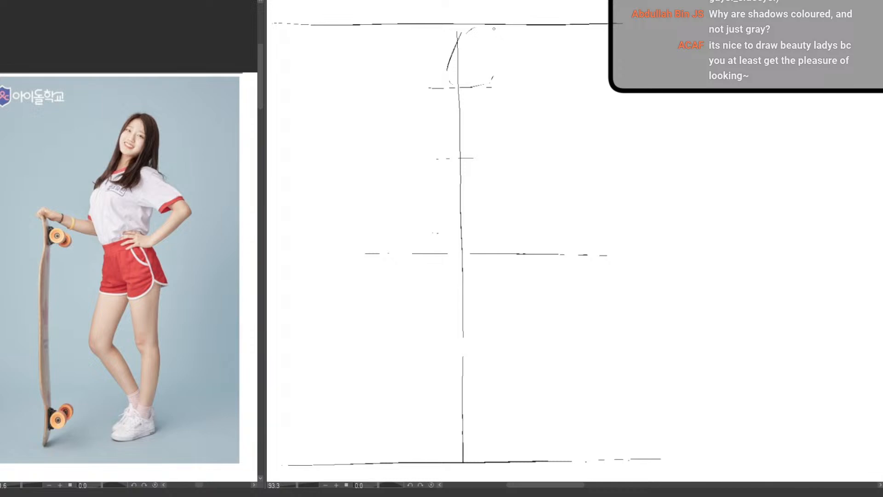
drag(501, 61, 495, 75)
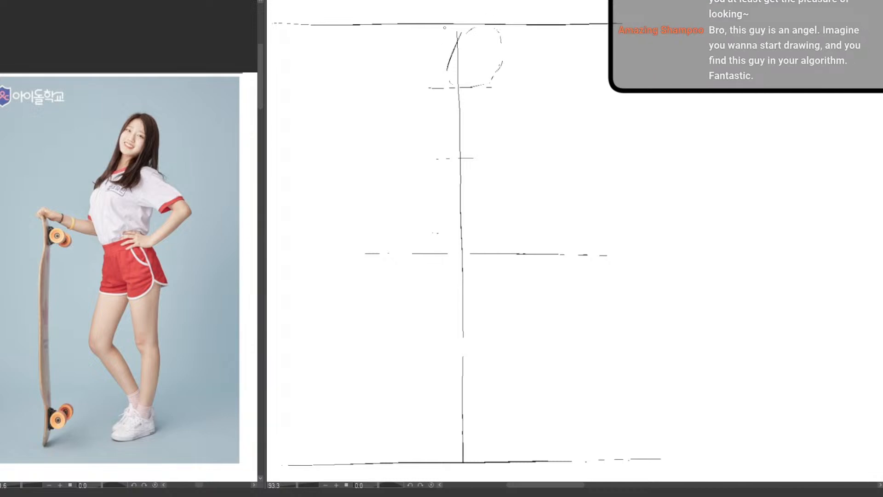
mouse_move(453, 49)
mouse_down()
mouse_move(482, 25)
mouse_move(501, 46)
mouse_move(483, 81)
mouse_move(448, 68)
mouse_move(459, 86)
mouse_move(481, 82)
mouse_move(499, 62)
mouse_move(505, 43)
mouse_move(470, 38)
mouse_move(455, 80)
mouse_move(475, 39)
mouse_up()
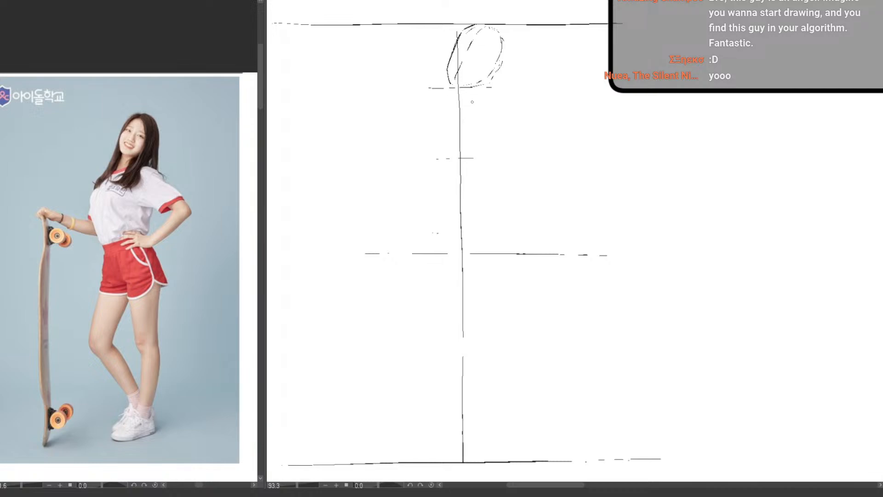
Sketch the torso's curved centre line, the neck, the shoulders and the tapering ribcage above the halfway guide
drag(444, 195, 458, 245)
drag(481, 81, 473, 99)
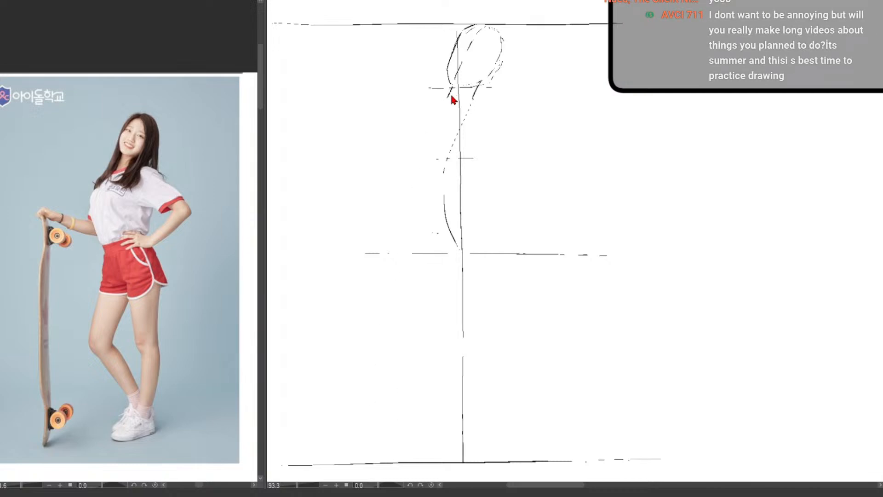
drag(445, 105, 477, 97)
mouse_move(476, 94)
mouse_down()
mouse_move(503, 103)
mouse_move(446, 100)
mouse_move(452, 92)
mouse_move(421, 98)
mouse_move(447, 98)
mouse_move(415, 131)
mouse_move(420, 152)
mouse_up()
drag(456, 185, 468, 176)
mouse_move(492, 131)
mouse_down()
mouse_move(469, 171)
mouse_move(495, 129)
mouse_move(478, 109)
mouse_move(474, 133)
mouse_up()
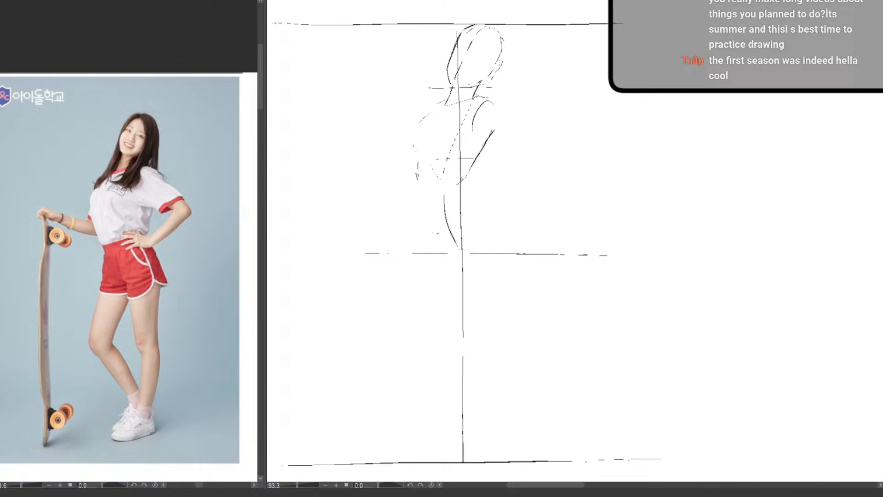
Sketch the waist and pelvis with rounded hip curves ending at the halfway guide
drag(467, 188, 491, 228)
mouse_move(414, 199)
mouse_down()
mouse_move(425, 234)
mouse_move(489, 230)
mouse_up()
drag(468, 193, 493, 228)
key(ctrl+z)
key(ctrl+z)
mouse_move(466, 188)
mouse_down()
mouse_move(499, 231)
mouse_move(465, 248)
mouse_move(435, 246)
mouse_move(418, 216)
mouse_move(441, 251)
mouse_up()
drag(420, 219, 447, 246)
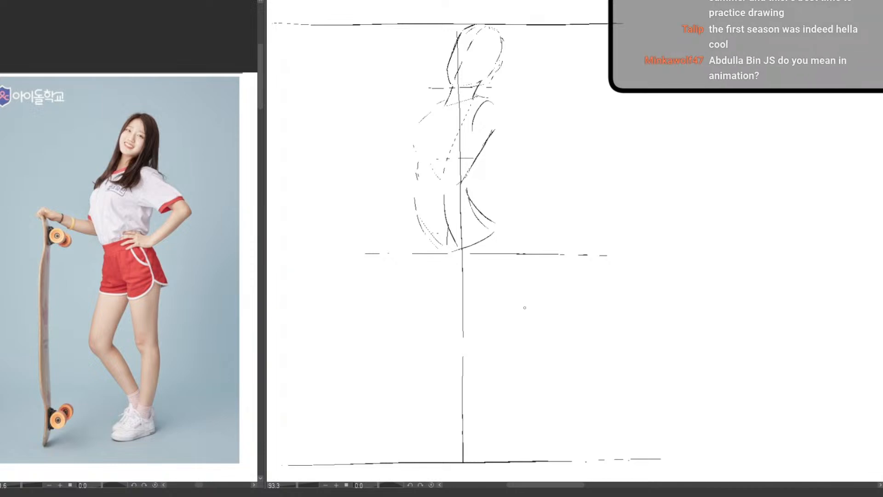
Sketch the straight supporting leg with its thigh, knee and calf between the halfway guide and the ground line
drag(439, 326, 431, 321)
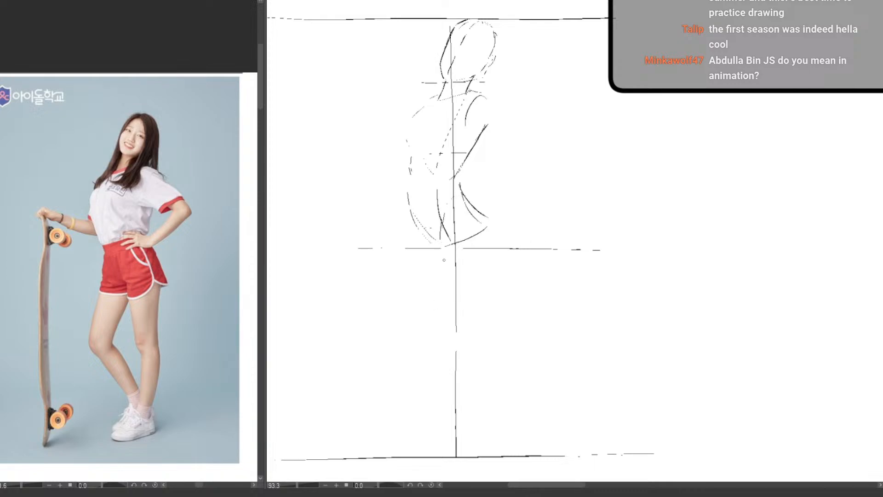
drag(441, 249, 453, 337)
drag(489, 253, 484, 296)
mouse_move(481, 315)
mouse_down()
mouse_move(462, 335)
mouse_move(473, 330)
mouse_up()
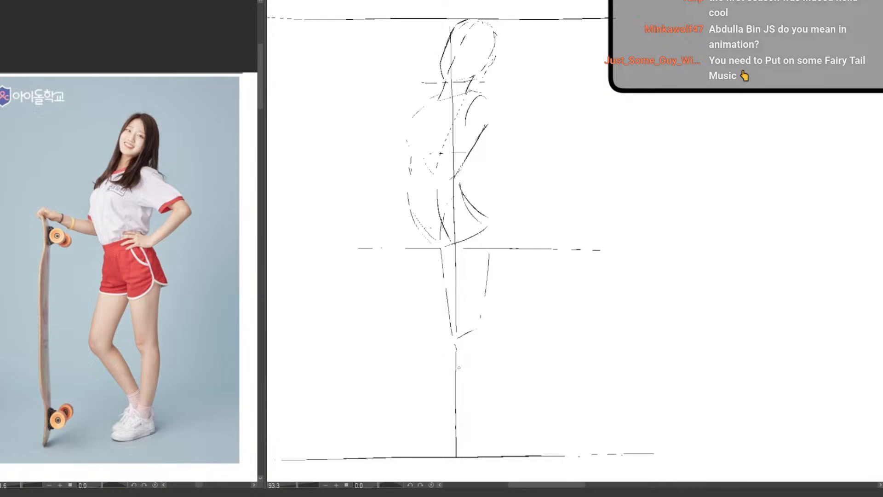
drag(459, 368, 460, 437)
mouse_move(477, 330)
mouse_down()
mouse_move(487, 353)
mouse_move(477, 429)
mouse_up()
Draw a plumb line from the supporting foot up to the head on the reference photo and refine the sketched head's contour
drag(143, 433, 133, 120)
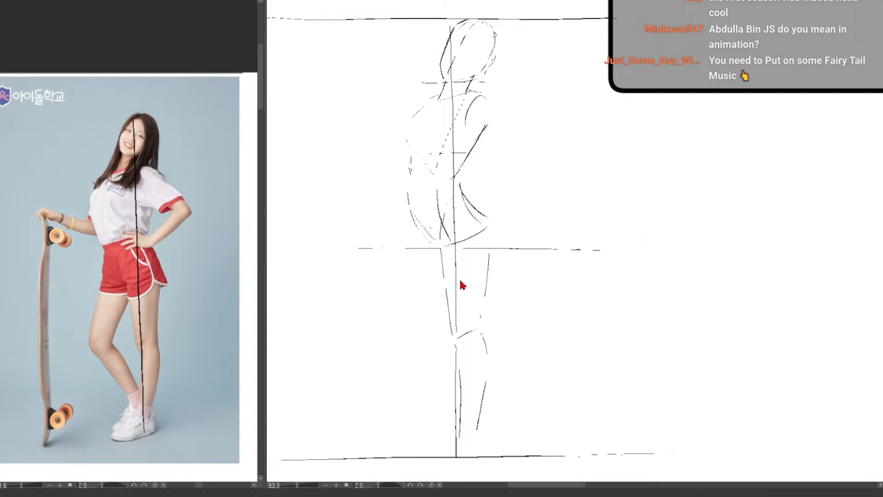
key(e)
mouse_move(463, 22)
mouse_down()
mouse_move(452, 32)
mouse_move(467, 23)
mouse_up()
drag(451, 67, 464, 38)
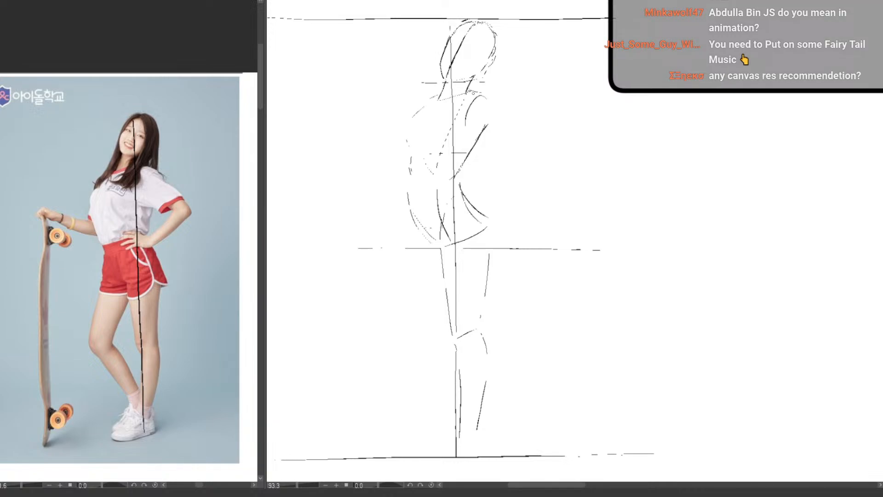
Clean up the supporting leg's calf lines and sketch its ankle and foot resting on the ground line
key(e)
mouse_move(462, 363)
mouse_down()
mouse_move(461, 422)
mouse_move(427, 455)
mouse_move(453, 456)
mouse_move(440, 454)
mouse_move(453, 453)
mouse_move(447, 434)
mouse_move(457, 421)
mouse_move(431, 453)
mouse_up()
key(p)
key(e)
key(p)
key(e)
key(p)
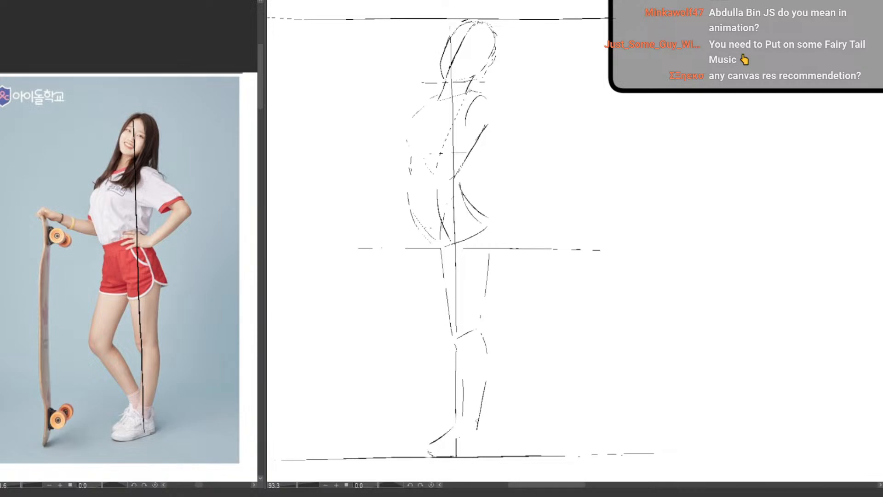
key(e)
mouse_move(477, 421)
mouse_down()
mouse_move(483, 408)
mouse_move(474, 442)
mouse_move(430, 453)
mouse_up()
Sketch the relaxed leg with its forward foot, bent knee, calf and thigh joined up to the hip
key(p)
drag(440, 416, 418, 442)
mouse_move(440, 274)
mouse_down()
mouse_move(411, 325)
mouse_move(390, 323)
mouse_move(443, 362)
mouse_move(447, 381)
mouse_up()
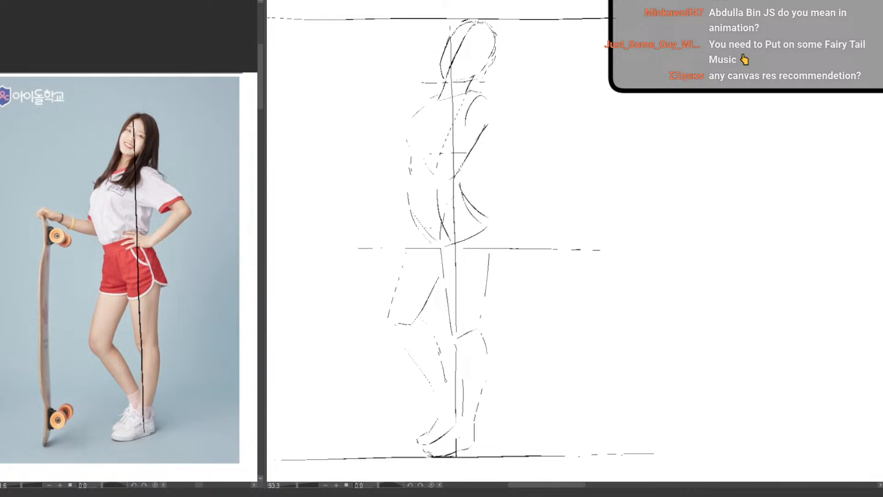
drag(398, 341, 430, 392)
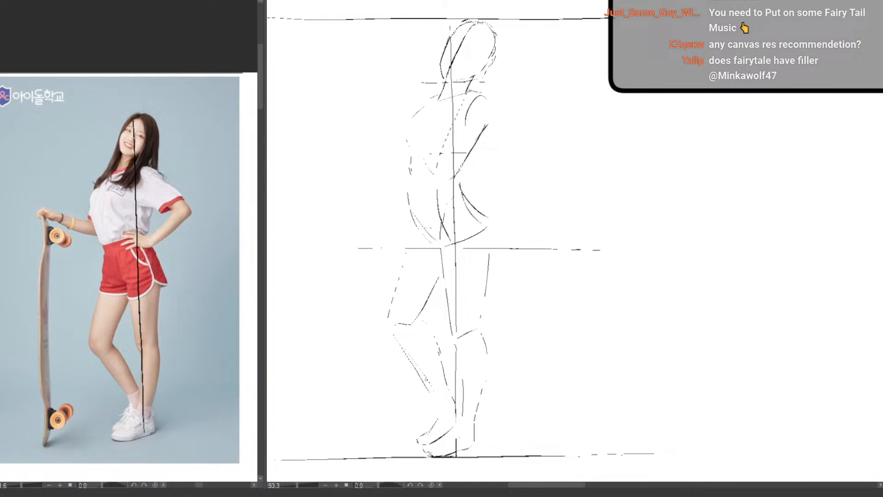
key(ctrl+z)
mouse_move(398, 340)
mouse_down()
mouse_move(441, 409)
mouse_move(436, 436)
mouse_move(454, 402)
mouse_up()
drag(420, 319, 452, 393)
mouse_move(413, 233)
mouse_down()
mouse_move(393, 297)
mouse_move(408, 242)
mouse_up()
Sketch the arm bent outward at the elbow with its forearm returning to a hand resting on the hip
drag(497, 124, 528, 149)
mouse_move(495, 110)
mouse_down()
mouse_move(529, 153)
mouse_move(523, 163)
mouse_move(517, 155)
mouse_move(527, 151)
mouse_move(512, 157)
mouse_move(478, 197)
mouse_up()
key(ctrl+z)
mouse_move(502, 170)
mouse_down()
mouse_move(473, 200)
mouse_move(513, 178)
mouse_move(482, 209)
mouse_move(533, 162)
mouse_up()
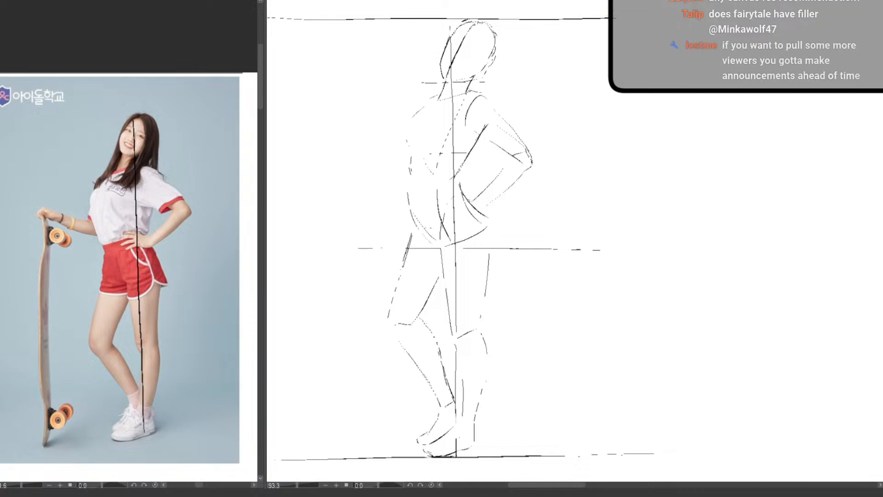
mouse_move(473, 199)
mouse_down()
mouse_move(452, 192)
mouse_move(476, 214)
mouse_move(433, 193)
mouse_move(431, 207)
mouse_move(443, 211)
mouse_up()
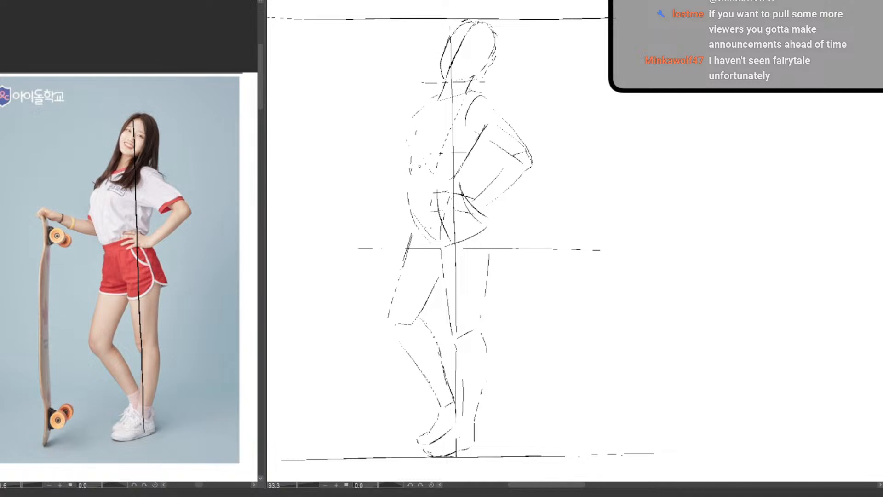
Sketch the arm reaching out toward the skateboard, with its forearm and curled hand, and firm up its shoulder line
drag(413, 166, 382, 151)
drag(396, 176, 410, 186)
drag(377, 162, 410, 183)
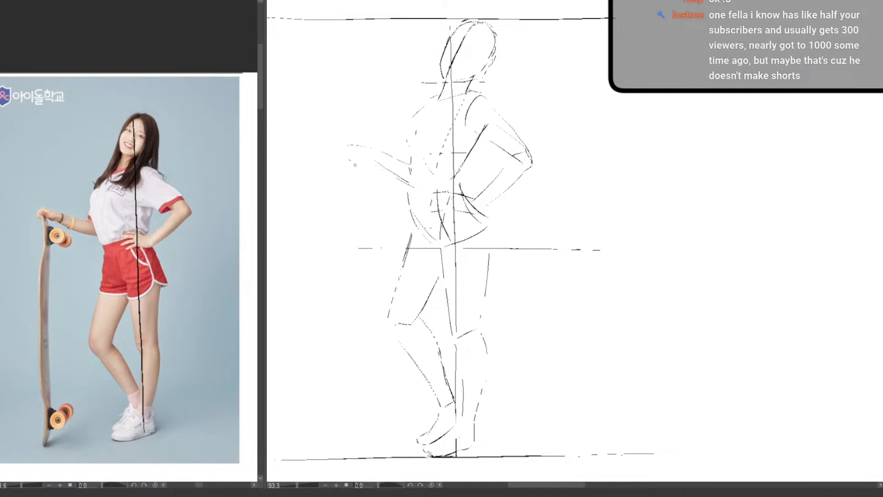
mouse_move(349, 148)
mouse_down()
mouse_move(354, 164)
mouse_move(357, 153)
mouse_move(381, 163)
mouse_move(356, 161)
mouse_up()
key(e)
key(p)
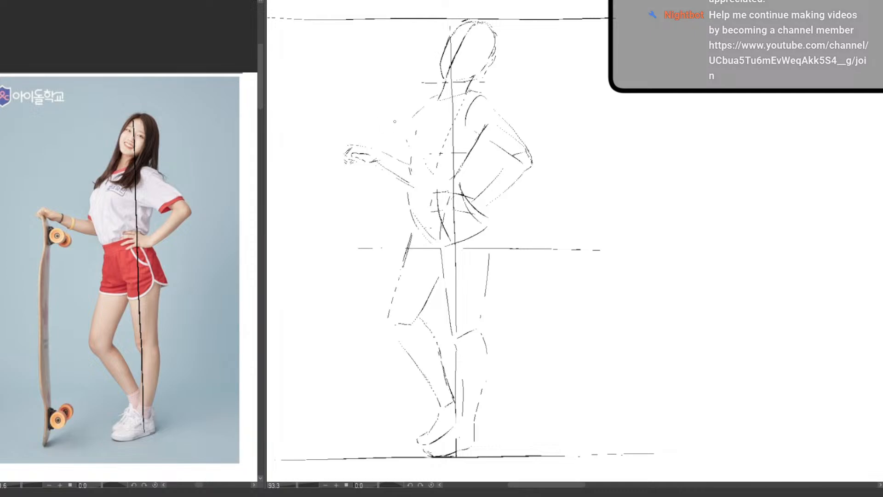
drag(393, 154, 408, 163)
drag(439, 95, 418, 113)
Review the whole sketched figure beside the reference photo and bring the blank canvas area next to it into view
scroll(418, 376, down, 2)
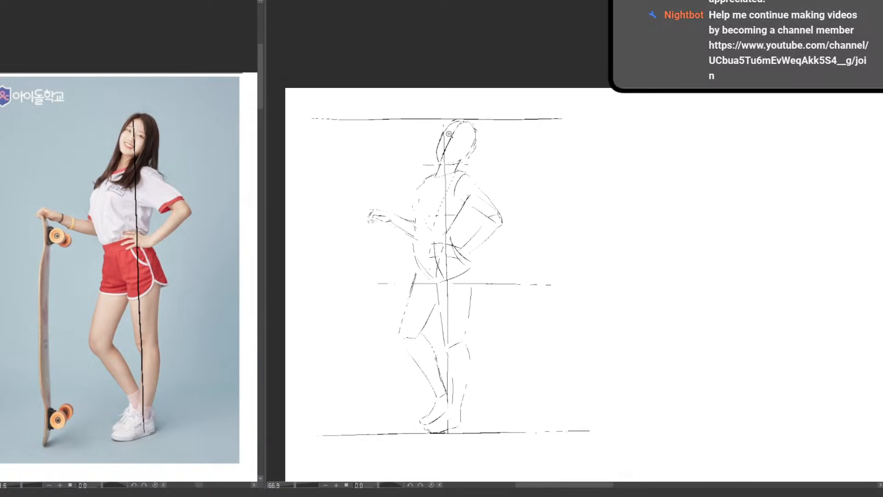
scroll(461, 138, up, 2)
mouse_move(435, 132)
mouse_down()
mouse_move(451, 116)
mouse_move(469, 117)
mouse_up()
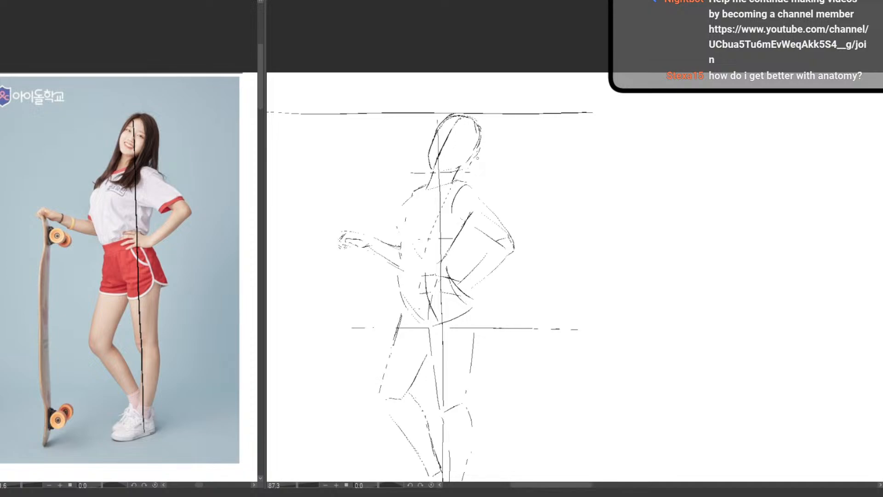
scroll(477, 201, down, 4)
drag(473, 302, 387, 290)
scroll(375, 267, up, 4)
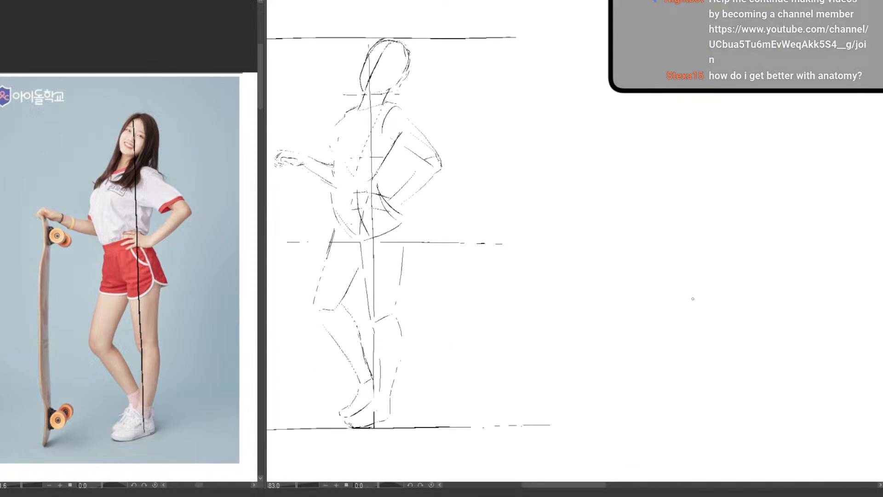
drag(470, 331, 495, 334)
scroll(563, 356, down, 3)
drag(533, 366, 386, 333)
scroll(442, 236, up, 2)
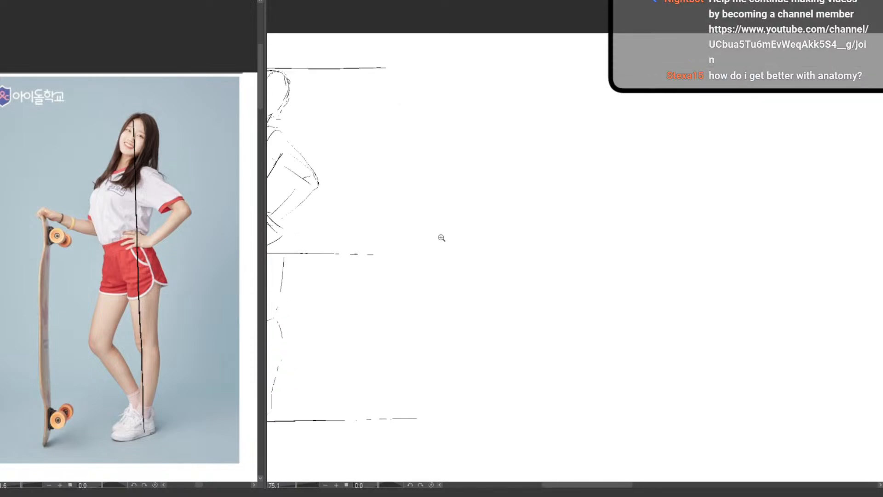
mouse_move(486, 252)
mouse_down()
mouse_move(475, 244)
mouse_move(483, 252)
mouse_up()
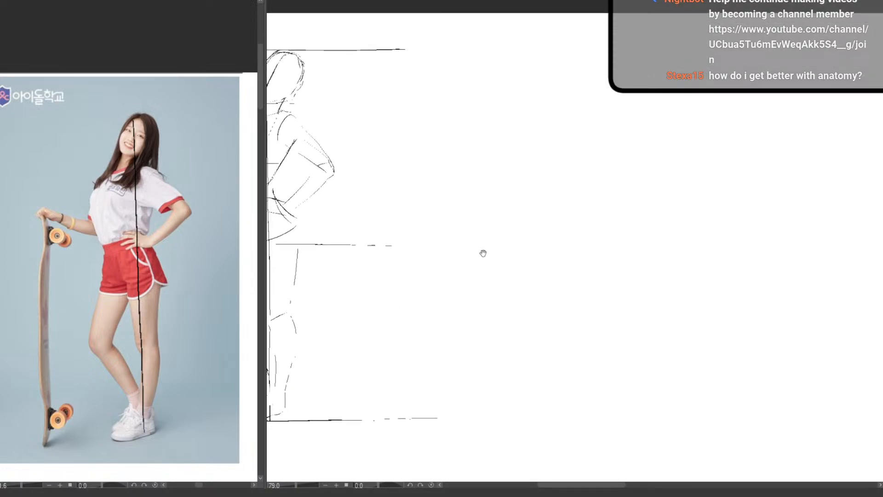
drag(450, 357, 402, 350)
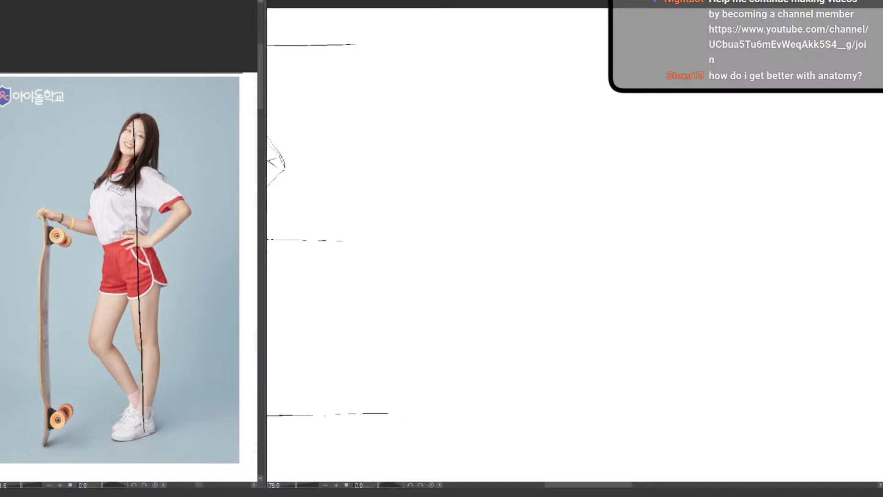
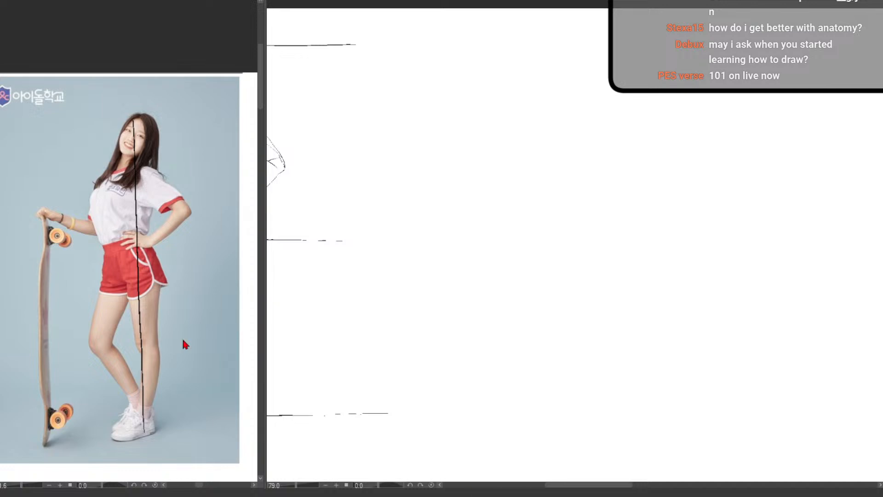
Switch the reference to the lunging muscle figure and sketch its head with jaw, ear and neck on the blank canvas
mouse_move(111, 291)
mouse_down()
mouse_move(144, 298)
mouse_move(112, 285)
mouse_up()
drag(56, 268, 162, 296)
drag(94, 287, 120, 274)
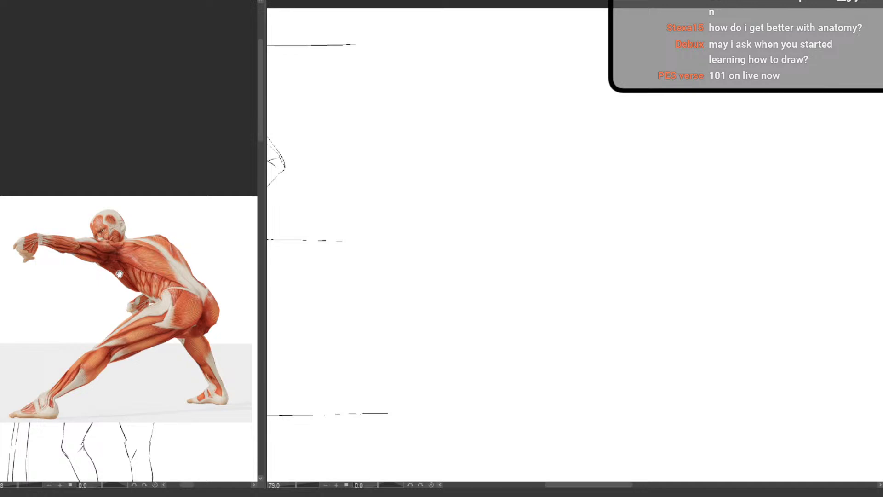
mouse_move(463, 256)
mouse_down()
mouse_move(438, 276)
mouse_move(502, 222)
mouse_move(475, 257)
mouse_up()
drag(515, 280, 391, 278)
drag(433, 240, 493, 225)
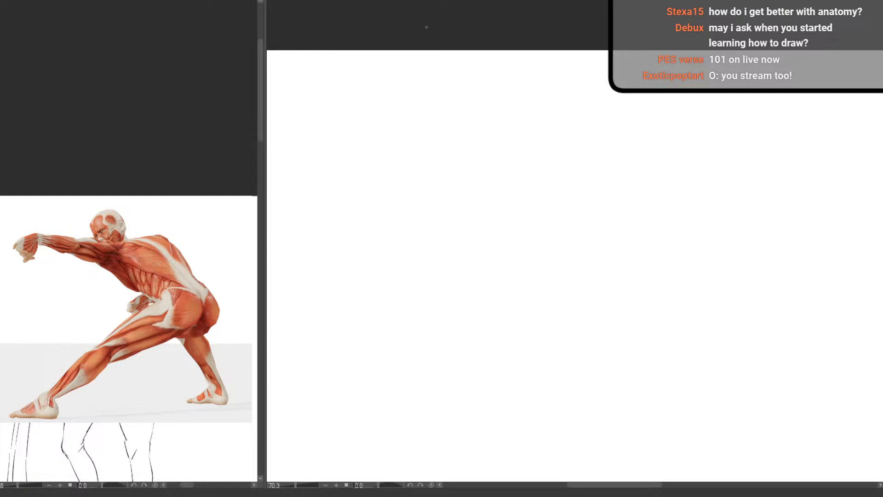
drag(345, 331, 495, 274)
drag(581, 337, 424, 359)
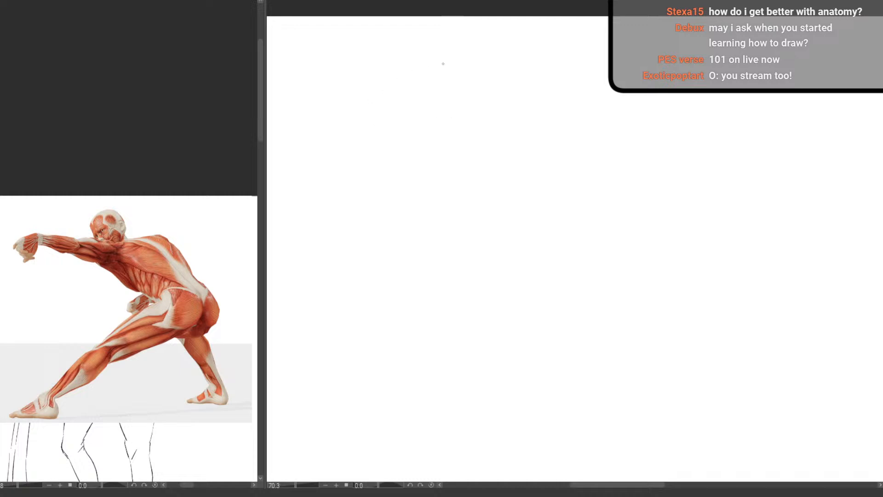
mouse_move(404, 92)
mouse_down()
mouse_move(378, 114)
mouse_move(387, 100)
mouse_move(379, 109)
mouse_move(397, 139)
mouse_move(381, 124)
mouse_move(402, 149)
mouse_move(425, 119)
mouse_move(402, 90)
mouse_move(425, 98)
mouse_up()
key(ctrl+z)
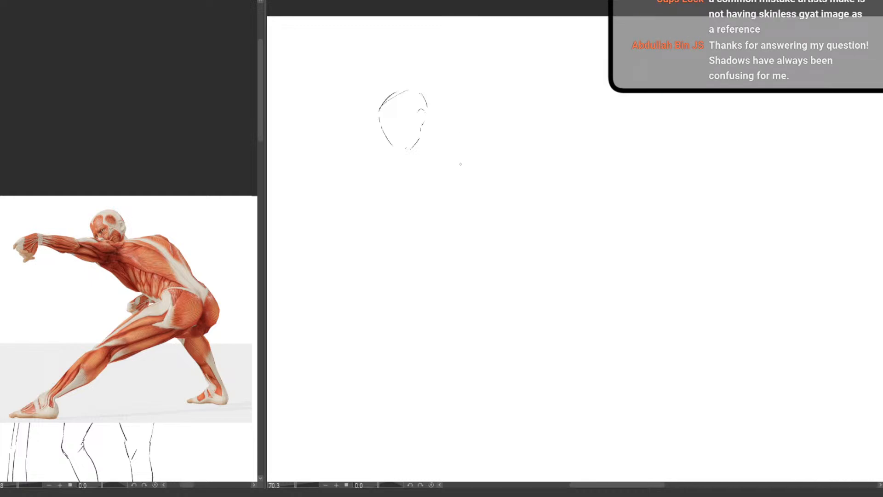
drag(381, 112, 393, 134)
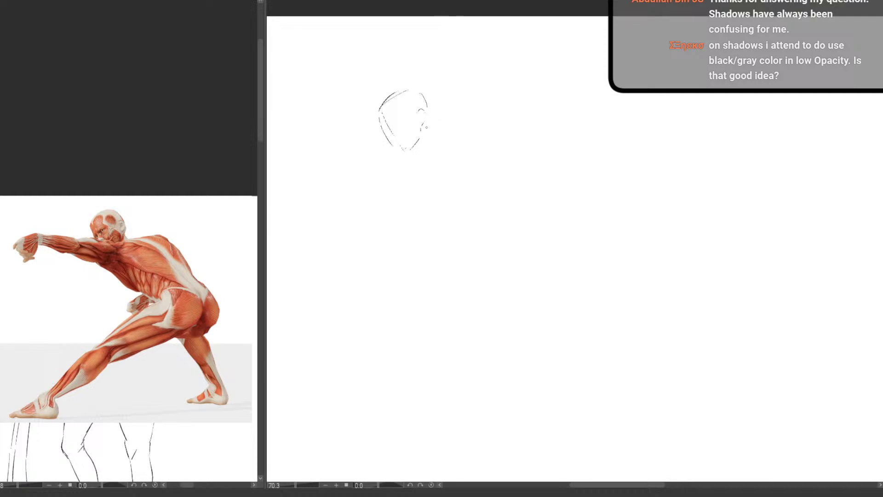
drag(425, 124, 430, 137)
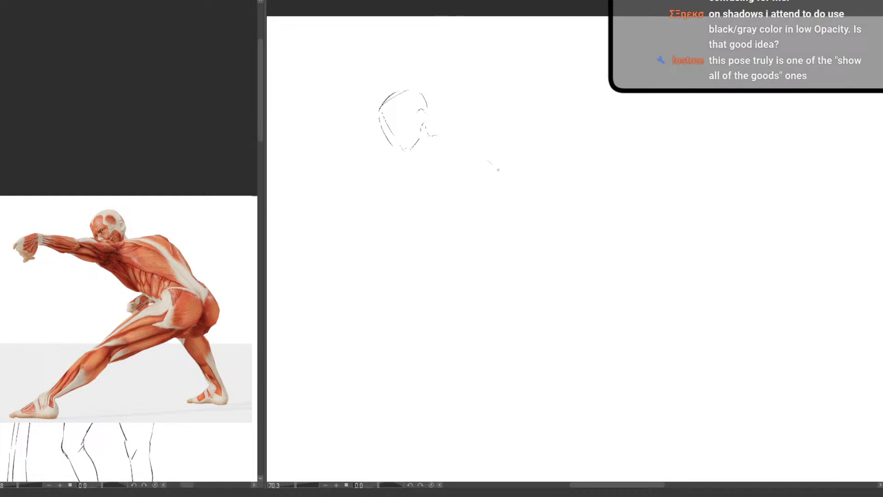
Sketch the curved spine line from the neck down to a hip line across the pelvis
mouse_move(453, 140)
mouse_down()
mouse_move(506, 184)
mouse_move(520, 231)
mouse_up()
drag(526, 225, 561, 226)
key(ctrl+z)
key(ctrl+z)
Sketch the outstretched arm as upper-arm and forearm blocks and join it to the shoulder line
mouse_move(422, 146)
mouse_down()
mouse_move(376, 137)
mouse_move(358, 157)
mouse_move(413, 167)
mouse_move(423, 151)
mouse_move(372, 156)
mouse_move(396, 153)
mouse_move(368, 137)
mouse_up()
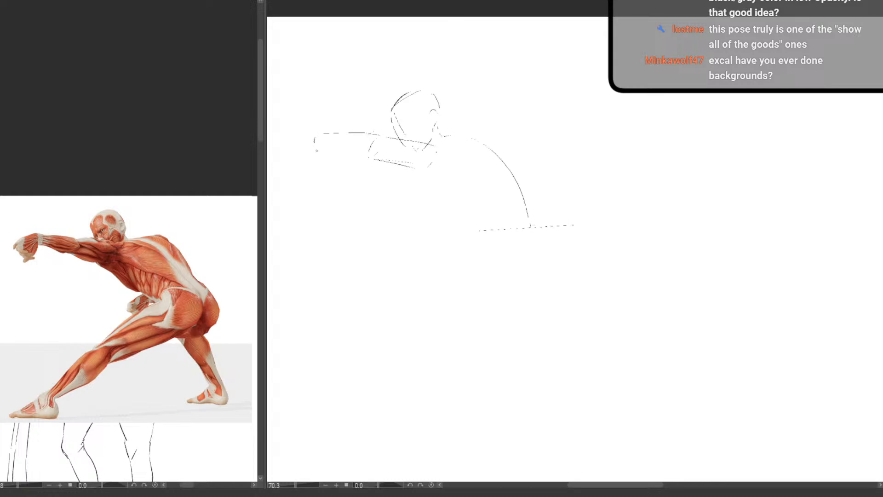
drag(321, 153, 349, 158)
drag(431, 144, 453, 136)
Sketch the chest and back contours of the leaning torso and close the pelvis block below them
drag(433, 168, 483, 188)
drag(495, 138, 526, 177)
drag(471, 209, 478, 236)
drag(495, 270, 576, 248)
mouse_move(531, 181)
mouse_down()
mouse_move(572, 227)
mouse_move(564, 254)
mouse_up()
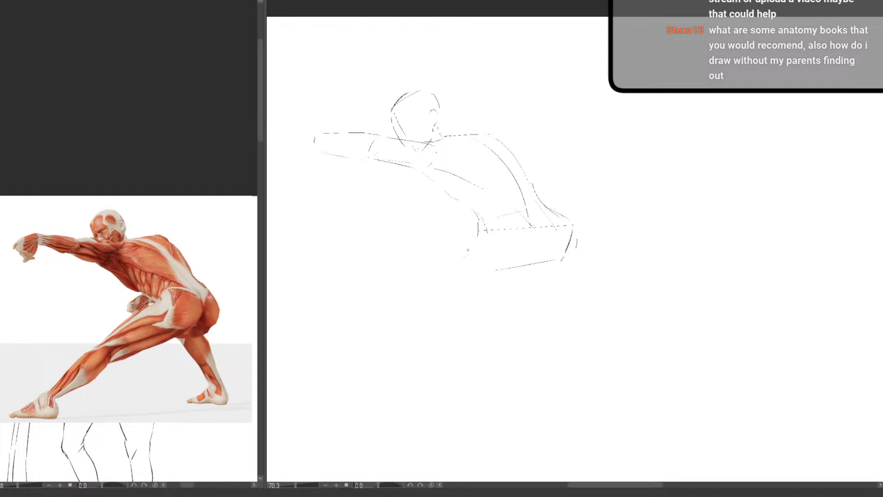
Sketch the extended front leg's thigh down to the knee, with a guide line for the shin
drag(469, 255, 317, 372)
key(ctrl+z)
drag(390, 316, 310, 385)
drag(475, 230, 404, 294)
mouse_move(469, 238)
mouse_down()
mouse_move(392, 303)
mouse_move(403, 328)
mouse_move(394, 302)
mouse_move(405, 321)
mouse_move(428, 317)
mouse_move(527, 270)
mouse_up()
Sketch the hip crease and the rounded buttock contour behind the front thigh
mouse_move(527, 221)
mouse_down()
mouse_move(535, 267)
mouse_move(561, 248)
mouse_move(545, 260)
mouse_move(567, 251)
mouse_up()
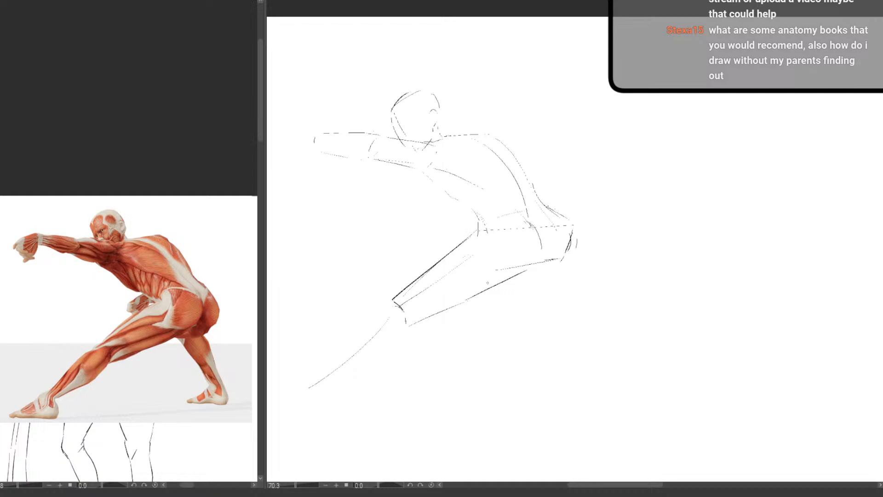
mouse_move(573, 226)
mouse_down()
mouse_move(565, 255)
mouse_move(567, 246)
mouse_up()
key(e)
key(p)
drag(557, 269, 525, 284)
Compare the vertical alignment from head to front knee in the reference and the sketch using temporary guide lines
drag(91, 222, 98, 359)
drag(391, 103, 392, 301)
key(ctrl+z)
Sketch the front leg's shin, calf and ankle, ending in a flat foot pointing forward
key(ctrl+z)
mouse_move(389, 301)
mouse_down()
mouse_move(296, 391)
mouse_move(319, 385)
mouse_up()
mouse_move(405, 329)
mouse_down()
mouse_move(332, 384)
mouse_move(328, 411)
mouse_move(284, 407)
mouse_move(341, 412)
mouse_up()
key(ctrl+z)
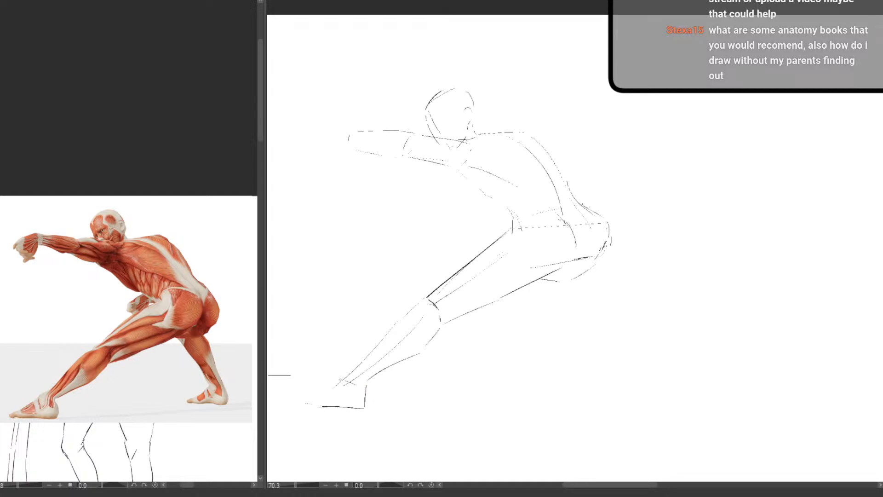
drag(343, 378, 304, 395)
Add a ground line from the front heel and sketch the back leg, correcting its lower contour and adding the foot
drag(479, 348, 453, 335)
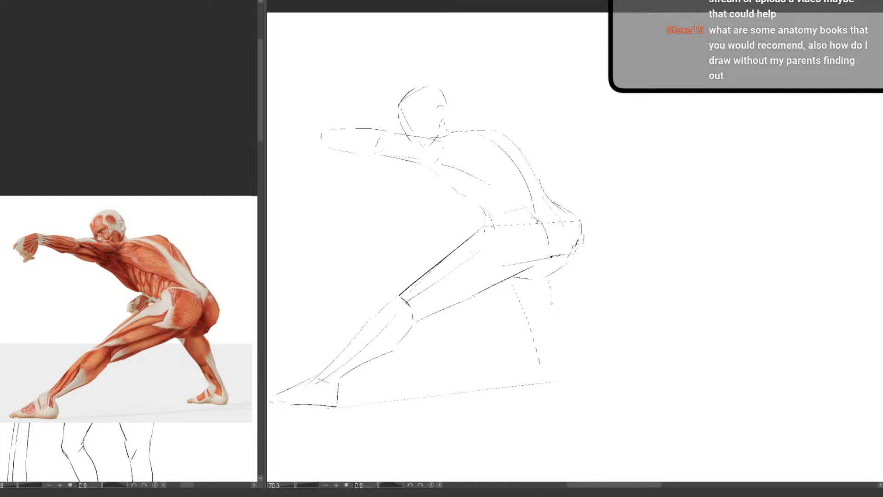
drag(552, 312, 553, 366)
key(e)
mouse_move(553, 374)
mouse_down()
mouse_move(553, 295)
mouse_move(531, 287)
mouse_move(519, 299)
mouse_move(539, 359)
mouse_up()
key(p)
drag(515, 286, 561, 352)
drag(574, 350, 576, 375)
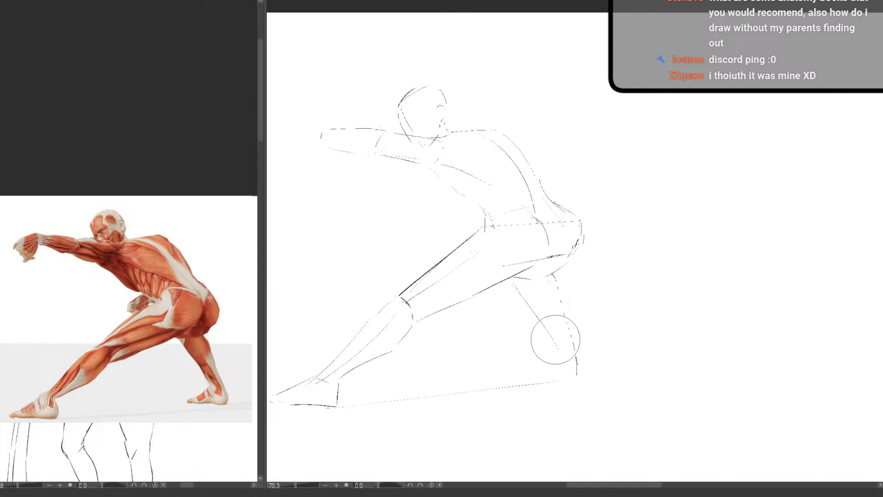
drag(557, 348, 558, 359)
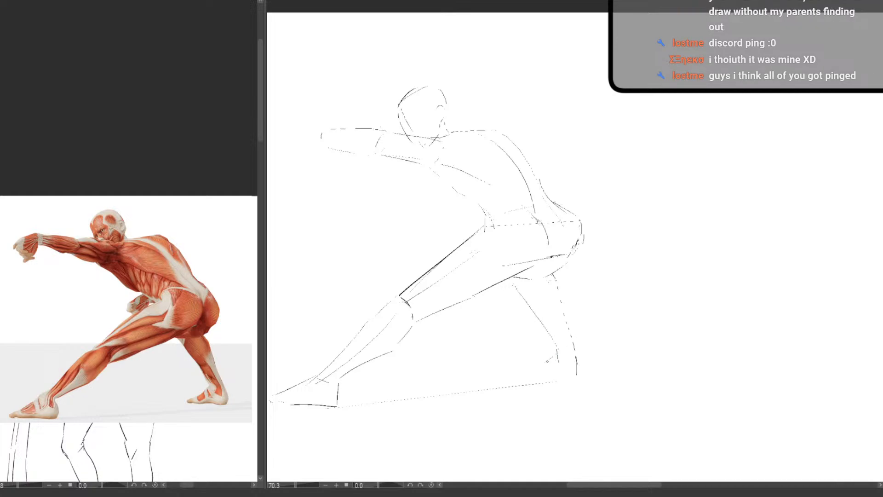
drag(547, 361, 527, 367)
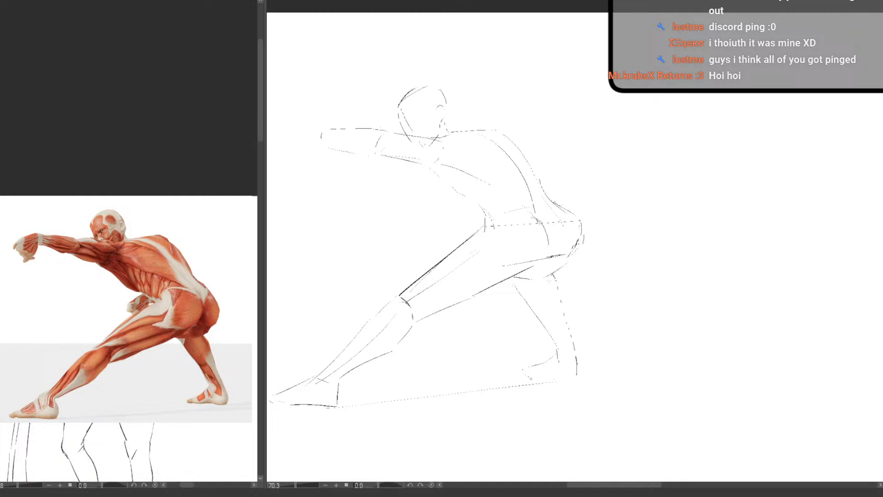
drag(551, 376, 562, 377)
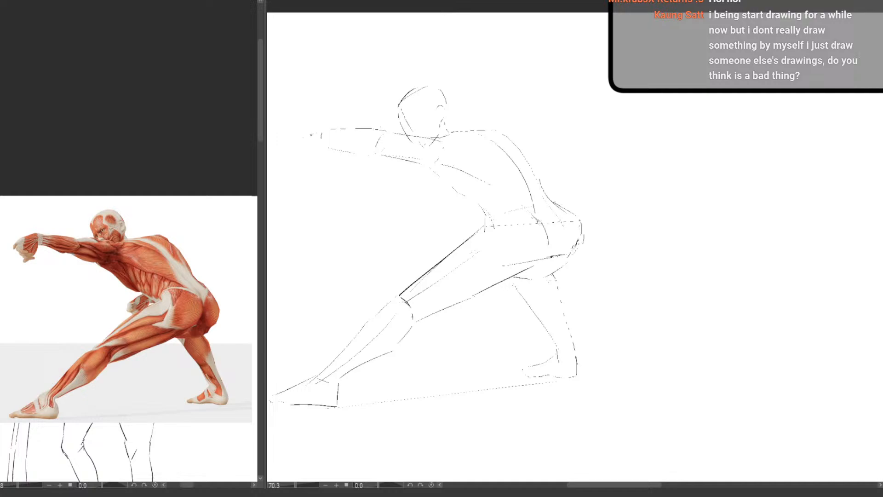
Start the outstretched hand at the wrist and sketch the other hand held in front of the waist
drag(317, 132, 303, 137)
mouse_move(478, 206)
mouse_down()
mouse_move(448, 248)
mouse_move(439, 242)
mouse_move(454, 229)
mouse_up()
key(ctrl+z)
key(ctrl+z)
key(ctrl+z)
drag(461, 235, 469, 232)
Draw the fingers and thumb of the outstretched hand and firm up the forearm and shoulder lines
drag(297, 141, 286, 154)
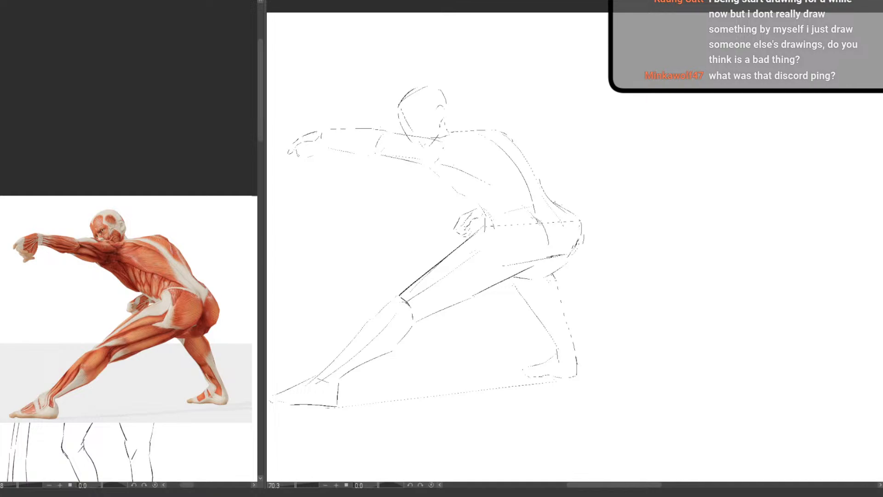
mouse_move(300, 142)
mouse_down()
mouse_move(295, 152)
mouse_move(304, 155)
mouse_up()
key(ctrl+z)
drag(304, 156, 314, 159)
drag(310, 168, 325, 146)
drag(327, 146, 376, 157)
drag(410, 135, 451, 140)
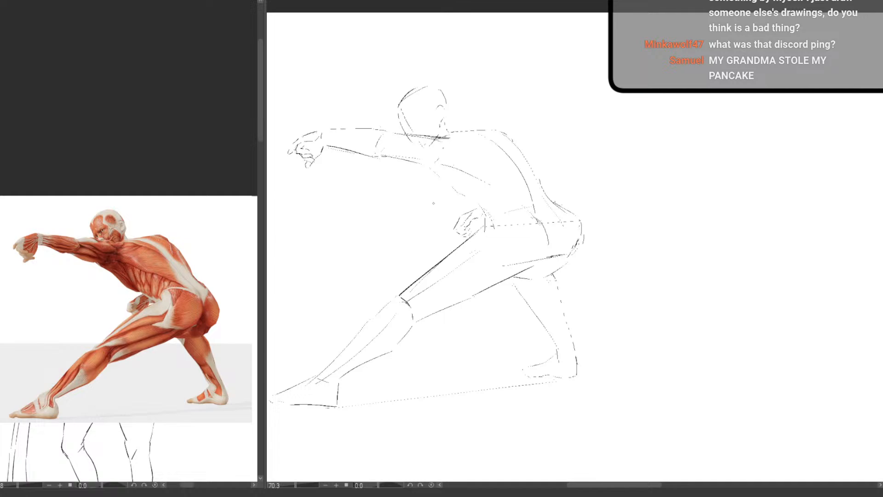
Examine the lunging figure's overall pose and proportions against the muscle reference, both up close and as a whole
drag(397, 287, 433, 291)
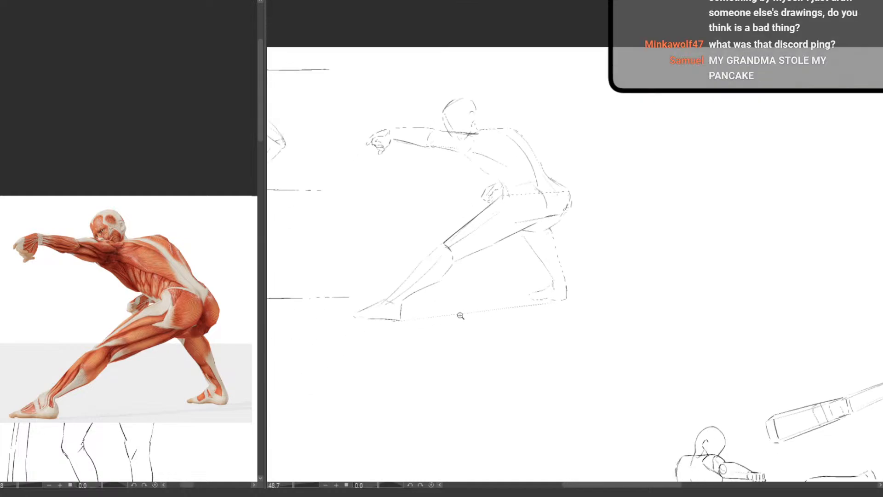
click(416, 307)
drag(431, 363, 445, 373)
drag(565, 313, 536, 326)
drag(558, 350, 449, 343)
click(414, 300)
drag(502, 346, 519, 377)
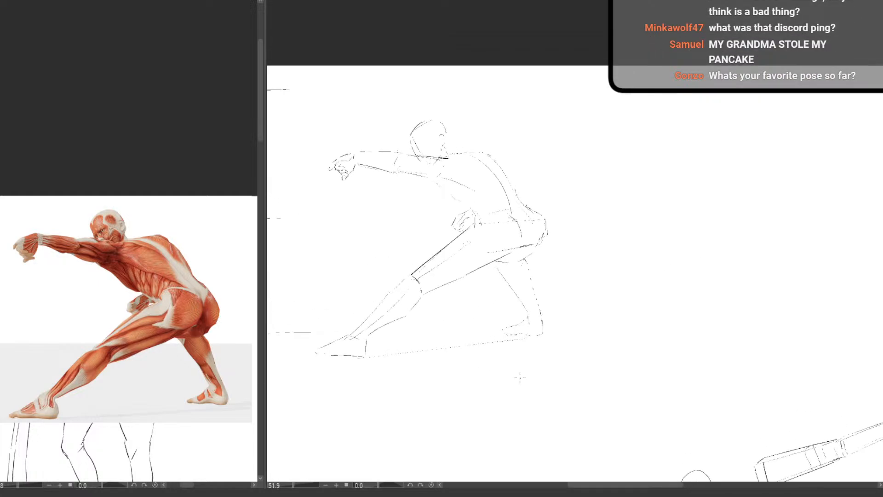
drag(360, 172, 419, 218)
mouse_move(469, 261)
mouse_down()
mouse_move(474, 292)
mouse_move(523, 340)
mouse_up()
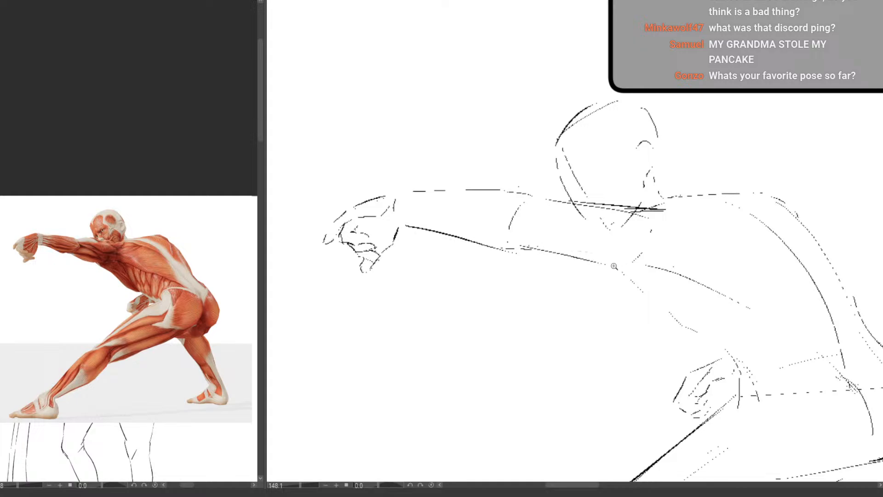
drag(614, 266, 584, 318)
mouse_move(584, 317)
mouse_down()
mouse_move(519, 286)
mouse_move(446, 208)
mouse_up()
scroll(517, 203, up, 2)
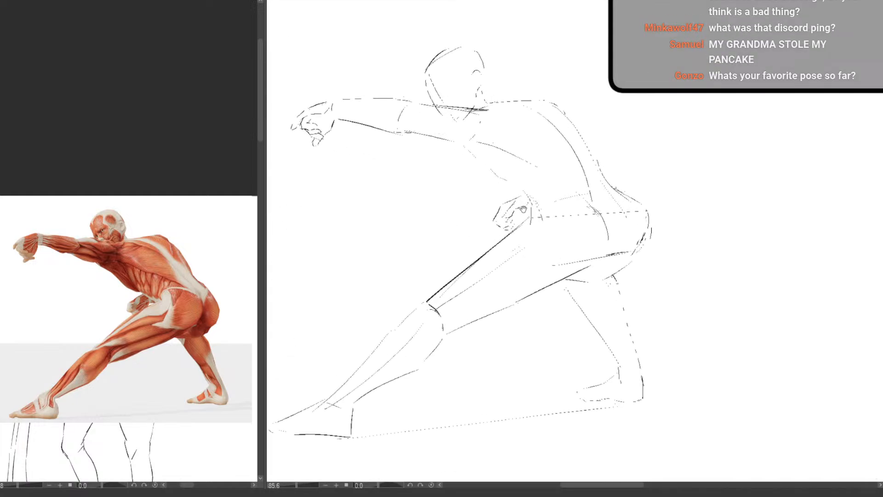
drag(505, 201, 396, 278)
drag(355, 221, 415, 263)
scroll(617, 325, down, 5)
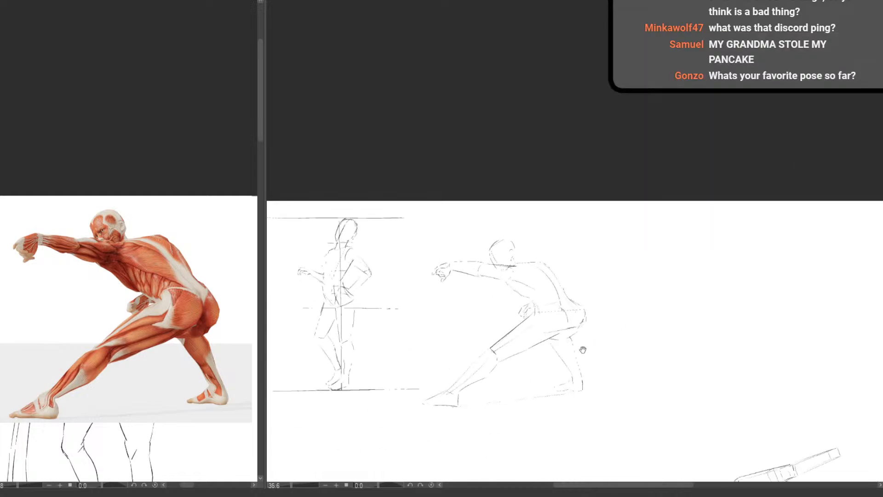
drag(561, 390, 468, 316)
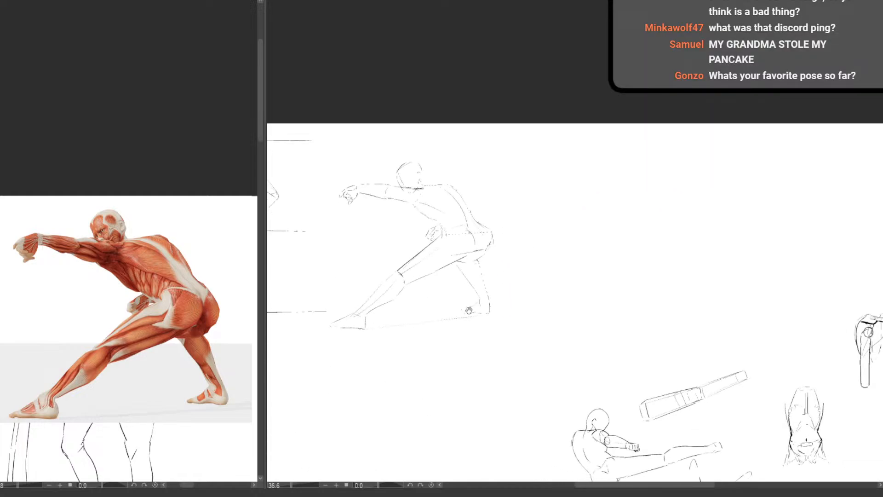
scroll(469, 311, up, 3)
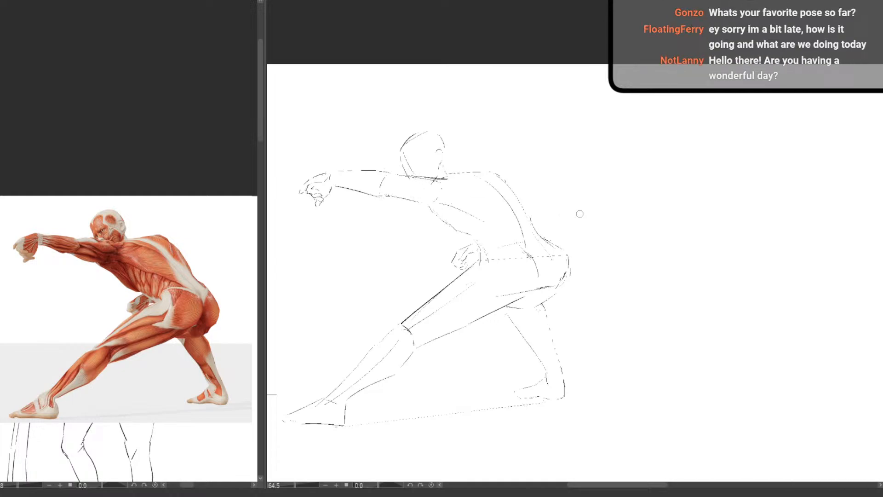
drag(445, 340, 458, 320)
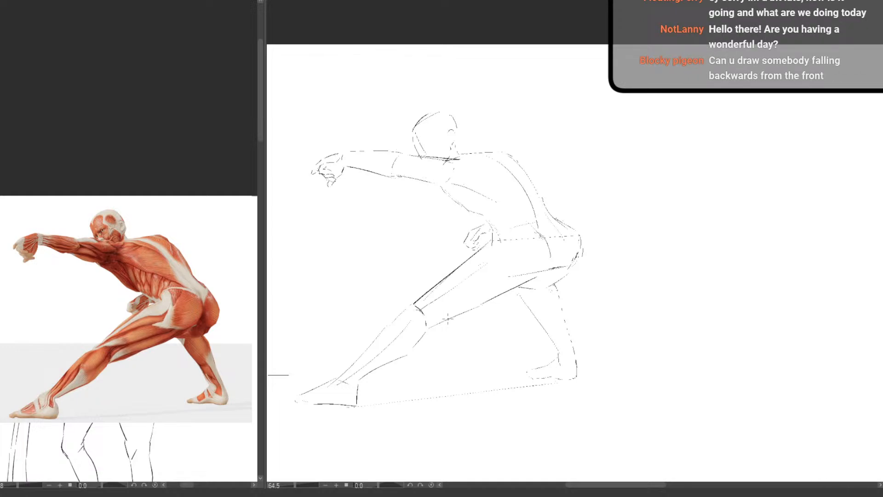
mouse_move(418, 316)
mouse_down()
mouse_move(468, 275)
mouse_move(462, 300)
mouse_up()
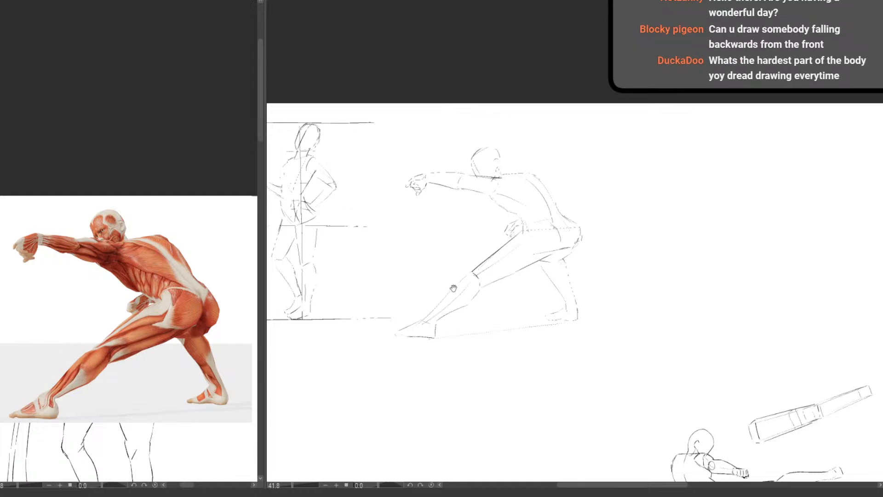
Refine the pelvis with a darker hip crease, a short lower-back stroke and a fuller buttock contour
mouse_move(538, 126)
mouse_down()
mouse_move(387, 224)
mouse_move(527, 130)
mouse_up()
key(ctrl+z)
mouse_move(549, 222)
mouse_down()
mouse_move(564, 242)
mouse_move(557, 250)
mouse_up()
scroll(620, 196, up, 5)
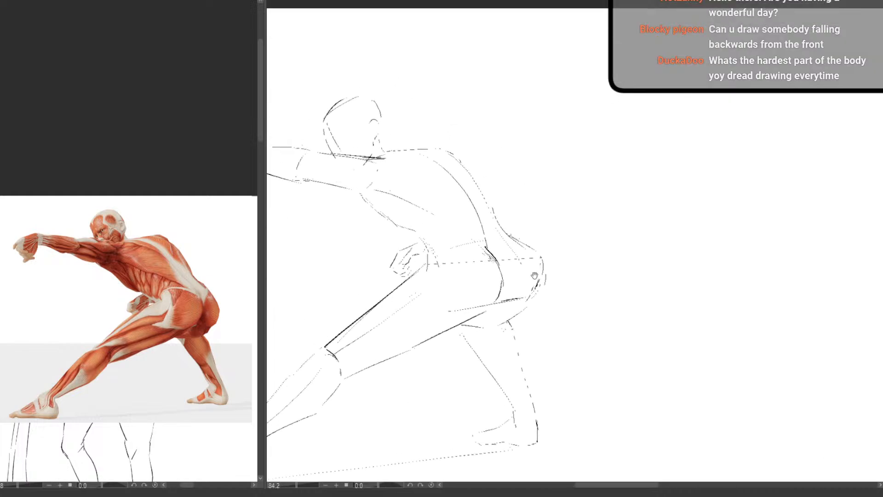
mouse_move(501, 242)
mouse_down()
mouse_move(494, 258)
mouse_move(529, 258)
mouse_move(534, 274)
mouse_move(521, 311)
mouse_move(513, 310)
mouse_move(528, 299)
mouse_up()
drag(527, 247, 543, 289)
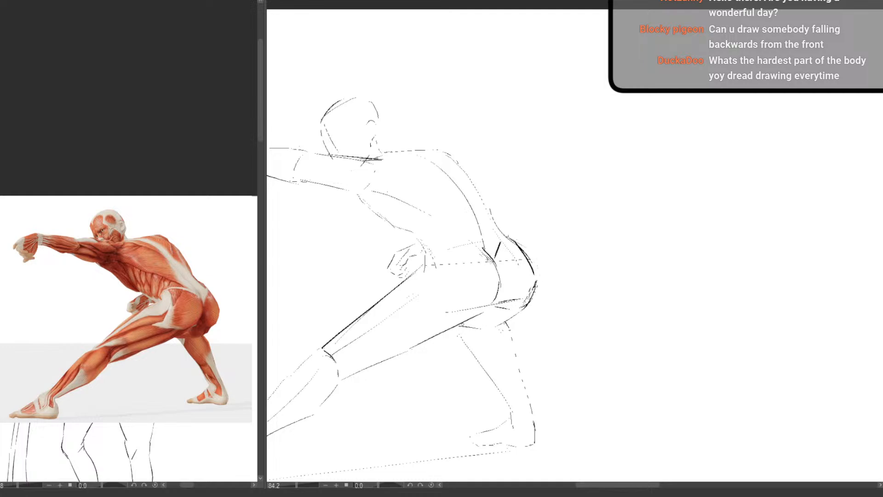
mouse_move(462, 325)
mouse_down()
mouse_move(506, 321)
mouse_move(454, 343)
mouse_move(469, 274)
mouse_up()
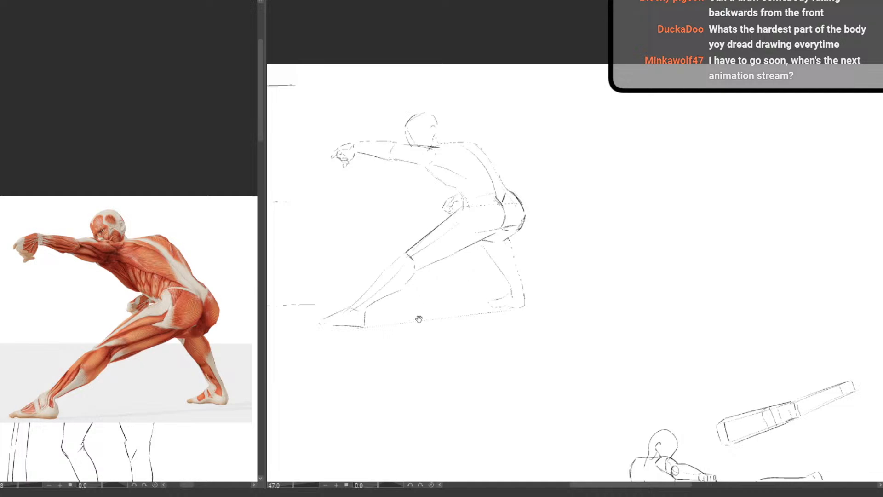
Refine the contour of the front leg's calf between the knee and the ankle
drag(419, 318, 431, 318)
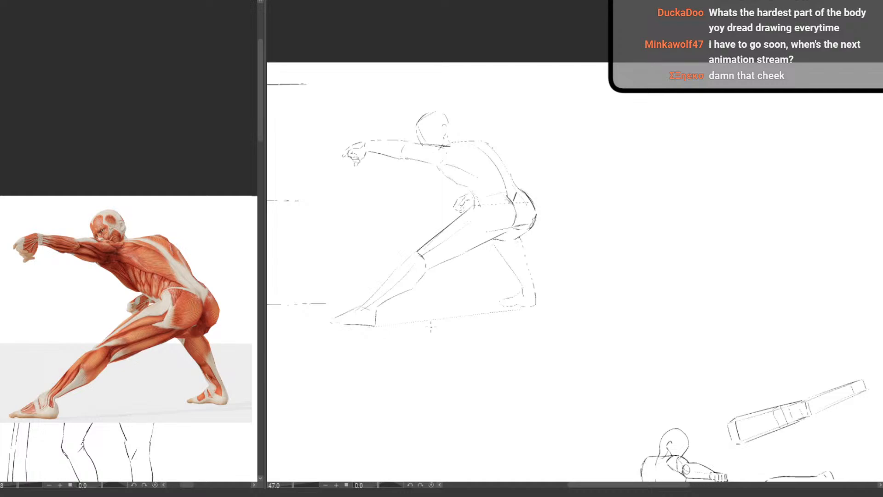
scroll(473, 309, down, 1)
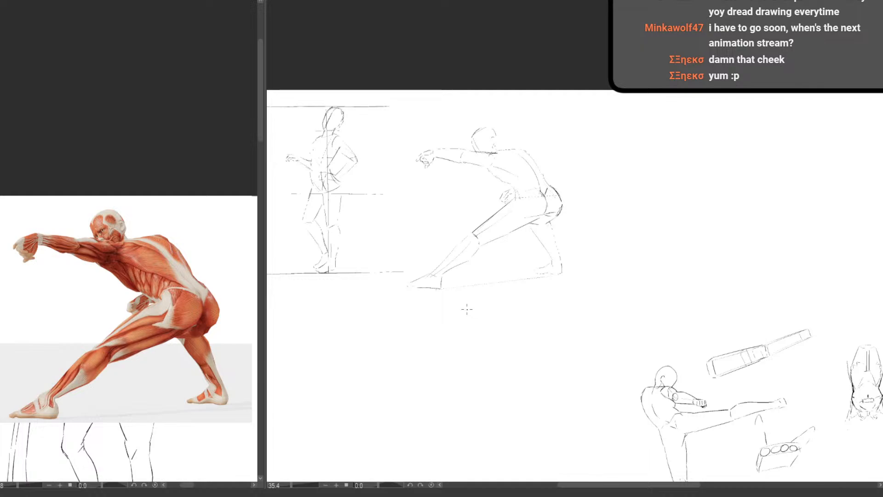
scroll(466, 309, up, 3)
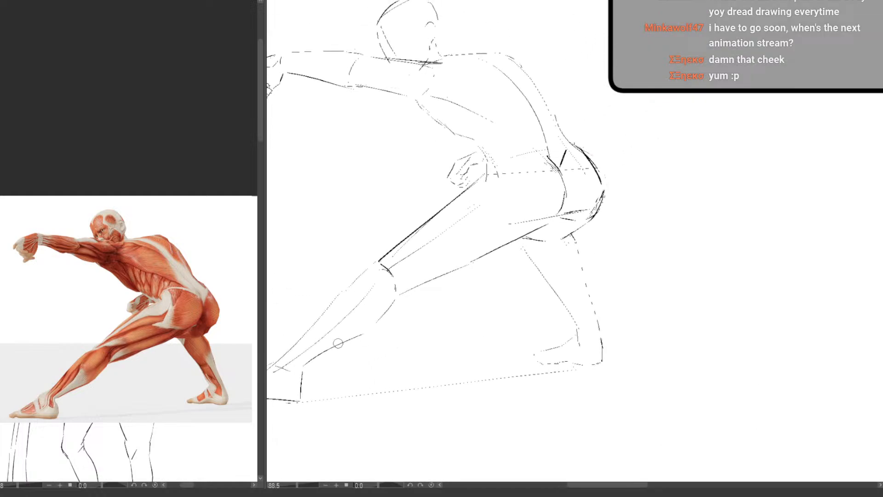
mouse_move(367, 332)
mouse_down()
mouse_move(321, 356)
mouse_move(378, 323)
mouse_move(367, 328)
mouse_move(396, 294)
mouse_up()
key(p)
mouse_move(327, 313)
mouse_down()
mouse_move(358, 304)
mouse_move(382, 282)
mouse_up()
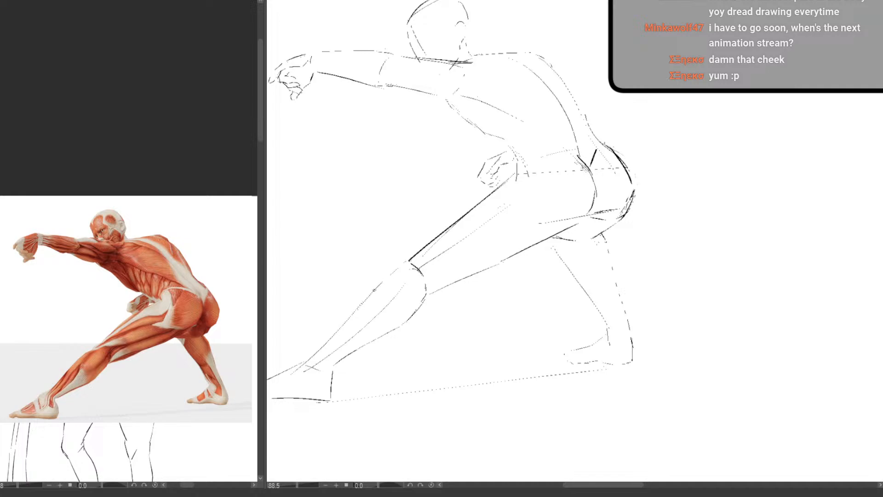
scroll(385, 330, down, 3)
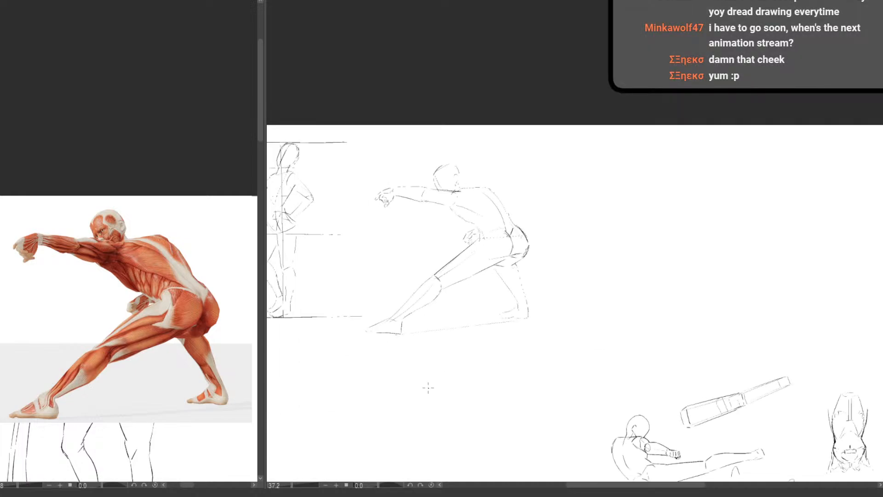
scroll(440, 336, down, 2)
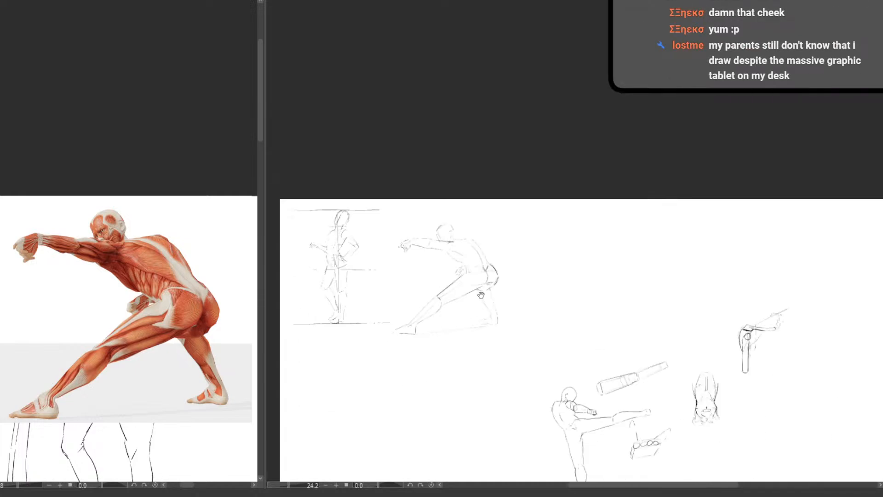
Redraw the lunging figure's front knee contour and firm up the shin line between knee and ankle
scroll(481, 294, up, 4)
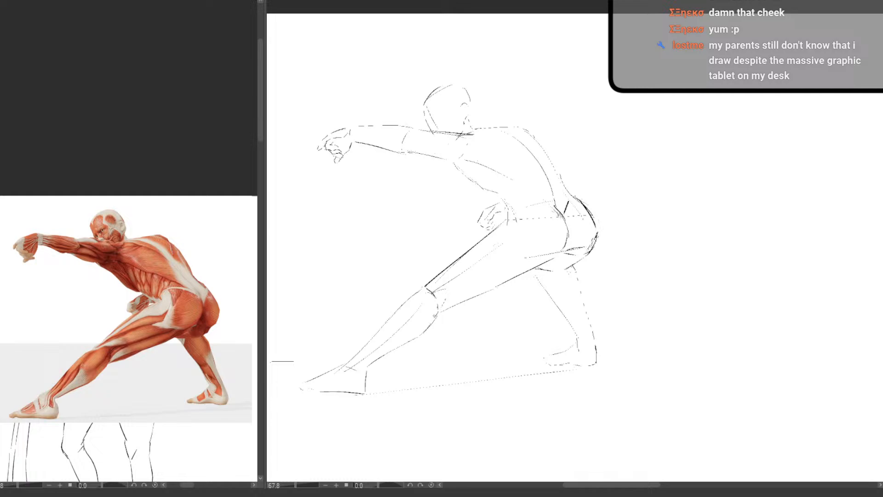
drag(444, 303, 438, 314)
mouse_move(446, 304)
mouse_down()
mouse_move(437, 316)
mouse_move(460, 284)
mouse_up()
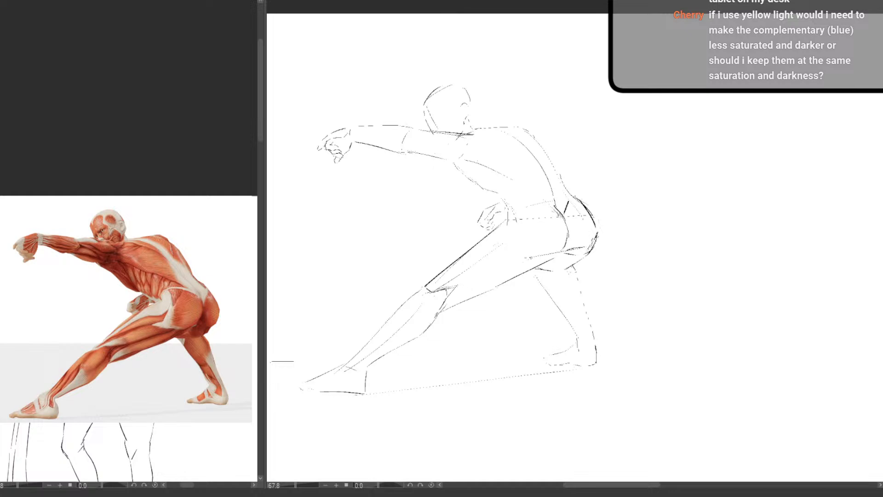
mouse_move(461, 353)
mouse_down()
mouse_move(465, 337)
mouse_move(432, 341)
mouse_up()
drag(430, 391, 434, 297)
drag(456, 316, 439, 317)
drag(434, 335, 442, 249)
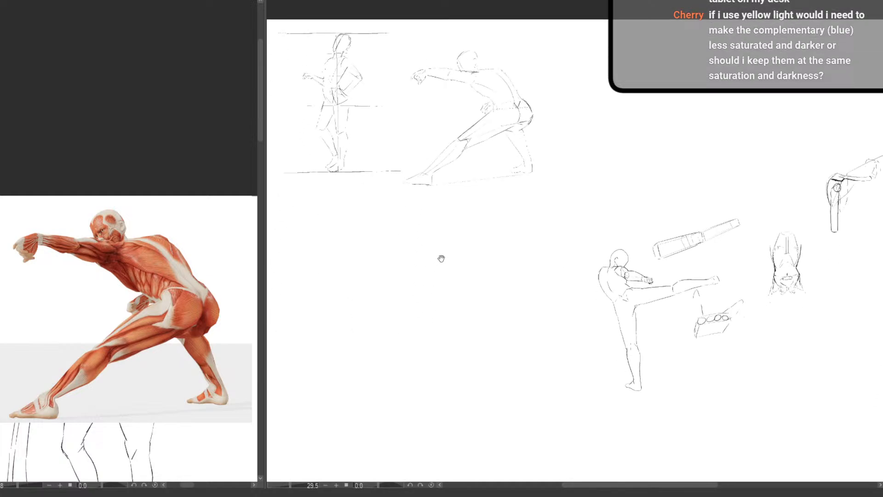
drag(444, 295, 412, 323)
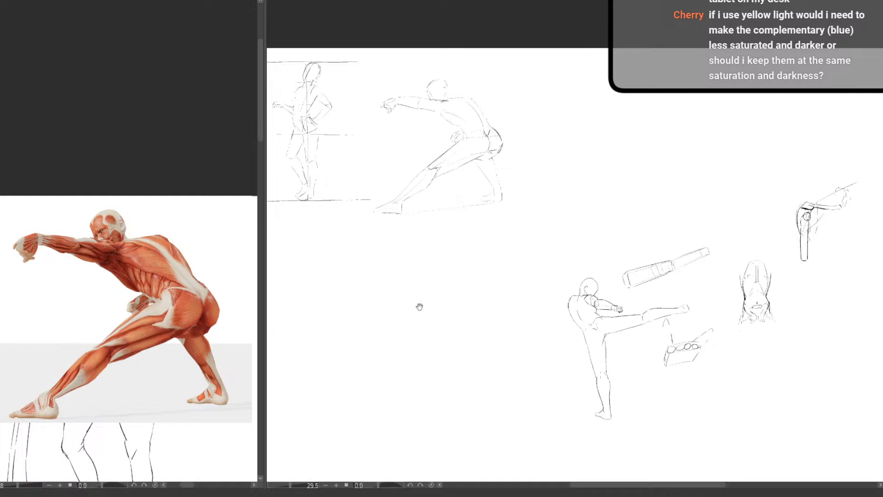
scroll(431, 154, up, 4)
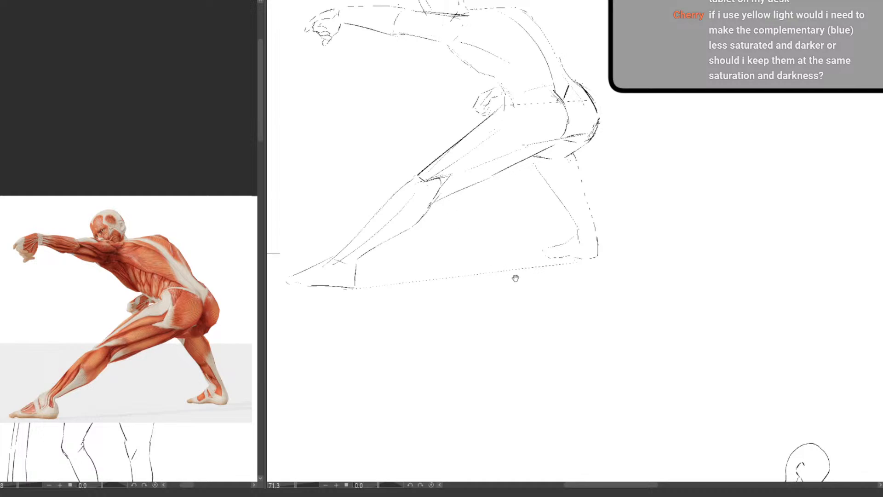
drag(423, 181, 401, 193)
drag(371, 230, 355, 245)
scroll(394, 297, down, 3)
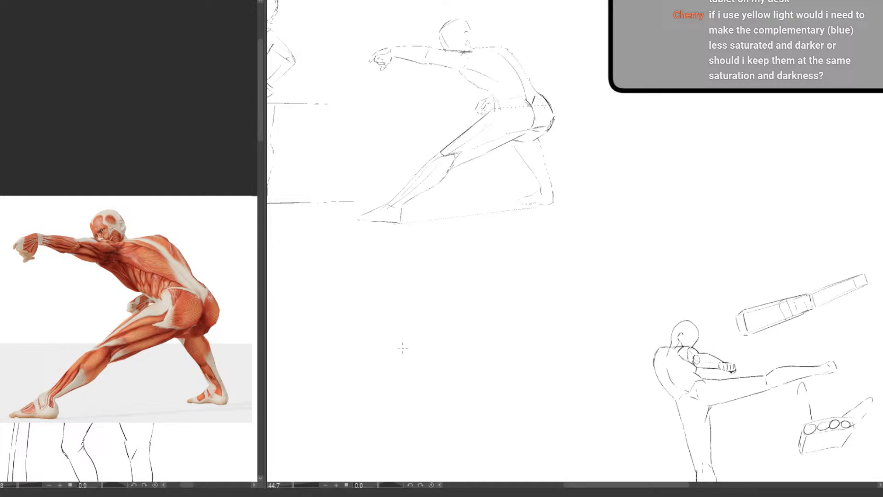
drag(404, 404, 392, 374)
drag(447, 410, 493, 338)
drag(463, 365, 437, 368)
mouse_move(436, 410)
mouse_down()
mouse_move(355, 341)
mouse_move(378, 342)
mouse_up()
mouse_move(414, 350)
mouse_down()
mouse_move(461, 428)
mouse_move(453, 435)
mouse_up()
drag(470, 388, 431, 392)
drag(463, 407, 398, 408)
drag(394, 403, 409, 405)
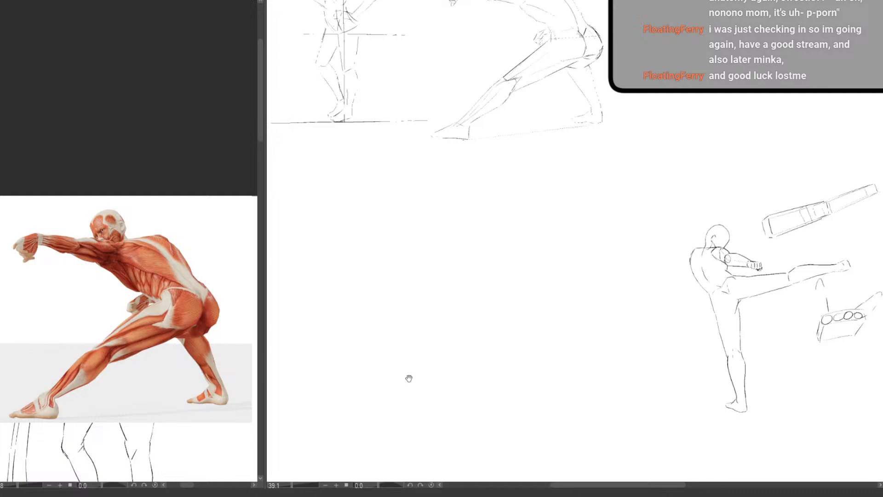
drag(408, 377, 385, 327)
drag(424, 325, 445, 359)
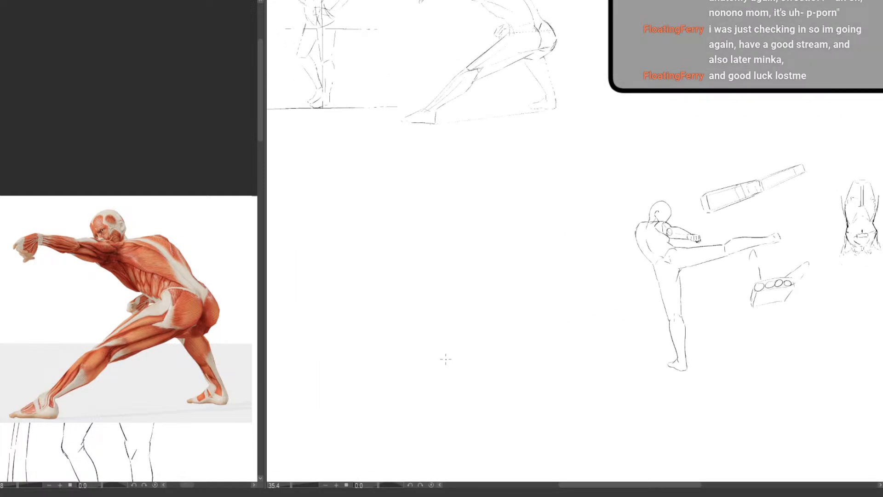
scroll(446, 359, up, 2)
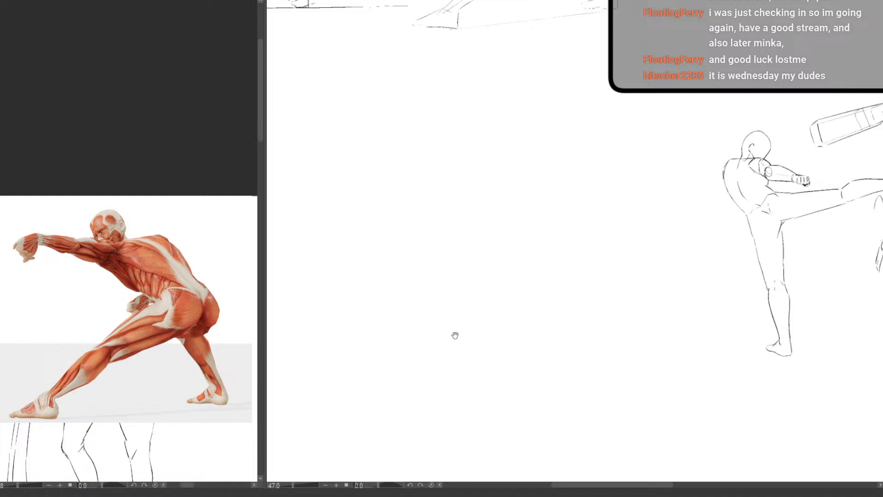
drag(407, 336, 430, 293)
drag(447, 296, 481, 282)
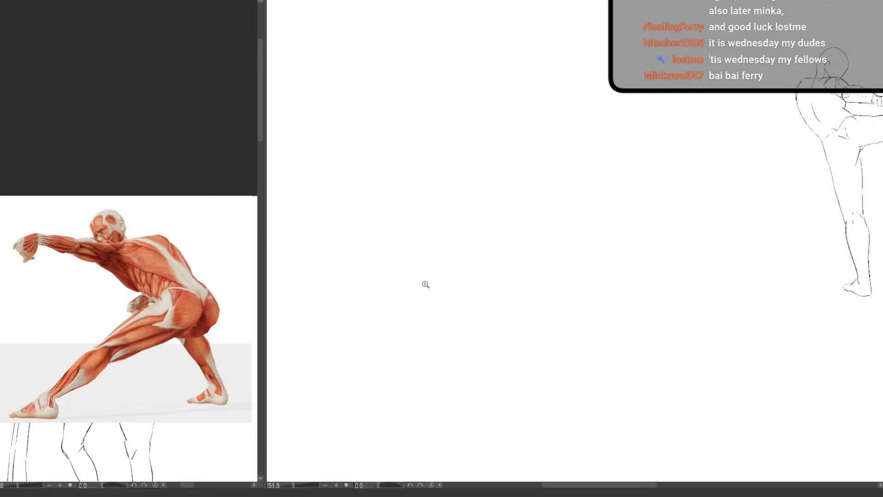
drag(426, 284, 338, 370)
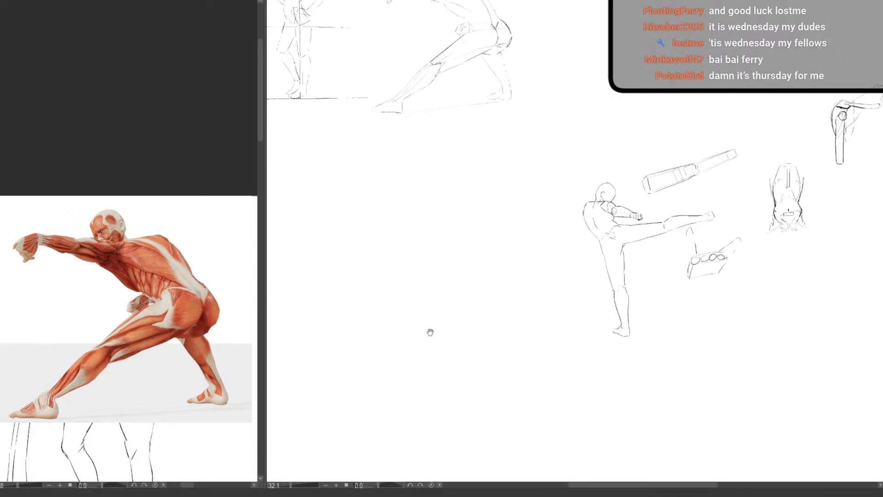
drag(589, 326, 450, 400)
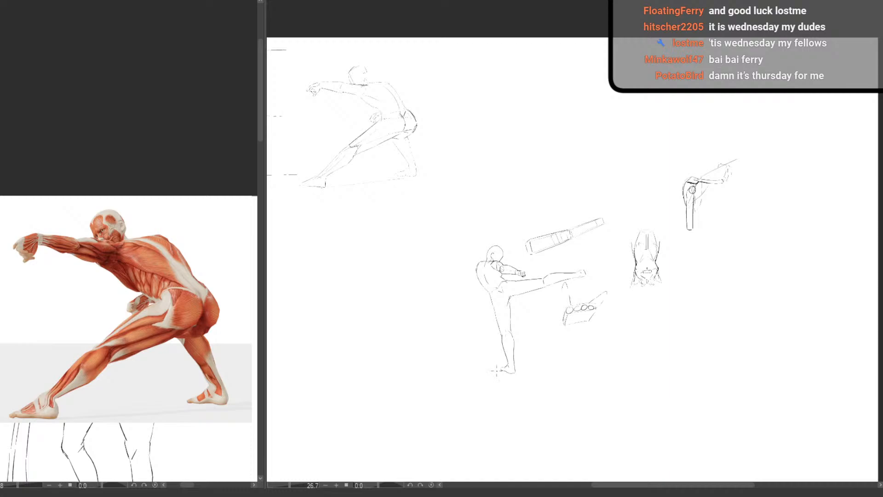
mouse_move(307, 175)
mouse_down()
mouse_move(351, 182)
mouse_move(404, 257)
mouse_move(404, 267)
mouse_move(325, 260)
mouse_move(387, 231)
mouse_move(407, 207)
mouse_up()
drag(414, 205, 367, 257)
scroll(426, 206, up, 3)
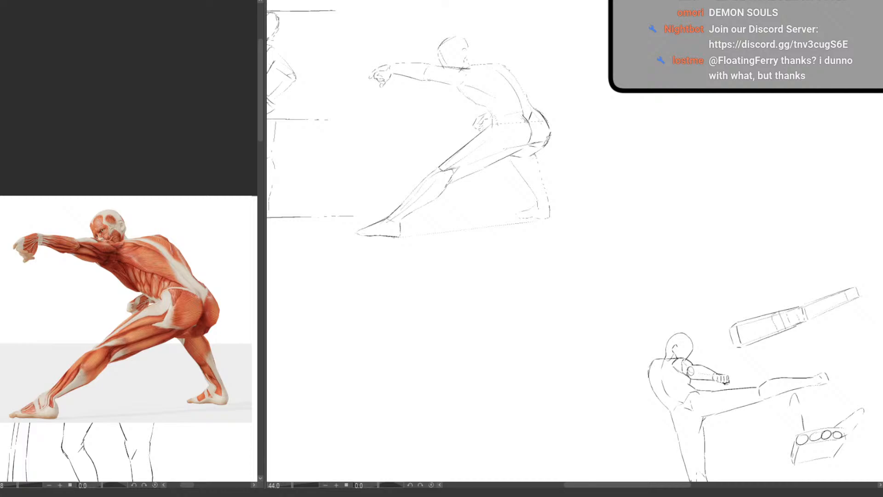
drag(403, 317, 435, 278)
drag(432, 276, 406, 329)
drag(444, 381, 367, 291)
drag(356, 229, 390, 453)
mouse_move(632, 196)
mouse_down()
mouse_move(645, 207)
mouse_move(514, 364)
mouse_move(502, 357)
mouse_move(530, 357)
mouse_move(515, 381)
mouse_up()
mouse_move(593, 336)
mouse_down()
mouse_move(503, 313)
mouse_move(497, 361)
mouse_up()
drag(511, 345, 696, 306)
drag(602, 304, 696, 317)
mouse_move(694, 351)
mouse_down()
mouse_move(711, 347)
mouse_move(630, 355)
mouse_up()
mouse_move(657, 360)
mouse_down()
mouse_move(732, 367)
mouse_move(655, 370)
mouse_up()
drag(706, 374, 582, 333)
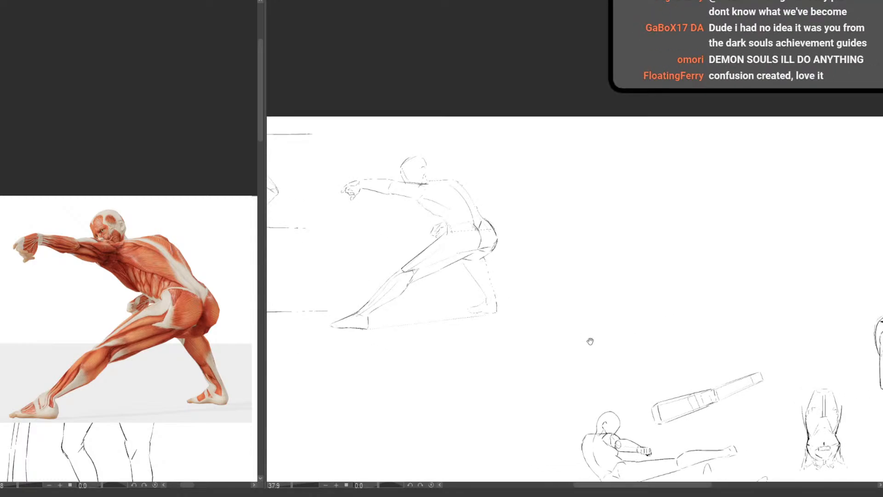
drag(548, 349, 579, 323)
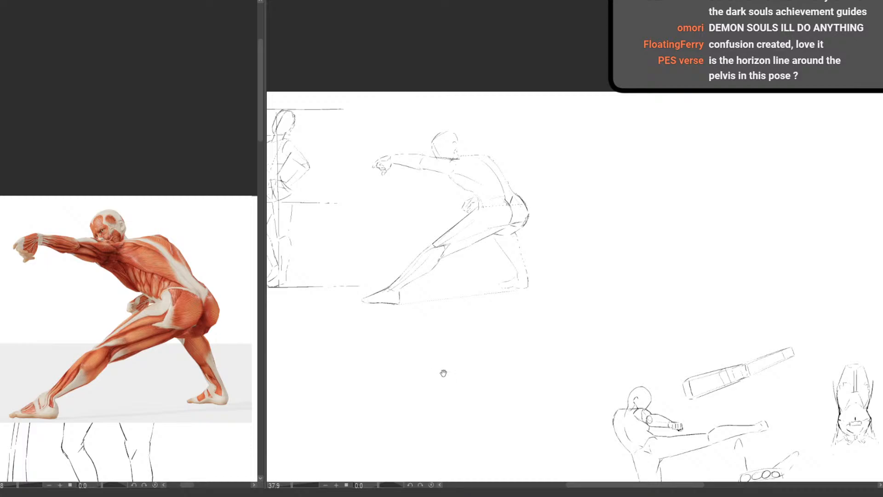
drag(509, 377, 640, 307)
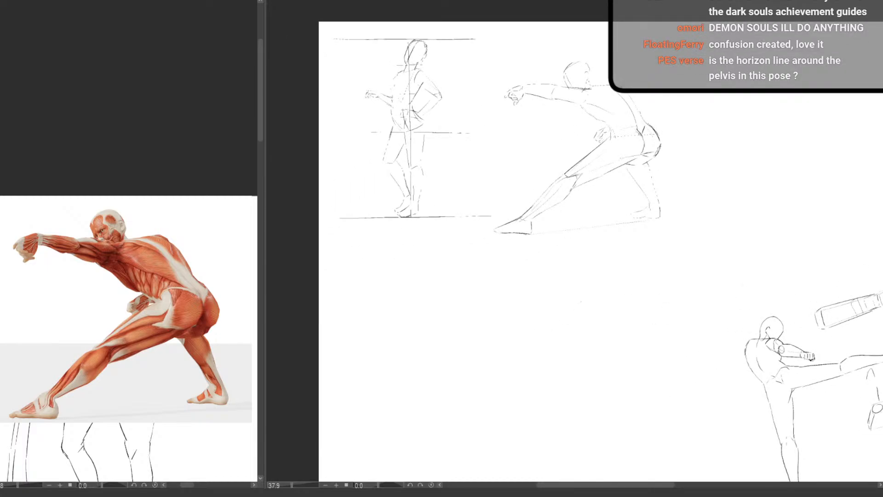
Place the crouching muscle figure reference with raised arms in the canvas corner and clear the existing sketches
drag(581, 301, 496, 312)
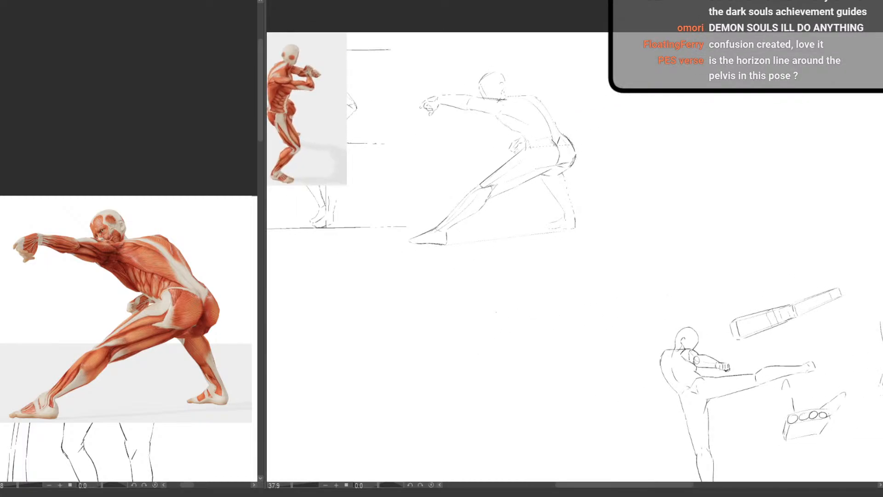
key(Delete)
drag(331, 131, 424, 262)
drag(385, 214, 423, 230)
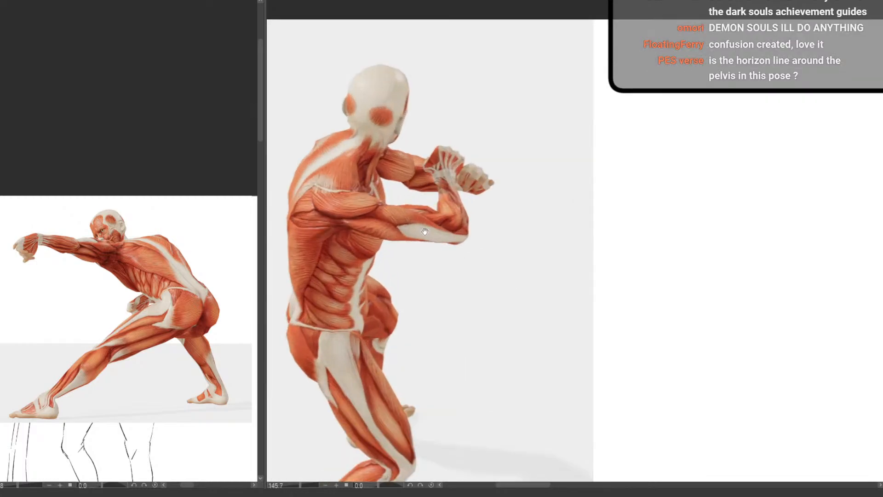
drag(331, 250, 397, 251)
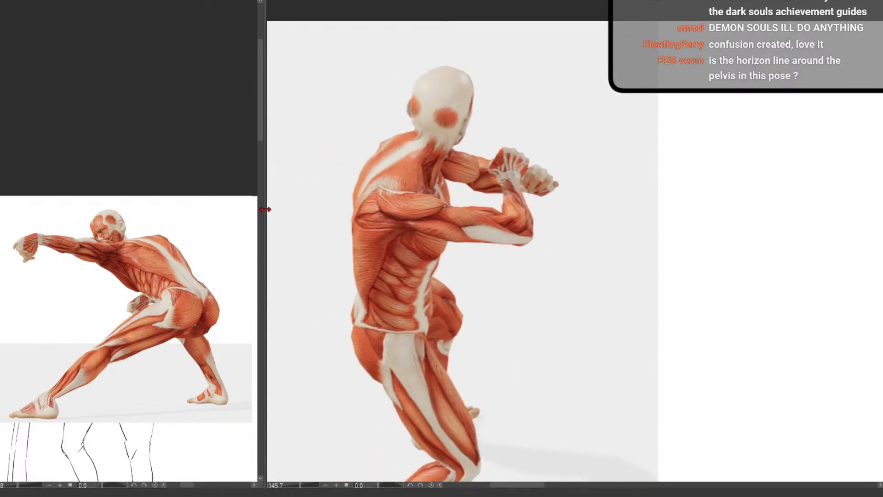
Widen the drawing canvas's view by narrowing the reference document's pane, and frame the crouching figure
drag(265, 207, 87, 208)
mouse_move(328, 201)
mouse_down()
mouse_move(344, 211)
mouse_move(340, 203)
mouse_up()
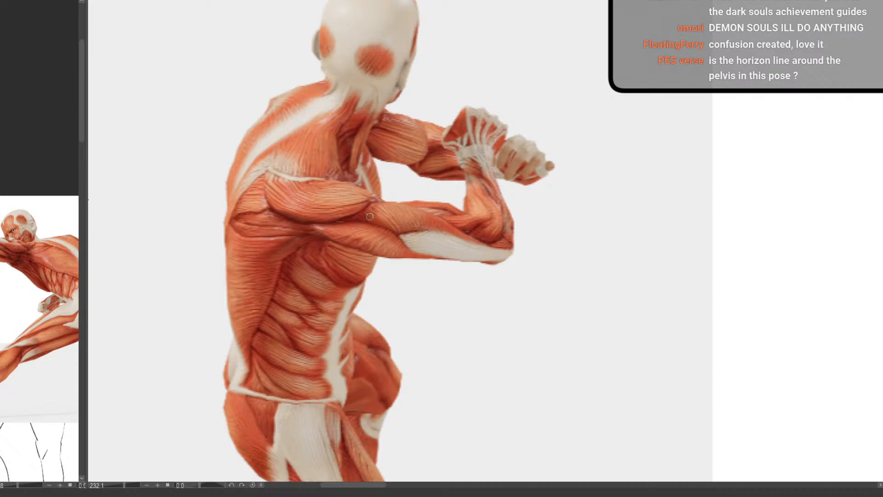
drag(328, 217, 308, 261)
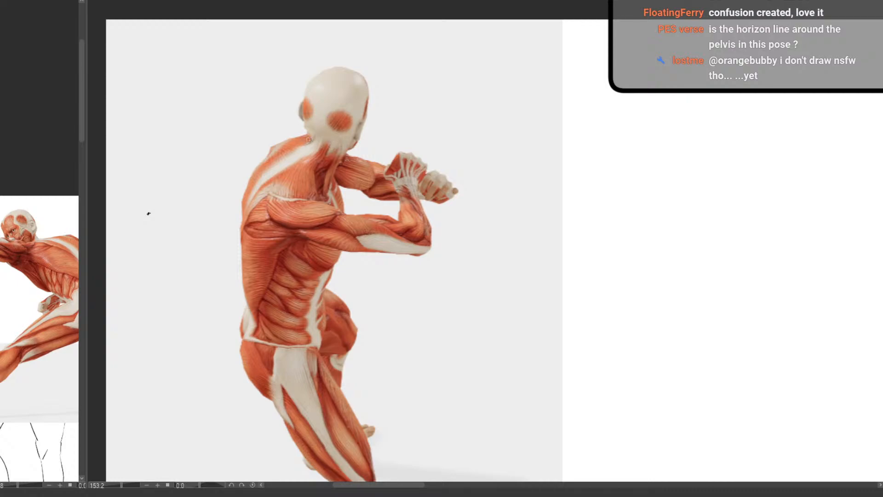
drag(150, 213, 143, 224)
key(ctrl+z)
scroll(331, 221, down, 6)
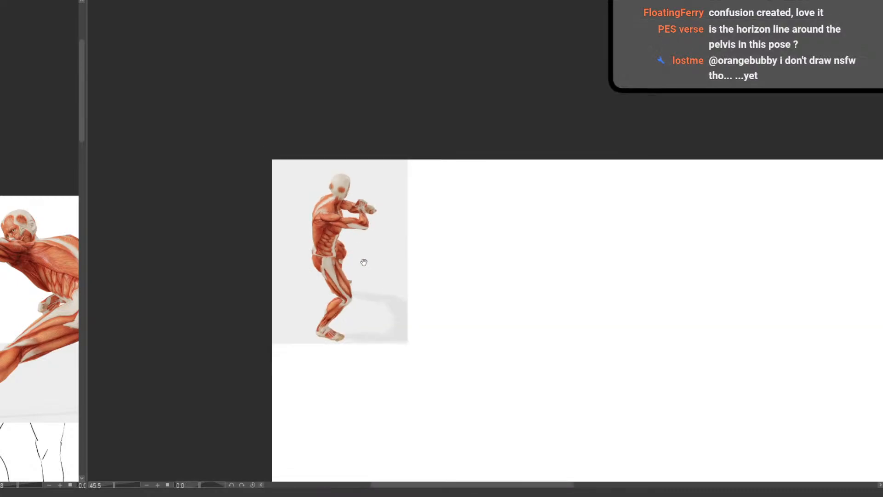
scroll(332, 299, up, 3)
mouse_move(363, 260)
mouse_down()
mouse_move(336, 295)
mouse_move(272, 451)
mouse_up()
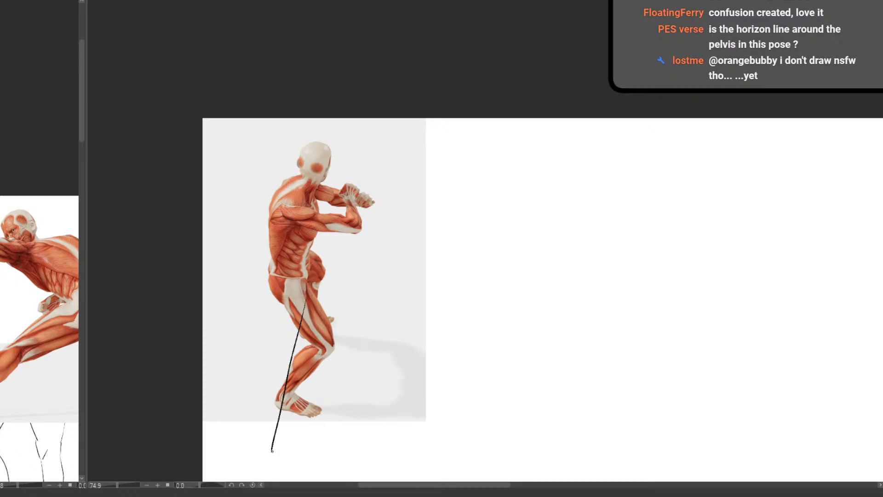
key(ctrl+z)
Try a slanted guide line over the crouching figure from behind the heel through the thigh to the wrist
drag(300, 333, 245, 480)
drag(298, 334, 354, 206)
scroll(323, 210, up, 3)
drag(367, 240, 399, 268)
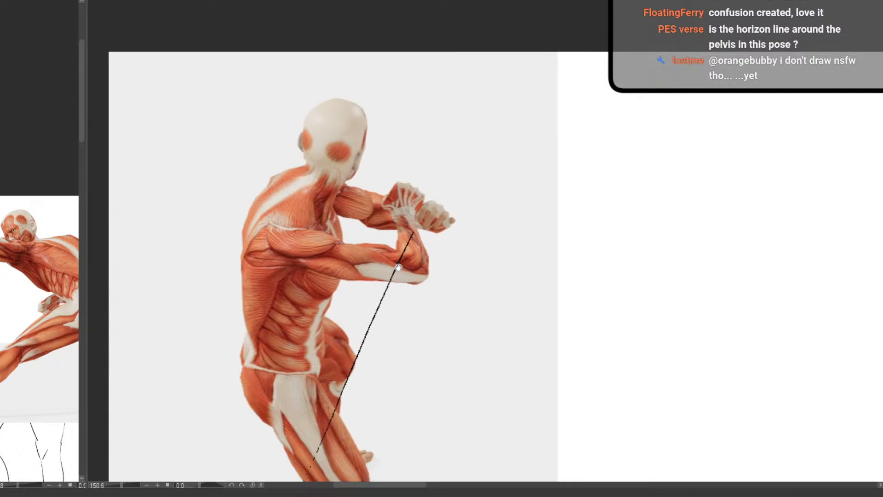
drag(371, 339, 369, 254)
scroll(369, 254, down, 1)
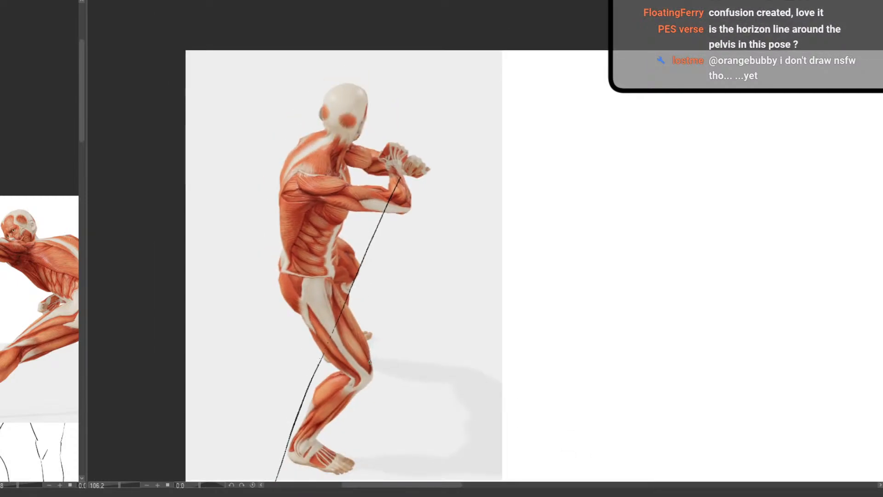
Try a second guide line from the toes past the knee to the forearm, and undo the trial guide lines
drag(354, 463, 385, 204)
drag(376, 370, 373, 346)
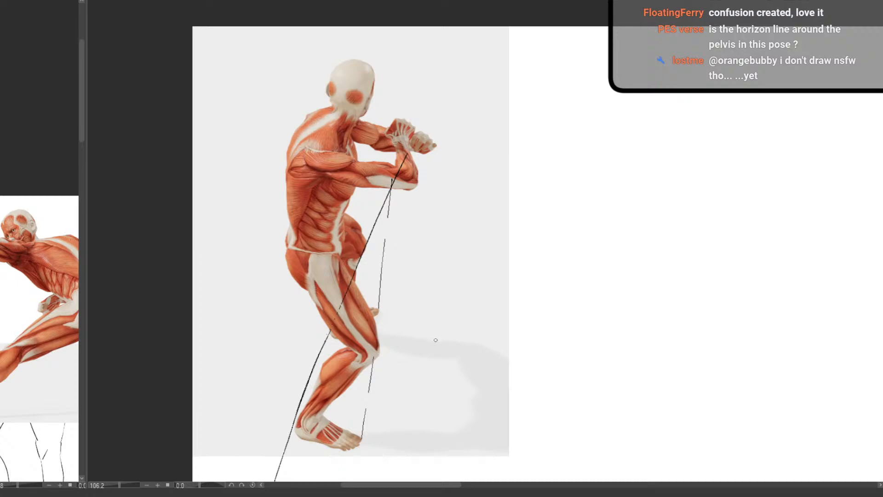
drag(440, 347, 349, 355)
scroll(437, 358, up, 1)
key(ctrl+z)
key(ctrl+z)
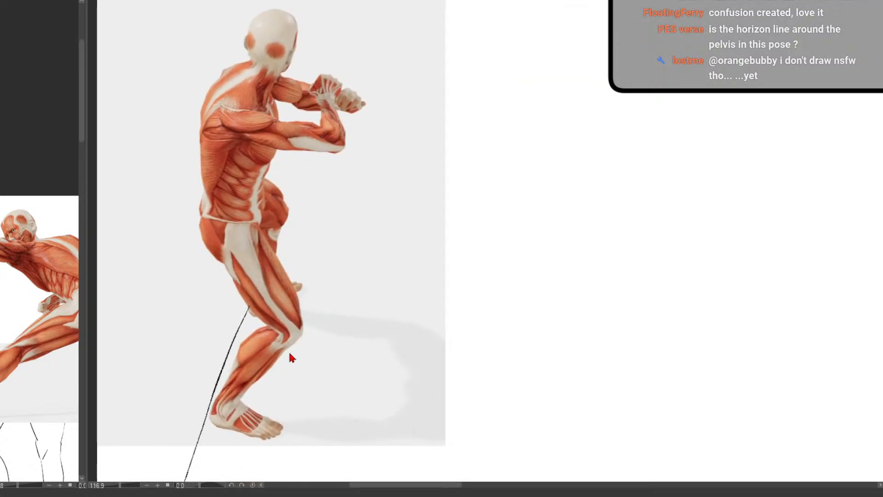
key(ctrl+z)
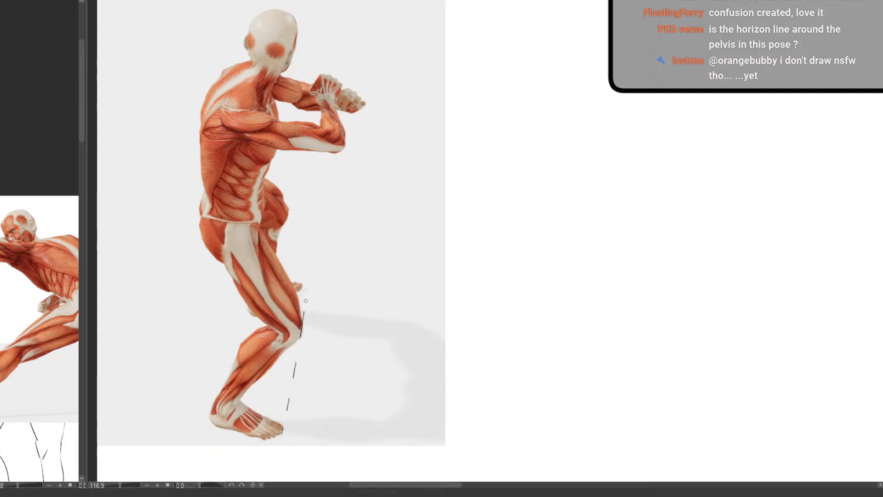
Draw two slanted guide lines over the crouching figure, one upward from the toes and one upward from the heel
drag(282, 421, 336, 0)
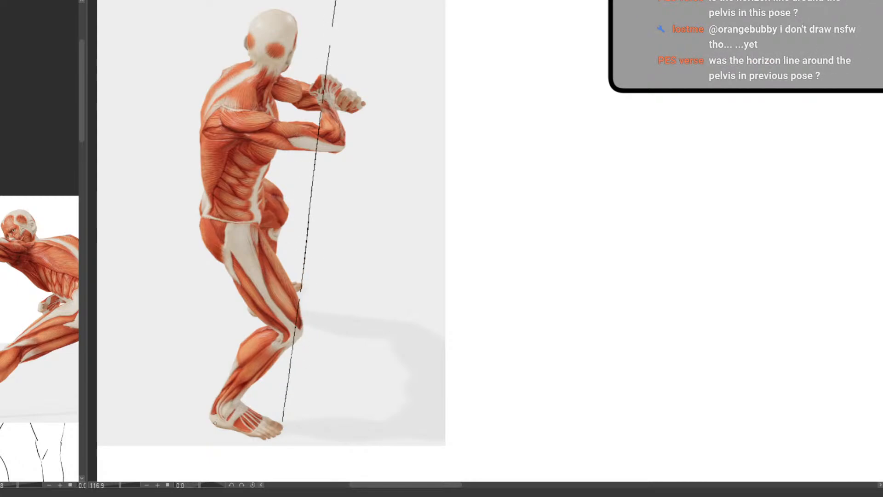
drag(214, 423, 339, 0)
scroll(274, 266, down, 3)
scroll(324, 185, up, 3)
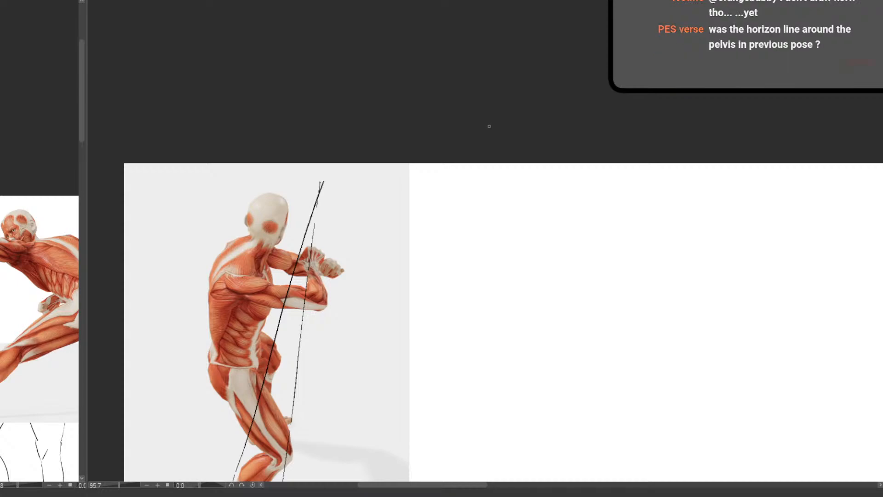
drag(334, 372, 370, 197)
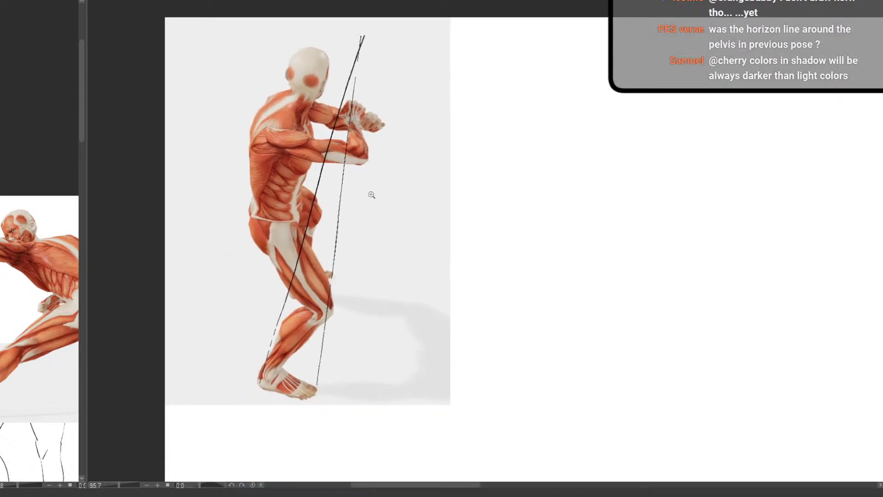
Examine the crouching figure's lean and limb alignment against the two guide lines
drag(332, 302, 320, 308)
drag(327, 352, 327, 390)
drag(307, 274, 339, 276)
drag(321, 337, 326, 273)
drag(327, 274, 299, 317)
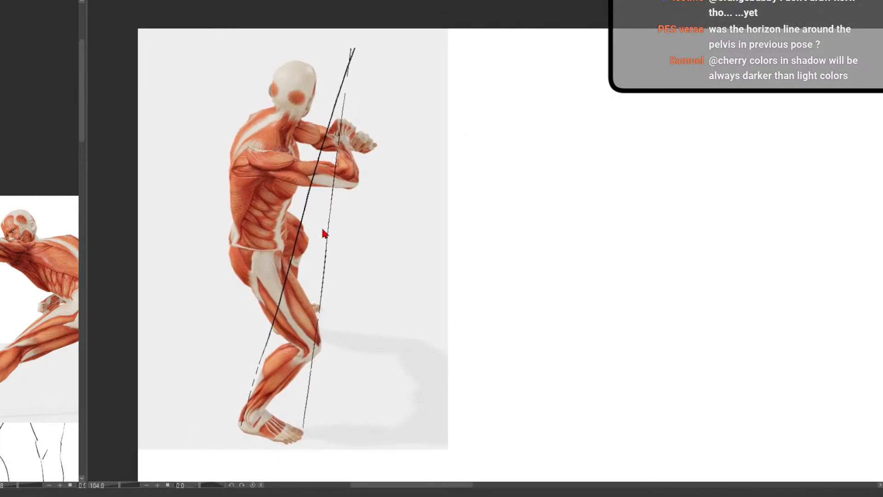
drag(329, 238, 345, 251)
mouse_move(369, 302)
mouse_down()
mouse_move(360, 288)
mouse_move(369, 308)
mouse_move(264, 288)
mouse_up()
scroll(366, 301, up, 1)
drag(356, 353, 251, 303)
drag(237, 273, 285, 291)
drag(287, 292, 362, 285)
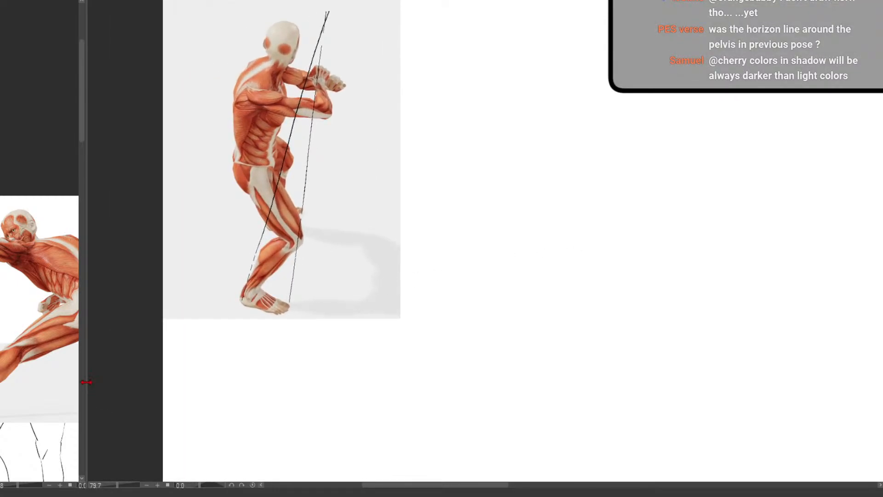
Enlarge the reference document's pane and draw a horizontal horizon line across the lunging figure along the grey floor's upper edge
drag(85, 385, 417, 386)
scroll(256, 348, up, 4)
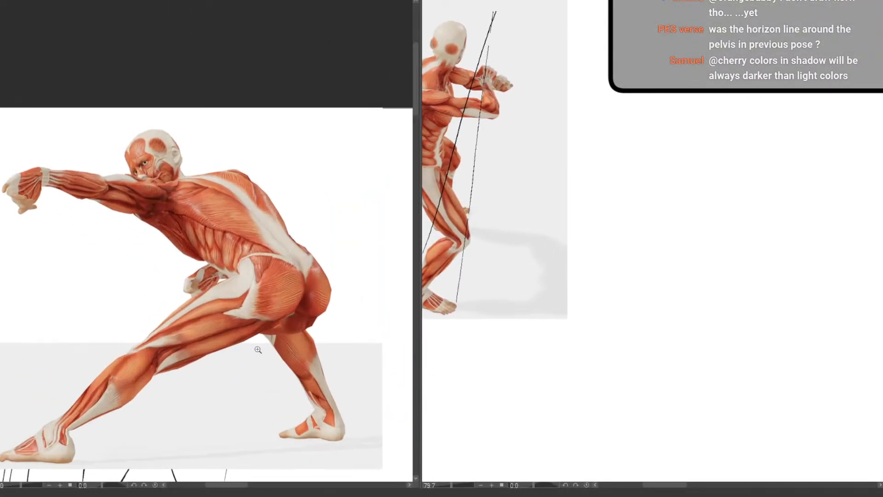
scroll(282, 359, down, 3)
drag(61, 336, 361, 335)
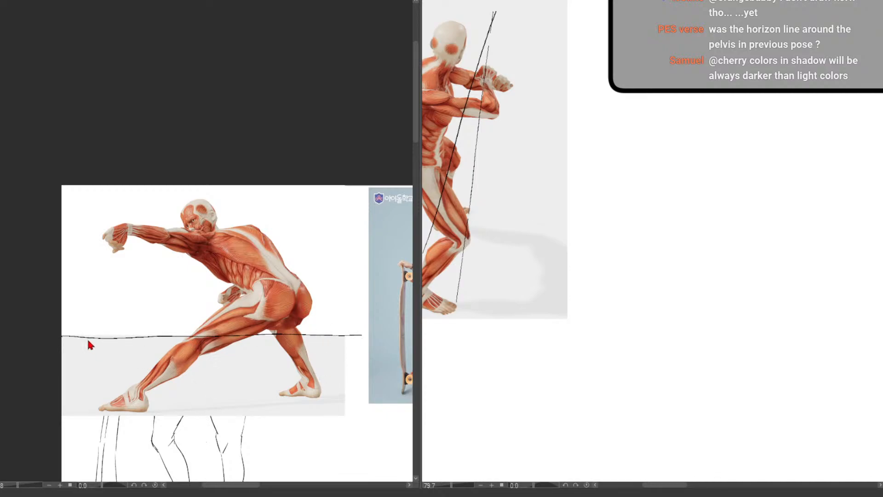
Redraw the horizon line across the lunging figure slightly lower, extending it to the neighbouring photo
key(ctrl+z)
drag(59, 337, 368, 336)
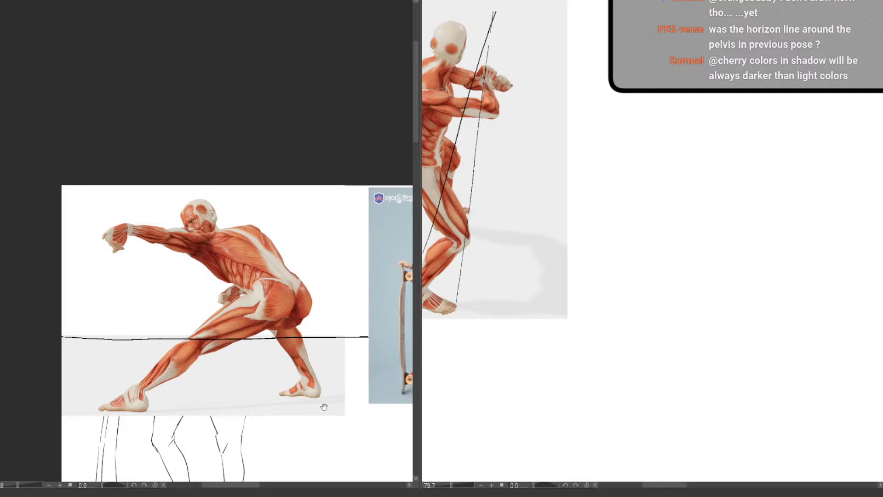
drag(324, 407, 227, 409)
Narrow the reference document's pane and remove the two slanted guide lines from the crouching figure
drag(420, 375, 153, 387)
drag(326, 240, 346, 240)
drag(346, 240, 322, 381)
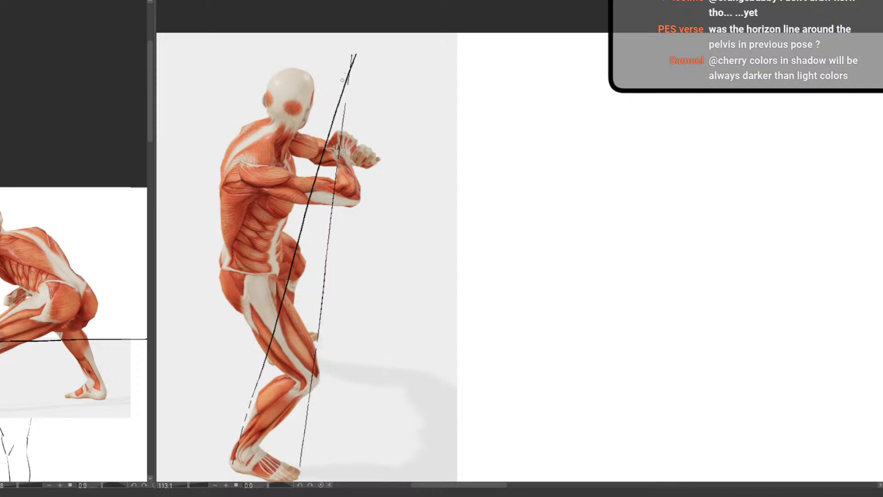
scroll(292, 254, down, 3)
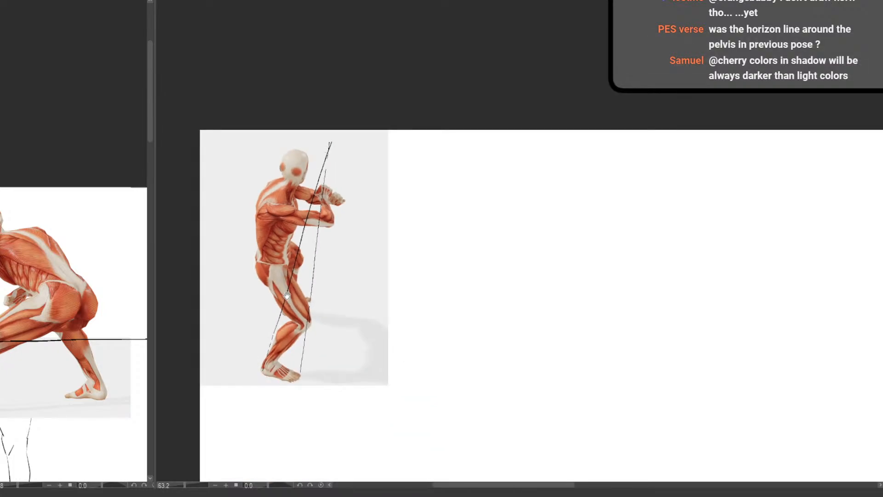
scroll(310, 253, up, 2)
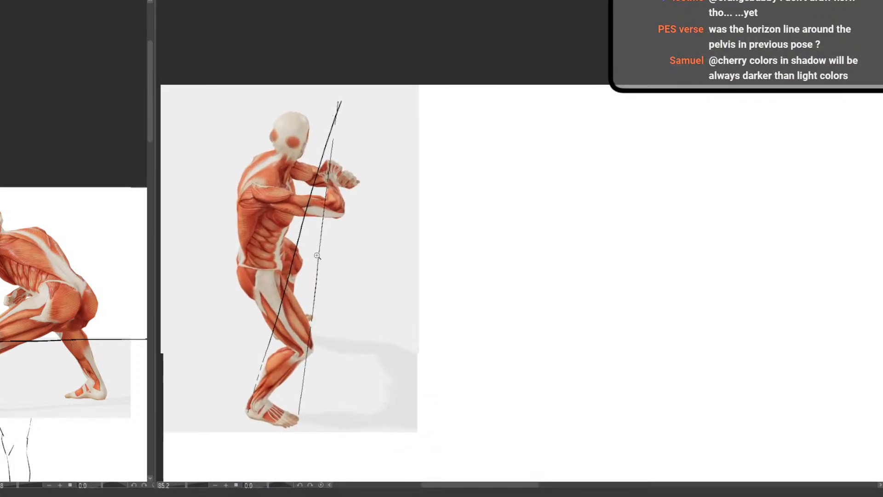
key(ctrl+z)
key(ctrl+z)
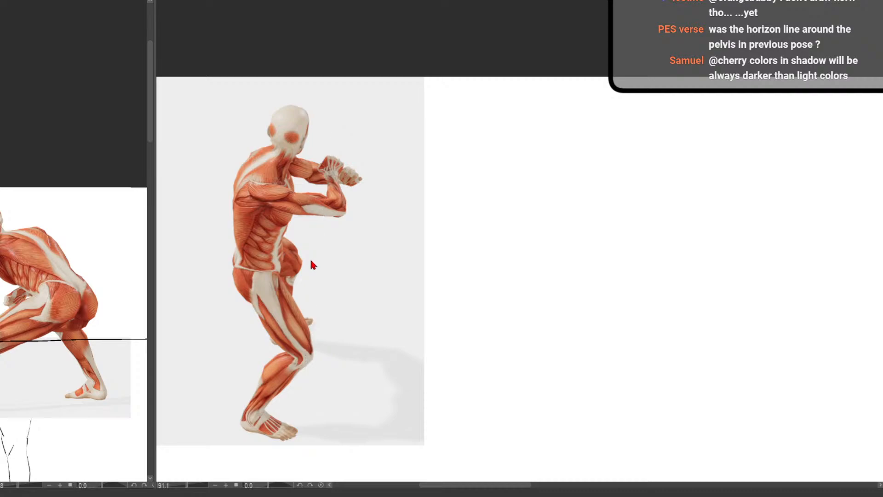
Block in the crouching figure's torso with two stacked boxes, one from neck to chest and one from chest to waist
scroll(283, 164, up, 2)
drag(278, 145, 277, 223)
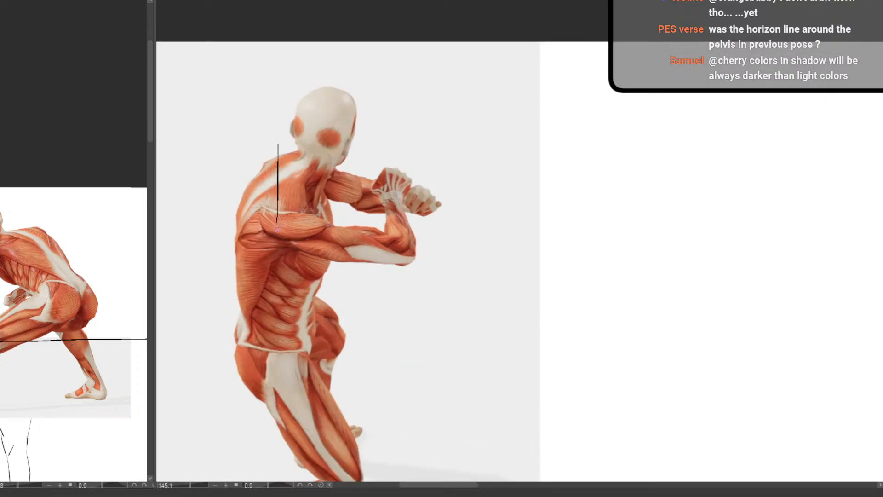
key(ctrl+z)
drag(279, 147, 273, 225)
drag(328, 151, 326, 232)
mouse_move(273, 228)
mouse_down()
mouse_move(265, 316)
mouse_move(302, 325)
mouse_up()
drag(327, 235, 312, 323)
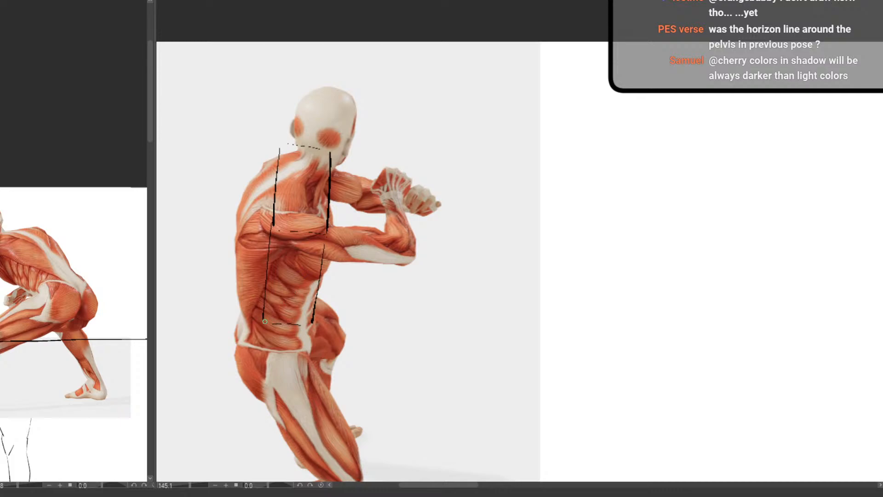
Mark the chest division between the torso boxes and double their back and front edges with short parallel strokes
drag(282, 229, 314, 234)
drag(279, 145, 271, 230)
drag(262, 315, 266, 251)
drag(320, 210, 319, 219)
drag(313, 256, 316, 292)
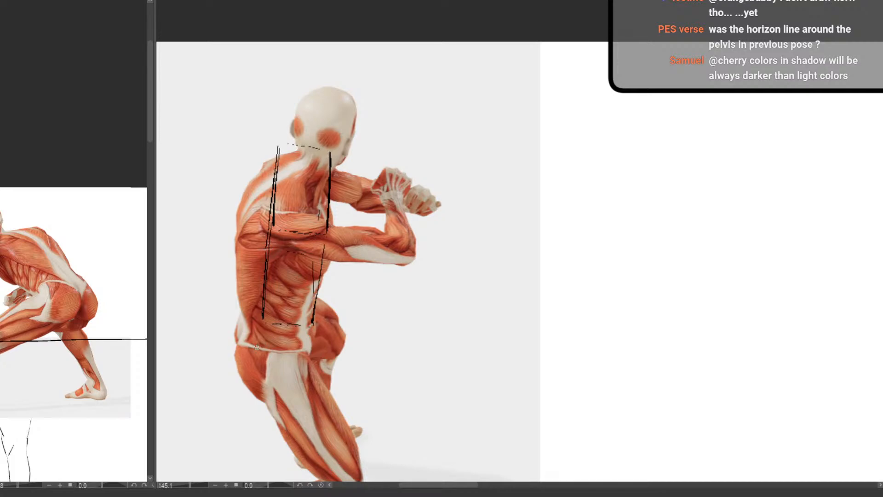
Draw a pelvis box over the crouching figure's hips, with a crossbar at the waistband and edges along both sides
drag(253, 348, 308, 355)
drag(252, 347, 252, 305)
drag(309, 331, 309, 352)
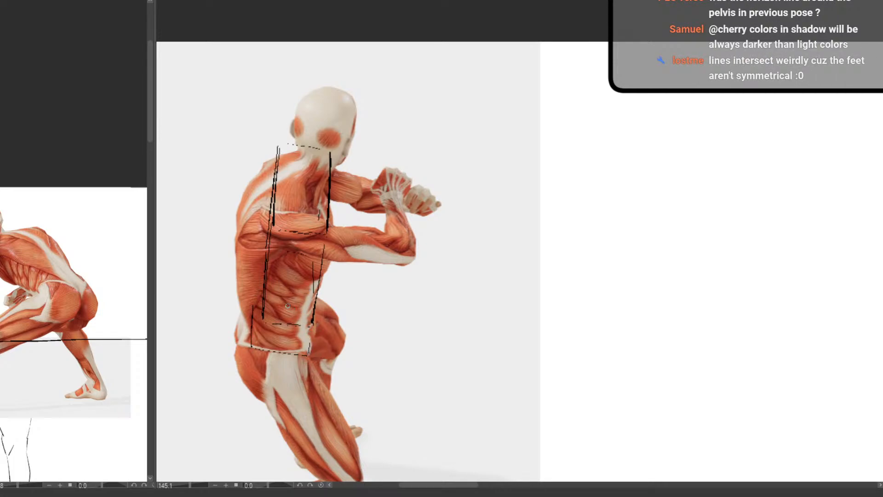
drag(258, 288, 262, 291)
mouse_move(253, 353)
mouse_down()
mouse_move(267, 259)
mouse_move(265, 291)
mouse_move(310, 306)
mouse_up()
mouse_move(324, 267)
mouse_down()
mouse_move(317, 305)
mouse_move(292, 340)
mouse_up()
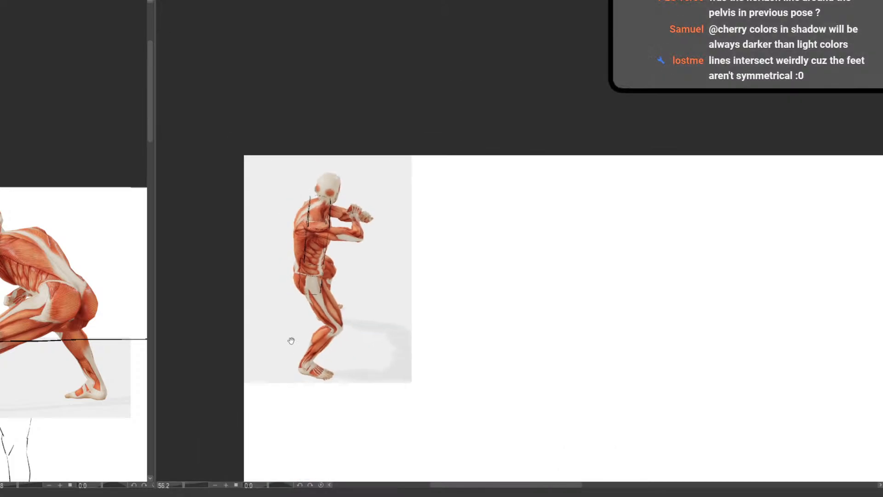
Reinforce the front edge of the upper torso box from the neck down past the chest
drag(424, 289, 408, 290)
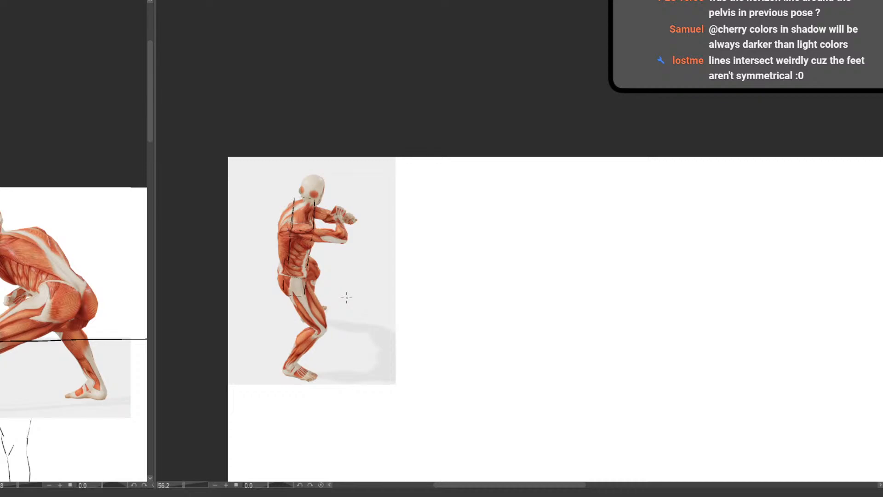
drag(428, 124, 431, 122)
drag(327, 231, 352, 244)
drag(324, 360, 325, 345)
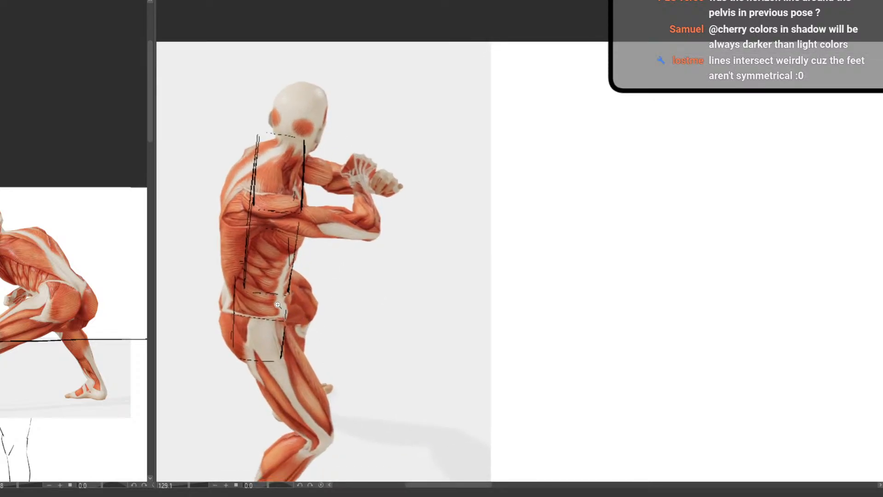
drag(247, 242, 329, 252)
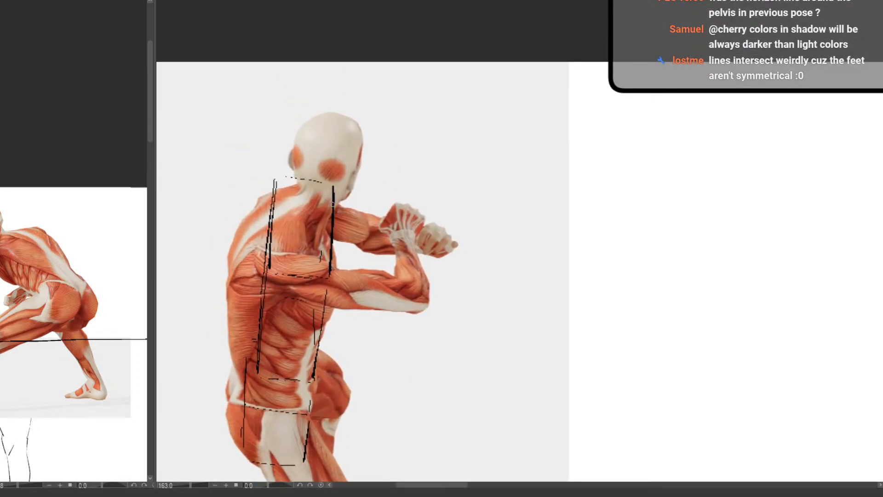
drag(328, 214, 314, 308)
drag(331, 185, 329, 216)
drag(370, 357, 324, 361)
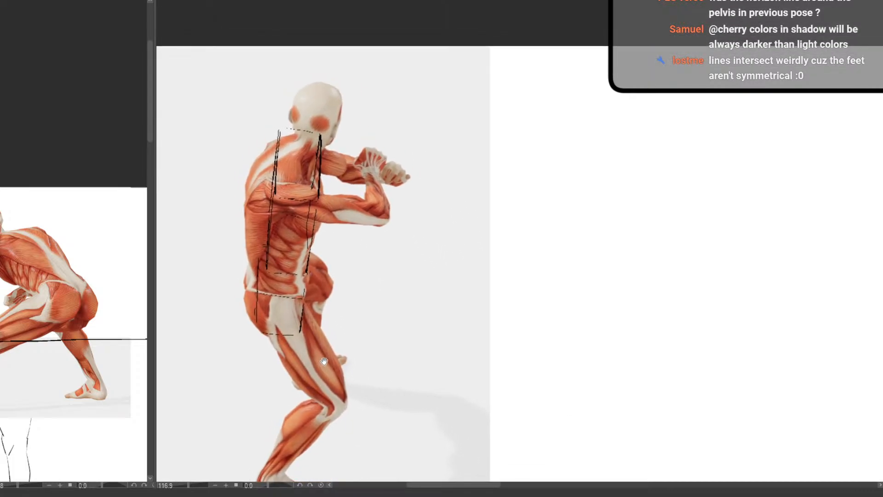
Strengthen the lower torso box's front edge and extend the pelvis box's back edge up beside the waist
scroll(315, 233, up, 3)
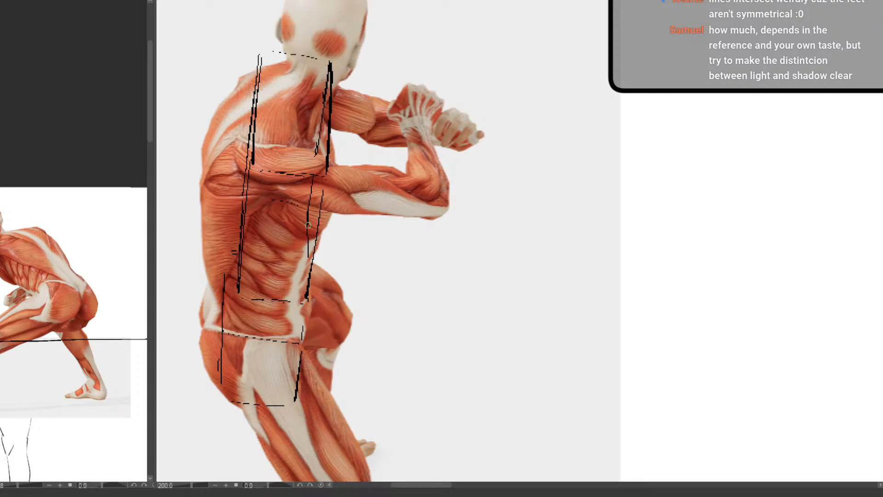
drag(308, 226, 304, 297)
scroll(261, 273, down, 3)
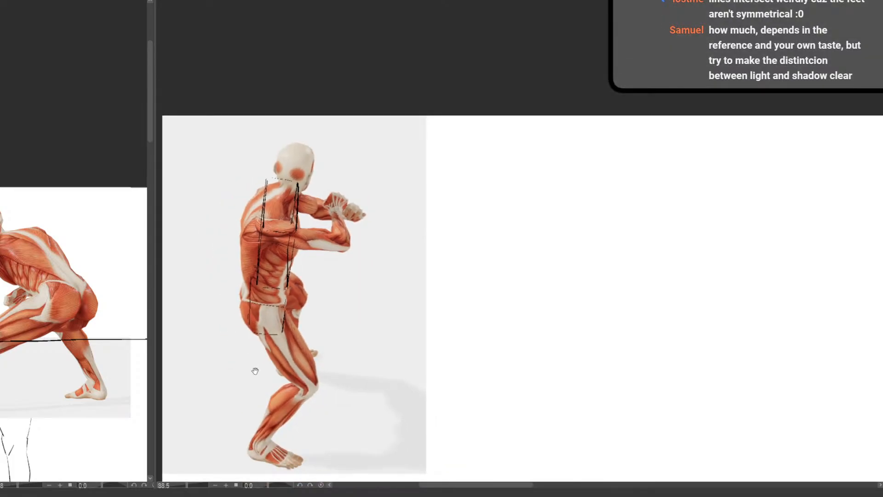
scroll(260, 294, up, 3)
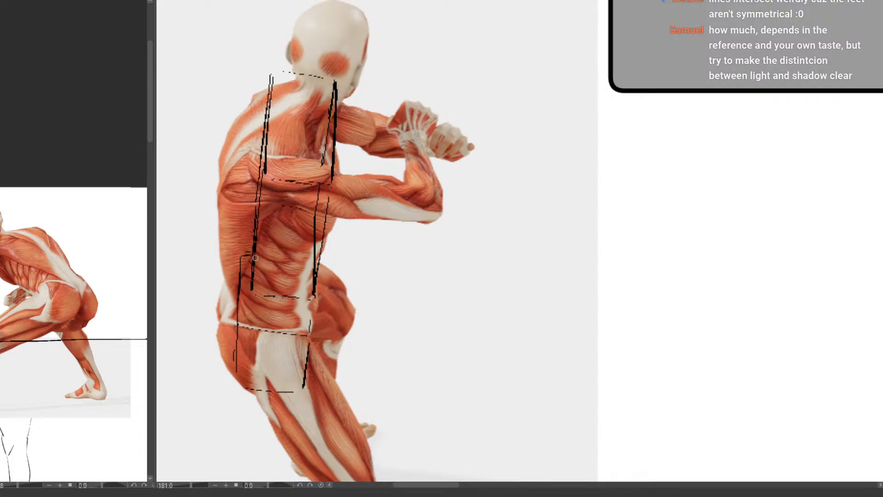
scroll(324, 345, down, 2)
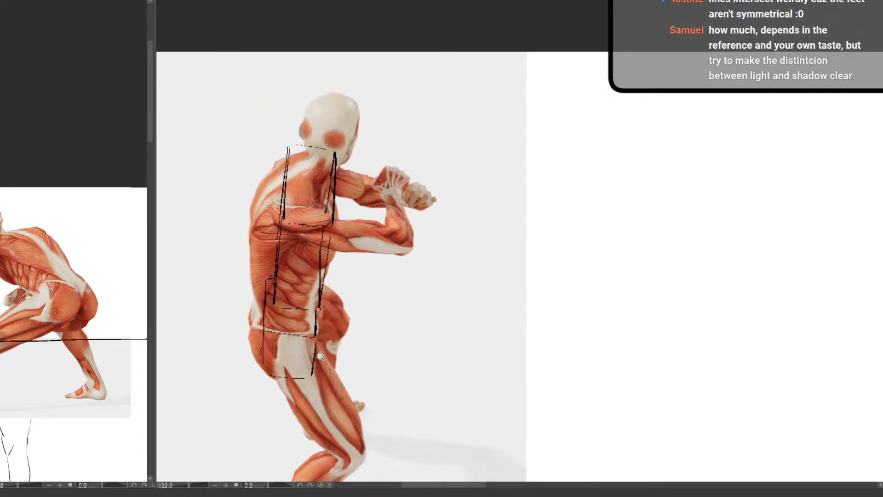
scroll(322, 358, up, 1)
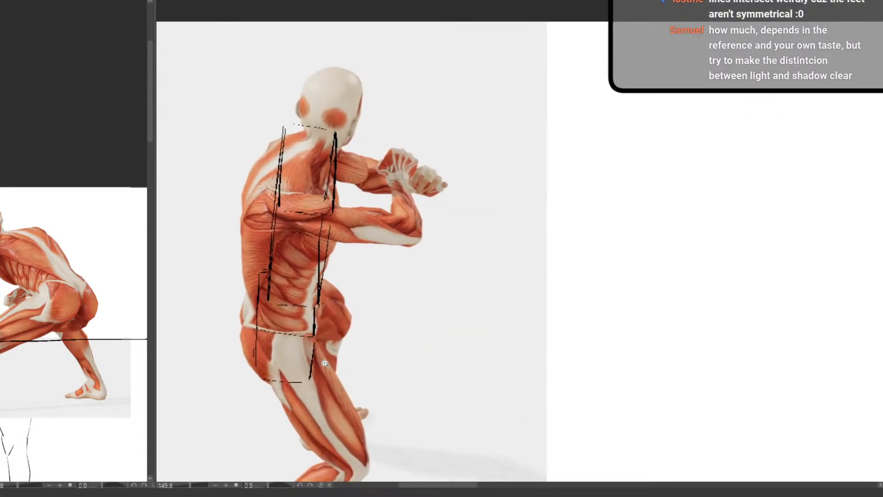
scroll(325, 363, down, 4)
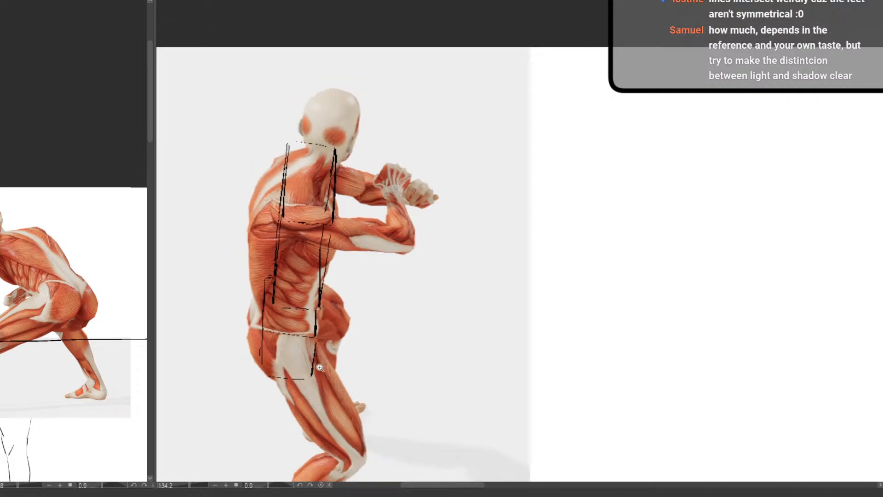
Sketch the two stacked torso boxes on the blank canvas beside the crouching reference, tapering toward the waist
drag(326, 369, 268, 311)
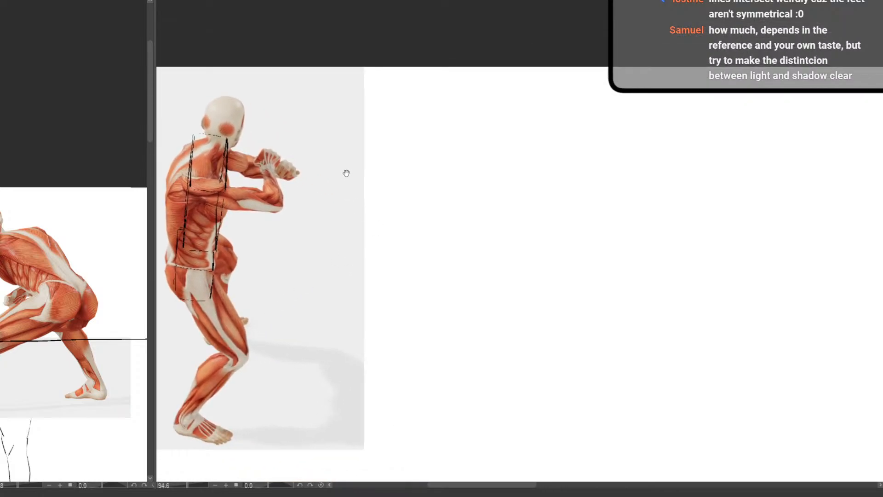
drag(382, 137, 381, 201)
key(ctrl+z)
drag(384, 146, 379, 205)
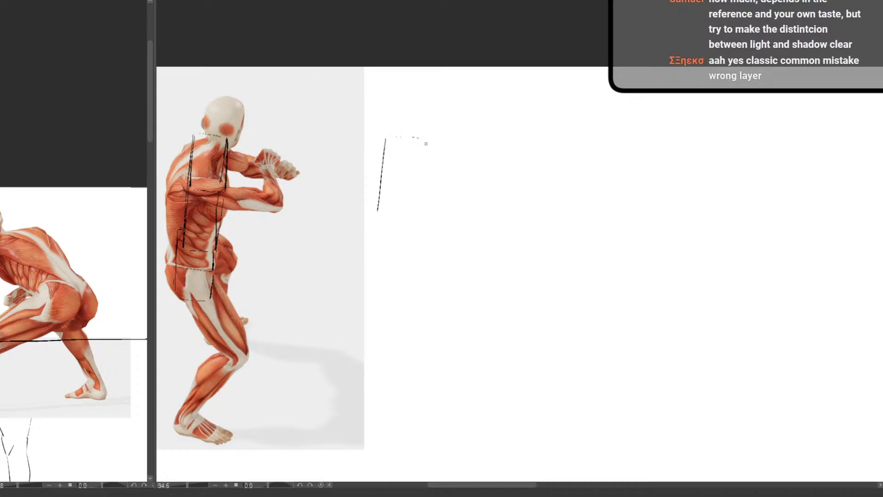
drag(423, 178, 419, 214)
drag(377, 218, 372, 273)
drag(417, 218, 396, 288)
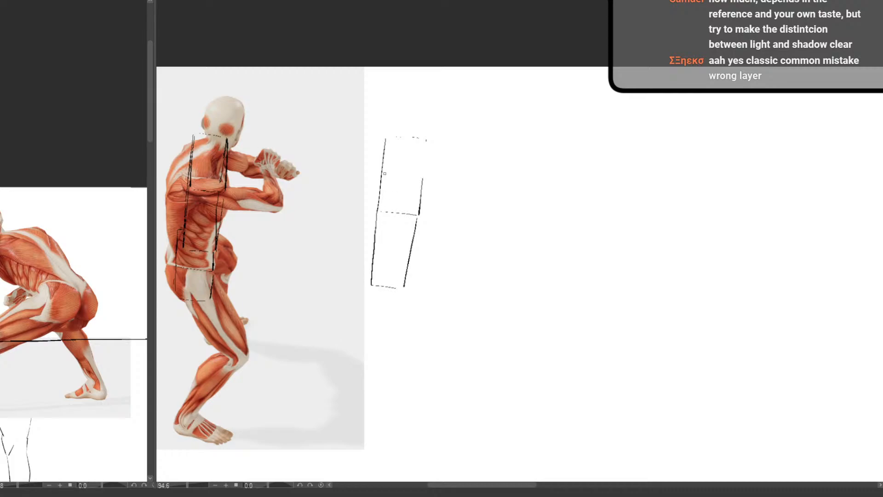
Double the sketched torso's side edges, redraw its lower front edge and add the pelvis's waistband line beneath it
drag(385, 139, 374, 215)
mouse_move(372, 251)
mouse_down()
mouse_move(370, 284)
mouse_move(398, 304)
mouse_up()
key(e)
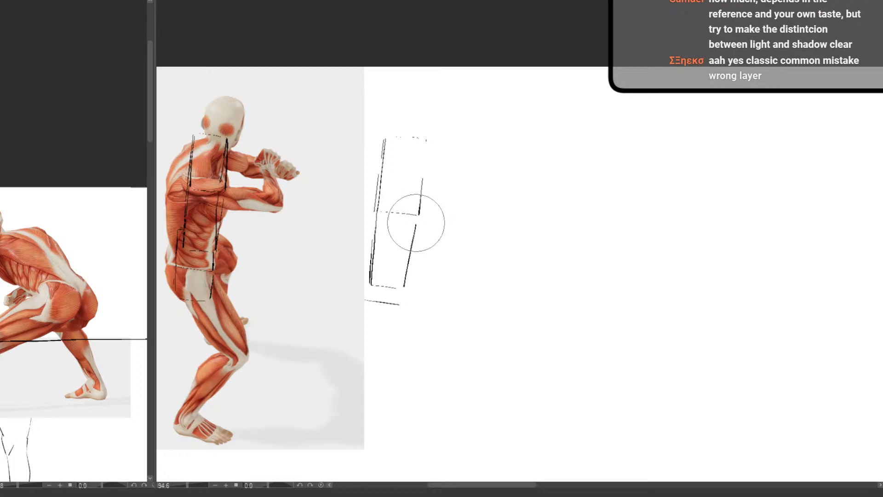
click(412, 251)
key(p)
drag(419, 217, 406, 284)
drag(423, 164, 420, 178)
drag(418, 182, 415, 208)
drag(412, 215, 409, 228)
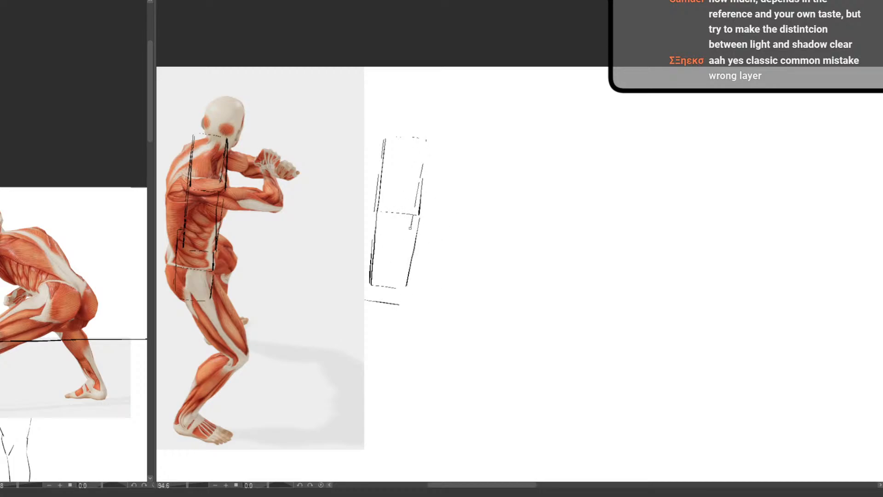
Build the sketched pelvis box around and below the waist, adding its front, back and bottom edges
drag(405, 261, 403, 293)
drag(366, 268, 360, 295)
drag(366, 241, 362, 273)
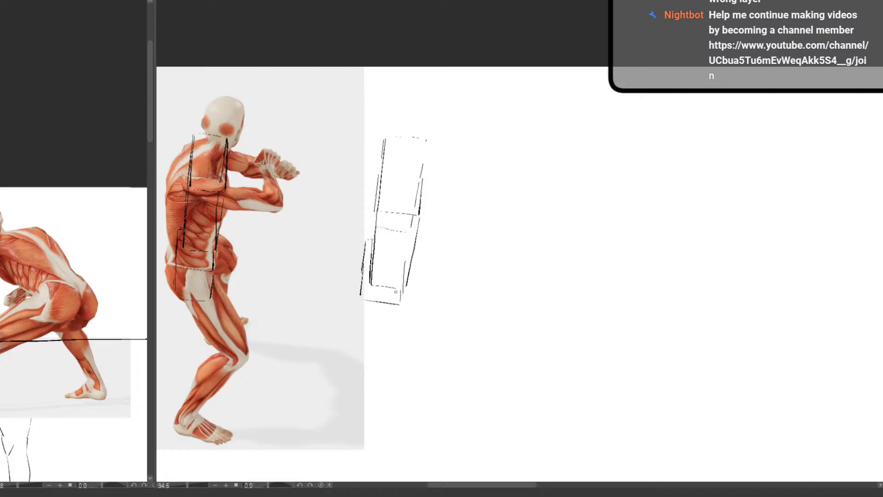
drag(359, 299, 354, 331)
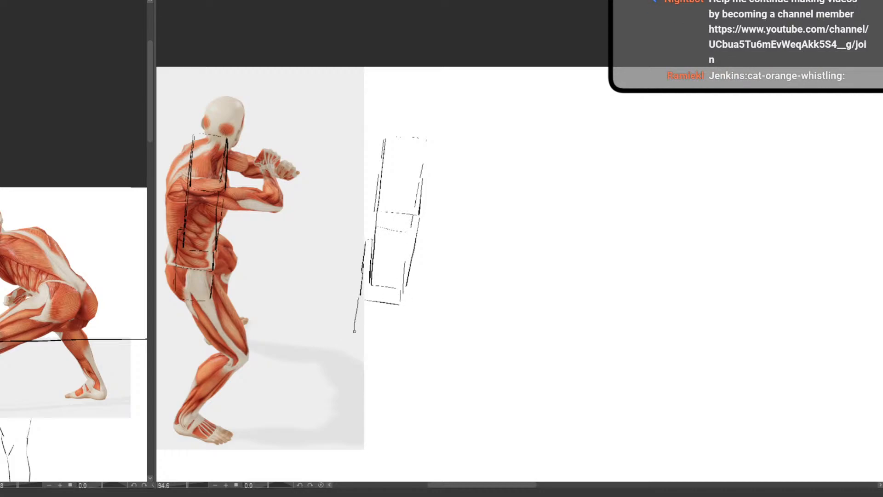
mouse_move(400, 311)
mouse_down()
mouse_move(396, 328)
mouse_move(356, 298)
mouse_up()
drag(366, 242, 354, 303)
Try guide strokes across the sketched torso and a direction arrow beneath the pelvis box, and undo them
mouse_move(431, 197)
mouse_down()
mouse_move(377, 204)
mouse_move(391, 193)
mouse_move(350, 218)
mouse_up()
key(ctrl+z)
mouse_move(416, 117)
mouse_down()
mouse_move(423, 278)
mouse_move(424, 192)
mouse_up()
key(ctrl+z)
mouse_move(351, 344)
mouse_down()
mouse_move(398, 349)
mouse_move(389, 356)
mouse_up()
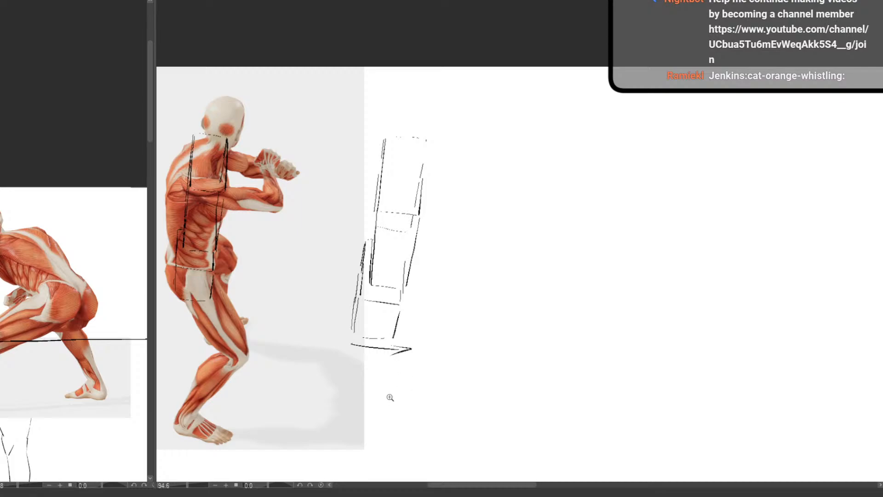
drag(392, 401, 371, 425)
key(ctrl+z)
key(ctrl+z)
Outline the crouching reference's near upper arm as a cylinder, drawing its shoulder end, top edge and elbow end
drag(474, 416, 393, 365)
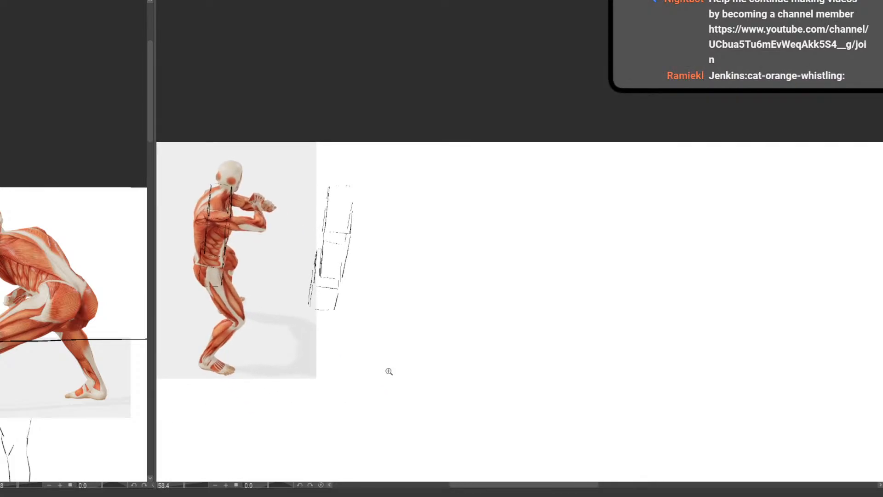
scroll(323, 286, up, 2)
mouse_move(324, 286)
mouse_down()
mouse_move(388, 326)
mouse_move(379, 322)
mouse_move(427, 254)
mouse_move(416, 353)
mouse_up()
mouse_move(285, 282)
mouse_down()
mouse_move(310, 281)
mouse_move(283, 282)
mouse_up()
drag(303, 349, 344, 279)
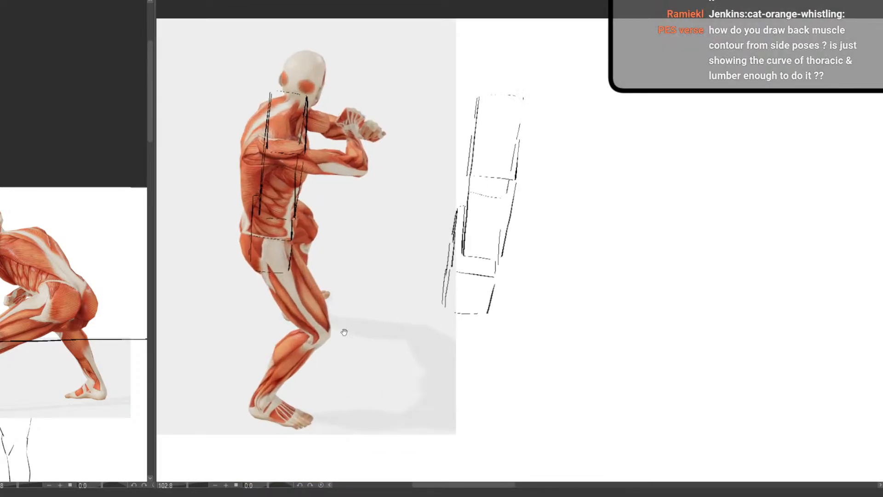
drag(344, 331, 342, 304)
drag(326, 134, 340, 135)
drag(348, 175, 359, 276)
drag(322, 215, 318, 247)
mouse_move(323, 214)
mouse_down()
mouse_move(383, 220)
mouse_move(380, 253)
mouse_up()
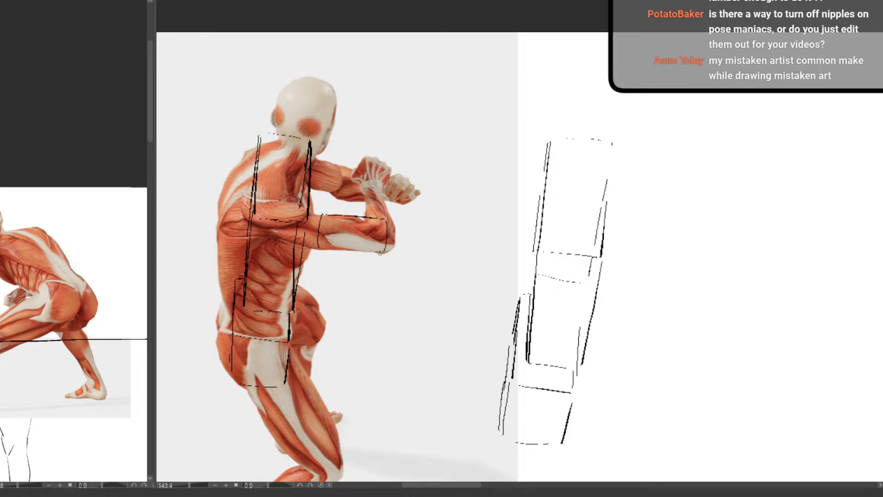
Close the upper arm cylinder with an underside line and add cross-contour lines around it
drag(322, 251, 380, 255)
drag(338, 217, 335, 251)
drag(363, 217, 361, 252)
Outline the bent forearm from elbow to wrist as a rounded form joined to the upper arm cylinder
scroll(334, 361, down, 3)
drag(349, 381, 333, 324)
scroll(333, 324, up, 4)
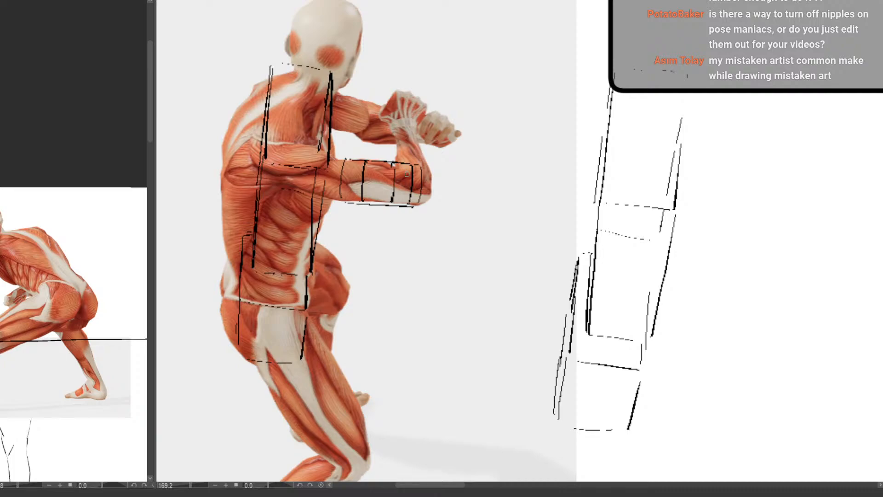
mouse_move(397, 172)
mouse_down()
mouse_move(403, 161)
mouse_move(423, 161)
mouse_move(426, 172)
mouse_move(408, 185)
mouse_move(424, 167)
mouse_move(400, 146)
mouse_move(421, 152)
mouse_move(397, 153)
mouse_move(412, 132)
mouse_move(416, 140)
mouse_move(396, 141)
mouse_move(428, 171)
mouse_up()
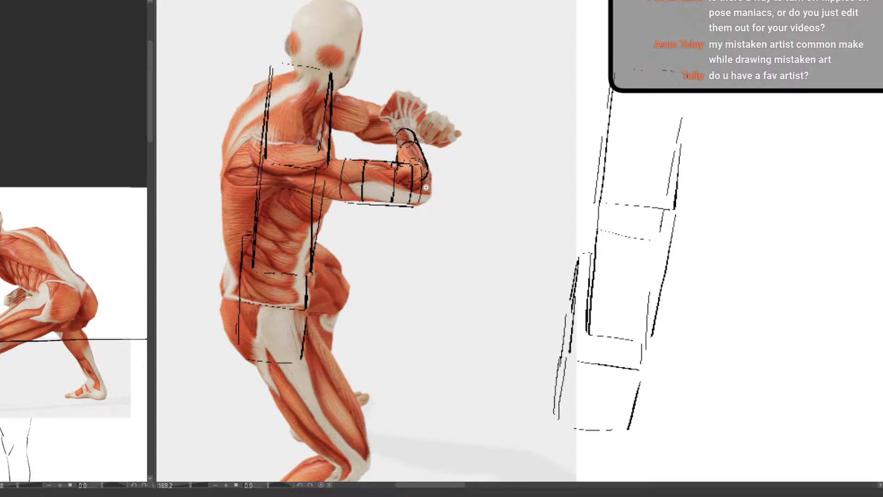
drag(426, 190, 380, 248)
drag(399, 286, 334, 319)
drag(381, 235, 402, 240)
drag(390, 250, 420, 232)
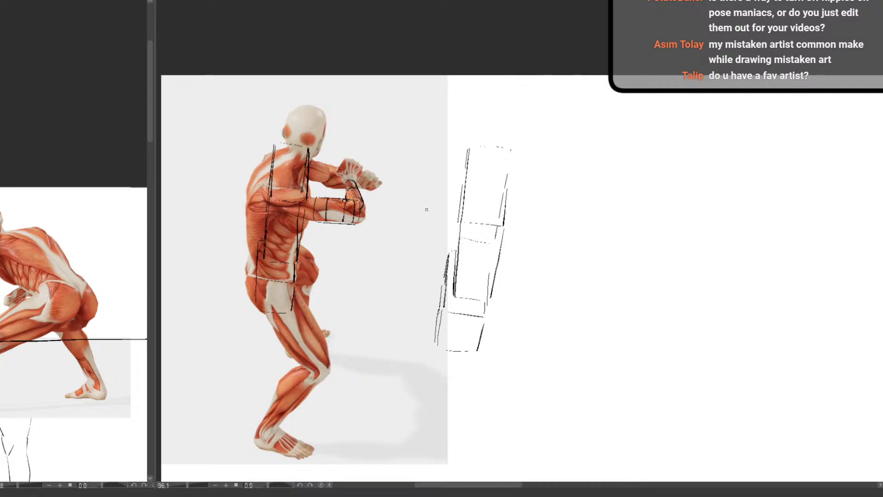
drag(399, 312, 379, 352)
drag(378, 354, 362, 270)
drag(393, 323, 358, 368)
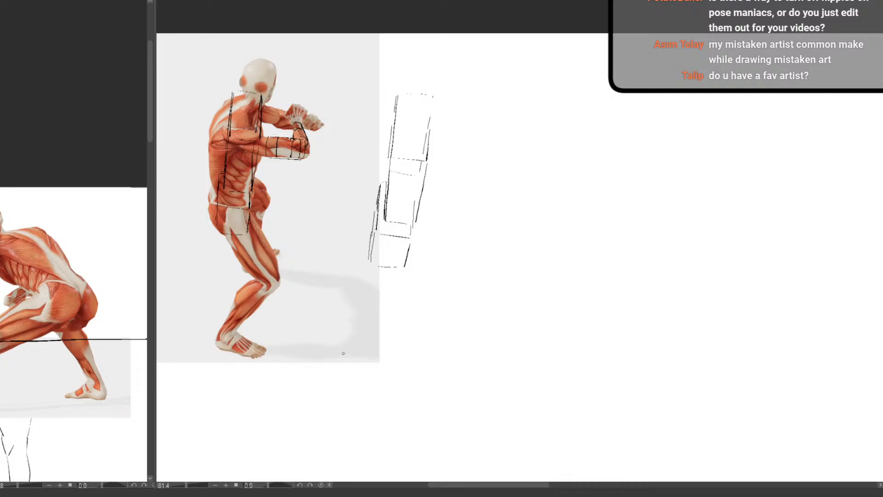
Fill in the front edge of the upper torso box in the sketch beside the crouching reference
drag(343, 352, 440, 368)
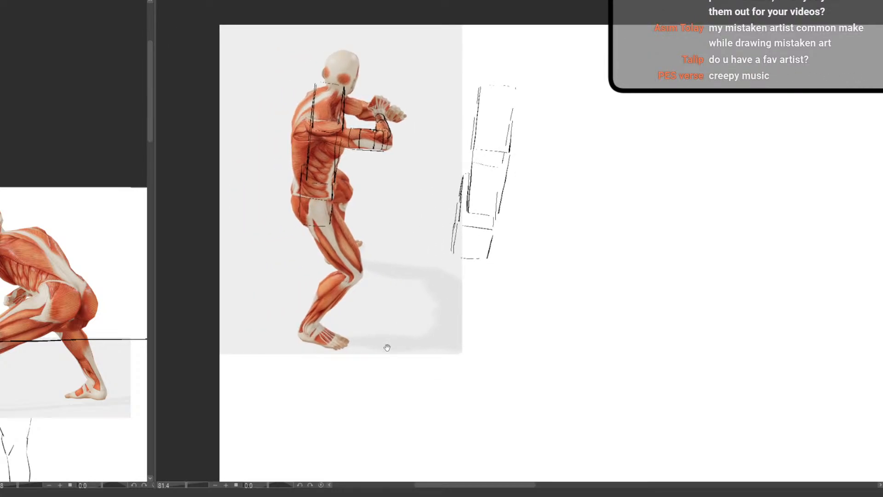
drag(388, 348, 304, 349)
scroll(340, 307, up, 2)
drag(345, 319, 326, 293)
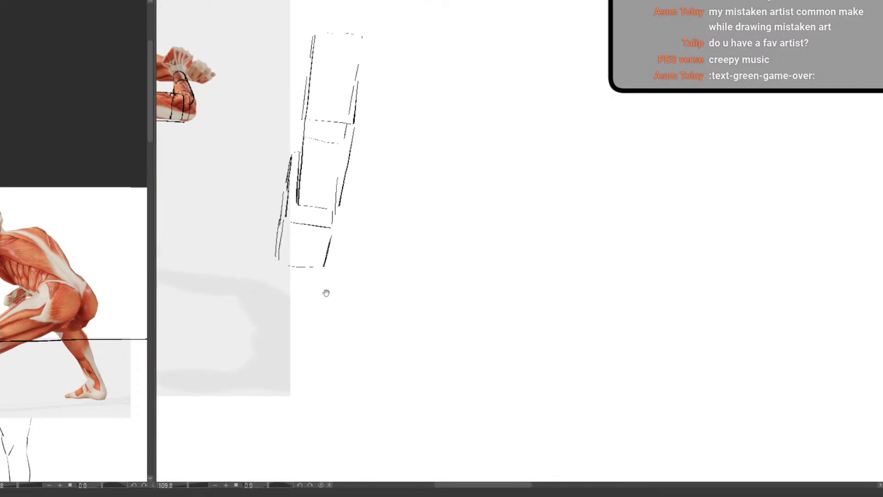
drag(326, 293, 270, 316)
scroll(418, 253, down, 2)
drag(394, 311, 298, 273)
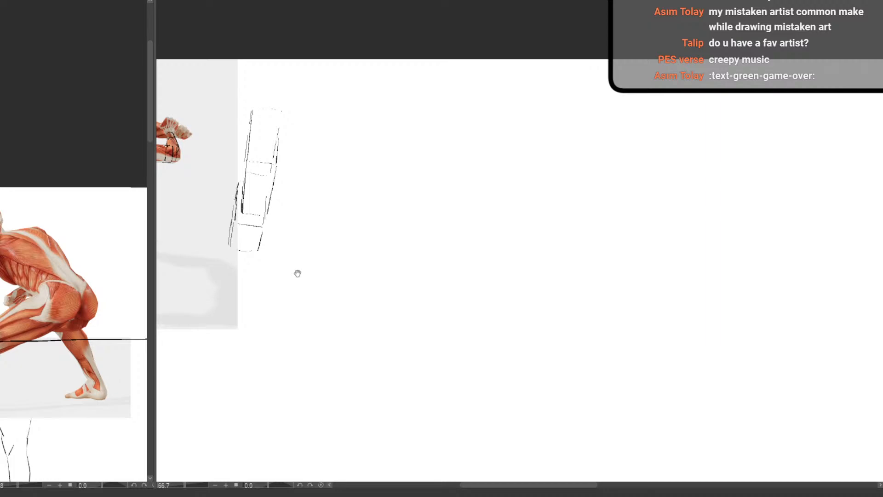
scroll(278, 121, up, 2)
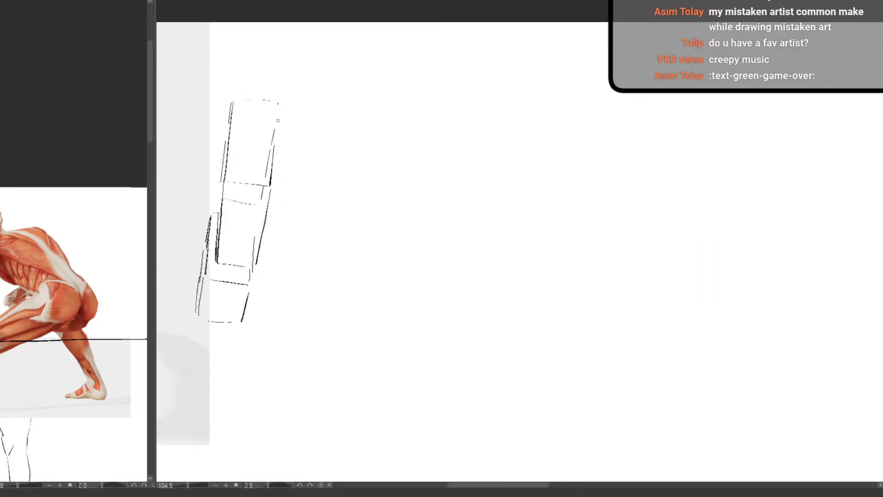
scroll(396, 207, down, 4)
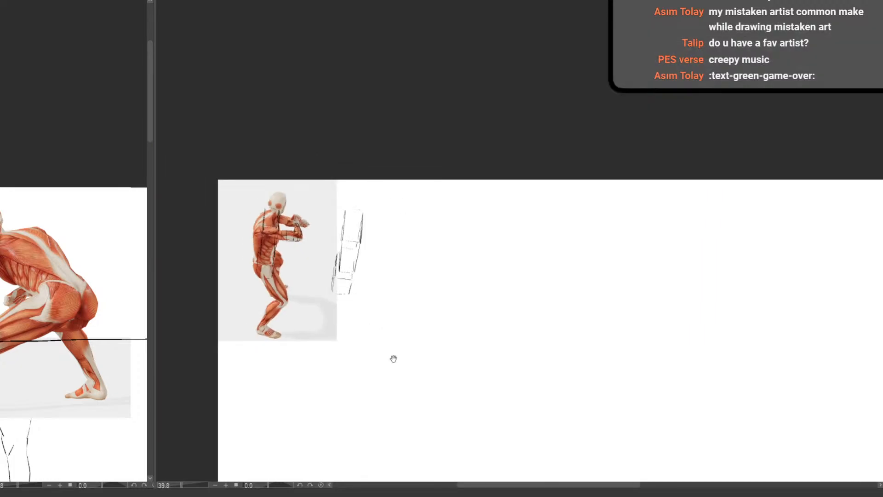
drag(394, 357, 375, 207)
scroll(372, 210, up, 2)
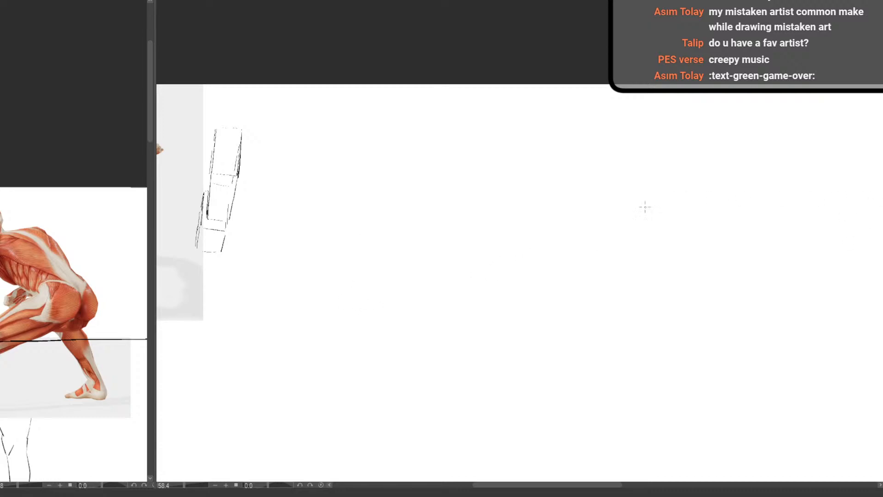
Place the leaping female muscle figure on the canvas as a new reference, beside the first figure's box sketch
scroll(413, 270, down, 2)
drag(401, 278, 480, 220)
scroll(338, 193, up, 4)
drag(404, 193, 409, 331)
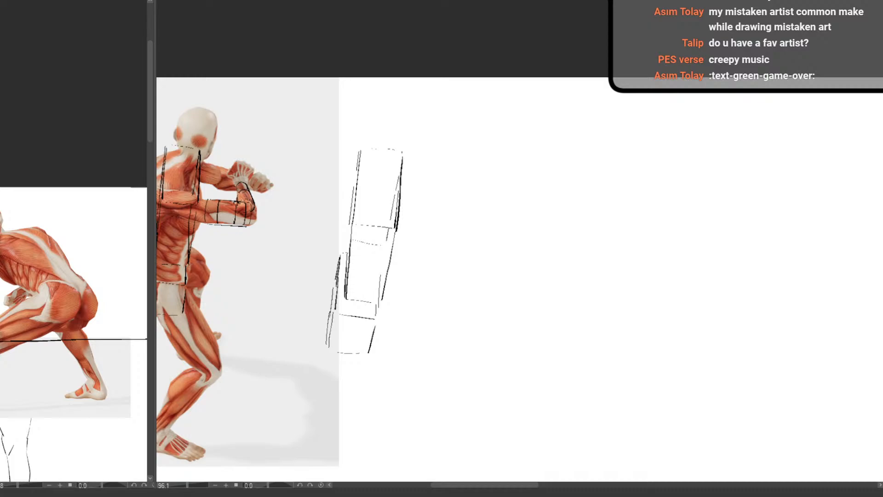
drag(340, 392, 322, 322)
drag(512, 355, 366, 276)
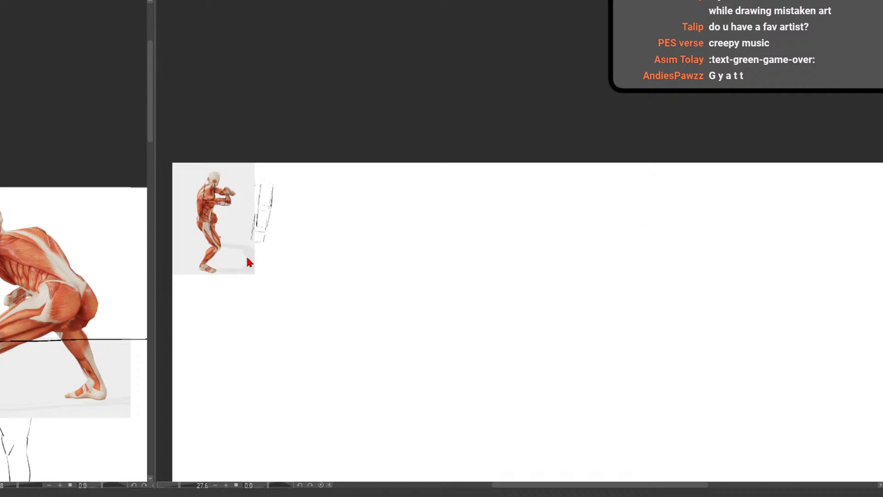
drag(281, 271, 393, 264)
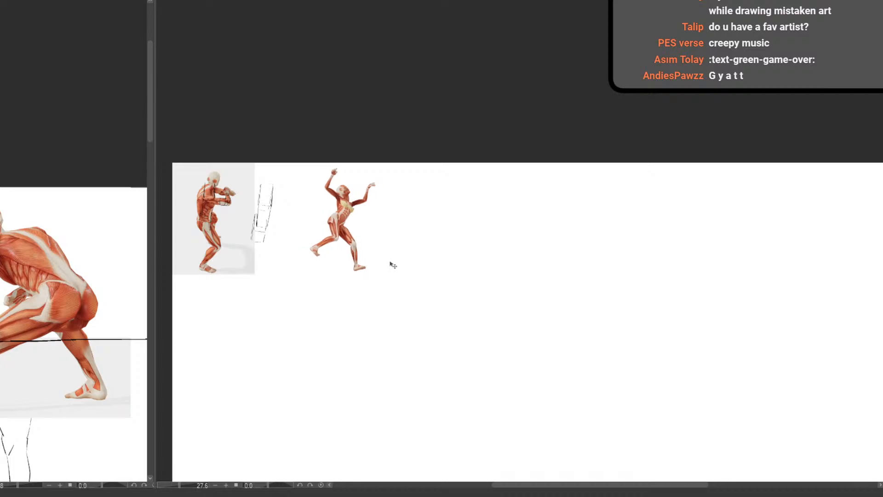
drag(339, 215, 400, 274)
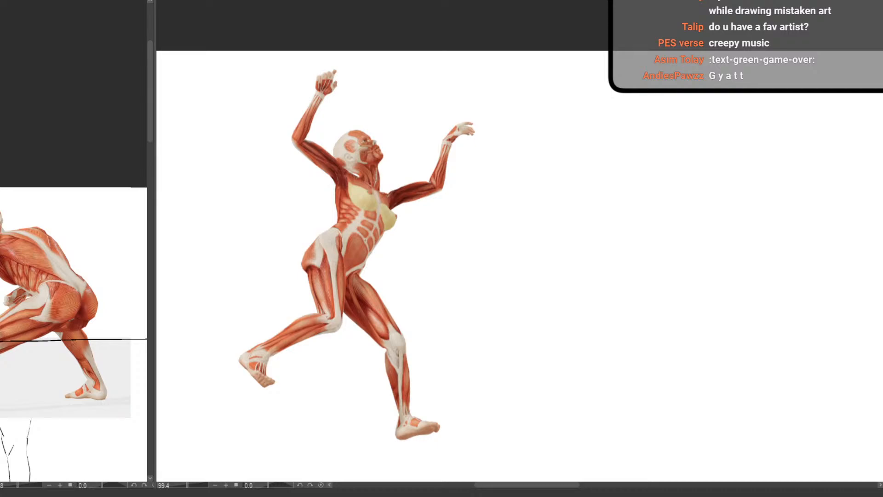
Draw a straight guide line from the raised rear foot to the front heel, redoing it until it joins both feet
drag(353, 307, 379, 299)
scroll(383, 306, up, 3)
drag(400, 345, 399, 284)
drag(229, 306, 451, 415)
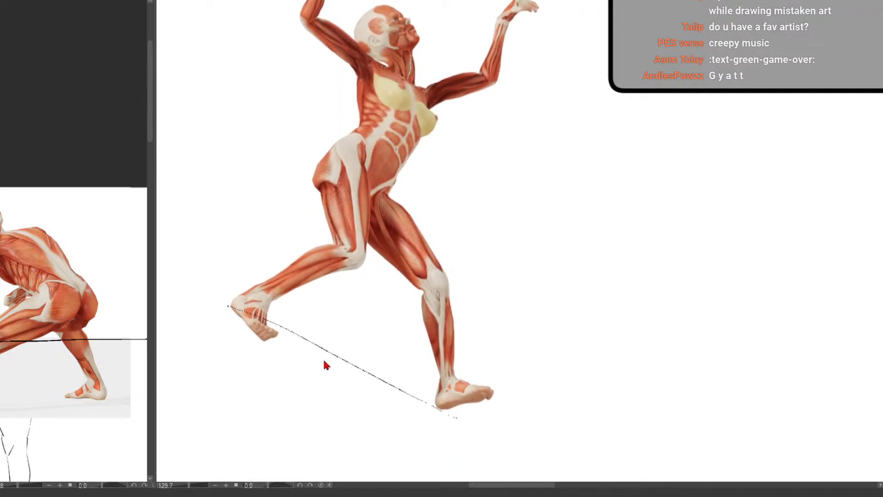
key(ctrl+z)
drag(227, 301, 468, 406)
key(ctrl+z)
drag(232, 308, 437, 408)
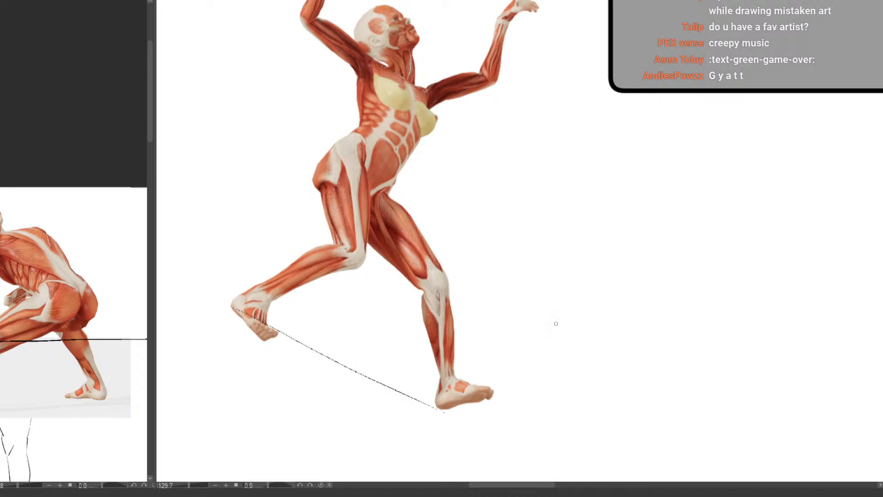
Draw the sloping shoulder line and two downward edges to start a rib cage box over the leaping figure
drag(439, 240, 455, 335)
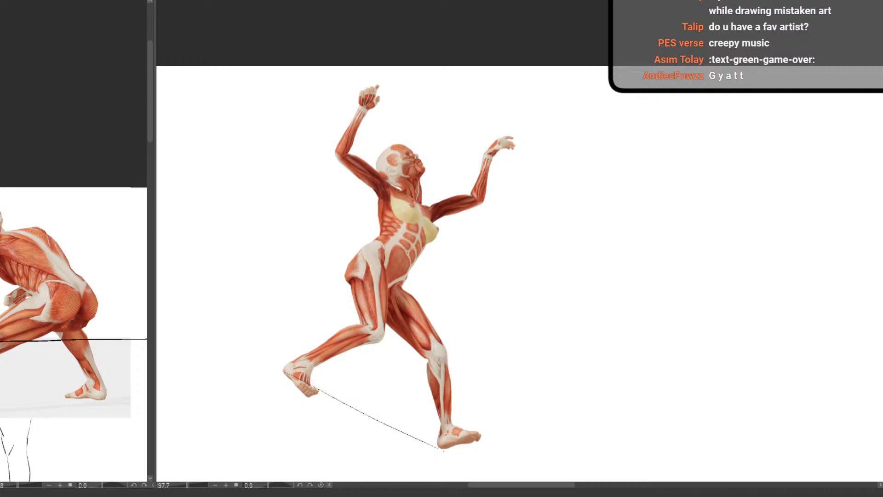
drag(413, 189, 434, 198)
drag(369, 176, 440, 221)
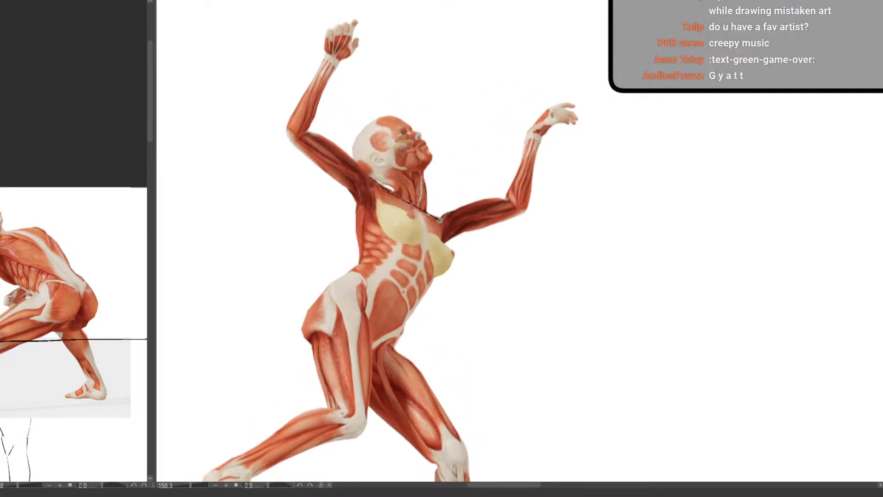
key(ctrl+z)
drag(383, 202, 382, 256)
key(ctrl+z)
drag(384, 182, 381, 255)
mouse_move(388, 186)
mouse_down()
mouse_move(439, 227)
mouse_move(444, 241)
mouse_move(442, 227)
mouse_move(433, 301)
mouse_up()
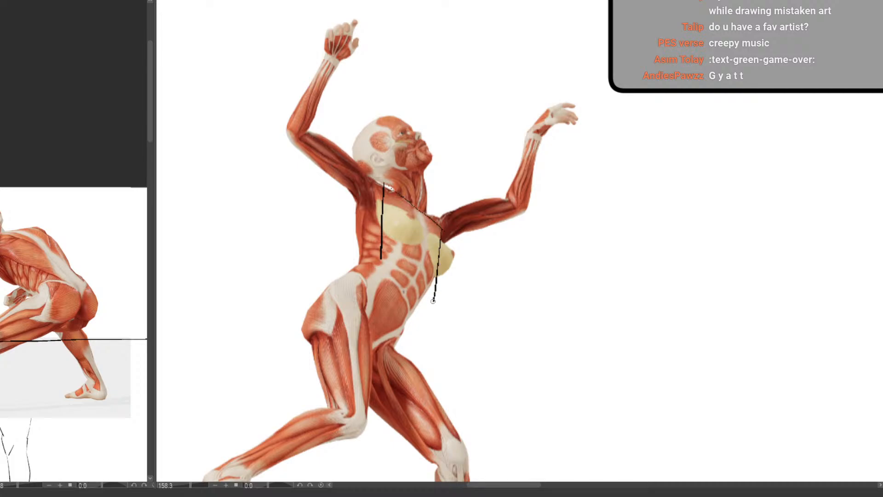
Complete the rib cage box with its lower edges, side plane edges and the line across the chest
drag(397, 272, 431, 298)
mouse_move(382, 180)
mouse_down()
mouse_move(354, 213)
mouse_move(348, 275)
mouse_move(413, 316)
mouse_up()
mouse_move(440, 230)
mouse_down()
mouse_move(412, 254)
mouse_move(422, 260)
mouse_move(416, 254)
mouse_move(413, 316)
mouse_up()
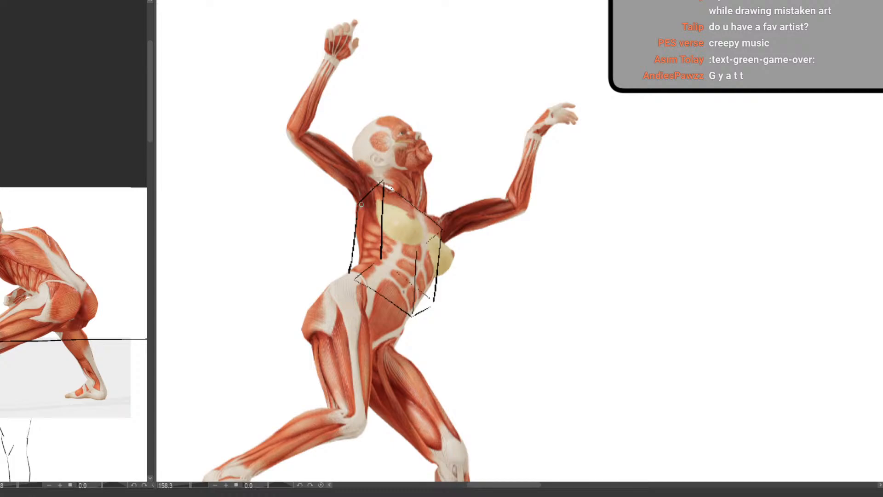
drag(363, 207, 419, 253)
Block the pelvis as a tilted box, drawing its waist edges, hip side plane and the converging lower edges
scroll(410, 296, down, 2)
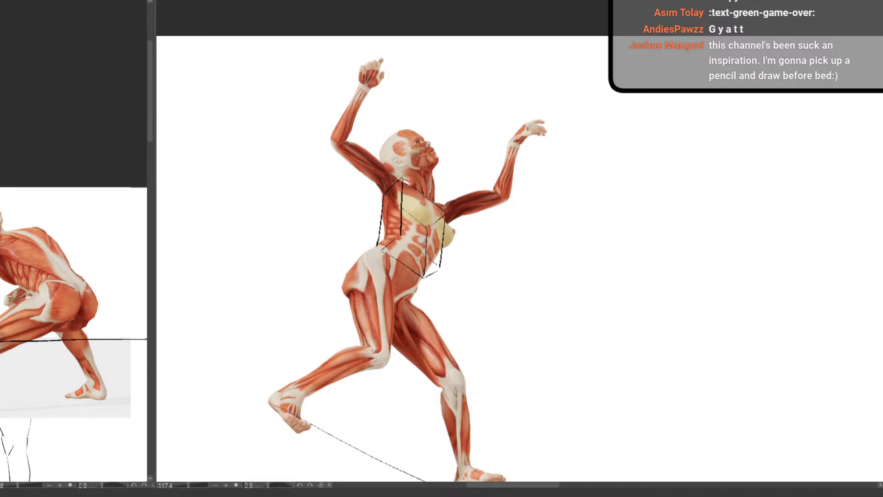
scroll(499, 145, up, 2)
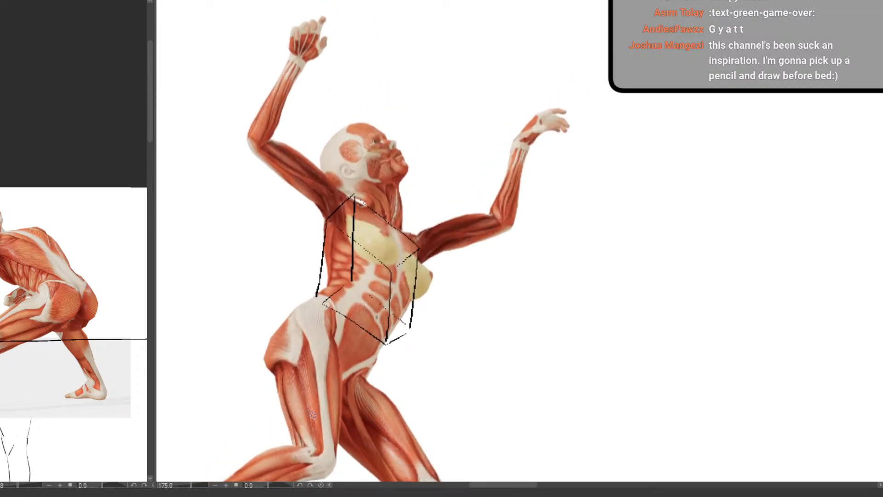
drag(317, 417, 354, 357)
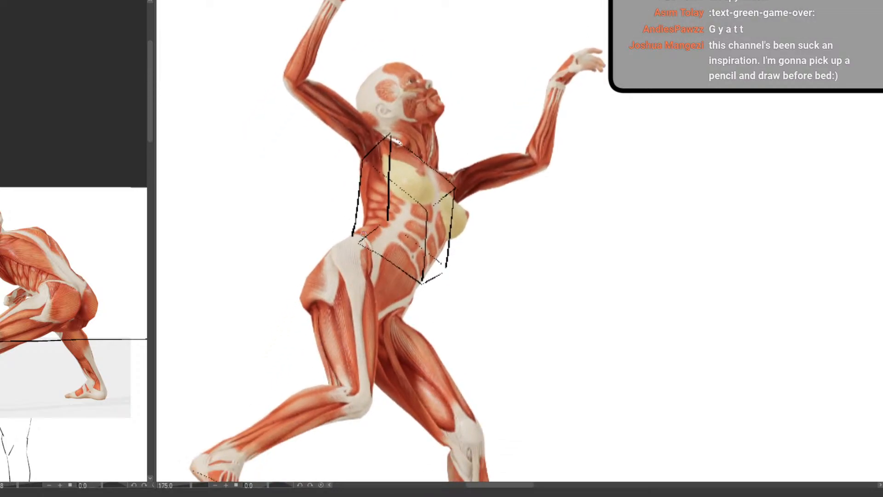
drag(367, 241, 418, 311)
mouse_move(365, 240)
mouse_down()
mouse_move(334, 238)
mouse_move(296, 295)
mouse_move(330, 303)
mouse_move(289, 294)
mouse_move(384, 351)
mouse_up()
key(ctrl+z)
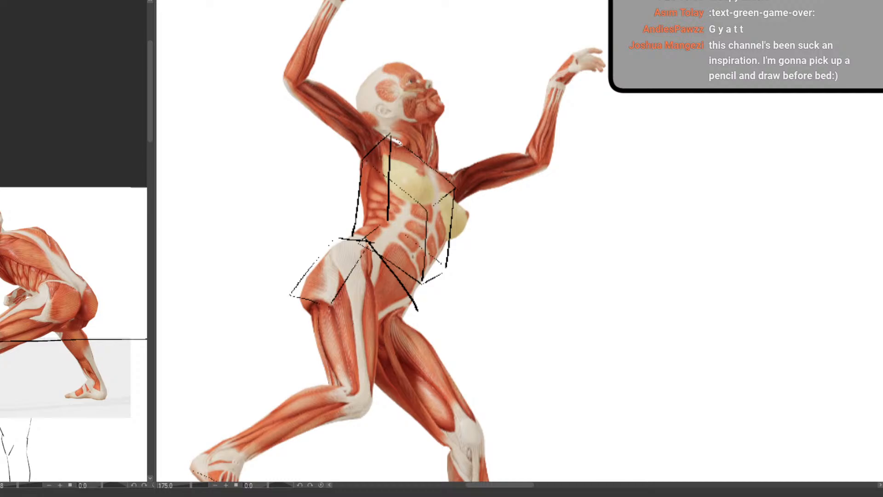
drag(330, 306, 368, 353)
drag(416, 310, 378, 359)
mouse_move(289, 297)
mouse_down()
mouse_move(335, 342)
mouse_move(374, 361)
mouse_move(347, 349)
mouse_up()
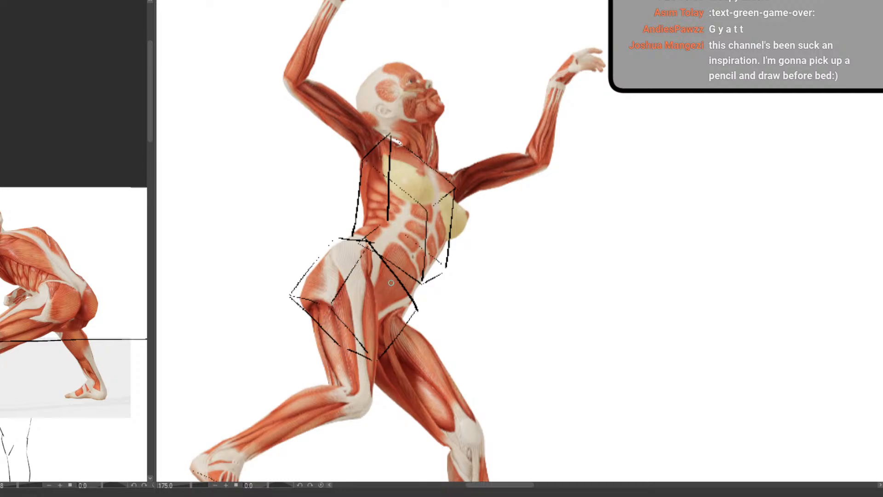
Add a centre line down the rib cage box and a dividing line running diagonally through the pelvis box
mouse_move(393, 281)
mouse_down()
mouse_move(341, 337)
mouse_move(341, 329)
mouse_move(319, 328)
mouse_up()
drag(422, 214, 421, 225)
mouse_move(422, 161)
mouse_down()
mouse_move(419, 237)
mouse_move(394, 280)
mouse_up()
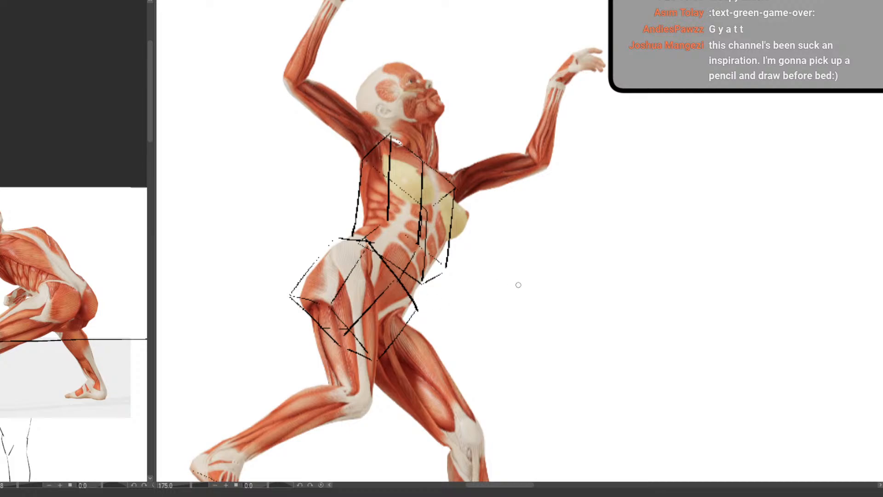
scroll(512, 301, down, 3)
drag(467, 323, 404, 301)
scroll(397, 249, up, 3)
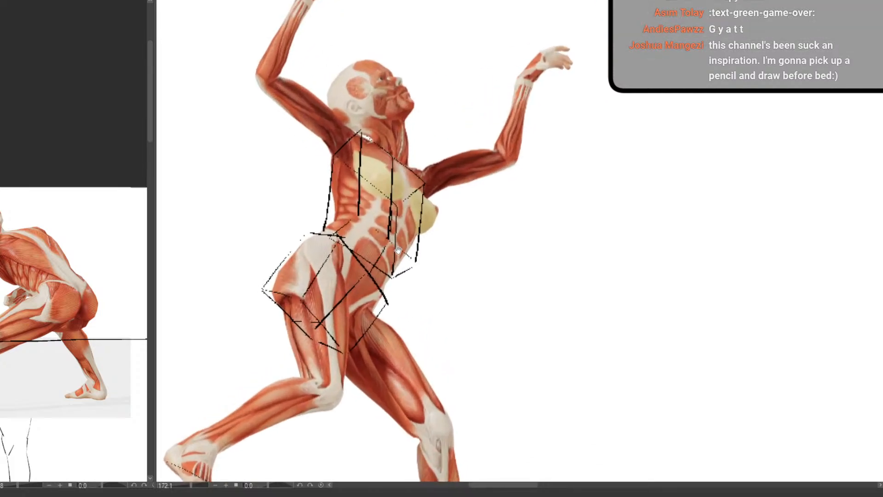
drag(398, 249, 397, 274)
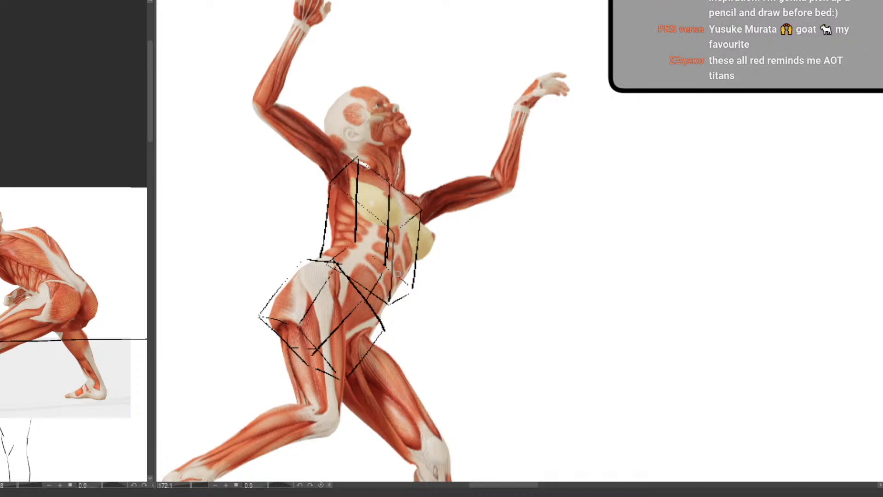
Erase the guide line between the leaping figure's two feet
scroll(419, 322, down, 2)
drag(419, 334, 429, 284)
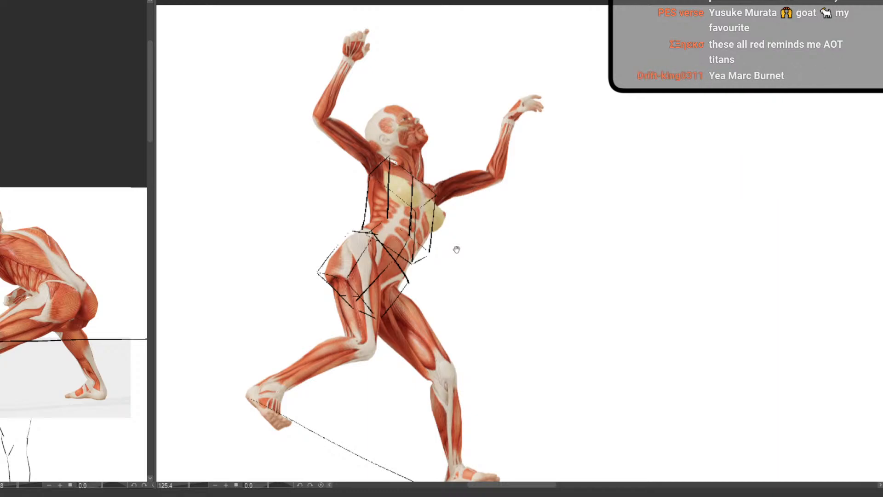
drag(394, 383, 404, 323)
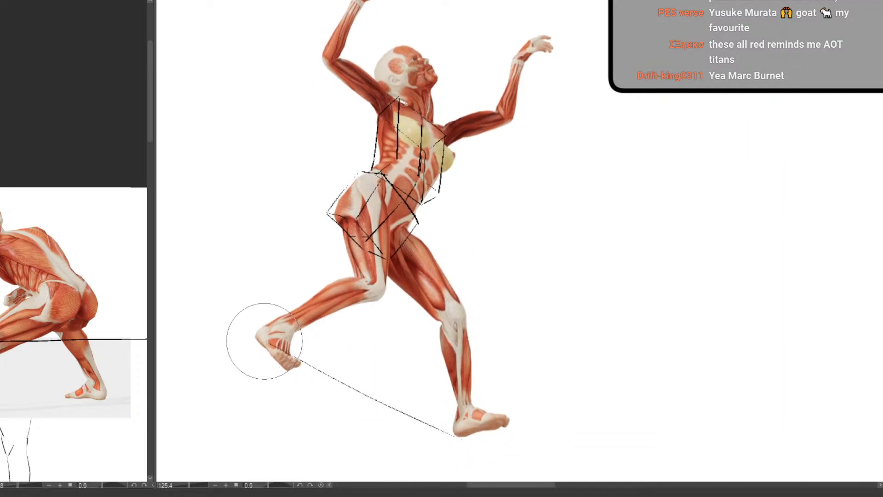
drag(265, 341, 492, 453)
Outline the tilted head as a box, drawing the forehead-to-chin line, crown edge, back edge and jaw edge
drag(405, 323, 400, 412)
mouse_move(427, 259)
mouse_down()
mouse_move(425, 284)
mouse_move(462, 335)
mouse_up()
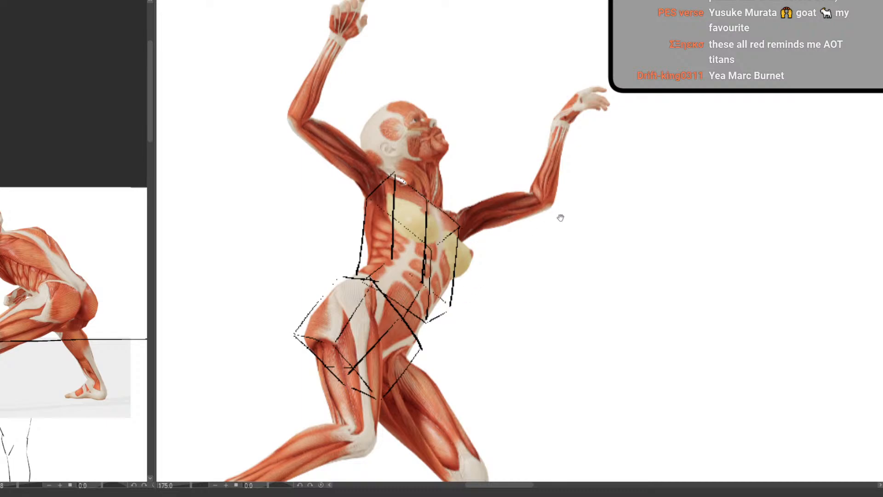
drag(427, 193, 410, 275)
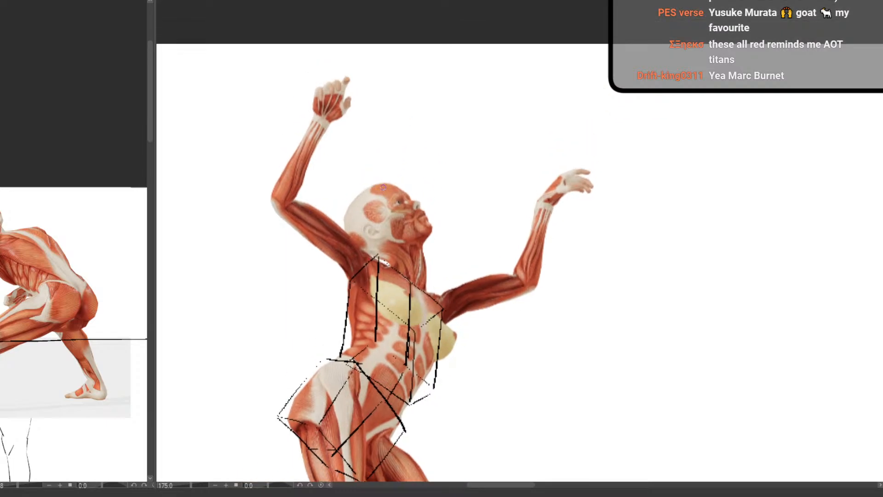
drag(377, 177, 431, 234)
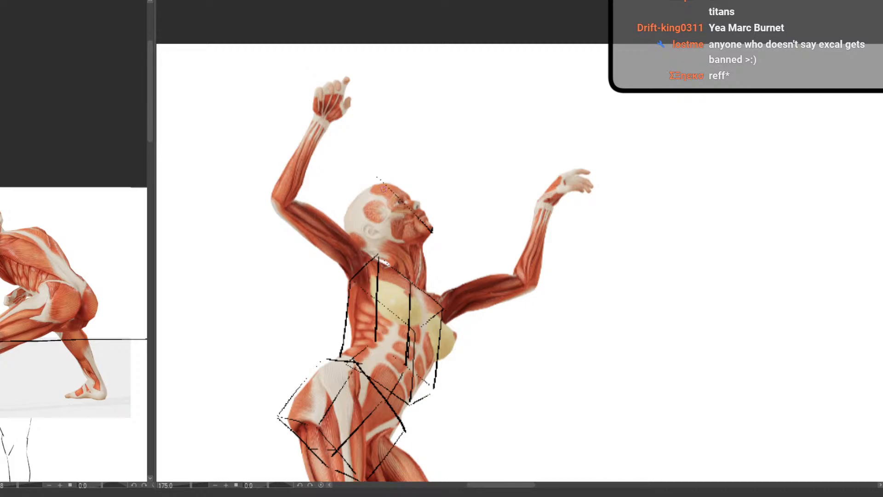
mouse_move(379, 178)
mouse_down()
mouse_move(432, 226)
mouse_move(340, 214)
mouse_move(338, 227)
mouse_move(365, 258)
mouse_up()
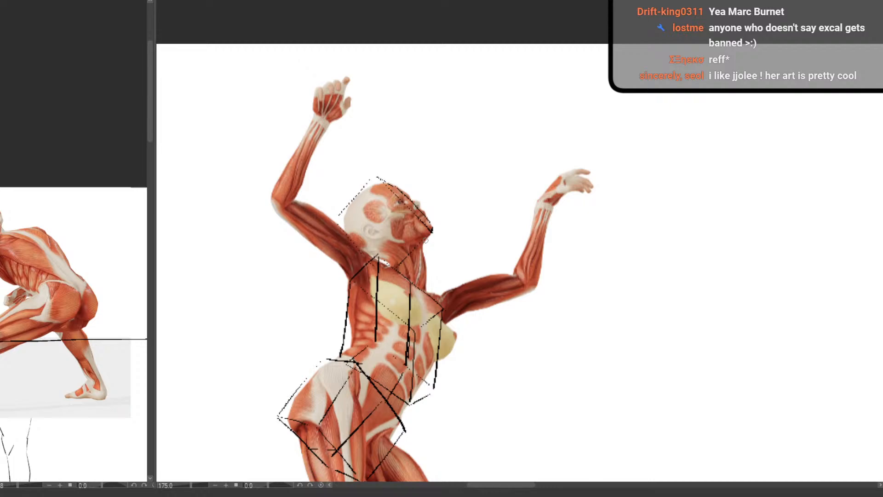
drag(431, 231, 397, 269)
Strengthen the head box's crown, back and jaw edges with bolder strokes
scroll(410, 244, down, 3)
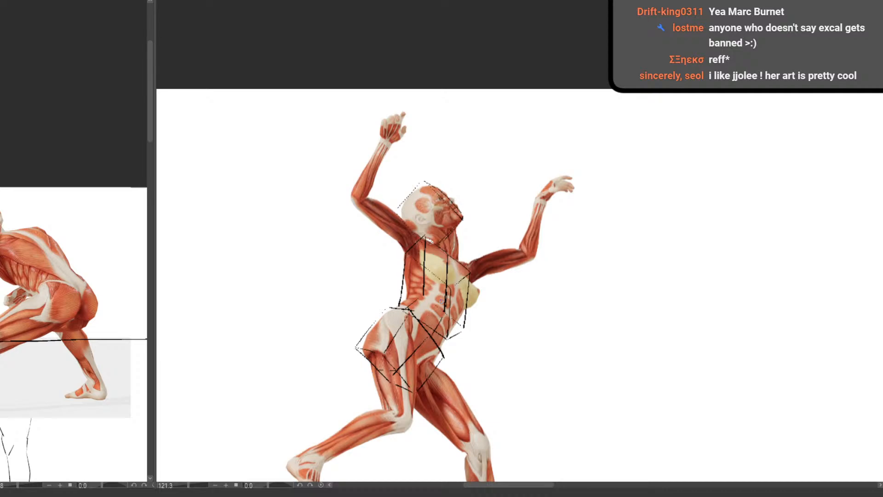
scroll(440, 301, up, 4)
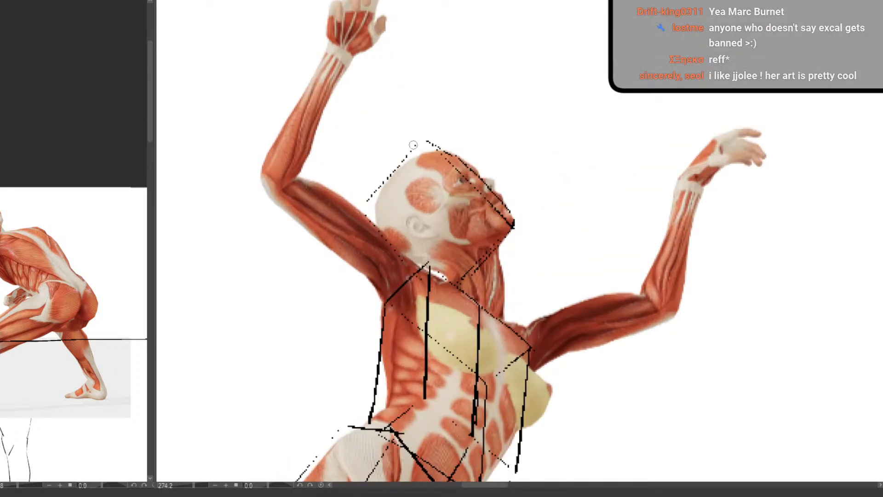
mouse_move(419, 143)
mouse_down()
mouse_move(367, 202)
mouse_move(404, 261)
mouse_up()
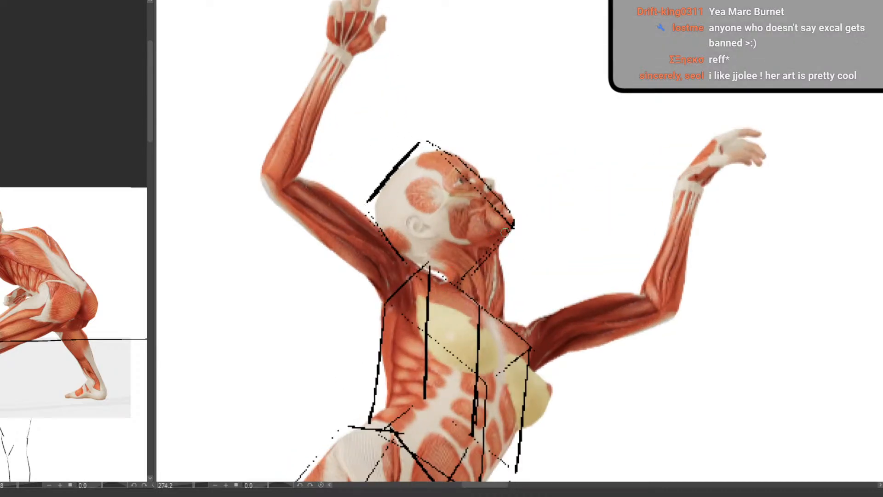
mouse_move(512, 228)
mouse_down()
mouse_move(461, 279)
mouse_move(469, 274)
mouse_up()
Block in the bent leg's thigh as a cylinder, drawing the hip and knee ellipses, the centre line and both side edges
scroll(485, 273, down, 5)
drag(491, 336, 398, 220)
scroll(429, 297, up, 3)
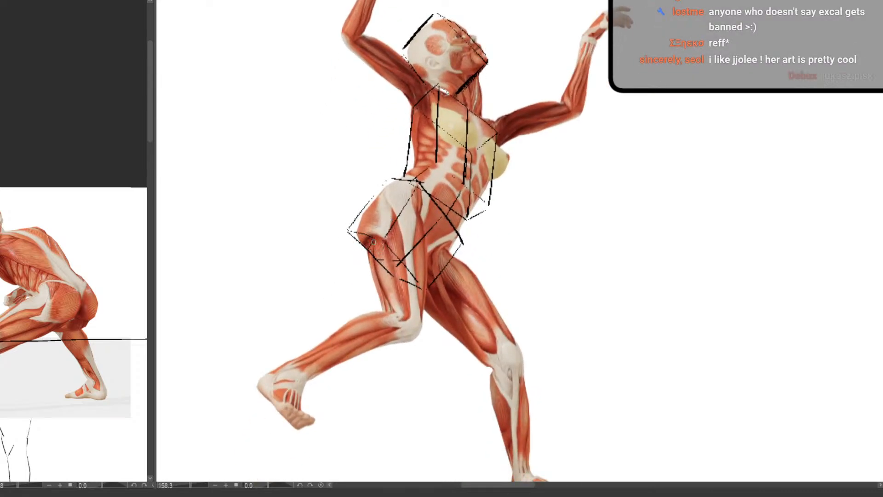
drag(363, 236, 427, 235)
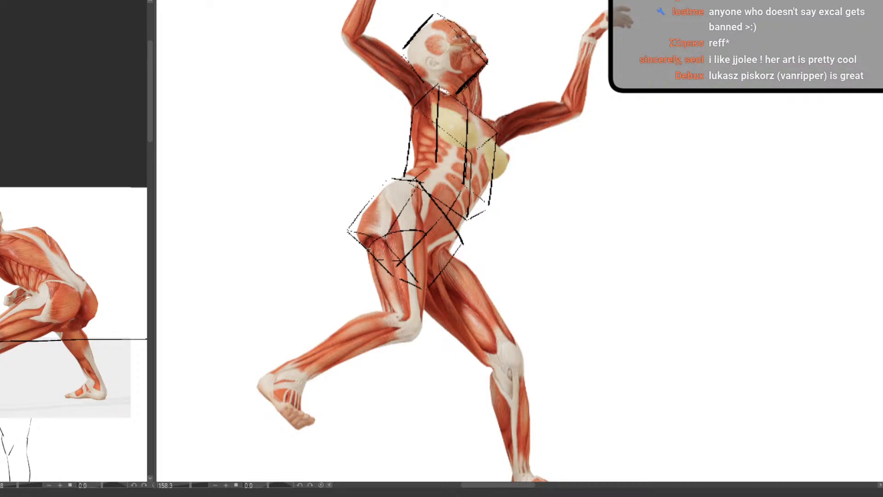
mouse_move(370, 245)
mouse_down()
mouse_move(393, 258)
mouse_move(420, 233)
mouse_up()
mouse_move(395, 216)
mouse_down()
mouse_move(404, 317)
mouse_move(422, 302)
mouse_up()
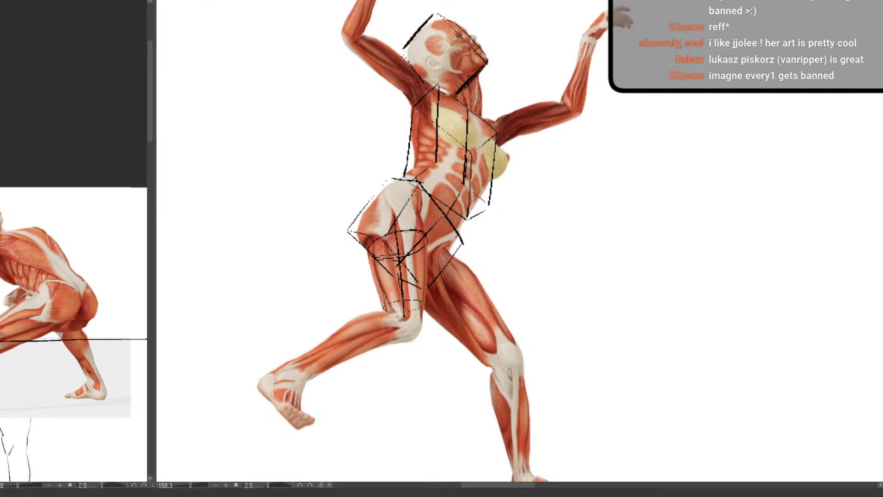
drag(368, 251, 382, 309)
drag(428, 236, 424, 313)
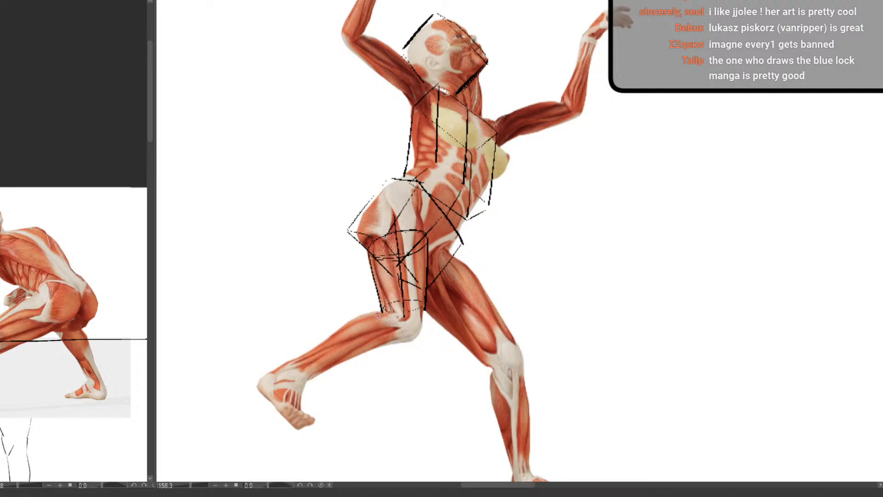
Draw the bent leg's lower leg as a cylinder, with a curved knee end, two long side edges and an ankle ellipse
drag(378, 316, 386, 338)
key(ctrl+z)
drag(380, 314, 387, 340)
drag(435, 304, 435, 381)
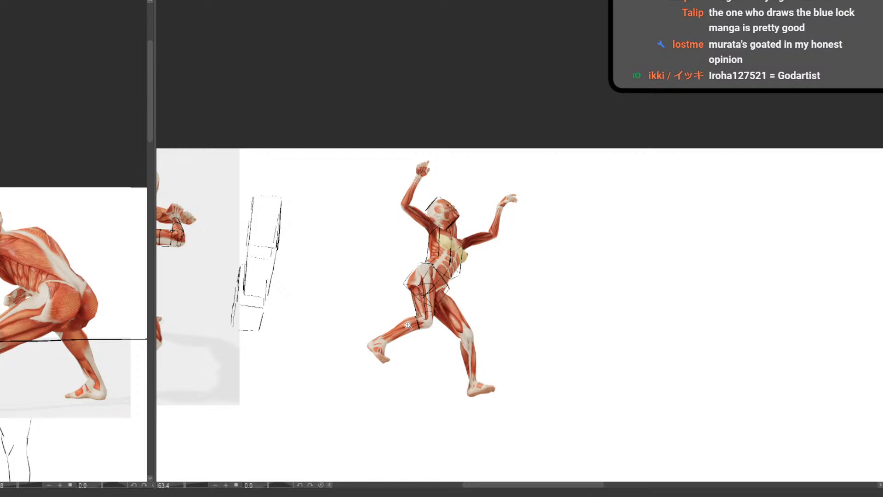
drag(408, 324, 438, 327)
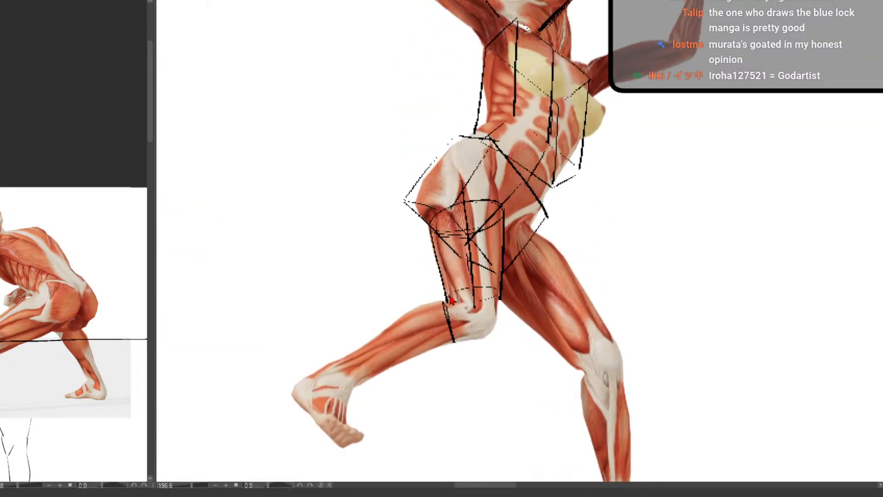
key(ctrl+z)
drag(443, 299, 337, 352)
mouse_move(452, 339)
mouse_down()
mouse_move(355, 382)
mouse_move(350, 363)
mouse_move(352, 381)
mouse_move(338, 353)
mouse_up()
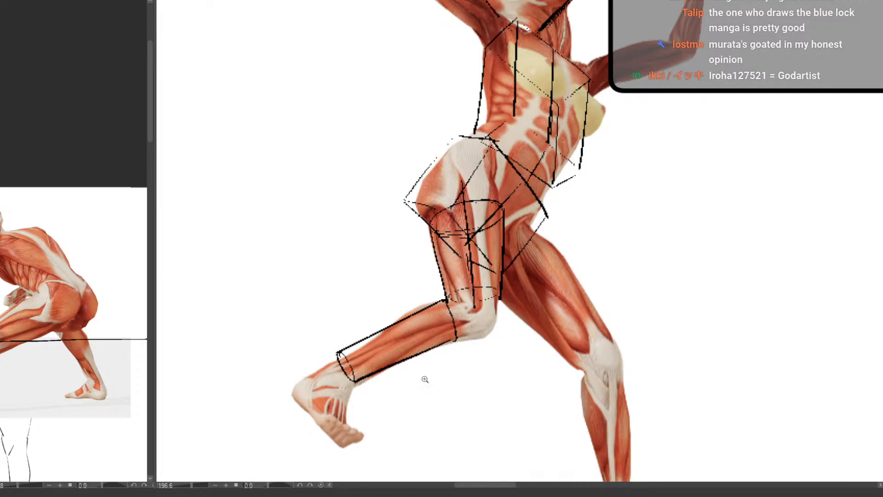
Erase the far curve at the ankle end of the bent leg's shin cylinder and redraw it
mouse_move(424, 379)
mouse_down()
mouse_move(404, 414)
mouse_move(377, 367)
mouse_move(347, 280)
mouse_move(359, 214)
mouse_up()
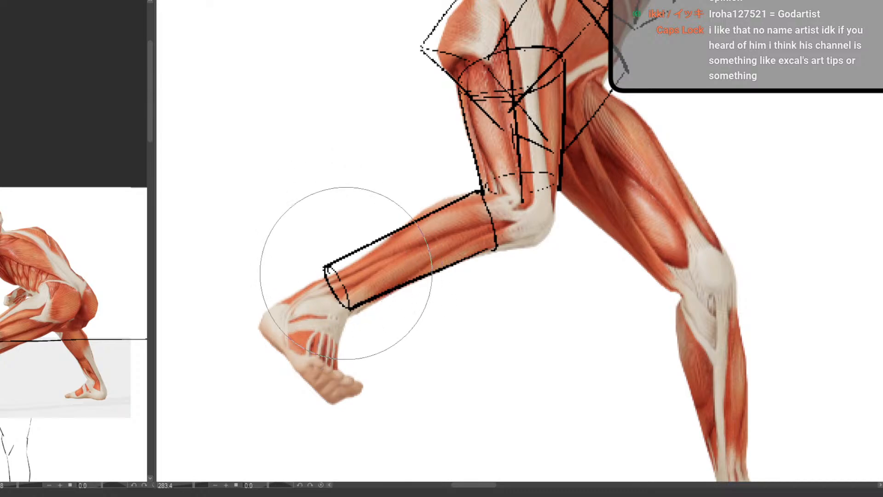
key(p)
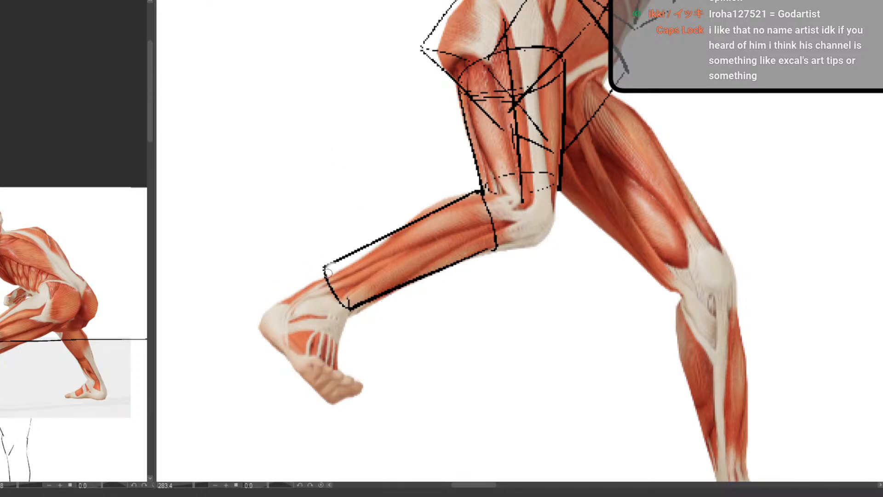
mouse_move(326, 269)
mouse_down()
mouse_move(349, 309)
mouse_move(328, 275)
mouse_up()
Draw the straighter leg's shin as a cylinder, with a curved line below the knee and side edges running to the ankle
drag(481, 308, 440, 320)
drag(493, 333, 370, 278)
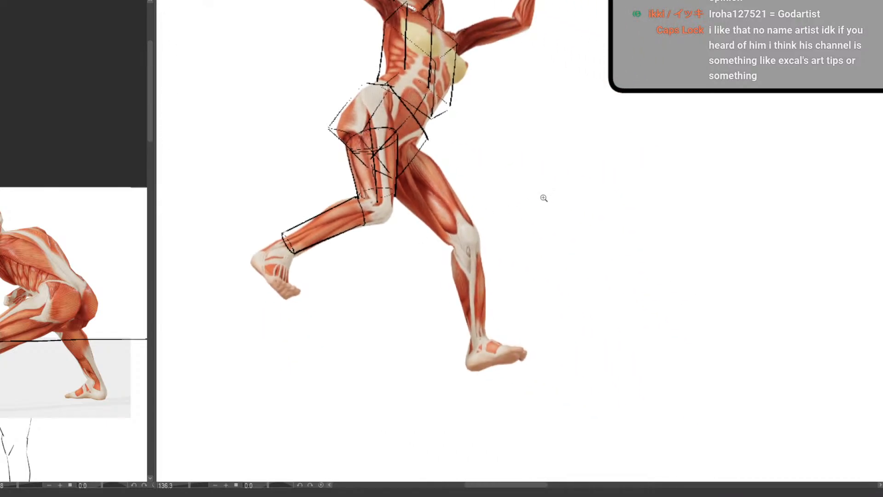
mouse_move(475, 251)
mouse_down()
mouse_move(500, 254)
mouse_move(455, 239)
mouse_move(464, 192)
mouse_move(419, 193)
mouse_move(467, 191)
mouse_up()
key(ctrl+z)
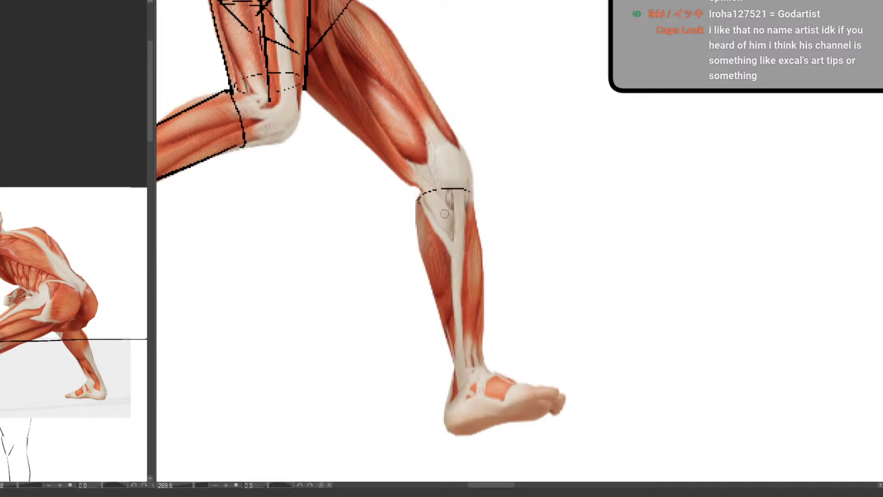
drag(418, 202, 453, 363)
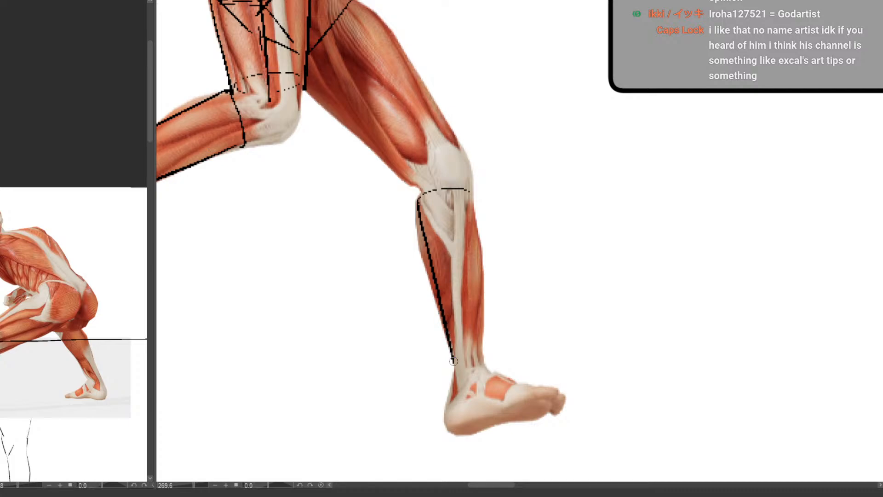
mouse_move(473, 194)
mouse_down()
mouse_move(477, 366)
mouse_move(482, 361)
mouse_up()
drag(466, 247, 465, 385)
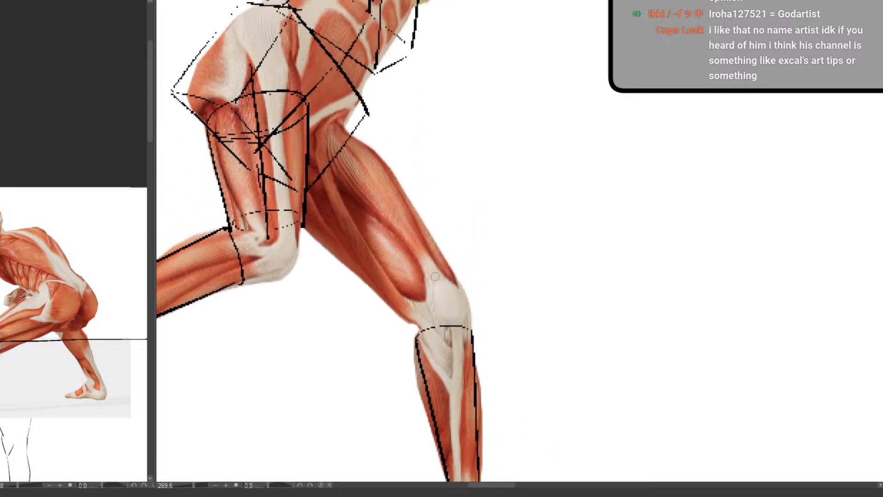
mouse_move(416, 298)
mouse_down()
mouse_move(455, 274)
mouse_move(405, 317)
mouse_up()
click(448, 293)
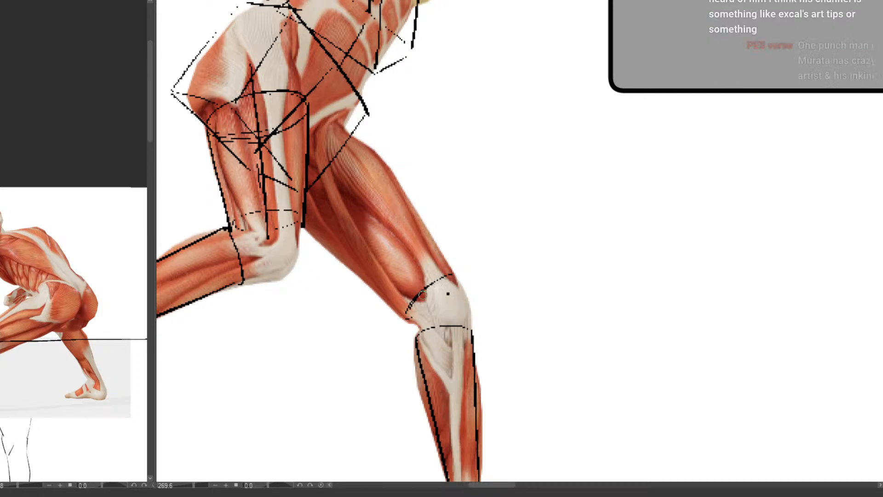
mouse_move(408, 317)
mouse_down()
mouse_move(451, 288)
mouse_move(455, 274)
mouse_move(409, 311)
mouse_move(437, 302)
mouse_move(451, 275)
mouse_move(427, 287)
mouse_move(460, 288)
mouse_move(439, 337)
mouse_up()
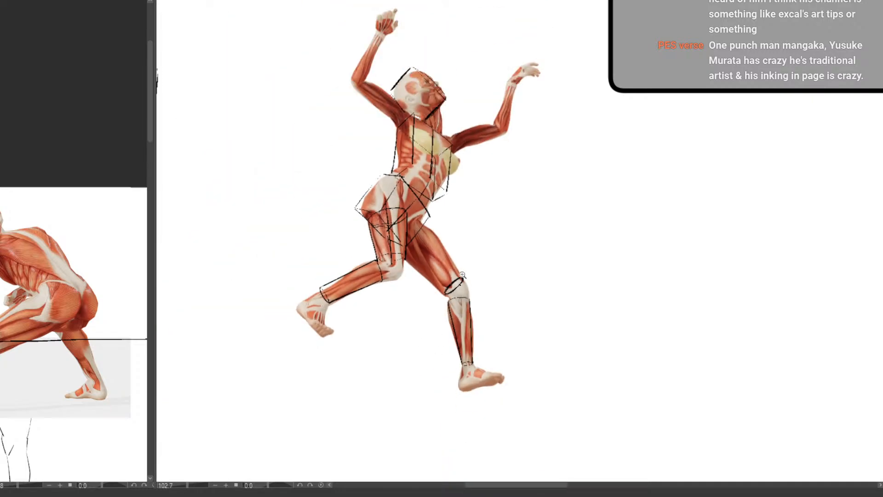
drag(464, 274, 482, 261)
key(ctrl+z)
key(ctrl+z)
key(ctrl+z)
key(ctrl+z)
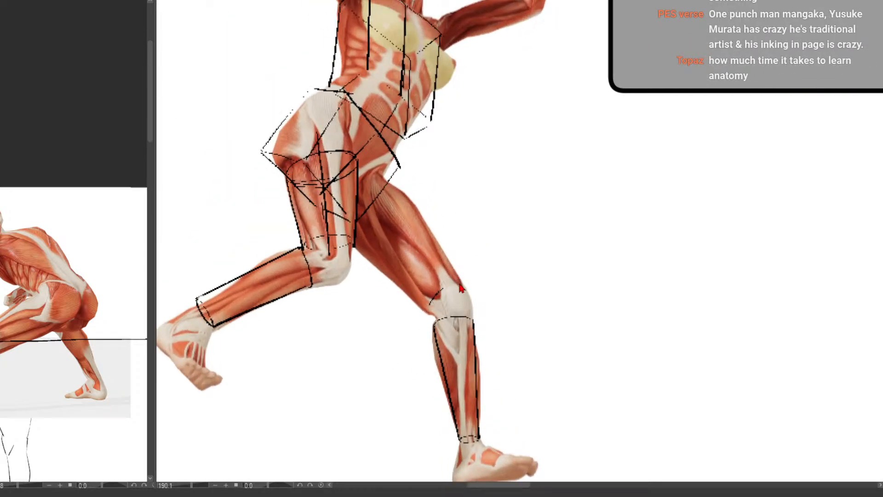
key(ctrl+z)
Block in the straighter leg's thigh as a cylinder, with a tilted knee ellipse, two side edges and a curved hip end
mouse_move(459, 282)
mouse_down()
mouse_move(431, 311)
mouse_move(460, 282)
mouse_move(430, 307)
mouse_move(459, 283)
mouse_move(438, 284)
mouse_up()
scroll(451, 258, up, 2)
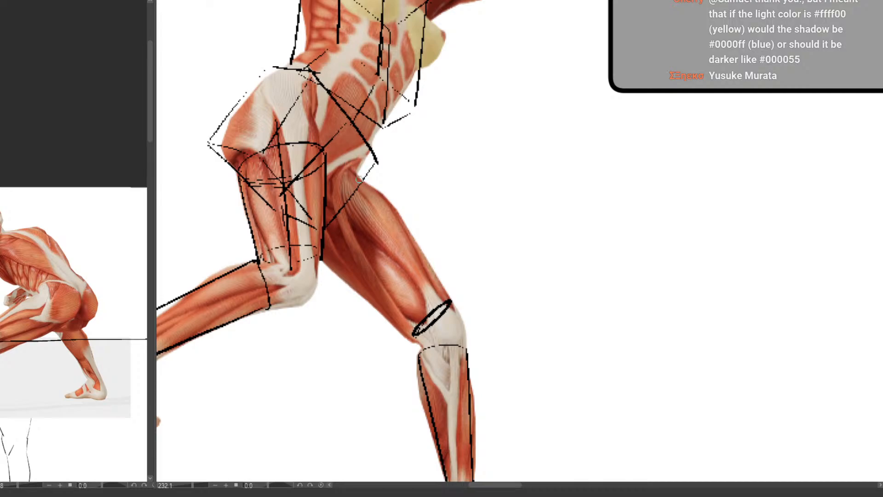
drag(358, 171, 451, 298)
drag(326, 261, 414, 334)
mouse_move(326, 203)
mouse_down()
mouse_move(358, 174)
mouse_move(322, 200)
mouse_up()
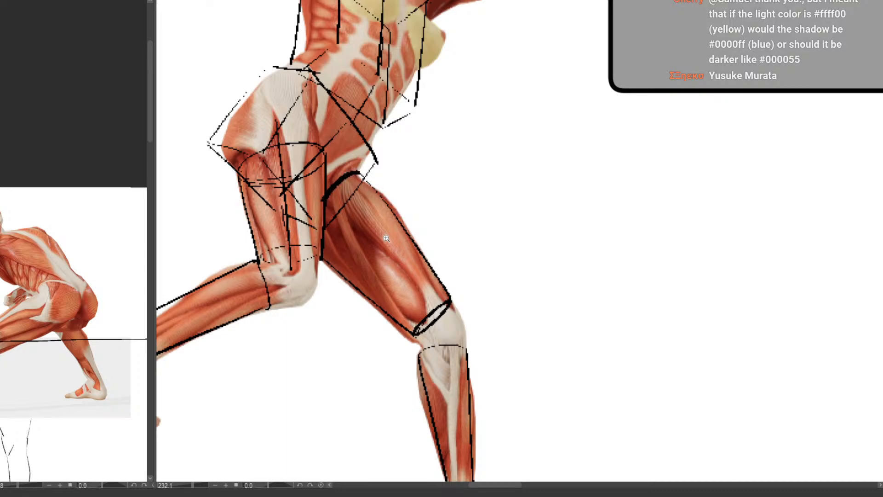
Draw the upper arm behind the head as a cylinder, with ellipses near the shoulder and elbow joined by side edges
drag(391, 235, 439, 260)
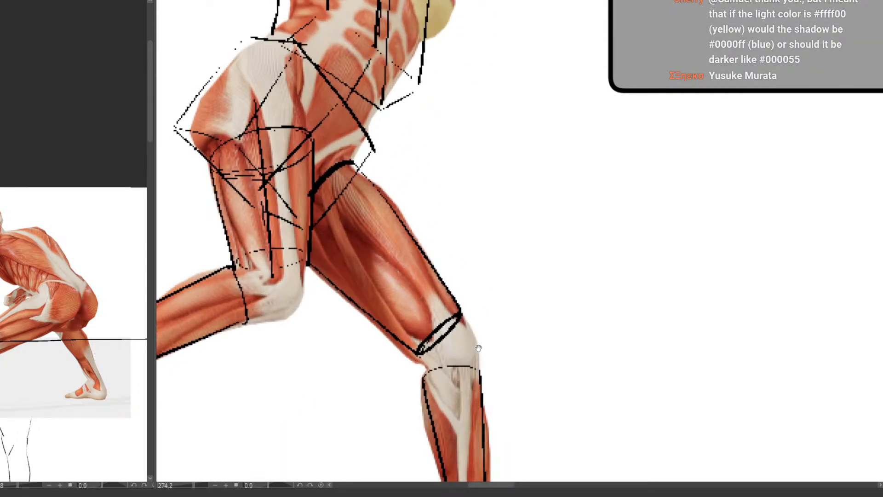
drag(485, 359, 462, 360)
drag(489, 361, 492, 293)
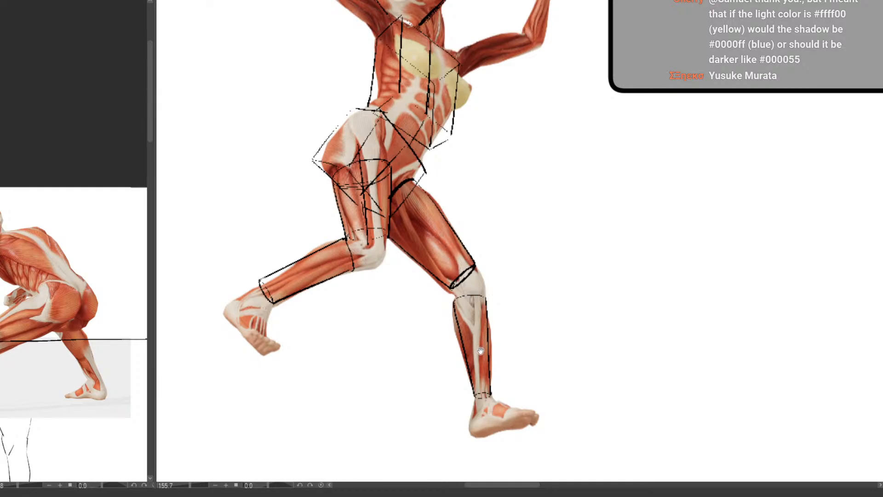
drag(480, 353, 448, 464)
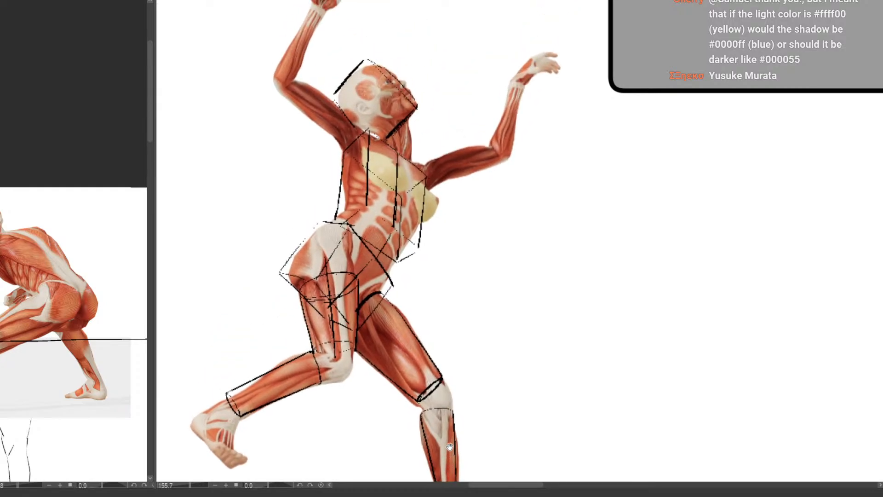
click(362, 149)
drag(362, 149, 364, 222)
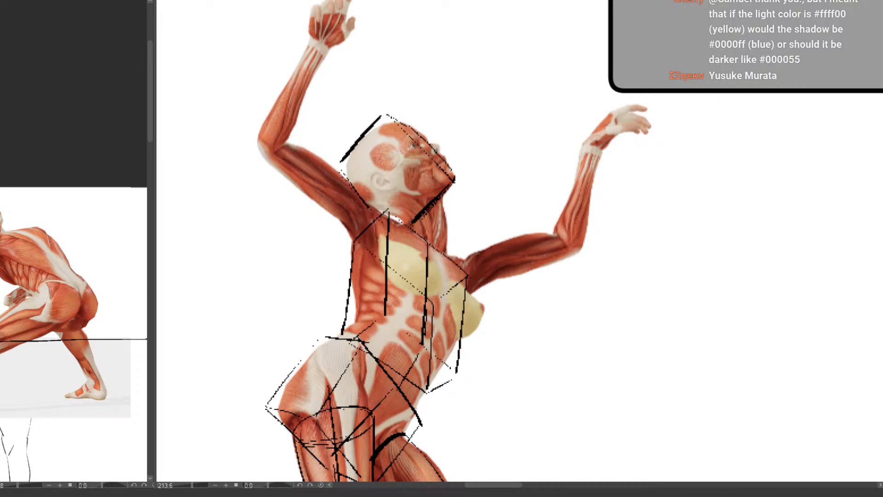
scroll(354, 199, up, 1)
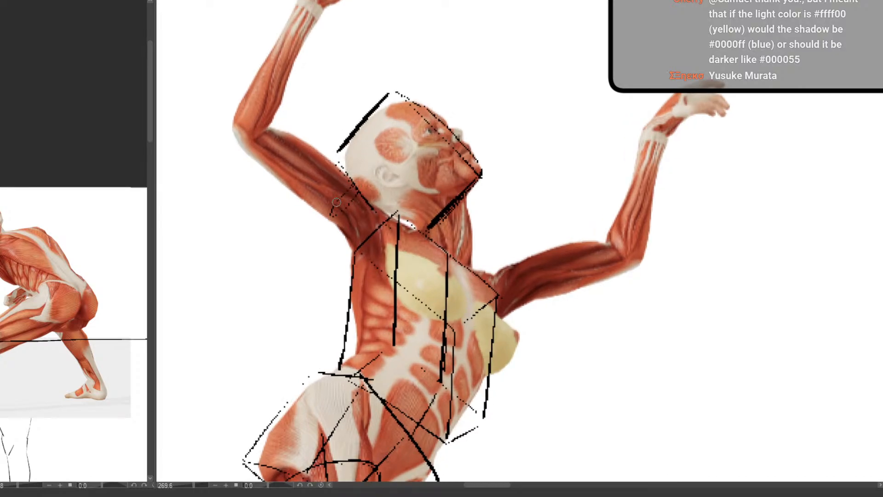
mouse_move(355, 186)
mouse_down()
mouse_move(329, 217)
mouse_move(357, 190)
mouse_move(328, 216)
mouse_move(248, 148)
mouse_move(344, 174)
mouse_move(270, 130)
mouse_move(250, 145)
mouse_move(270, 130)
mouse_up()
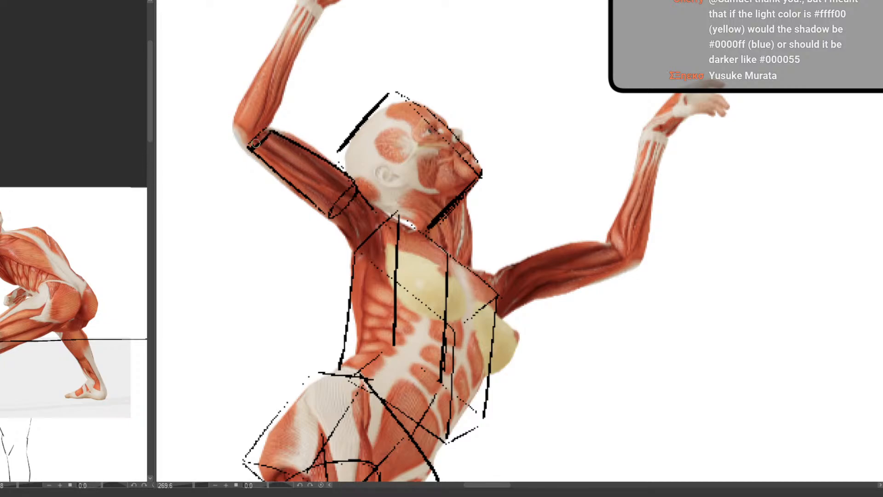
Draw the raised forearm behind the head as a cylinder from a curved elbow end up to the wrist
drag(482, 304, 517, 388)
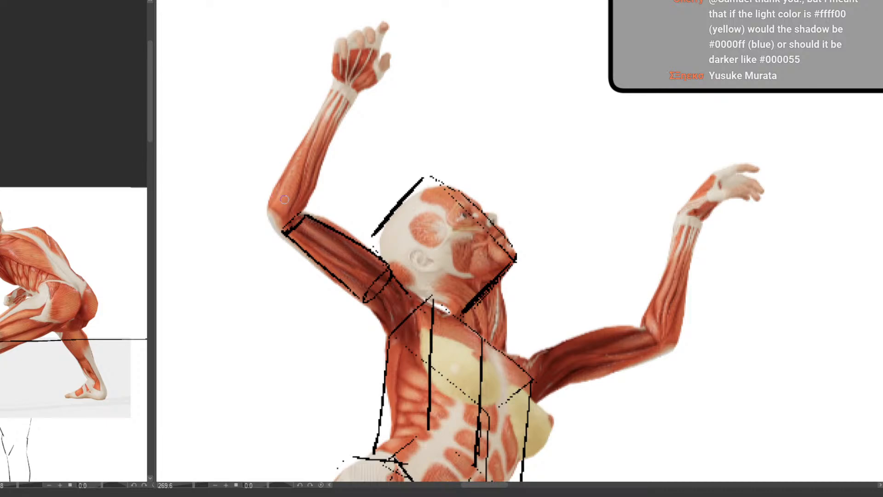
drag(271, 197, 303, 211)
mouse_move(270, 197)
mouse_down()
mouse_move(338, 85)
mouse_move(356, 94)
mouse_move(354, 107)
mouse_move(302, 209)
mouse_up()
scroll(326, 196, down, 5)
scroll(405, 240, up, 5)
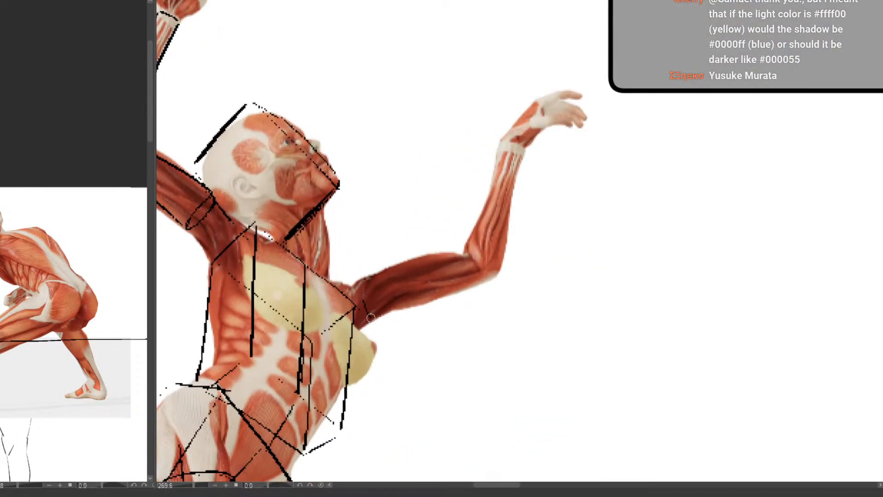
Draw the upper arm in front of the chest as a cylinder, with curved shoulder and elbow ends and two side edges
drag(367, 276, 374, 318)
drag(366, 275, 461, 251)
drag(376, 316, 476, 280)
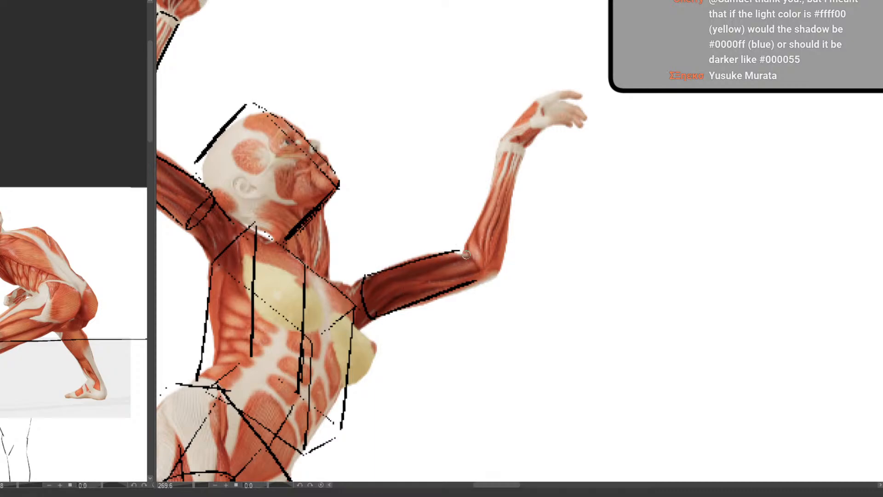
mouse_move(461, 251)
mouse_down()
mouse_move(473, 279)
mouse_move(473, 268)
mouse_up()
Draw the forearm in front of the chest as a cylinder from the elbow up to the wrist
mouse_move(464, 251)
mouse_down()
mouse_move(496, 262)
mouse_move(466, 246)
mouse_move(505, 146)
mouse_move(526, 155)
mouse_move(522, 149)
mouse_move(512, 236)
mouse_up()
key(ctrl+z)
drag(522, 150, 502, 264)
mouse_move(495, 267)
mouse_down()
mouse_move(460, 376)
mouse_move(368, 337)
mouse_up()
scroll(404, 322, up, 3)
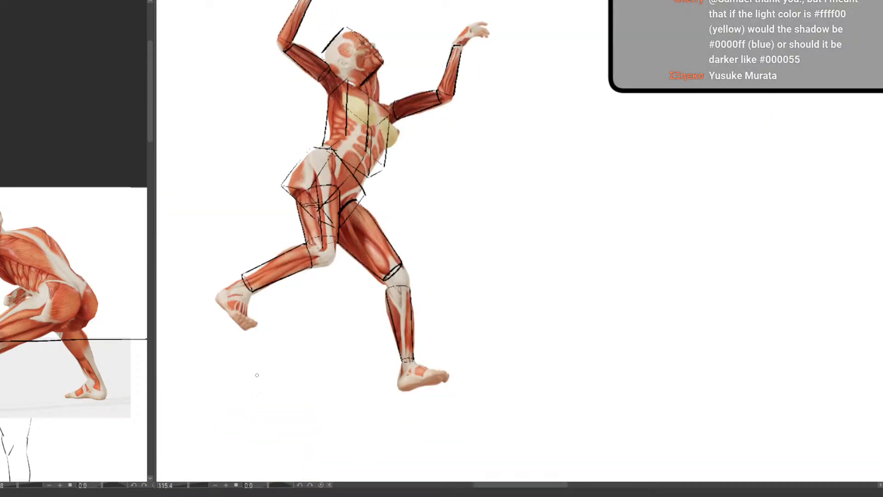
scroll(458, 251, down, 2)
drag(465, 272, 451, 369)
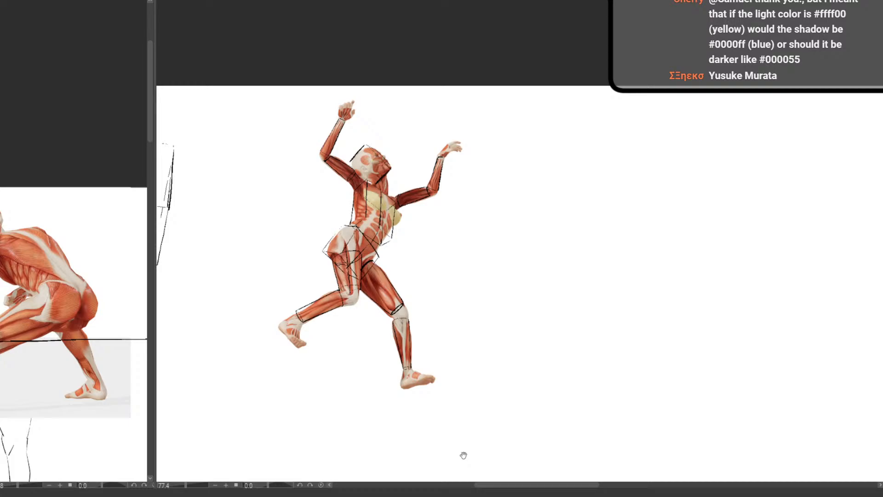
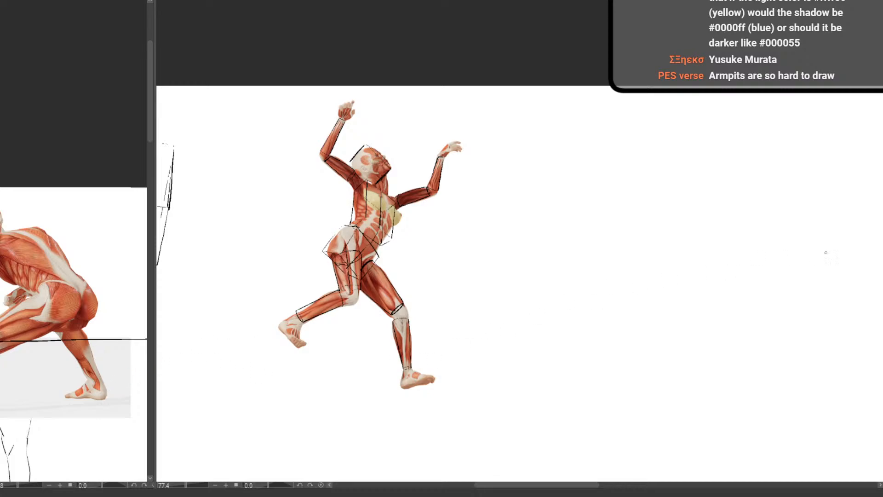
Widen the reference view to show the seated muscle figure and bring an empty canvas area beneath the earlier studies into view
drag(106, 385, 86, 378)
drag(156, 301, 302, 296)
drag(152, 362, 194, 364)
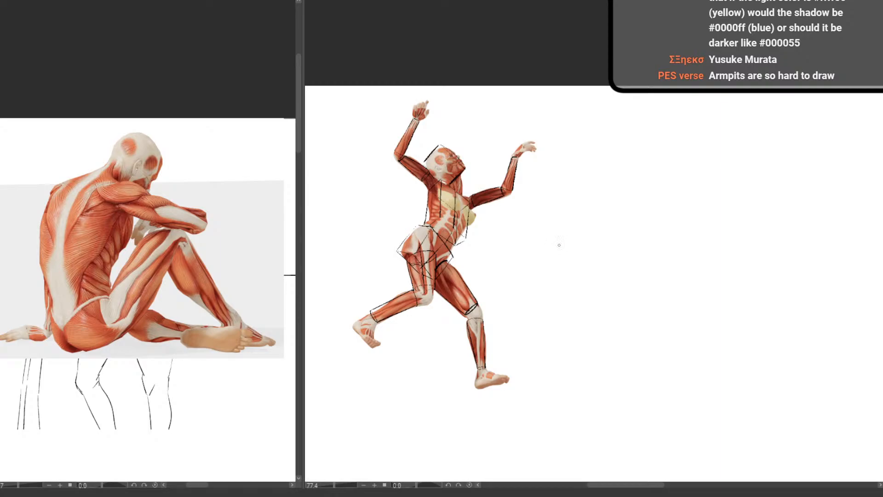
drag(559, 245, 505, 298)
drag(606, 338, 502, 296)
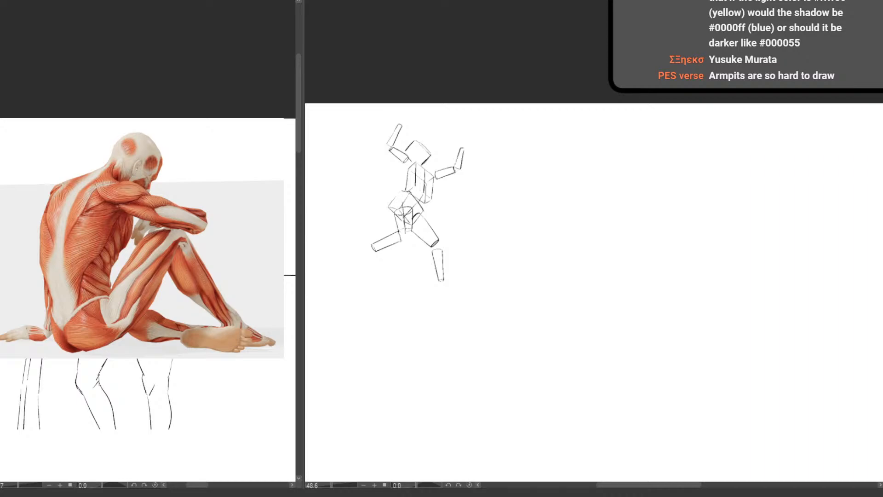
drag(403, 347, 673, 209)
drag(476, 287, 506, 270)
mouse_move(499, 272)
mouse_down()
mouse_move(426, 284)
mouse_move(373, 312)
mouse_up()
drag(296, 221, 270, 213)
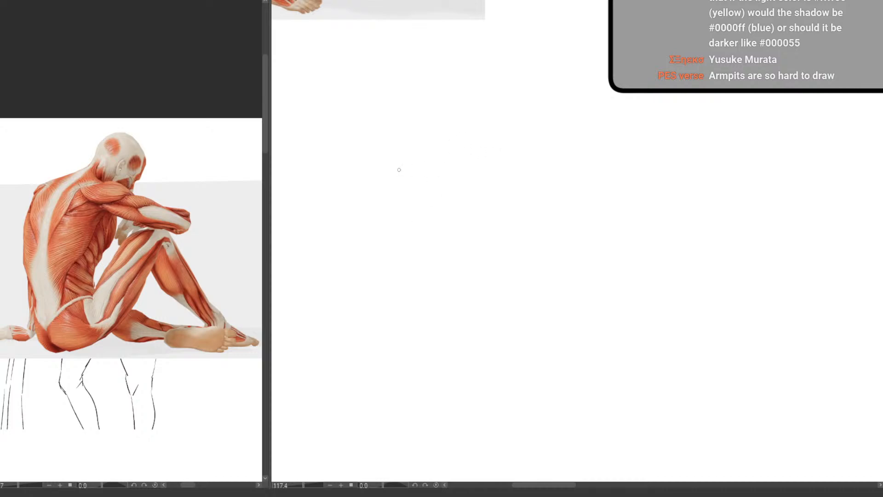
Draw a long, nearly horizontal guide line across the empty area for the seated pose
drag(327, 141, 669, 134)
key(e)
key(p)
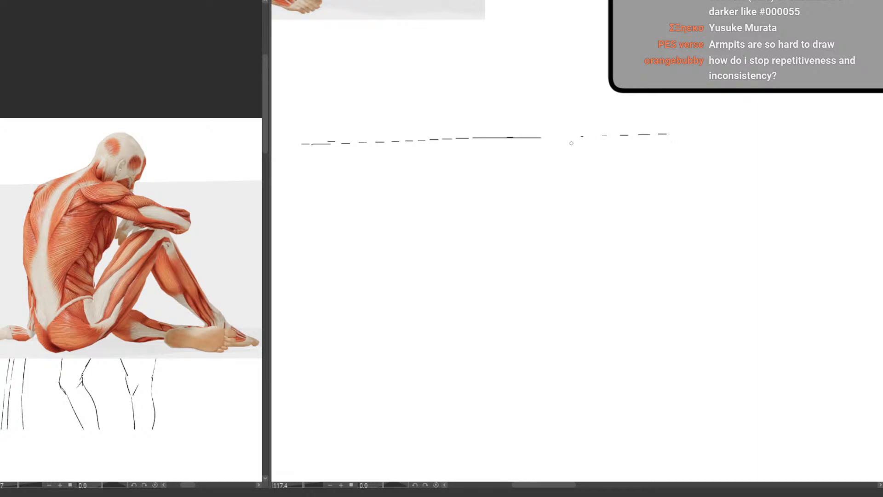
drag(450, 215, 439, 213)
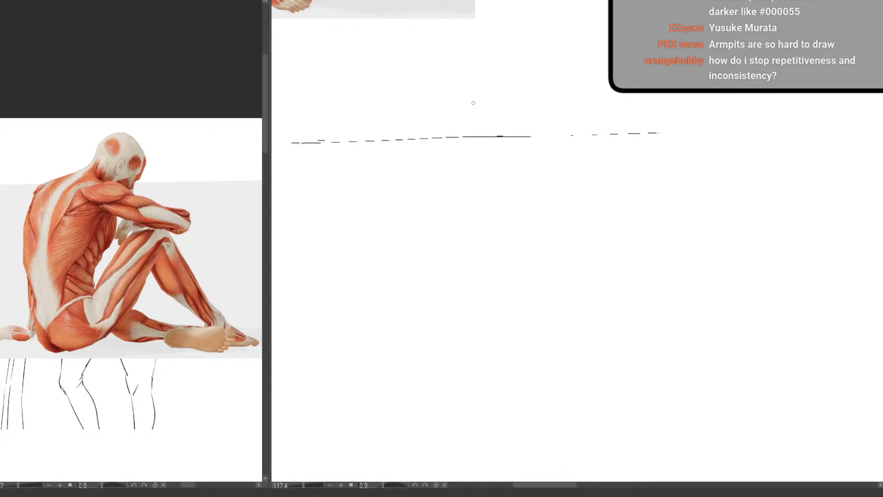
Block in the bowed head around the guide line with straight strokes for the skull, jaw, ear and neck
drag(472, 105, 446, 138)
drag(489, 104, 504, 122)
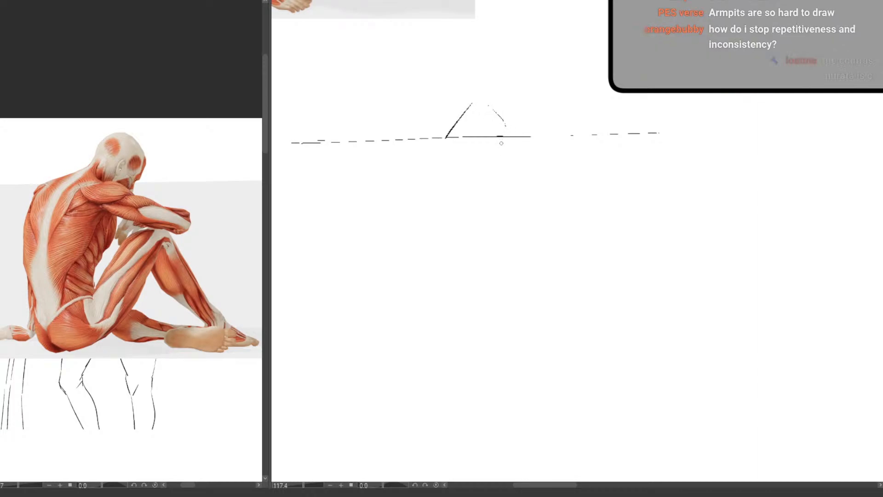
mouse_move(496, 152)
mouse_down()
mouse_move(469, 171)
mouse_move(461, 142)
mouse_move(472, 135)
mouse_up()
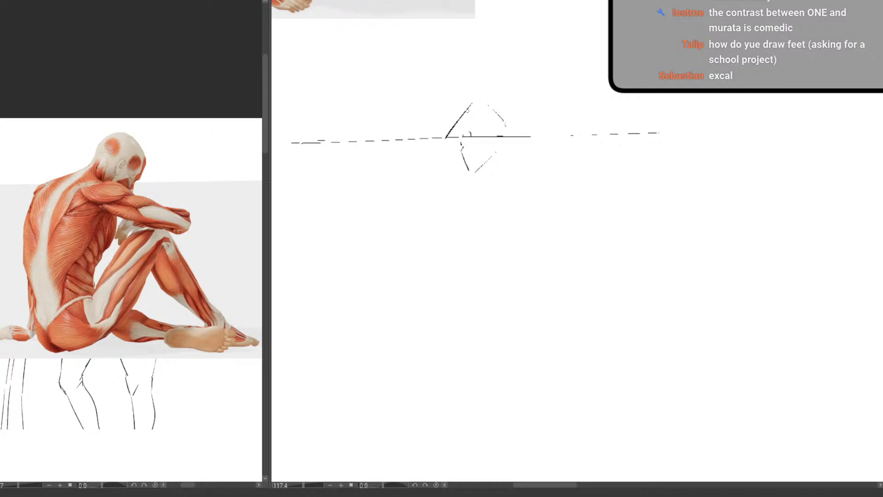
drag(447, 140, 459, 150)
Draw the curved back from the neck down to the seat, with a short ground line under the hips
mouse_move(438, 144)
mouse_down()
mouse_move(409, 166)
mouse_move(372, 224)
mouse_move(392, 185)
mouse_move(399, 175)
mouse_move(365, 250)
mouse_up()
drag(369, 299, 371, 309)
drag(365, 277, 374, 323)
key(e)
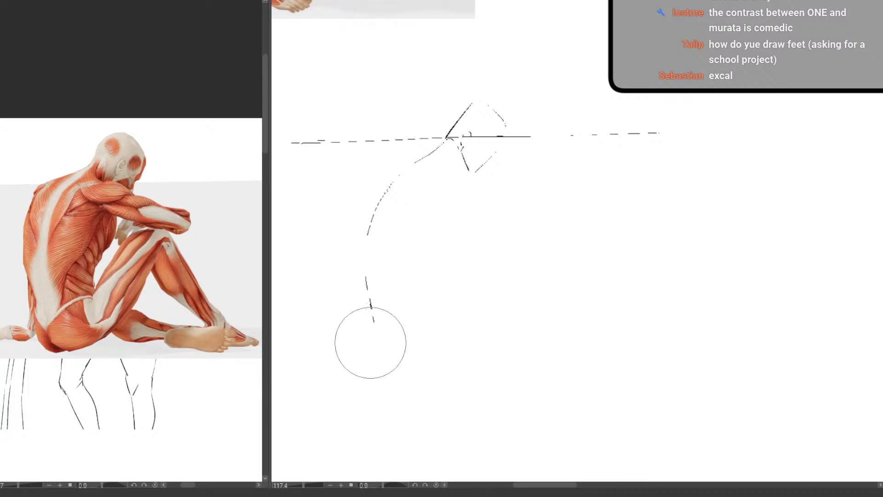
click(371, 344)
key(p)
drag(366, 319, 400, 319)
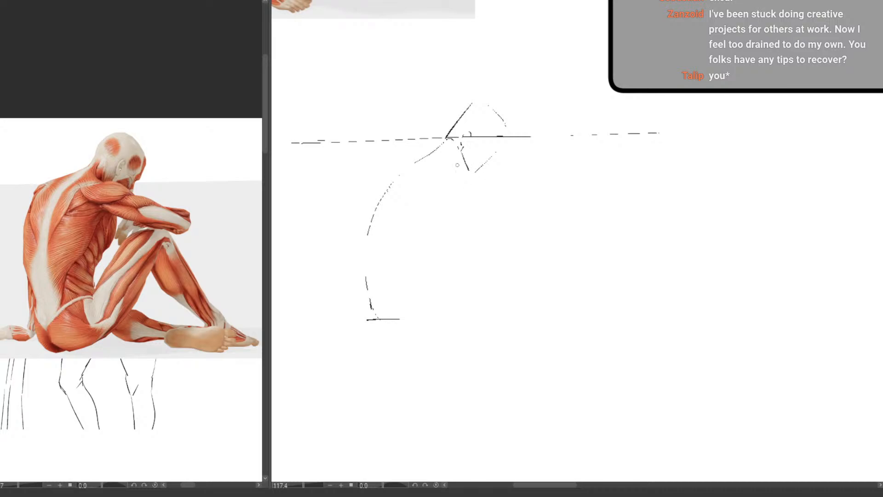
Draw the arm reaching forward from the shoulder as a tapered block with a squared elbow end
drag(451, 156, 541, 187)
drag(449, 187, 506, 195)
drag(454, 187, 532, 206)
Draw the front edge of the ribcage, the waist line and a simple box for the pelvis on the ground
drag(476, 199, 439, 257)
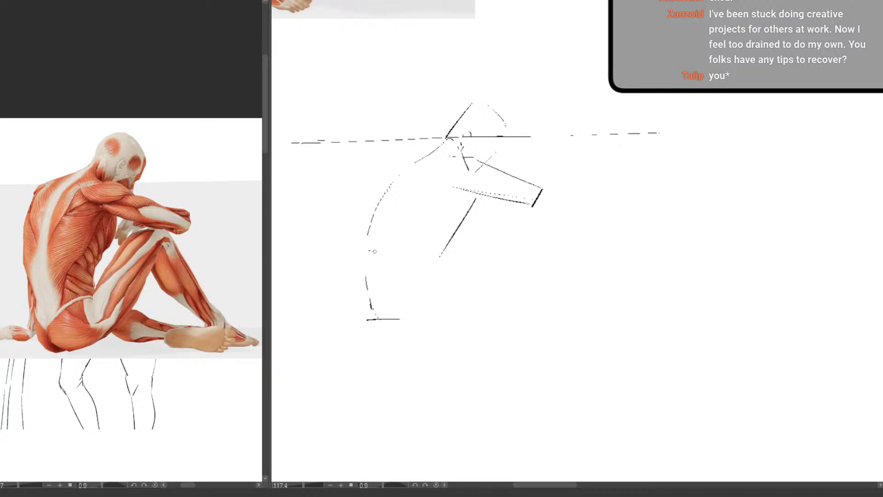
mouse_move(368, 251)
mouse_down()
mouse_move(431, 259)
mouse_move(440, 300)
mouse_up()
drag(374, 320, 442, 311)
mouse_move(363, 289)
mouse_down()
mouse_move(359, 316)
mouse_move(384, 321)
mouse_move(370, 295)
mouse_move(375, 317)
mouse_move(430, 318)
mouse_up()
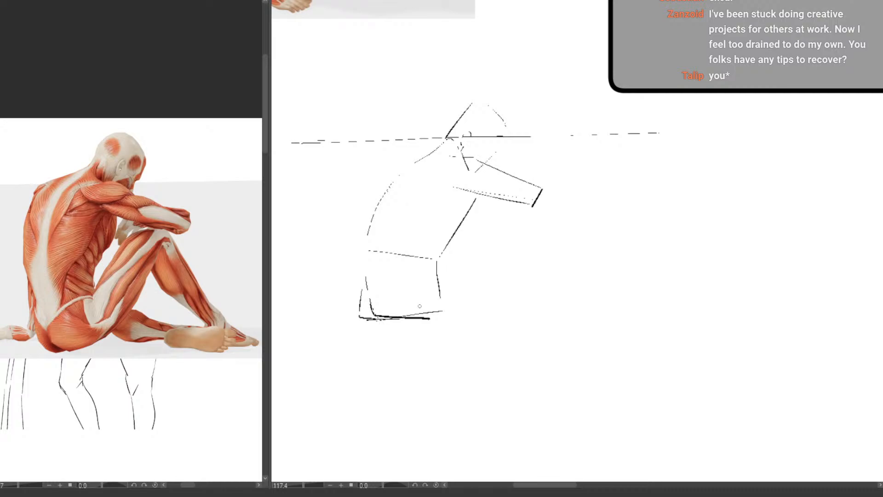
key(ctrl+z)
Draw the raised leg with a straight-edged thigh, a circle for the knee, the shin and a wedge-shaped foot on the ground line
mouse_move(367, 309)
mouse_down()
mouse_move(371, 304)
mouse_move(380, 318)
mouse_move(435, 316)
mouse_move(513, 217)
mouse_move(507, 204)
mouse_move(505, 230)
mouse_move(527, 225)
mouse_move(438, 259)
mouse_up()
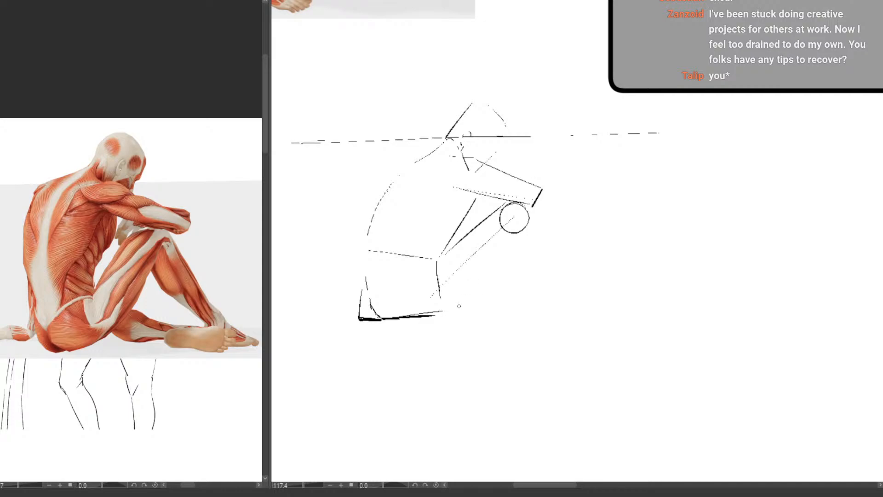
drag(459, 306, 519, 236)
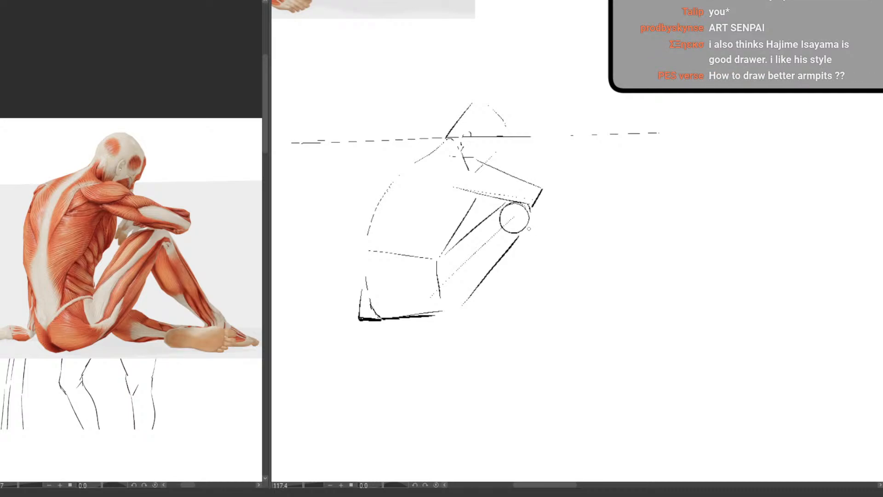
drag(532, 210, 572, 294)
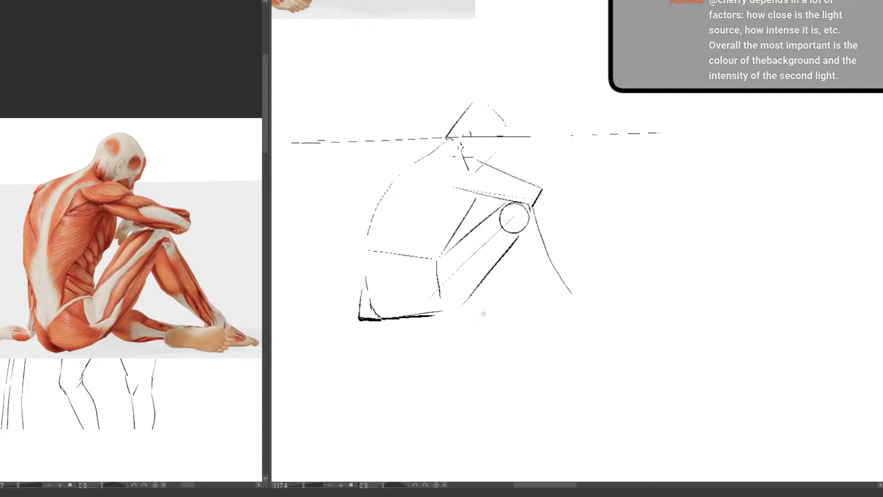
drag(423, 318, 606, 311)
mouse_move(513, 242)
mouse_down()
mouse_move(514, 259)
mouse_move(557, 300)
mouse_move(555, 310)
mouse_move(608, 299)
mouse_move(614, 308)
mouse_up()
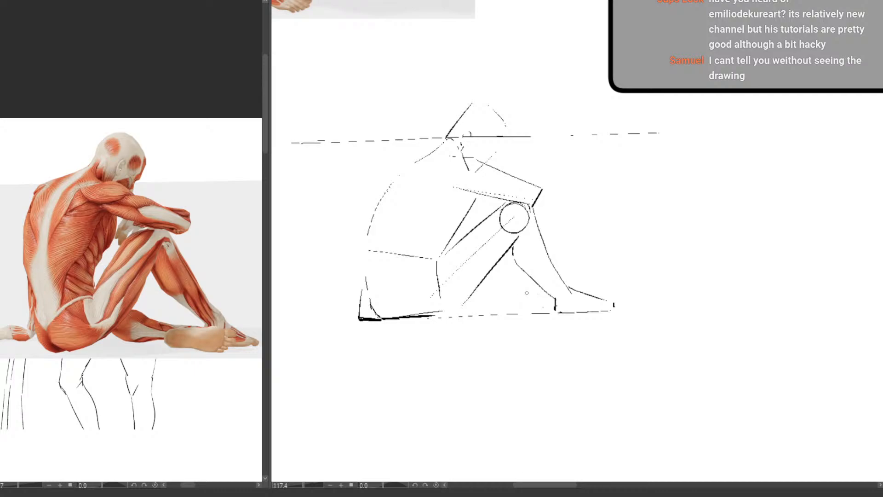
Draw the folded leg lying on the ground beneath the raised knee, ending in a boxy foot
mouse_move(515, 292)
mouse_down()
mouse_move(576, 294)
mouse_move(508, 306)
mouse_move(512, 319)
mouse_move(563, 323)
mouse_move(573, 300)
mouse_move(569, 321)
mouse_up()
drag(506, 314, 460, 307)
mouse_move(514, 292)
mouse_down()
mouse_move(490, 283)
mouse_move(476, 302)
mouse_move(508, 315)
mouse_move(509, 293)
mouse_move(483, 280)
mouse_up()
key(ctrl+z)
key(ctrl+z)
key(ctrl+y)
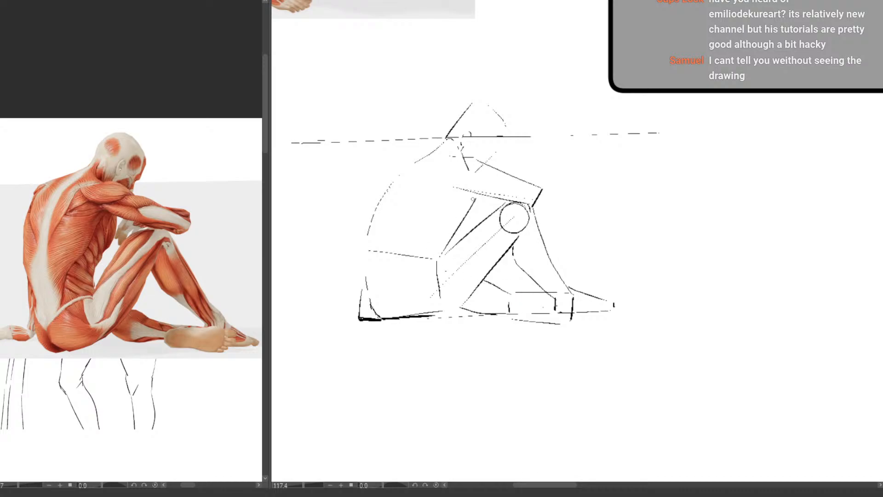
Reinforce the front edge of the torso, and erase and redraw the back contour from the neck to the seat
mouse_move(474, 197)
mouse_down()
mouse_move(438, 258)
mouse_move(454, 222)
mouse_move(443, 237)
mouse_up()
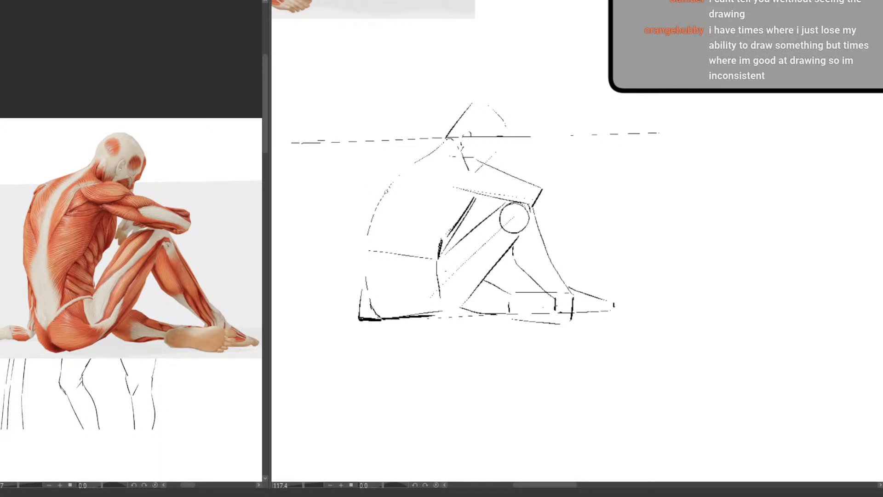
key(e)
drag(396, 177, 382, 210)
key(p)
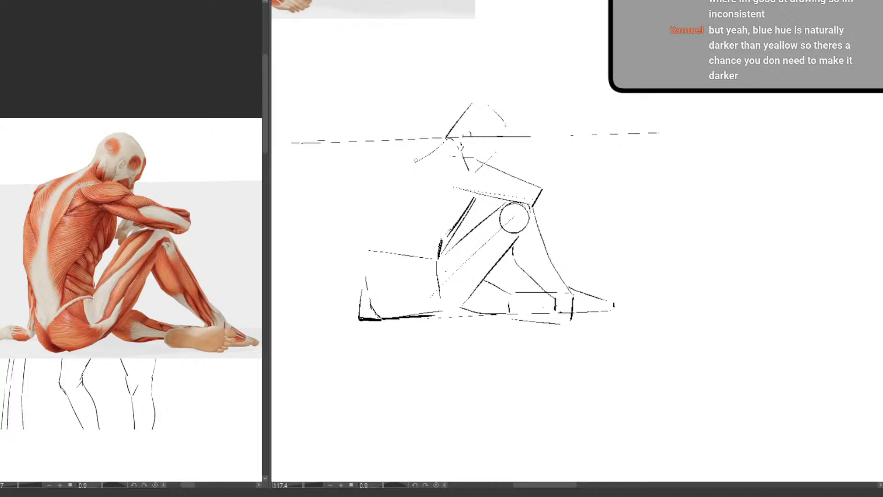
mouse_move(436, 146)
mouse_down()
mouse_move(407, 160)
mouse_move(375, 211)
mouse_move(369, 275)
mouse_up()
key(e)
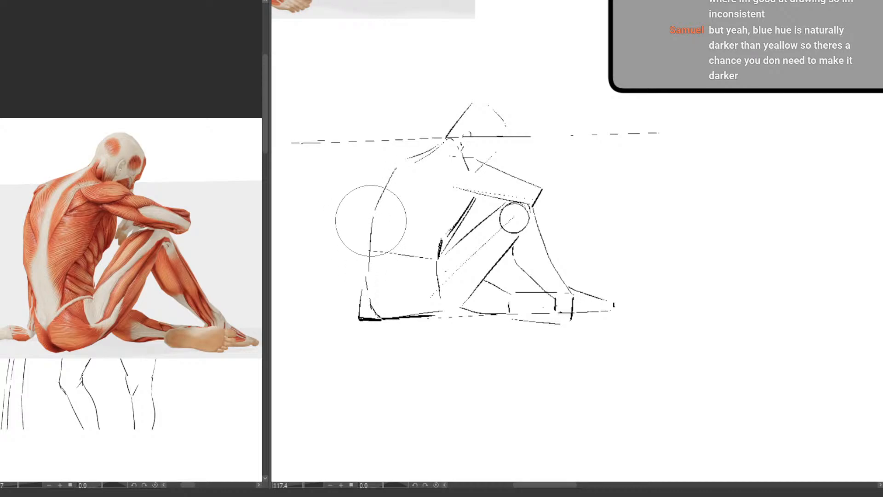
key(p)
drag(370, 221, 367, 275)
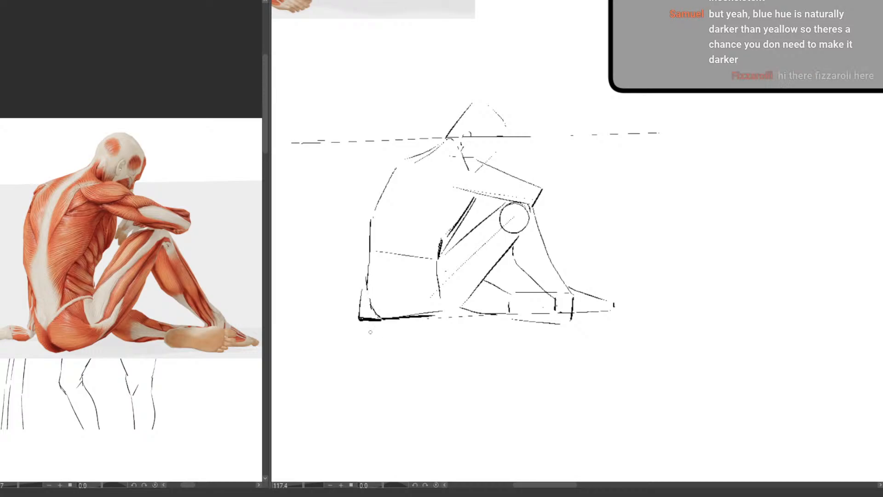
key(ctrl+z)
mouse_move(371, 221)
mouse_down()
mouse_move(367, 303)
mouse_move(367, 292)
mouse_move(379, 317)
mouse_up()
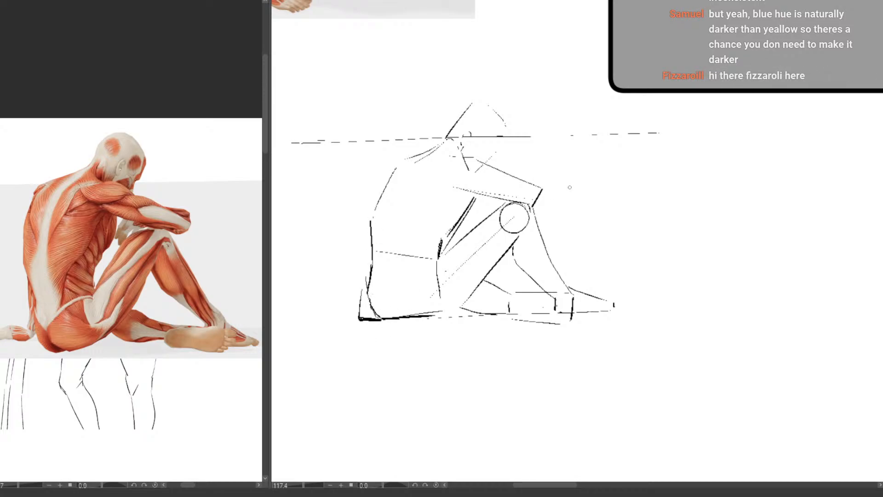
Clean up the rear corner of the pelvis by erasing the extra lines and redrawing it closer to the body
key(e)
mouse_move(365, 281)
mouse_down()
mouse_move(372, 313)
mouse_move(372, 262)
mouse_move(364, 294)
mouse_move(368, 321)
mouse_move(378, 311)
mouse_move(369, 291)
mouse_move(389, 319)
mouse_up()
key(p)
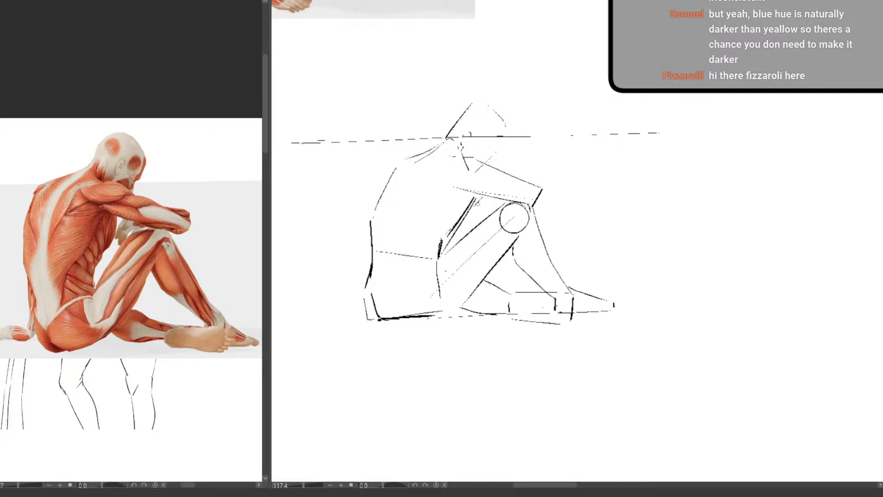
Add the hanging hand under the forearm, the far shoulder, and the supporting arm and hand block on the ground behind the figure
mouse_move(486, 196)
mouse_down()
mouse_move(476, 209)
mouse_move(496, 199)
mouse_move(476, 207)
mouse_move(477, 226)
mouse_up()
drag(425, 153, 394, 162)
mouse_move(383, 193)
mouse_down()
mouse_move(368, 297)
mouse_move(320, 301)
mouse_up()
drag(342, 297, 347, 307)
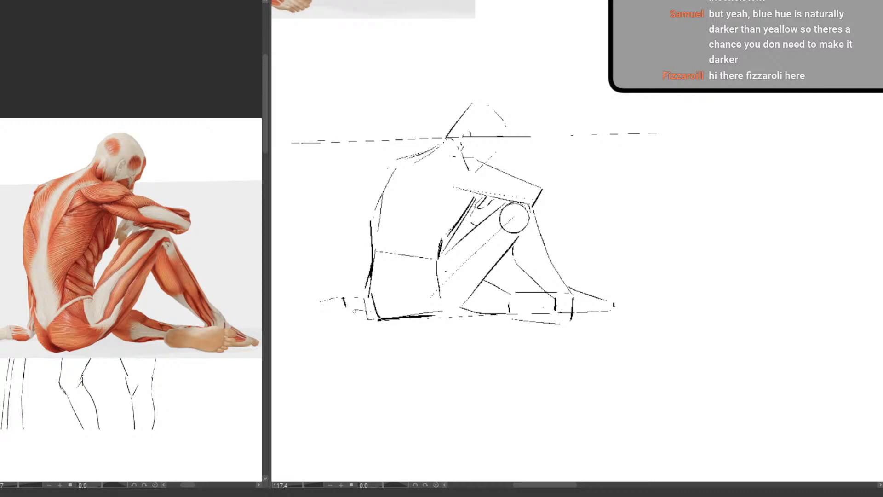
mouse_move(346, 310)
mouse_down()
mouse_move(320, 315)
mouse_move(316, 305)
mouse_up()
Draw the spine line down the back and a curved hip line across the pelvis toward the raised thigh
drag(504, 301, 482, 334)
drag(481, 348, 440, 364)
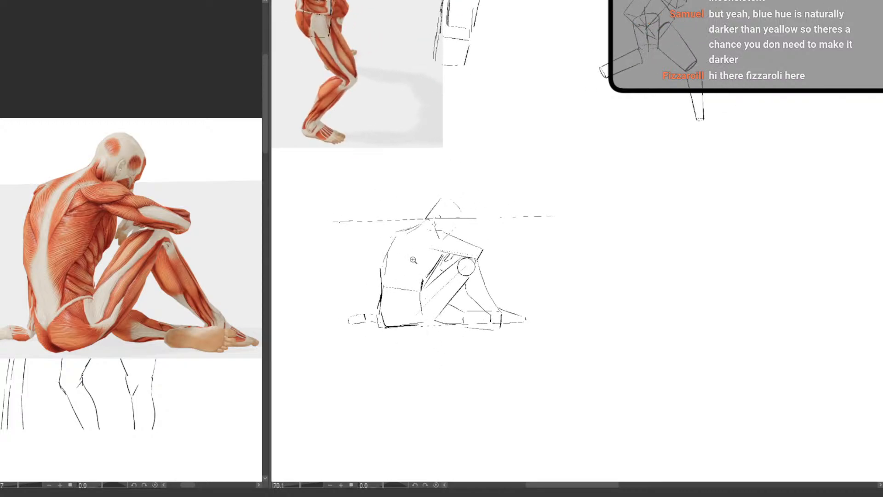
mouse_move(416, 258)
mouse_down()
mouse_move(413, 236)
mouse_move(392, 243)
mouse_up()
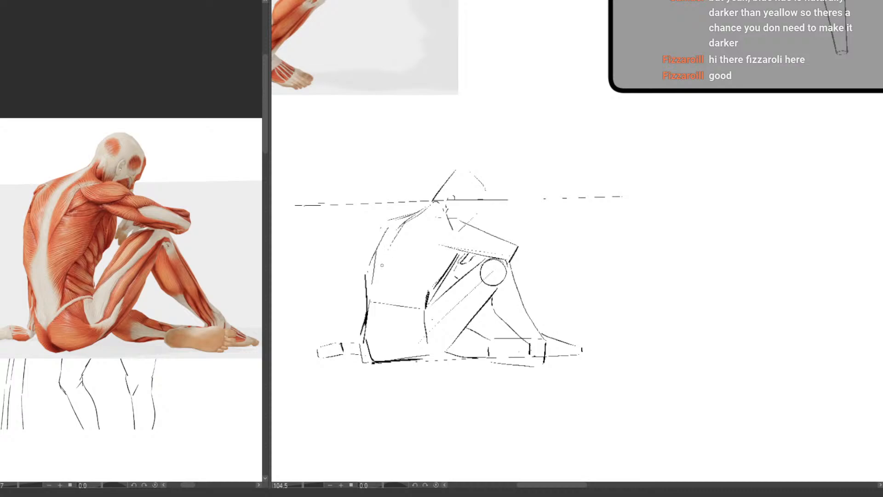
drag(381, 278, 378, 337)
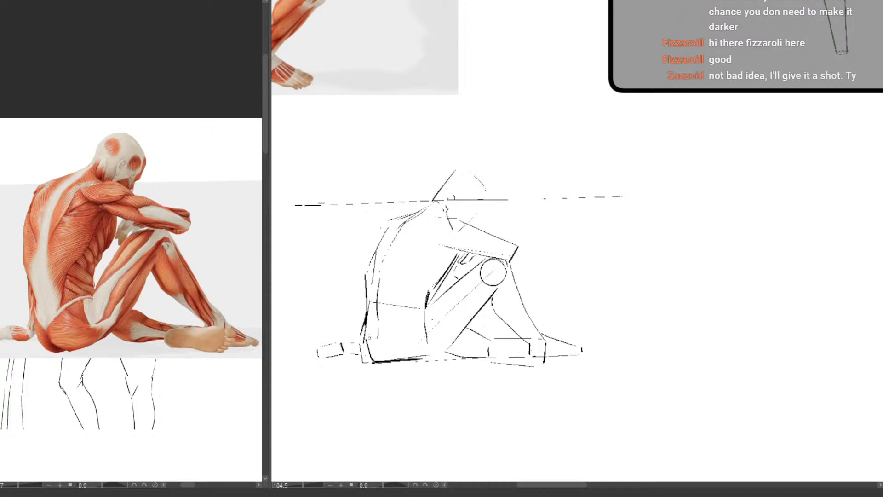
mouse_move(377, 343)
mouse_down()
mouse_move(420, 317)
mouse_move(407, 351)
mouse_move(368, 367)
mouse_move(423, 316)
mouse_up()
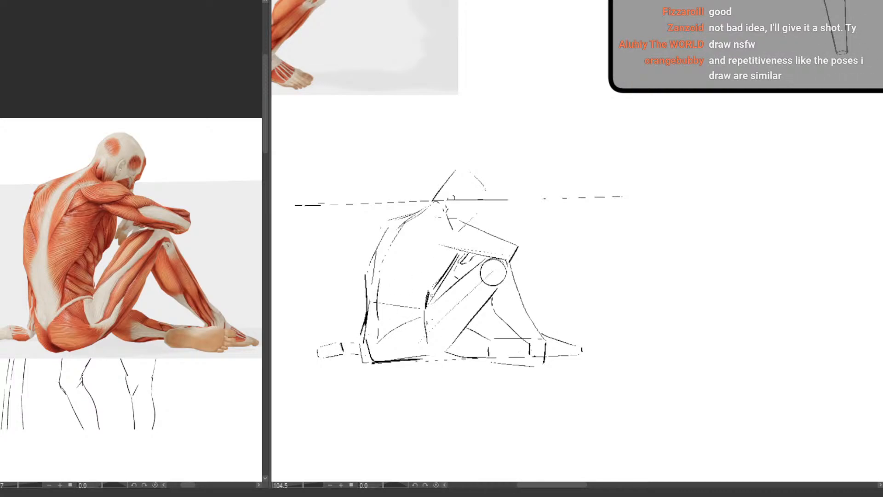
mouse_move(376, 342)
mouse_down()
mouse_move(366, 324)
mouse_move(422, 315)
mouse_move(425, 321)
mouse_move(410, 315)
mouse_up()
Mark a short horizontal line below the reference's head and draw a matching lower guide line across the sketch
scroll(409, 375, down, 5)
drag(456, 414, 454, 353)
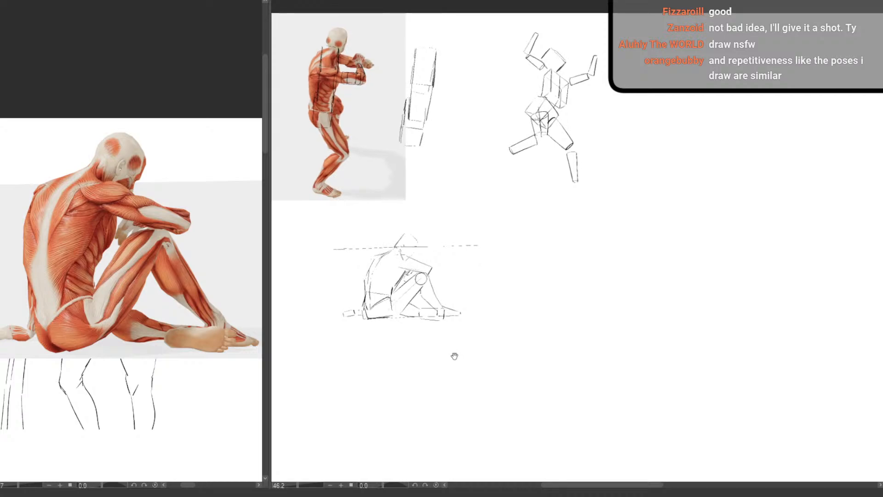
scroll(441, 325, up, 4)
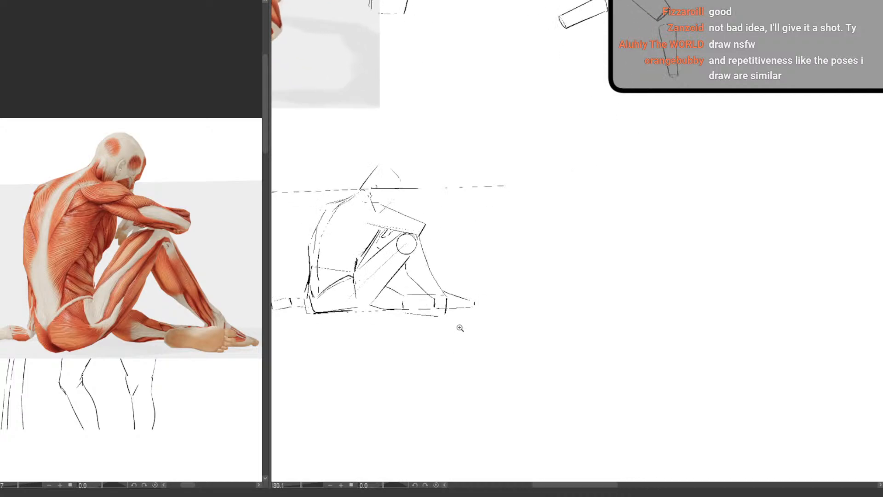
drag(471, 348, 480, 360)
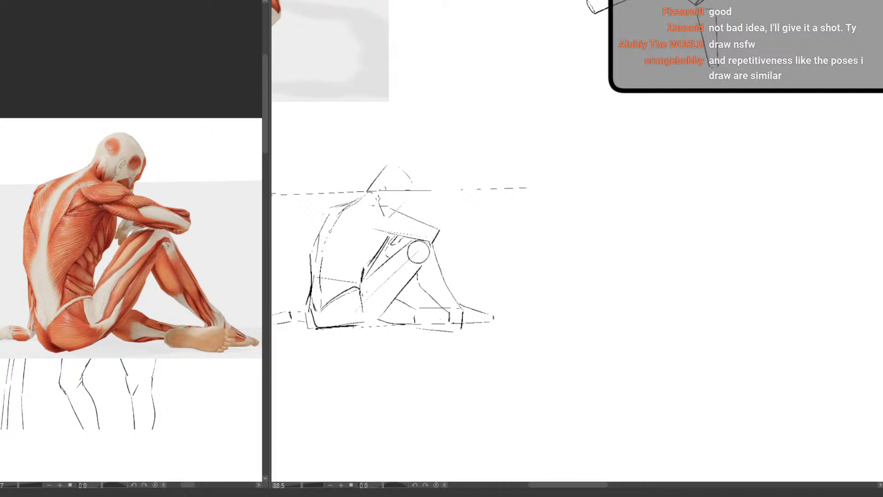
drag(408, 286, 487, 314)
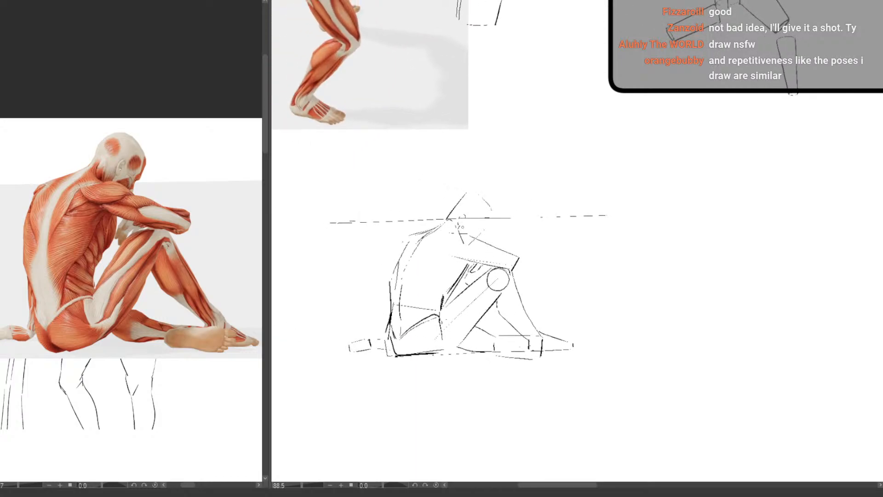
drag(136, 182, 97, 183)
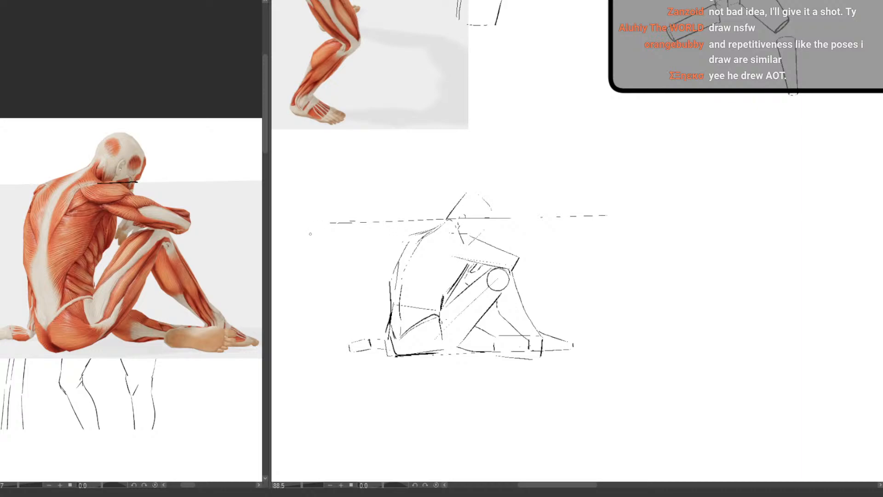
drag(343, 234, 605, 229)
key(ctrl+z)
drag(328, 237, 580, 228)
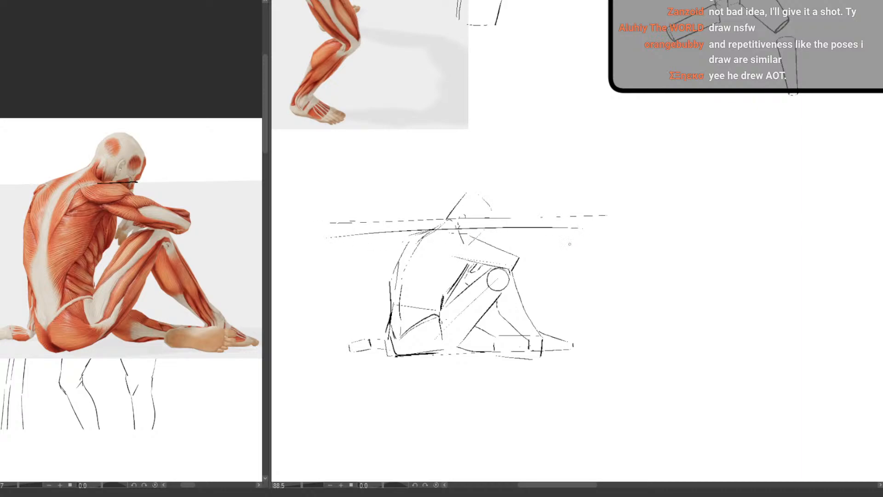
Erase the old guide line through the head and redraw the section of the new one behind the back so it runs level
key(e)
mouse_move(394, 221)
mouse_down()
mouse_move(369, 221)
mouse_move(442, 216)
mouse_up()
mouse_move(607, 215)
mouse_down()
mouse_move(454, 219)
mouse_move(478, 225)
mouse_up()
key(e)
key(p)
mouse_move(326, 238)
mouse_down()
mouse_move(399, 231)
mouse_move(317, 228)
mouse_up()
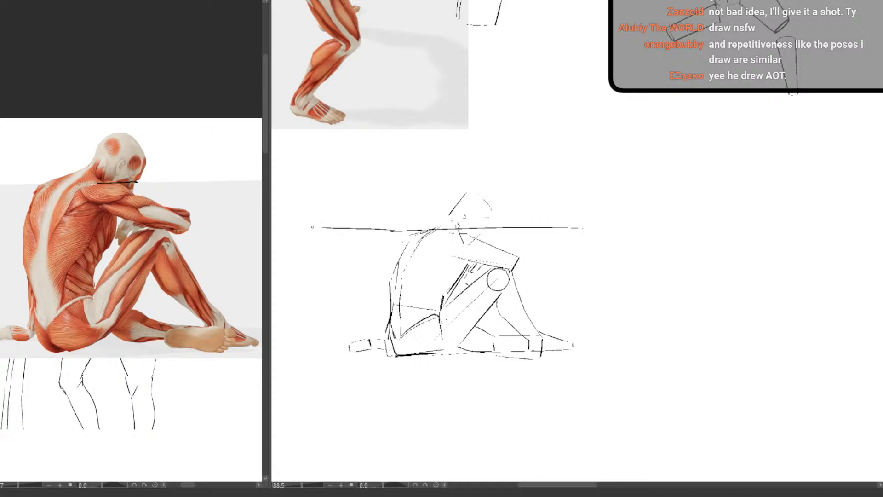
key(ctrl+z)
drag(396, 231, 311, 233)
drag(501, 354, 444, 321)
drag(445, 321, 443, 293)
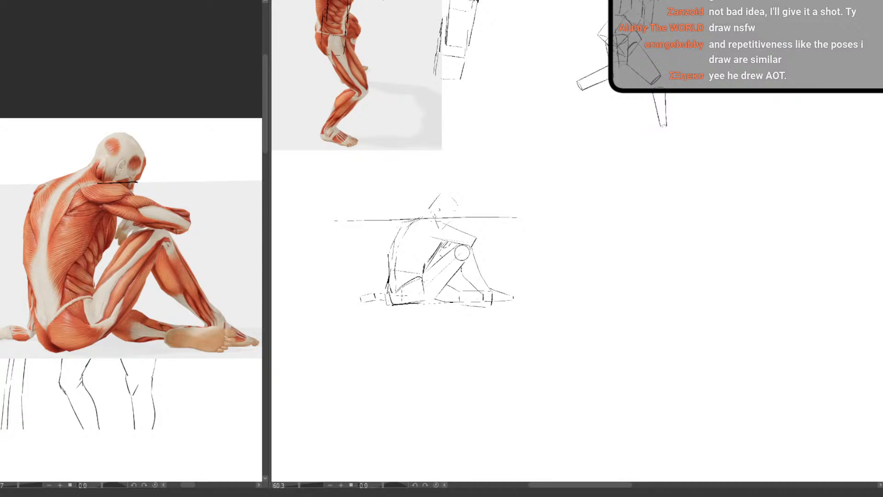
Undo the last mark and start an armpit study in the blank area below the leaping figure by sketching the torso's side contours
drag(380, 381, 342, 356)
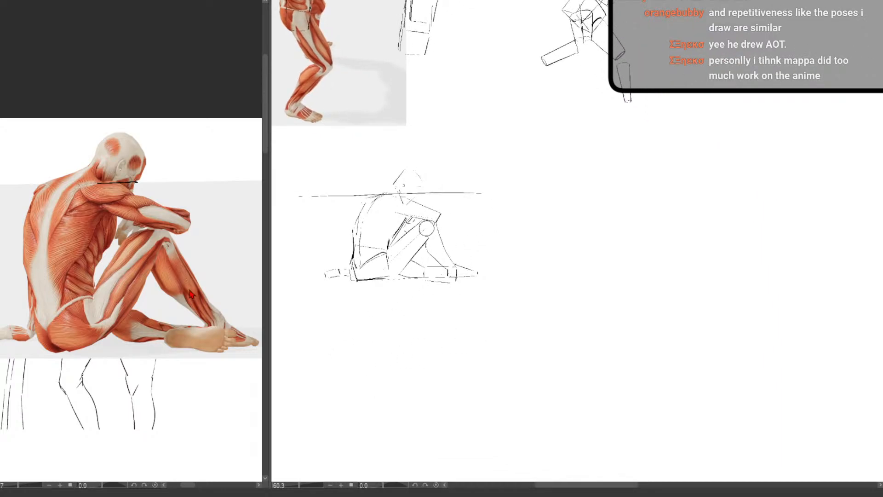
key(ctrl+z)
drag(570, 248, 490, 319)
drag(433, 323, 394, 336)
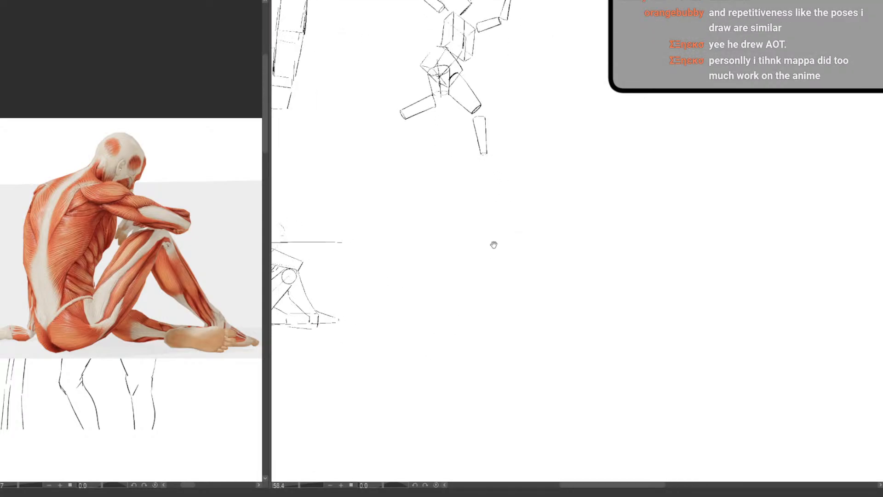
mouse_move(426, 270)
mouse_down()
mouse_move(452, 278)
mouse_move(434, 293)
mouse_up()
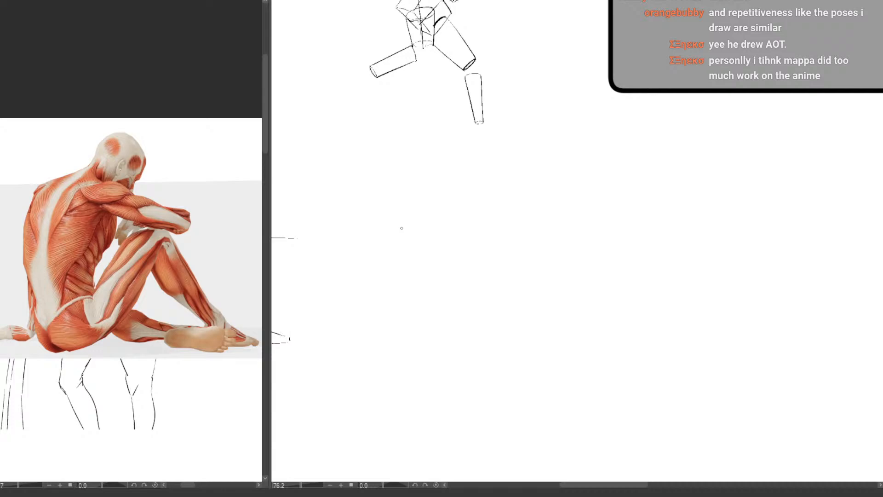
drag(395, 182, 403, 234)
mouse_move(395, 177)
mouse_down()
mouse_move(426, 199)
mouse_move(427, 236)
mouse_up()
key(ctrl+z)
mouse_move(424, 205)
mouse_down()
mouse_move(408, 266)
mouse_move(424, 262)
mouse_move(451, 305)
mouse_up()
mouse_move(408, 286)
mouse_down()
mouse_move(432, 356)
mouse_move(462, 373)
mouse_up()
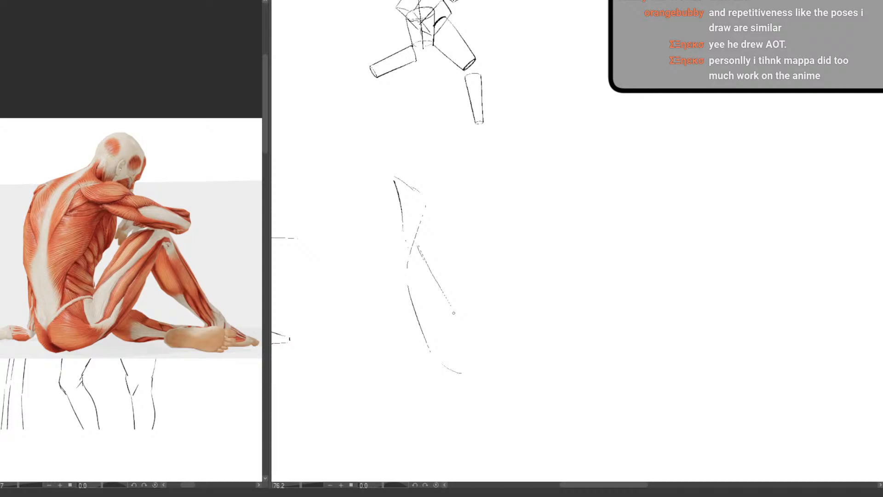
Erase the tail of the torso's inner side line and redraw it with a firmer stroke
key(e)
drag(453, 311, 448, 301)
key(p)
drag(421, 251, 446, 293)
Sketch the raised arm's upper and lower contours and the muscle lines running diagonally from the arm across the armpit
mouse_move(376, 164)
mouse_down()
mouse_move(411, 188)
mouse_move(394, 177)
mouse_move(427, 187)
mouse_up()
mouse_move(383, 138)
mouse_down()
mouse_move(445, 178)
mouse_move(390, 141)
mouse_move(453, 180)
mouse_up()
drag(418, 184, 455, 218)
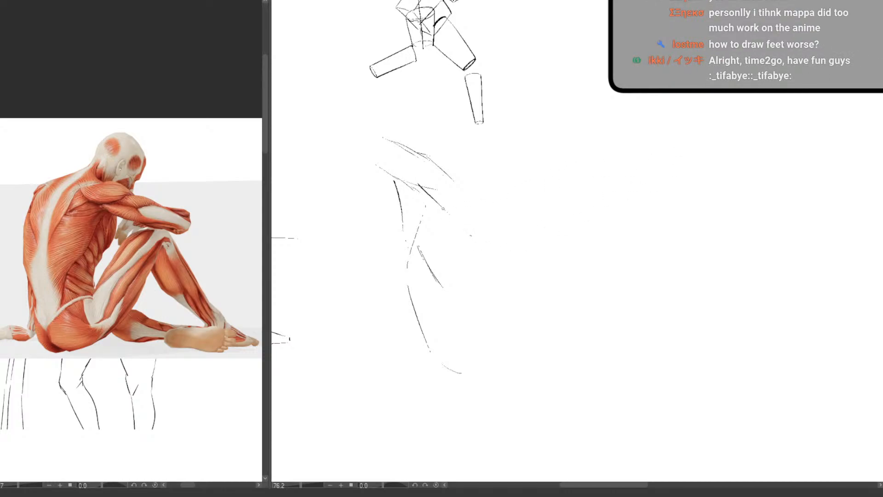
mouse_move(421, 187)
mouse_down()
mouse_move(468, 237)
mouse_move(492, 248)
mouse_up()
drag(393, 175, 422, 194)
mouse_move(365, 177)
mouse_down()
mouse_move(404, 200)
mouse_move(366, 176)
mouse_move(408, 186)
mouse_move(392, 177)
mouse_move(400, 178)
mouse_move(461, 234)
mouse_up()
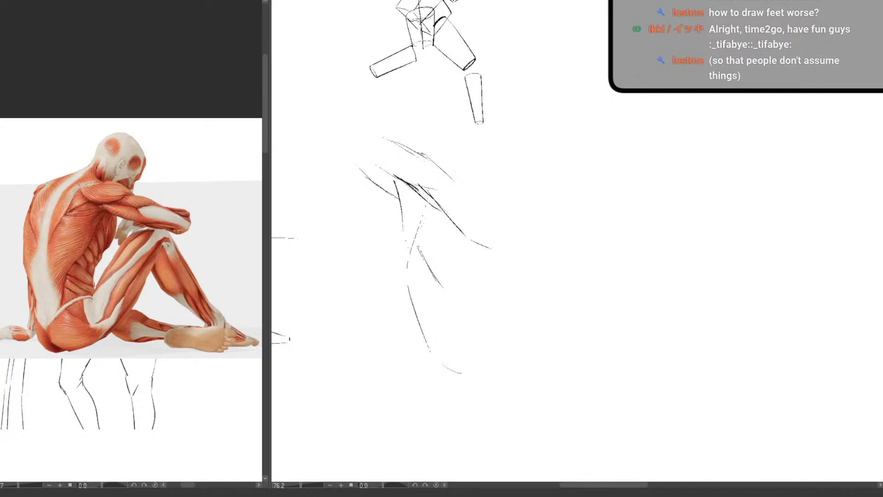
Extend the shoulder contour along the upper edge of the study and erase the torso side lines below the armpit
mouse_move(416, 152)
mouse_down()
mouse_move(450, 154)
mouse_move(491, 176)
mouse_move(445, 173)
mouse_move(462, 179)
mouse_up()
mouse_move(440, 354)
mouse_down()
mouse_move(431, 278)
mouse_move(419, 312)
mouse_move(411, 285)
mouse_up()
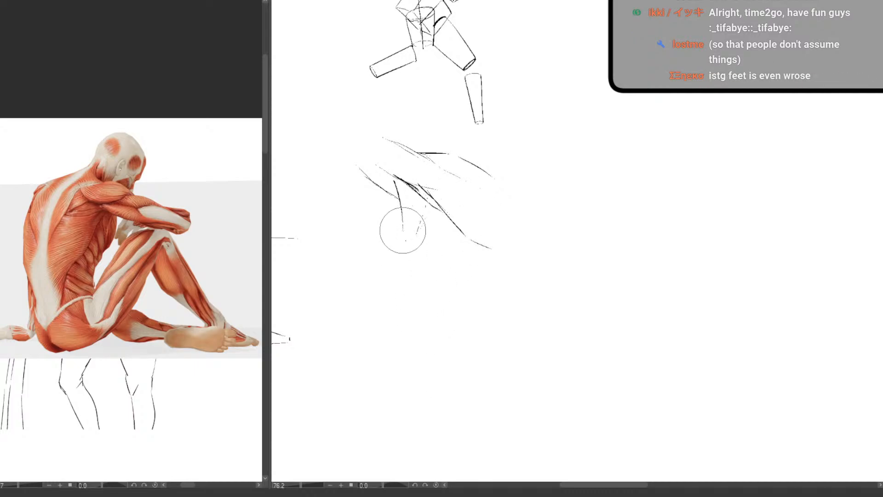
key(p)
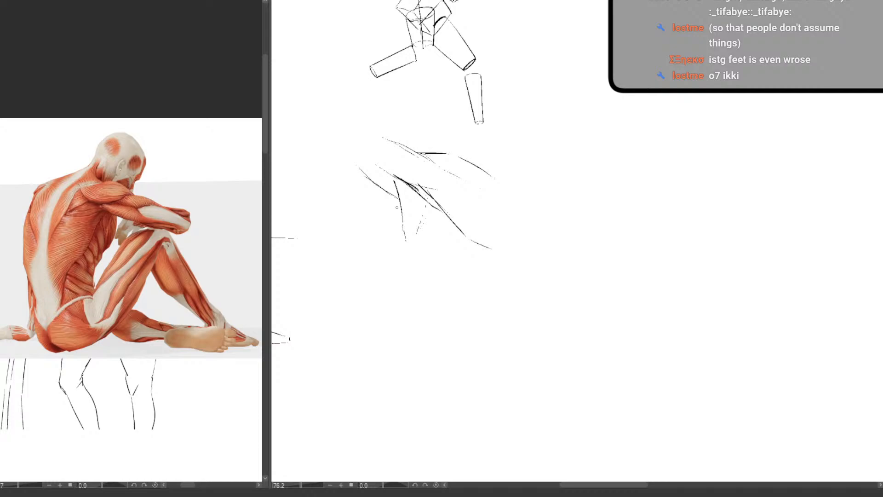
key(e)
drag(408, 245, 398, 209)
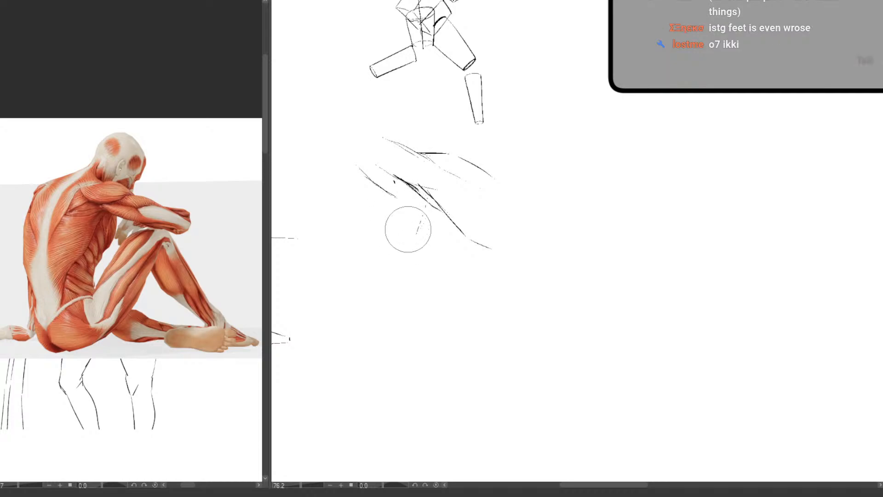
Redraw the torso's side contour below the armpit and add the inner muscle lines and chest curve beside it
key(p)
drag(412, 245, 418, 268)
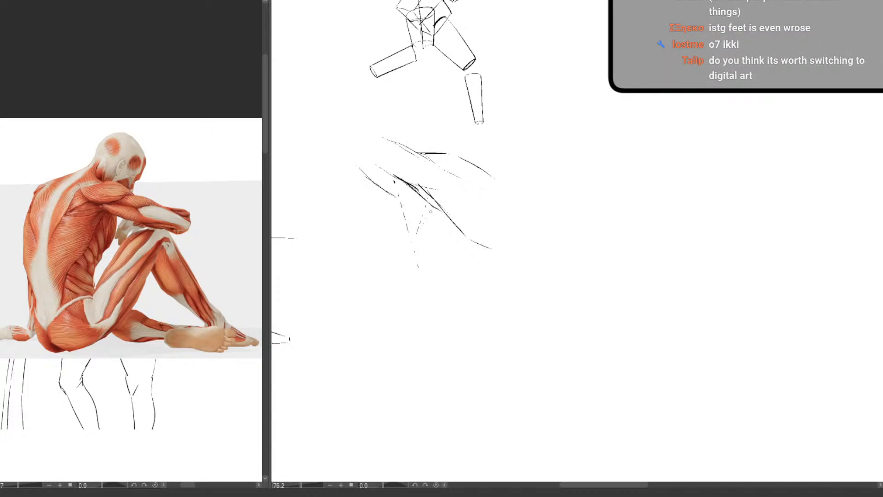
drag(430, 213, 450, 321)
key(e)
key(p)
mouse_move(478, 239)
mouse_down()
mouse_move(456, 225)
mouse_move(464, 255)
mouse_move(484, 272)
mouse_up()
drag(389, 193, 407, 224)
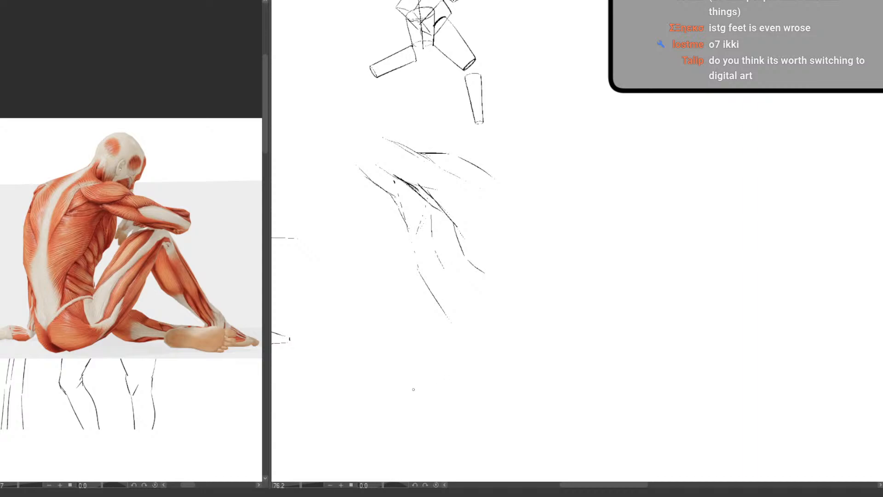
Block in a second armpit study below the seated figure with an outstretched arm, shoulder curve, crossing armpit lines and rounded torso contours
mouse_move(414, 389)
mouse_down()
mouse_move(532, 392)
mouse_move(656, 276)
mouse_move(467, 369)
mouse_move(482, 382)
mouse_move(413, 370)
mouse_up()
scroll(491, 378, down, 3)
scroll(413, 370, up, 3)
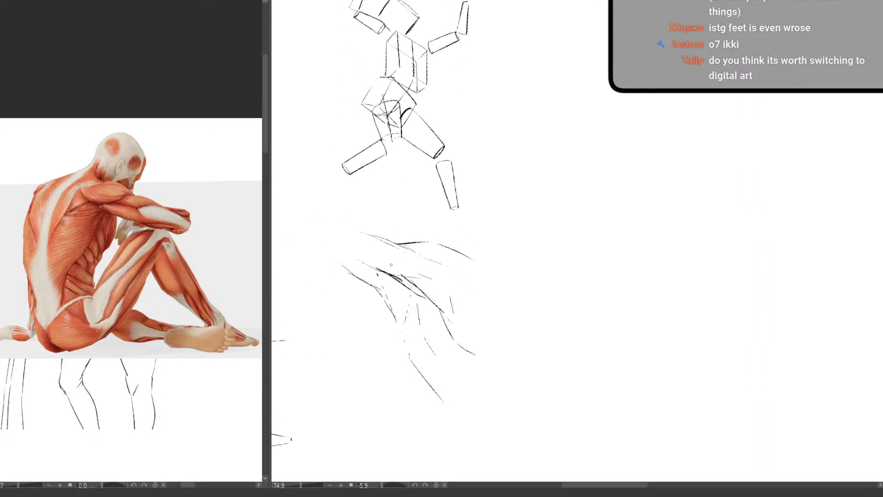
scroll(390, 264, down, 2)
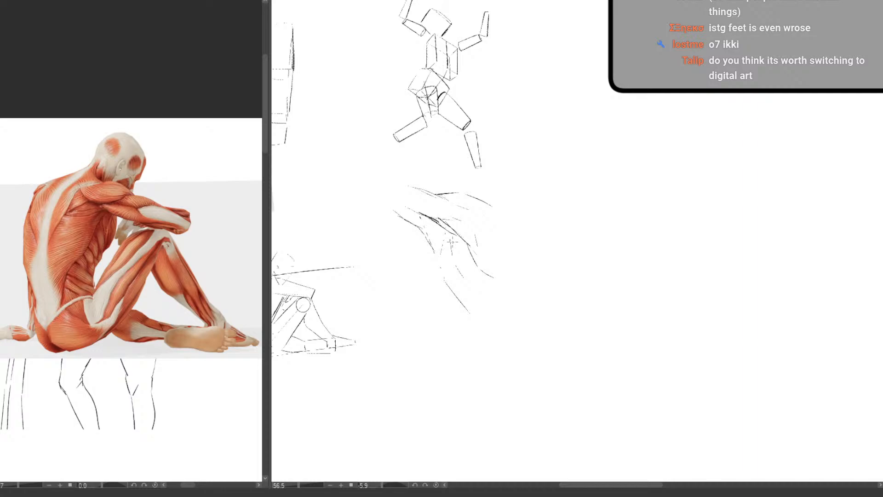
drag(507, 373, 471, 408)
drag(335, 443, 381, 298)
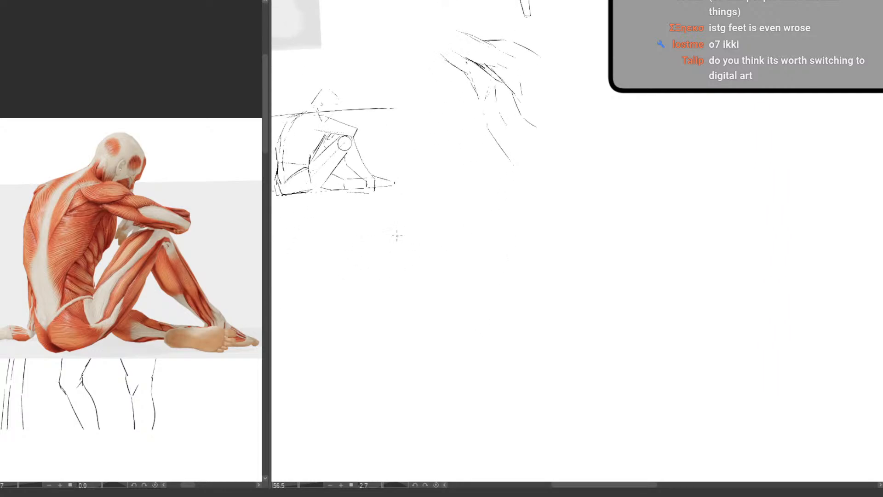
mouse_move(358, 240)
mouse_down()
mouse_move(345, 305)
mouse_move(362, 352)
mouse_up()
mouse_move(407, 238)
mouse_down()
mouse_move(432, 339)
mouse_move(427, 352)
mouse_move(418, 299)
mouse_move(426, 322)
mouse_move(406, 355)
mouse_move(405, 346)
mouse_up()
mouse_move(386, 237)
mouse_down()
mouse_move(353, 240)
mouse_move(341, 270)
mouse_up()
mouse_move(355, 236)
mouse_down()
mouse_move(326, 242)
mouse_move(318, 269)
mouse_move(349, 262)
mouse_move(339, 245)
mouse_move(301, 260)
mouse_move(303, 284)
mouse_move(352, 274)
mouse_move(373, 258)
mouse_move(405, 294)
mouse_up()
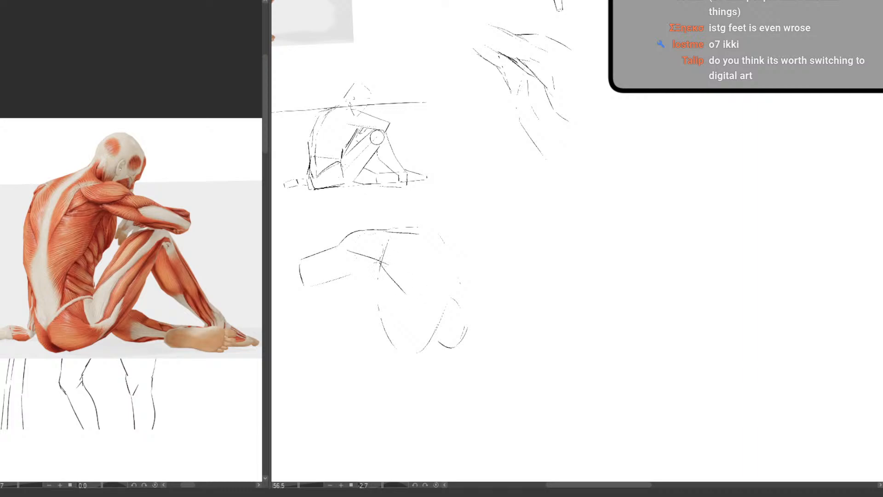
drag(381, 262, 405, 292)
drag(346, 251, 389, 265)
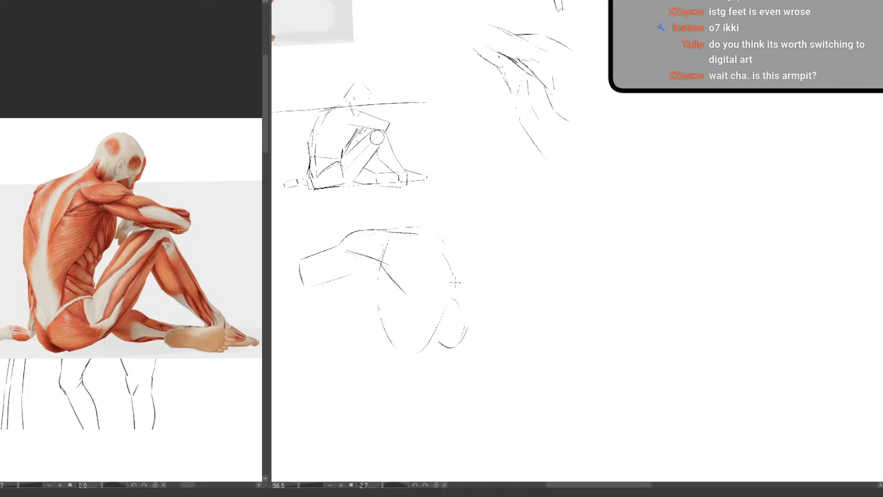
Reinforce the torso's far contour and refine the shoulder edge and underarm lines of the second study
drag(431, 244, 445, 295)
drag(374, 239, 337, 253)
drag(340, 251, 368, 241)
drag(356, 257, 385, 265)
mouse_move(361, 259)
mouse_down()
mouse_move(416, 269)
mouse_move(467, 221)
mouse_up()
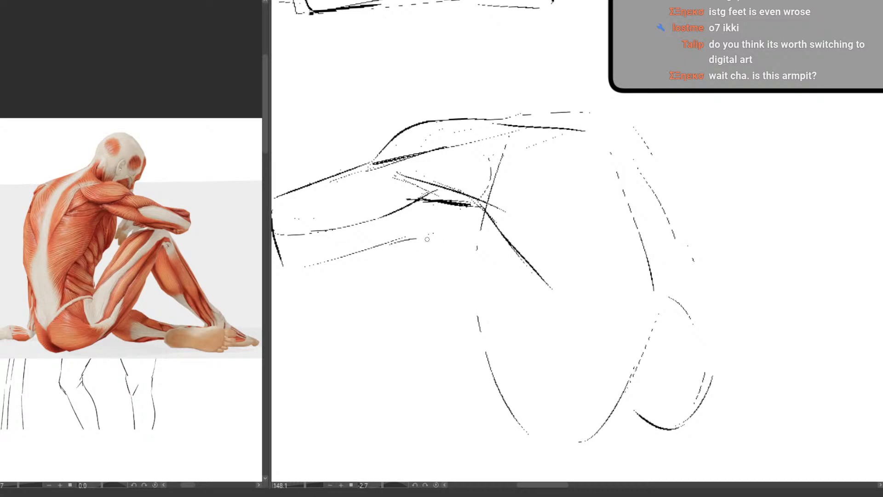
Draw the muscle edge behind the armpit and two long tapering lines running down the side of the torso
drag(426, 239, 453, 250)
drag(617, 288, 564, 310)
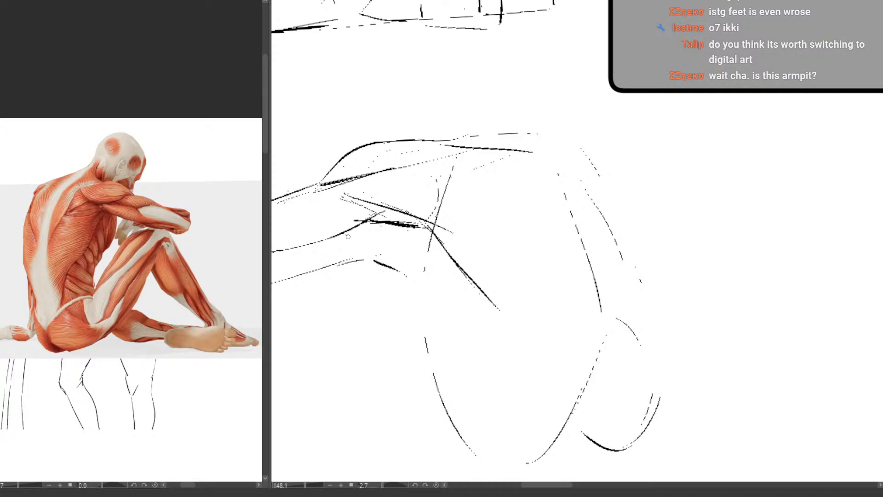
drag(344, 234, 380, 258)
mouse_move(413, 231)
mouse_down()
mouse_move(430, 281)
mouse_move(421, 263)
mouse_move(440, 381)
mouse_up()
drag(387, 265, 445, 402)
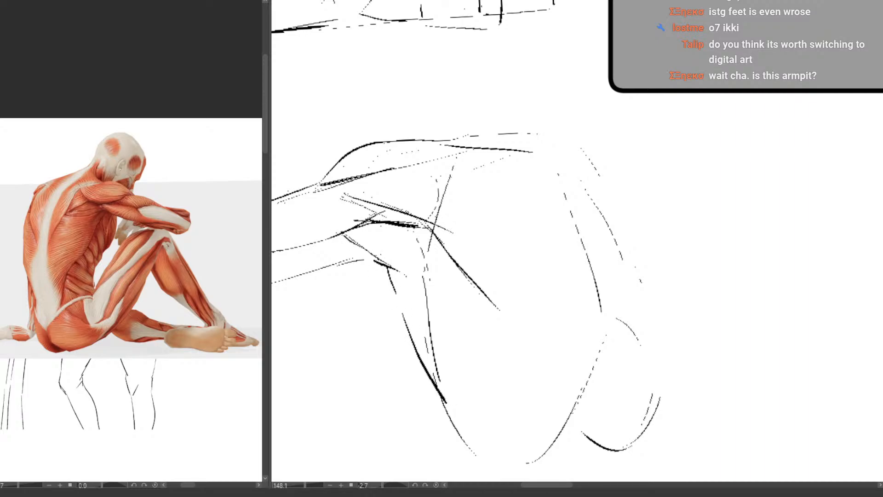
Undo the latest strokes, strengthen the armpit fold under the arm and add short muscle lines down the torso's side
mouse_move(341, 203)
mouse_down()
mouse_move(330, 227)
mouse_move(346, 242)
mouse_move(400, 228)
mouse_move(357, 264)
mouse_move(357, 190)
mouse_up()
key(ctrl+z)
key(ctrl+z)
drag(413, 231, 422, 251)
mouse_move(354, 229)
mouse_down()
mouse_move(344, 232)
mouse_move(371, 223)
mouse_move(408, 225)
mouse_up()
drag(438, 286, 412, 342)
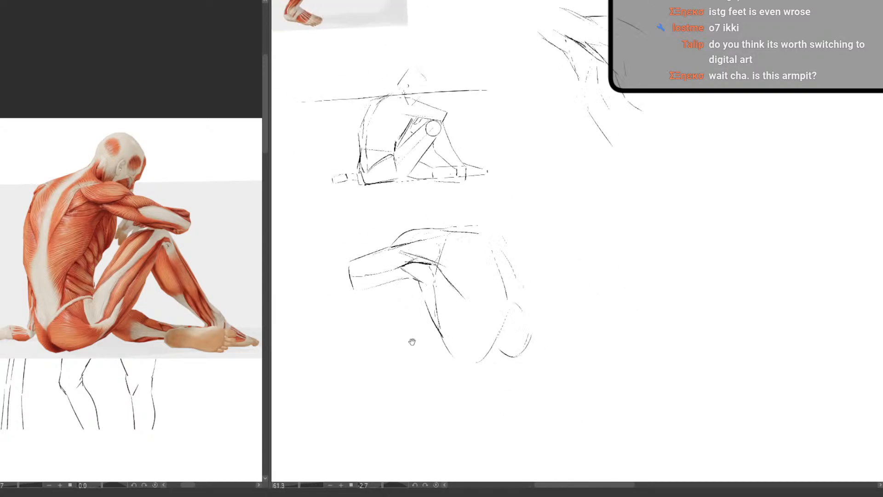
drag(483, 301, 451, 324)
scroll(451, 325, up, 4)
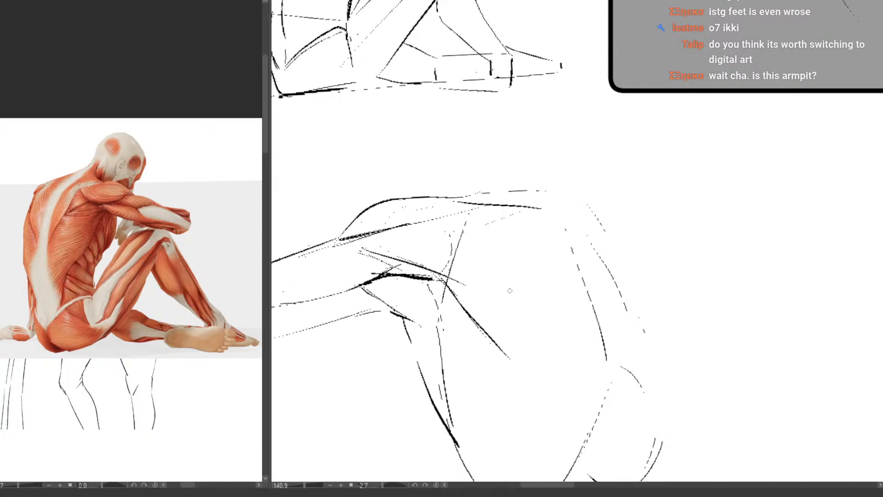
drag(401, 277, 409, 293)
drag(421, 332, 448, 394)
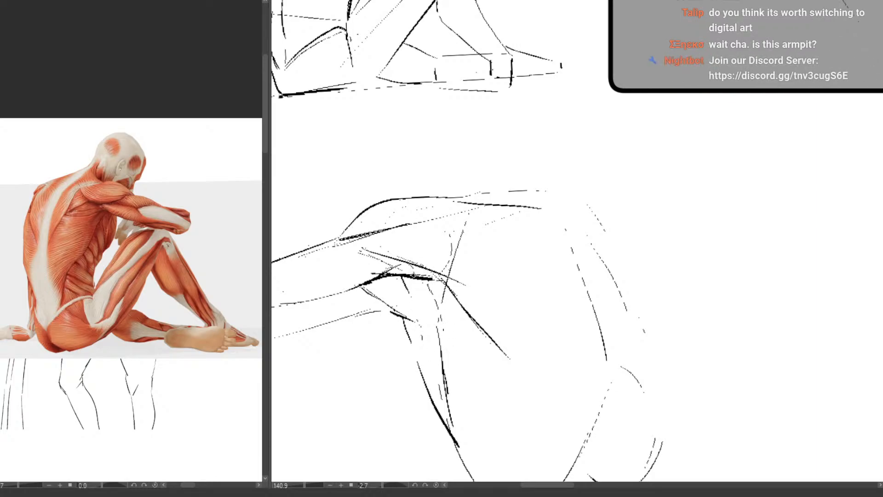
Outline the armpit hollow as a narrow diagonal shape and fill it with solid black
mouse_move(417, 290)
mouse_down()
mouse_move(440, 330)
mouse_move(502, 353)
mouse_up()
key(ctrl+z)
mouse_move(413, 276)
mouse_down()
mouse_move(448, 318)
mouse_move(482, 330)
mouse_move(443, 282)
mouse_move(385, 256)
mouse_up()
scroll(451, 327, down, 6)
drag(450, 363, 394, 378)
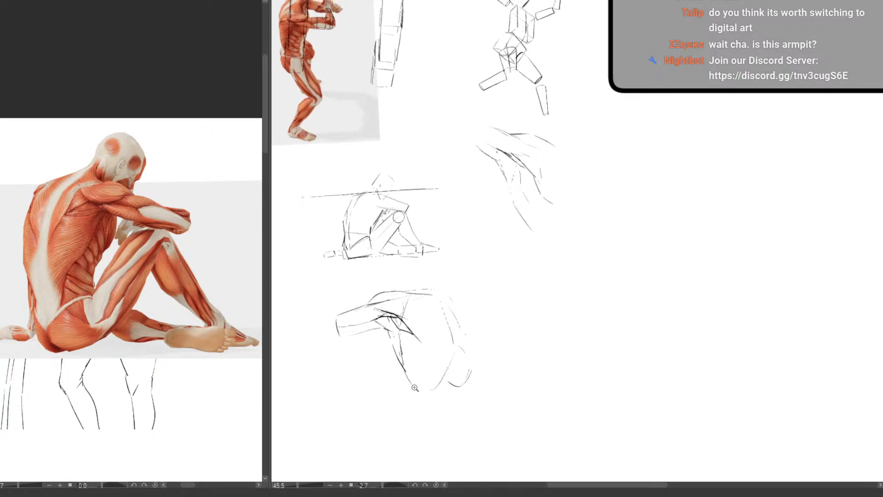
scroll(437, 349, up, 3)
mouse_move(375, 292)
mouse_down()
mouse_move(394, 314)
mouse_move(382, 303)
mouse_up()
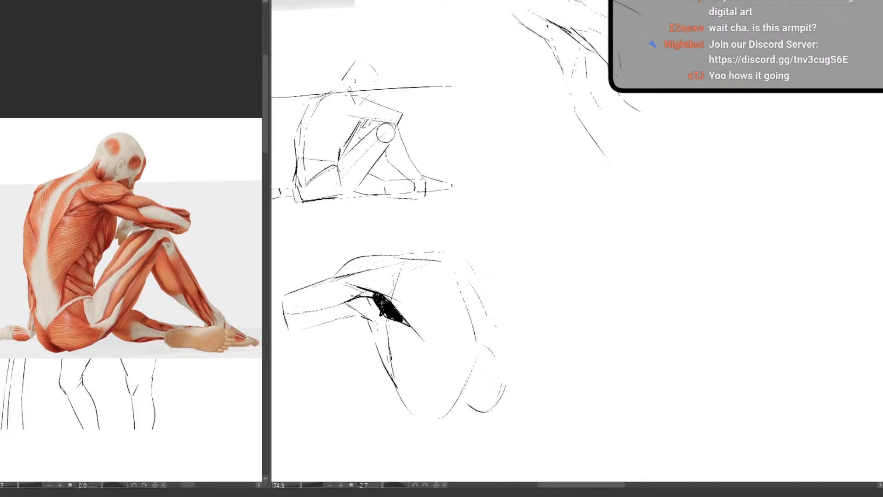
Reset the canvas rotation to 0
scroll(439, 367, down, 4)
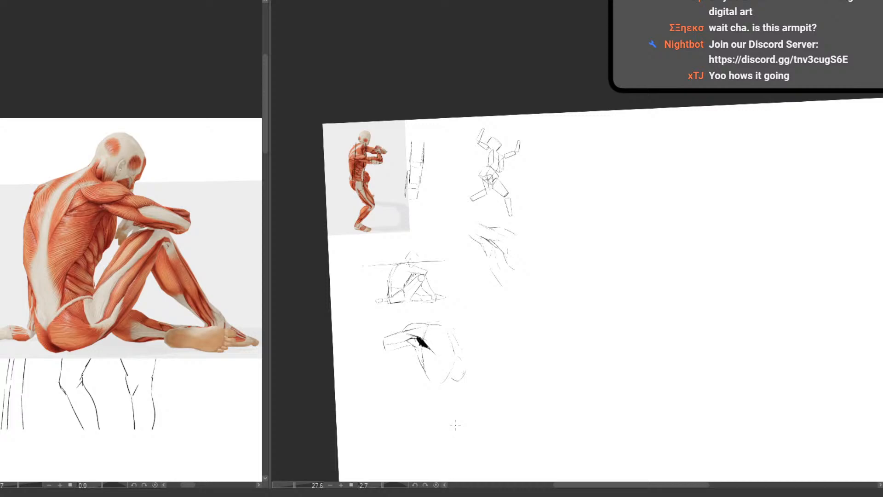
scroll(427, 351, up, 4)
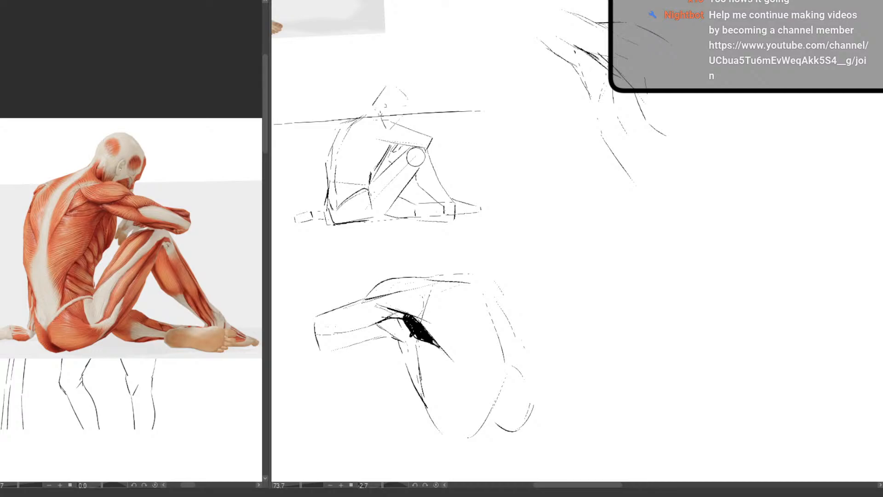
drag(429, 396, 420, 363)
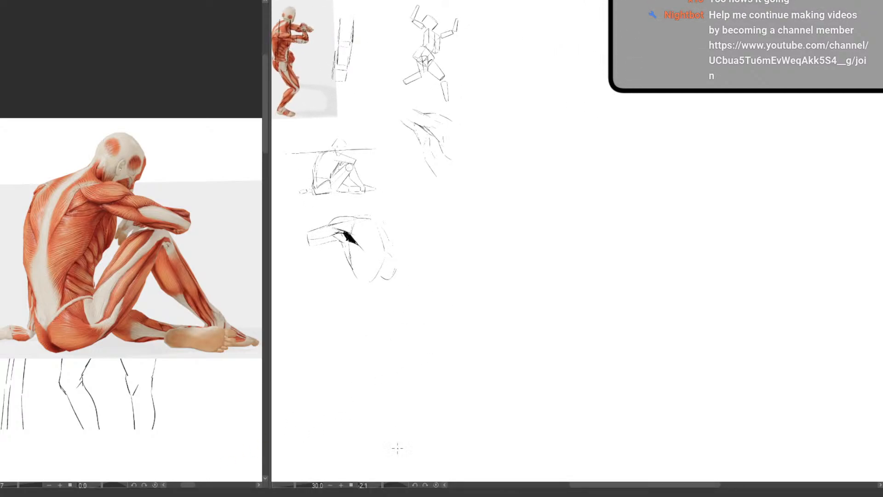
click(436, 483)
drag(394, 266, 483, 308)
drag(484, 307, 499, 348)
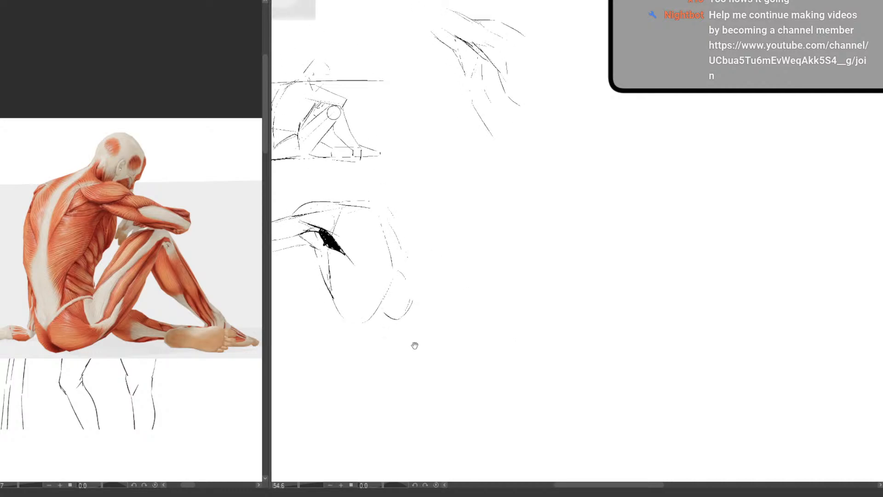
Clean up the black armpit shape by erasing its ragged edge, sharpening its tips and reinforcing the muscle lines below it
drag(414, 346, 363, 317)
scroll(519, 308, down, 5)
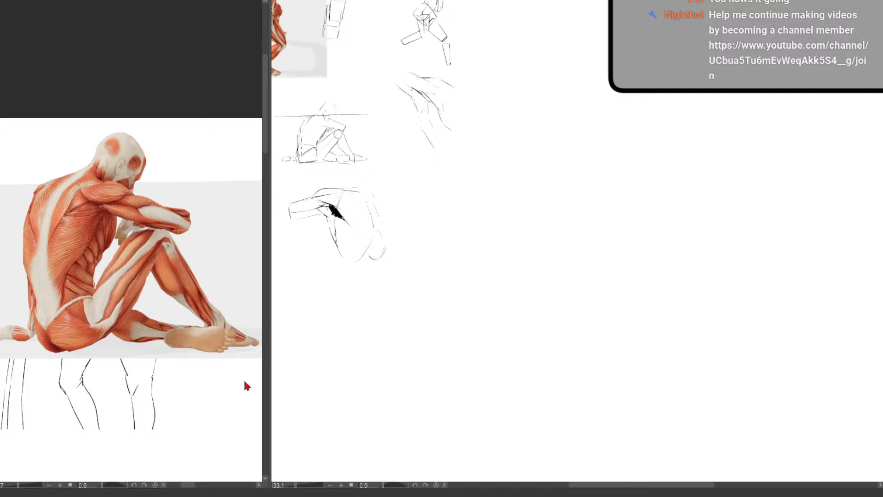
drag(409, 242, 434, 238)
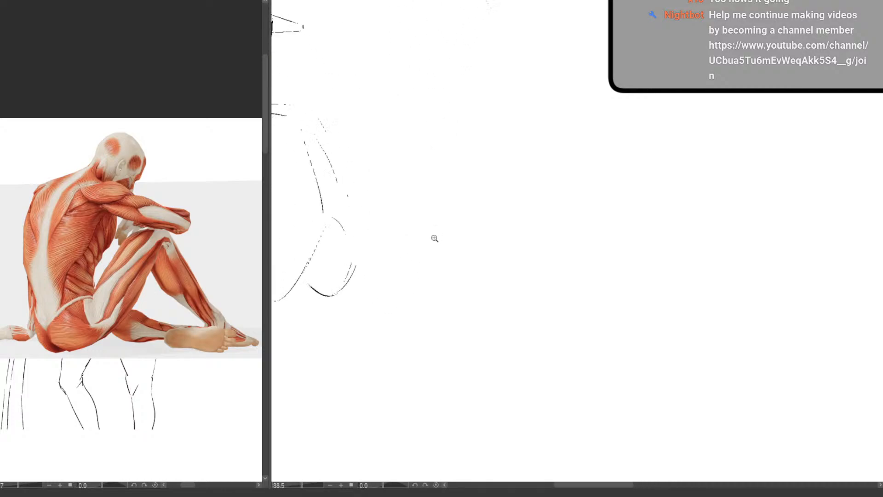
drag(414, 275, 585, 341)
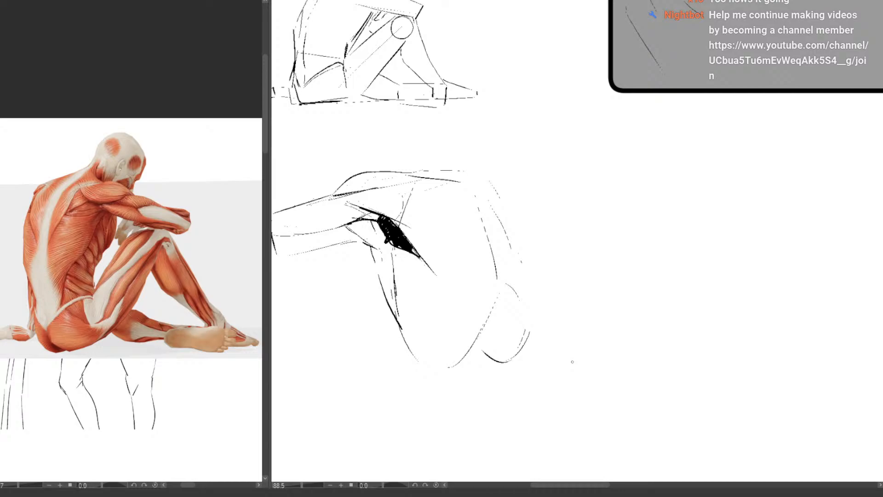
key(e)
drag(386, 241, 383, 245)
key(p)
drag(411, 250, 430, 269)
mouse_move(385, 220)
mouse_down()
mouse_move(361, 217)
mouse_move(365, 210)
mouse_up()
drag(407, 252, 398, 315)
drag(397, 315, 386, 228)
drag(446, 288, 397, 333)
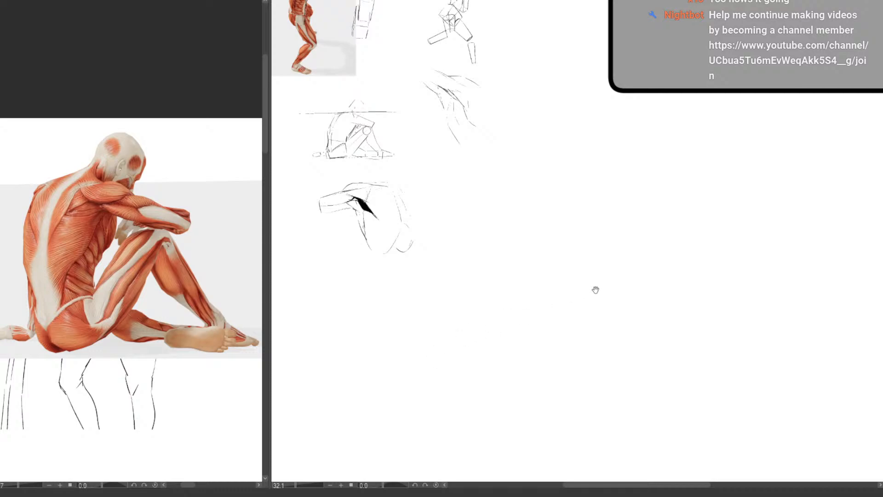
drag(657, 318, 638, 339)
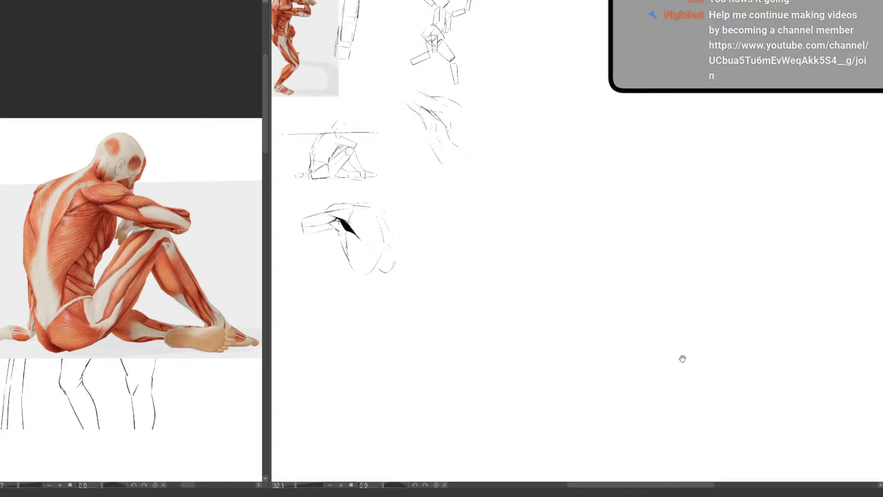
drag(476, 330, 476, 331)
drag(539, 320, 620, 338)
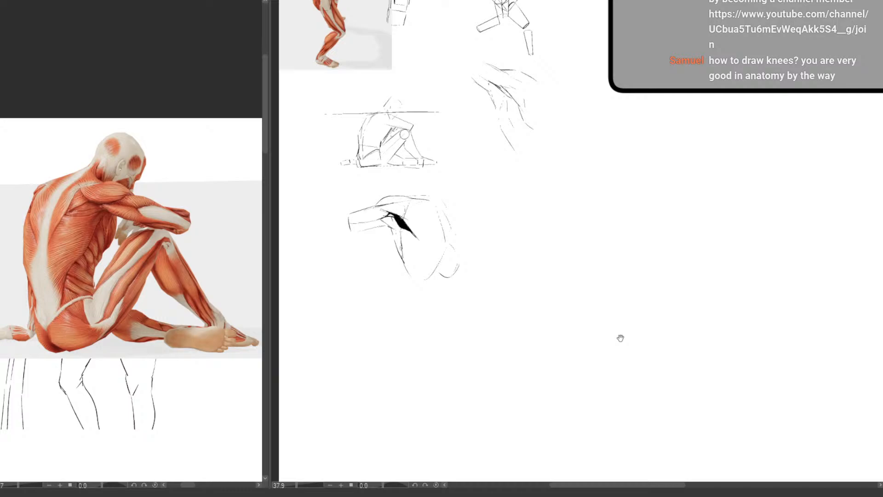
drag(536, 236, 540, 236)
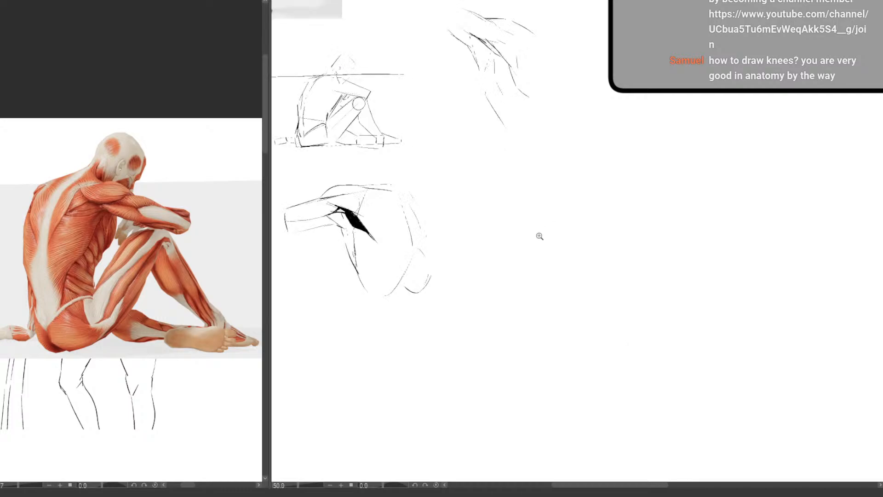
drag(561, 206, 460, 352)
drag(460, 352, 490, 356)
drag(440, 293, 479, 322)
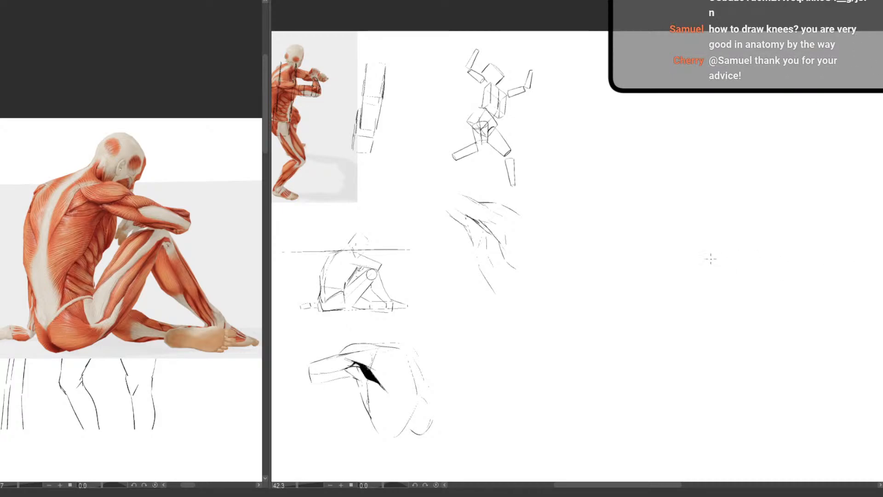
scroll(376, 365, down, 5)
scroll(393, 365, up, 4)
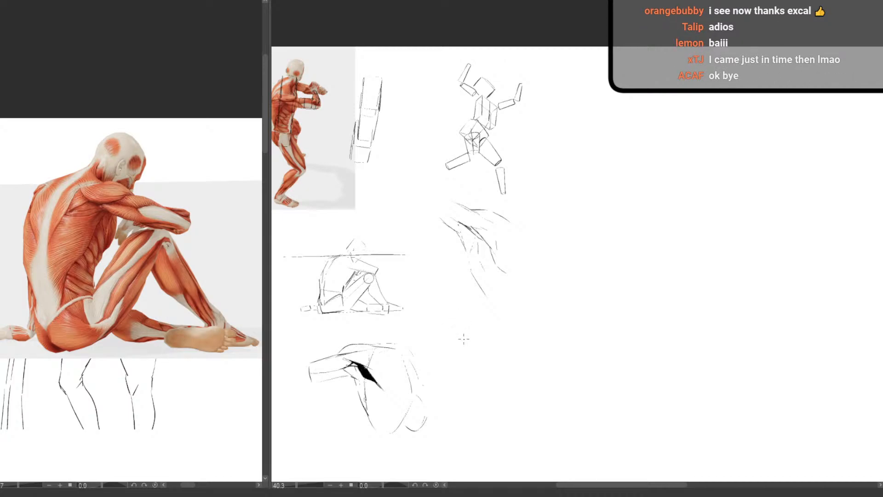
Rough in a side-view torso beside the armpit study, with a shoulder circle, vertical centre line, short arm lines and curved front, back and base contours
drag(457, 411, 381, 316)
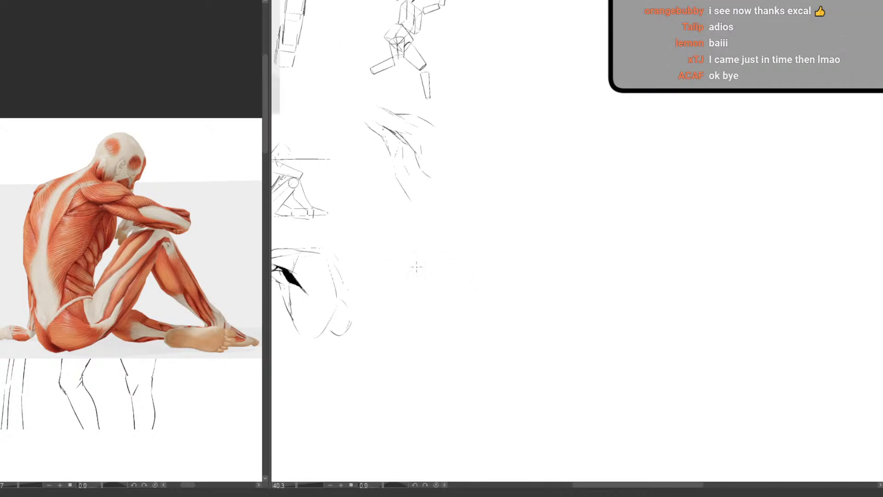
mouse_move(431, 233)
mouse_down()
mouse_move(456, 250)
mouse_move(459, 295)
mouse_move(431, 248)
mouse_move(426, 263)
mouse_move(419, 260)
mouse_move(431, 292)
mouse_up()
drag(457, 263, 443, 302)
mouse_move(434, 243)
mouse_down()
mouse_move(446, 276)
mouse_move(426, 272)
mouse_move(440, 304)
mouse_move(456, 292)
mouse_move(454, 331)
mouse_up()
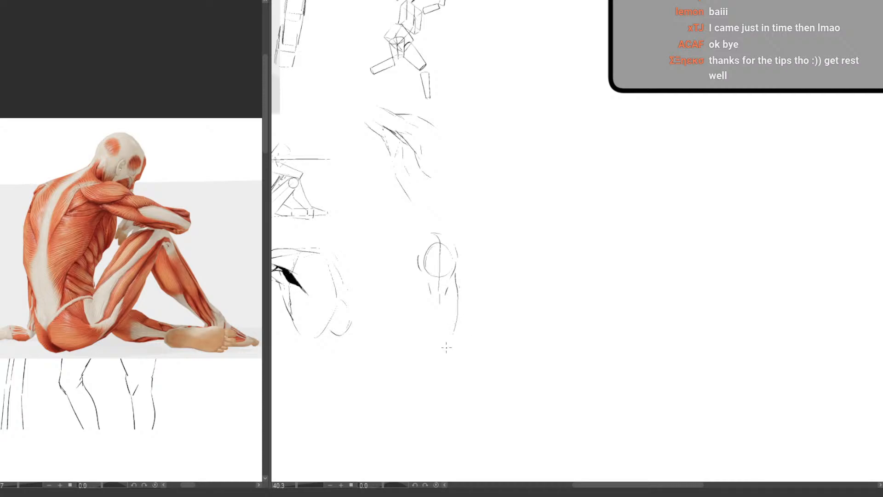
drag(401, 265, 397, 314)
mouse_move(398, 326)
mouse_down()
mouse_move(407, 345)
mouse_move(450, 352)
mouse_up()
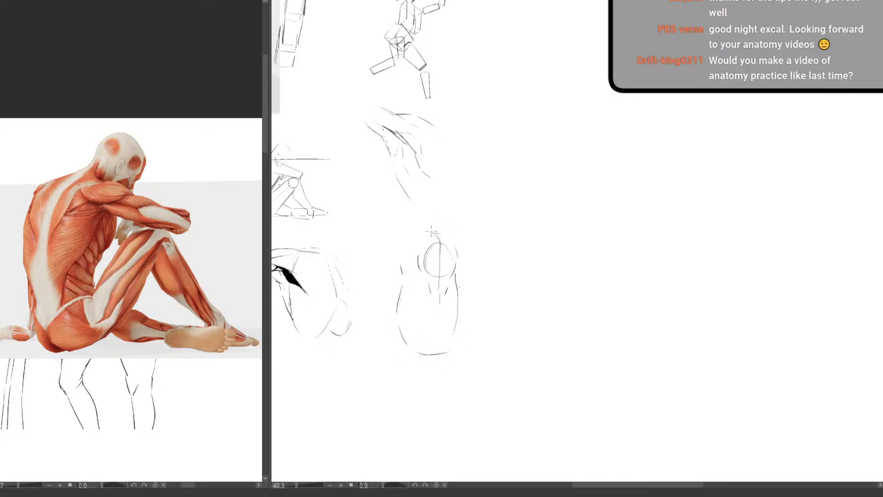
Add the upper shoulder contour, redraw the shoulder ball as a smaller, darker circle and taper the muscle lines below it towards a point
drag(430, 230, 413, 232)
mouse_move(450, 257)
mouse_down()
mouse_move(426, 250)
mouse_move(451, 248)
mouse_move(430, 292)
mouse_move(443, 300)
mouse_up()
drag(424, 265, 431, 303)
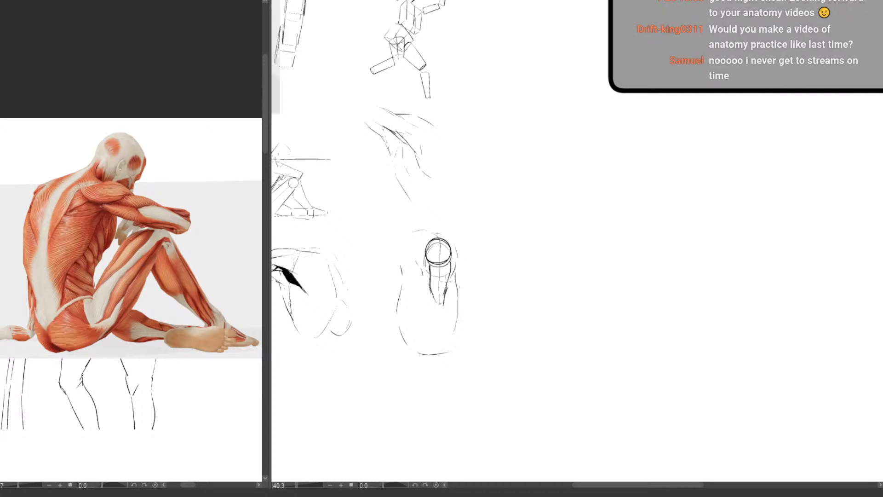
Reinforce the side-view torso's outline over the top of the shoulder and down its right side to the base
mouse_move(416, 231)
mouse_down()
mouse_move(436, 227)
mouse_move(458, 244)
mouse_move(448, 350)
mouse_up()
mouse_move(408, 232)
mouse_down()
mouse_move(451, 234)
mouse_move(460, 287)
mouse_up()
key(ctrl+z)
drag(424, 231, 437, 237)
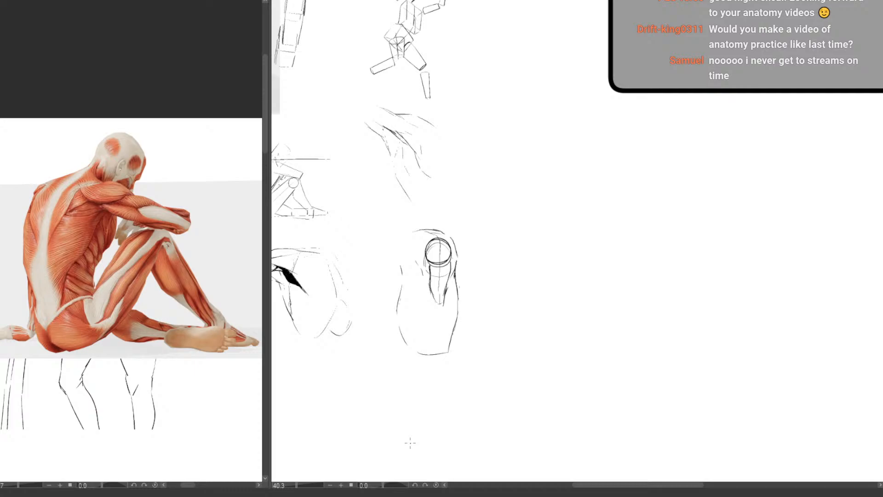